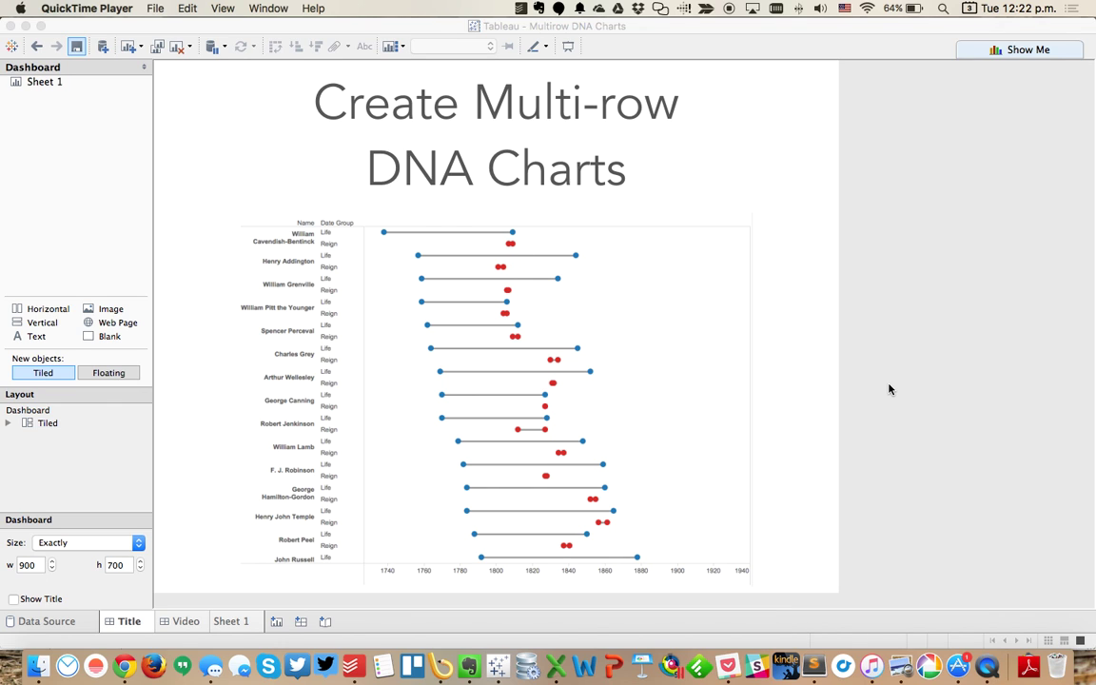
Bring the UK PMs.xlsx workbook forward in Excel to review its party and year columns
click(557, 668)
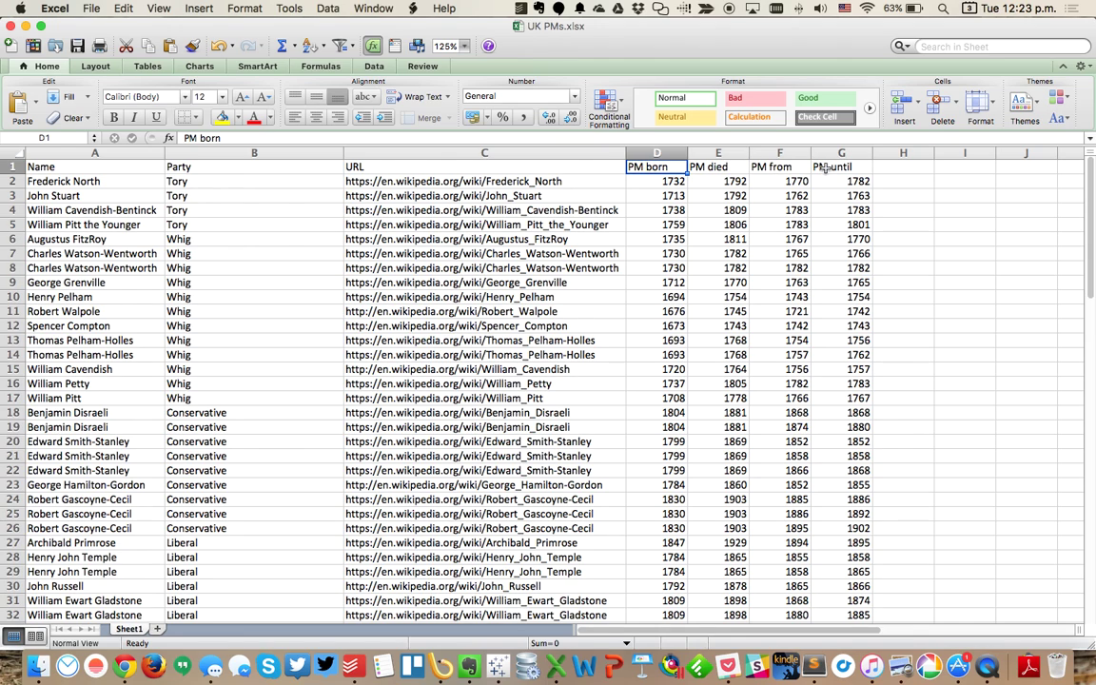
From Tableau's empty Sheet 1, start an Excel connection and select the UK PMs workbook
click(501, 668)
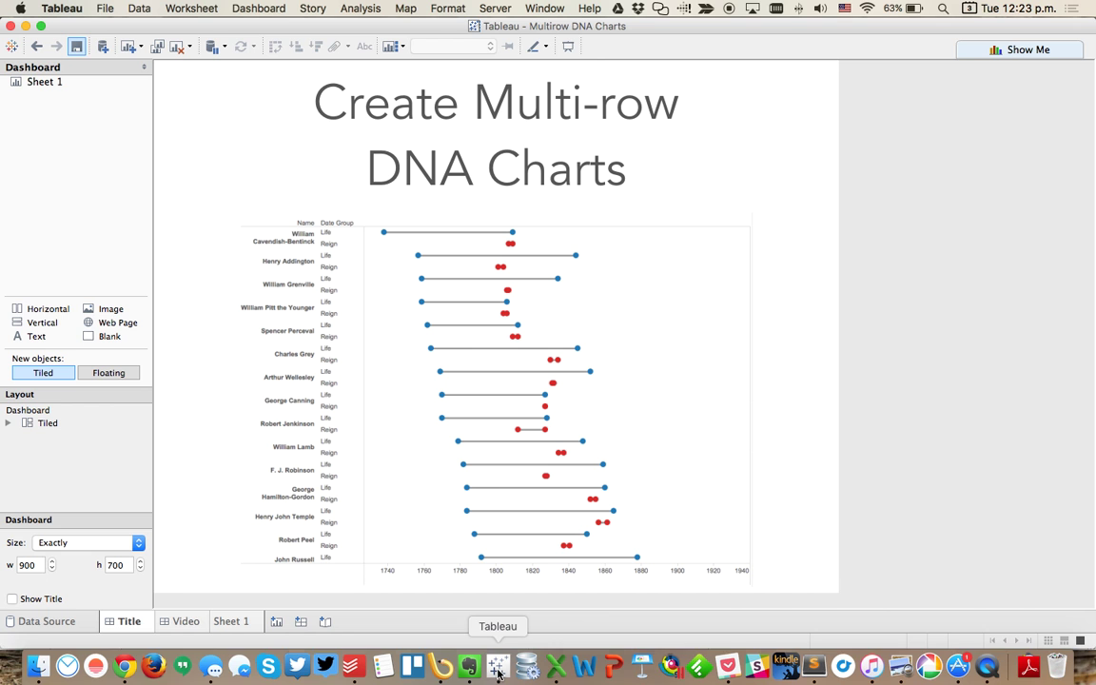
click(234, 622)
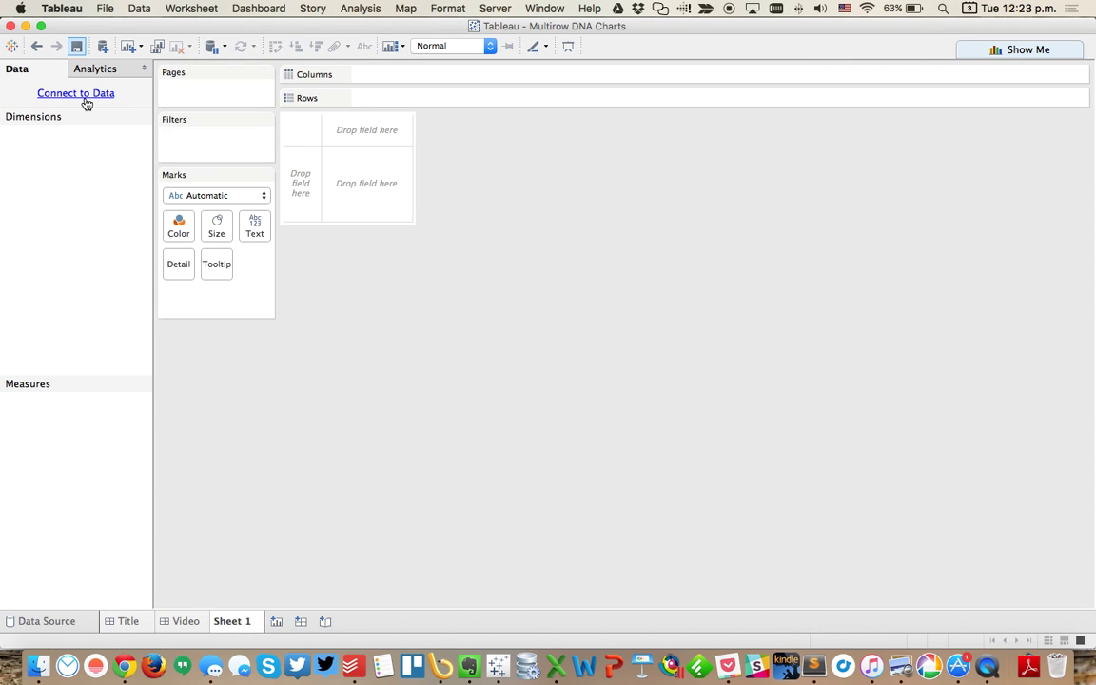
click(87, 103)
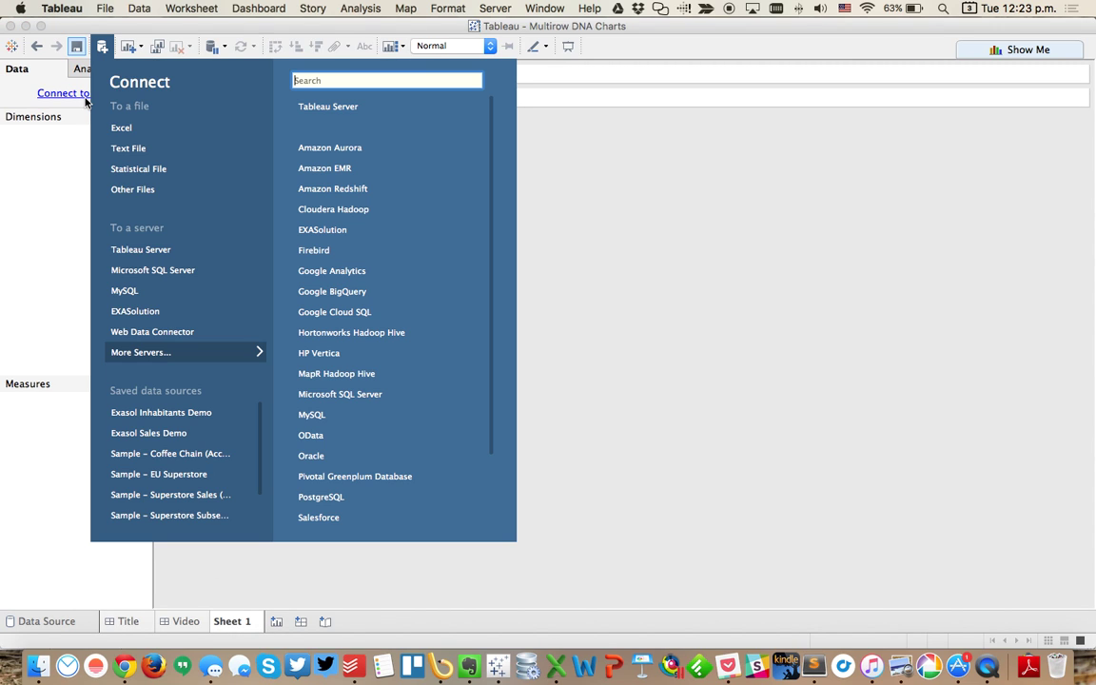
click(135, 129)
scroll(549, 290, down, 20)
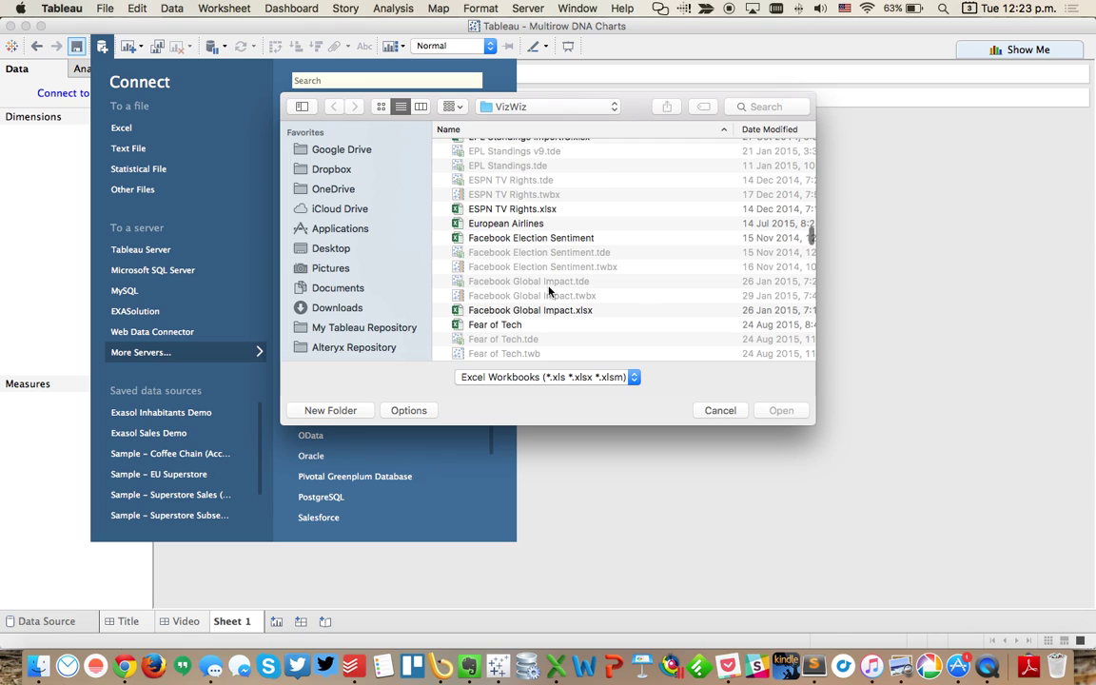
scroll(549, 290, down, 20)
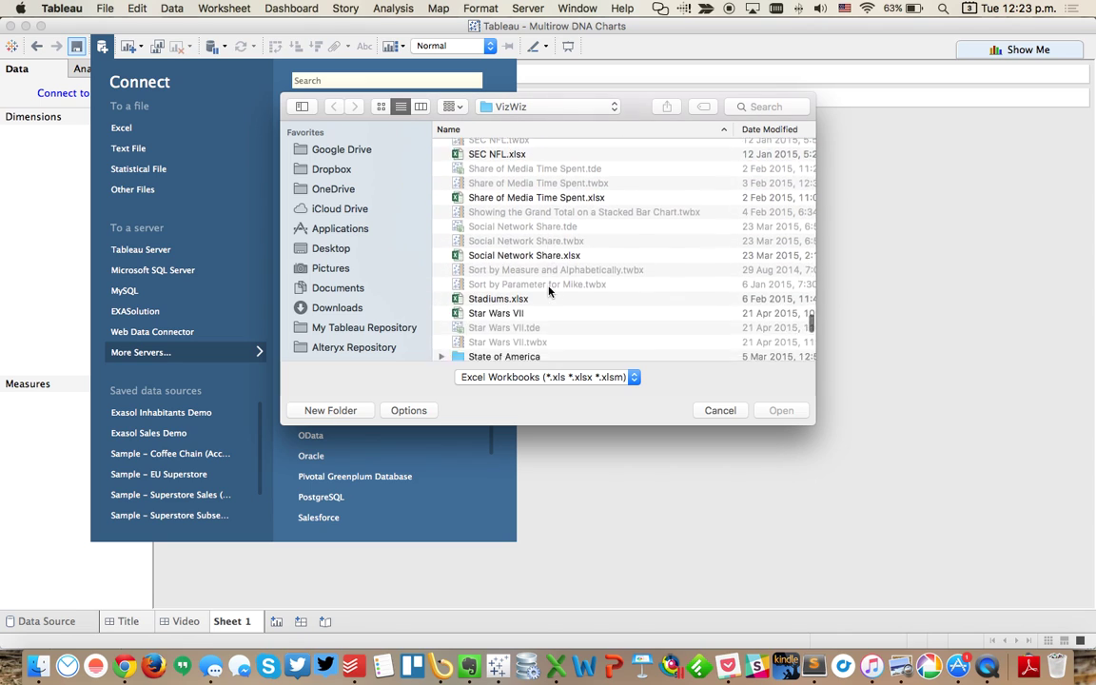
scroll(549, 290, down, 5)
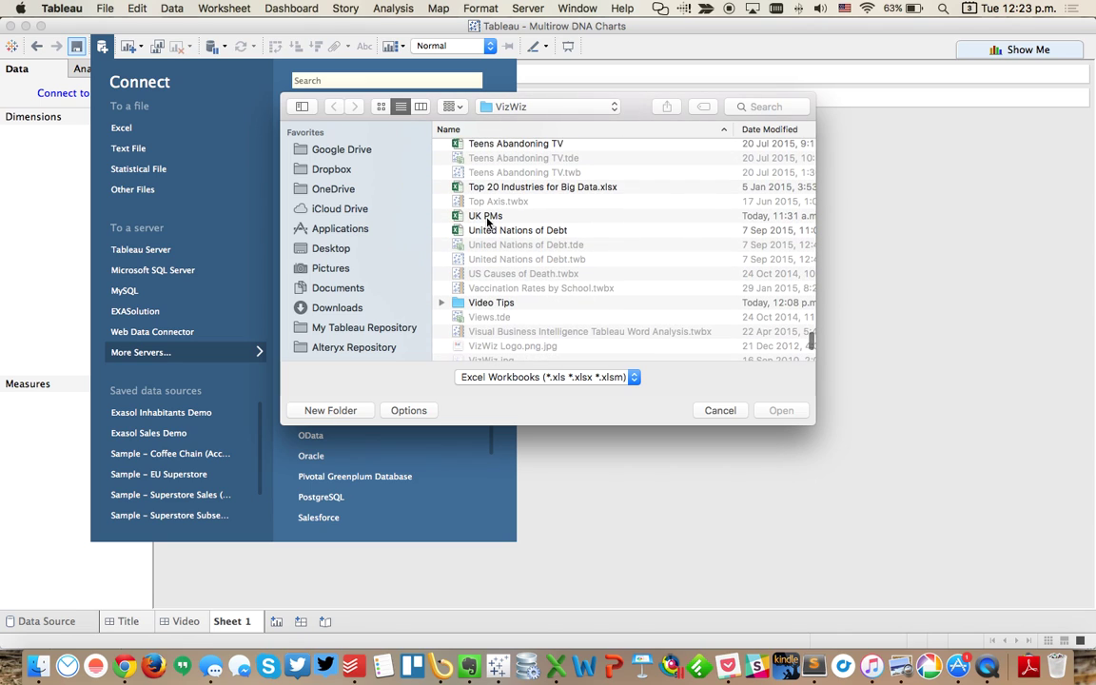
click(488, 217)
Open the UK PMs workbook and rename the data source to 'UK PMs'
double_click(487, 218)
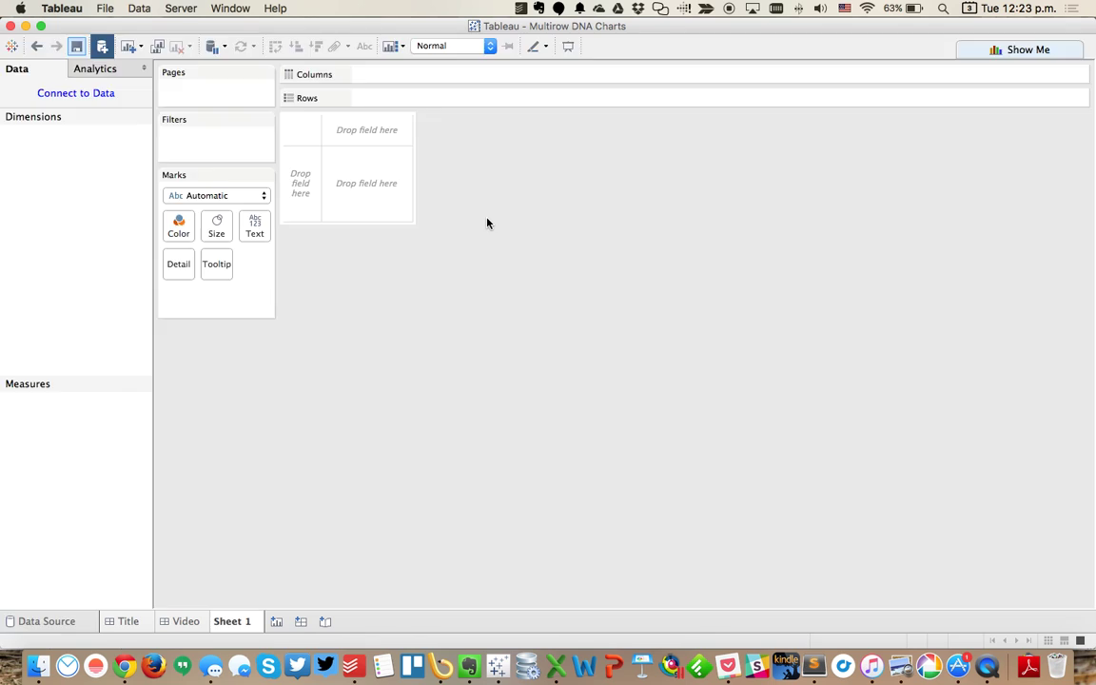
click(183, 74)
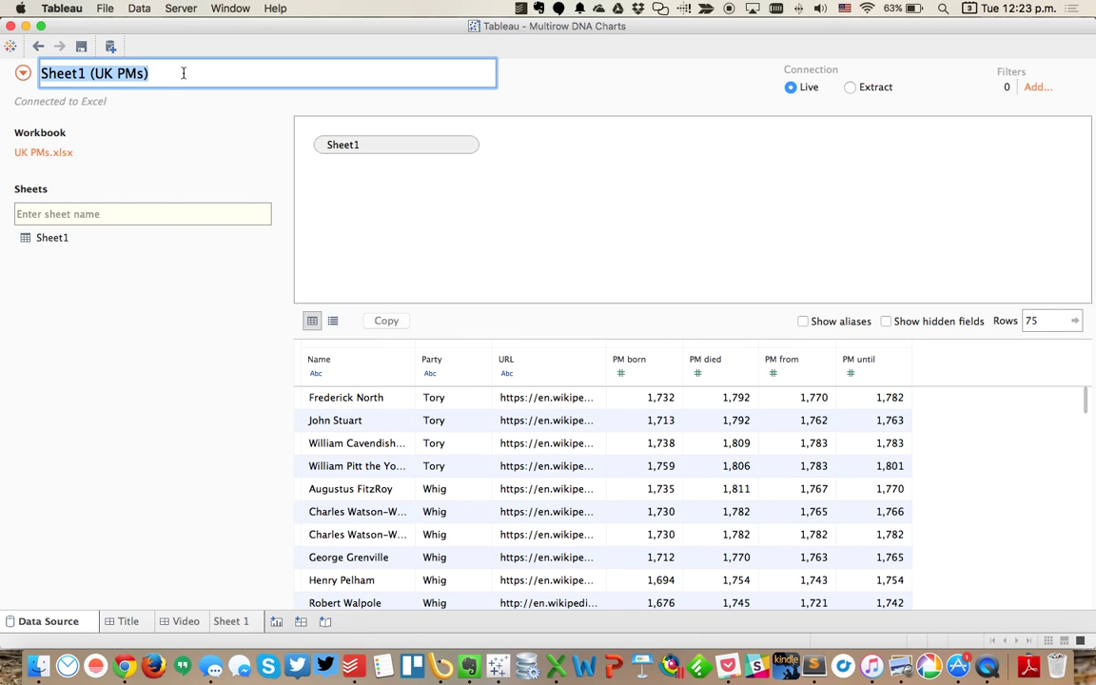
key(Right)
key(BackSpace)
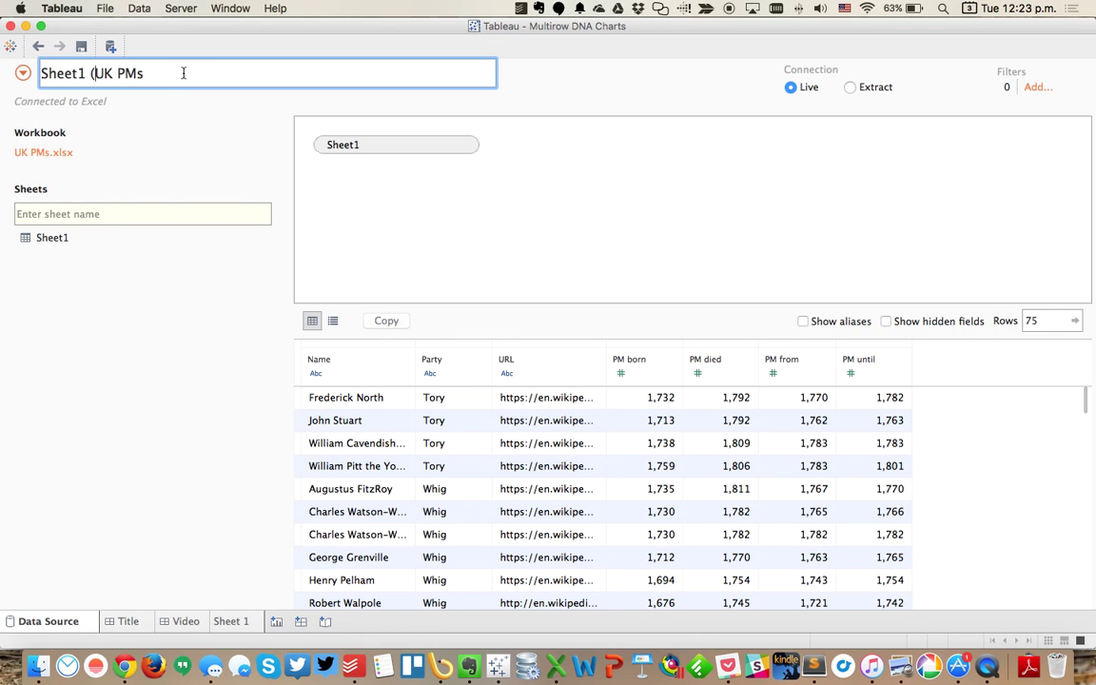
key(shift+super+Left)
key(BackSpace)
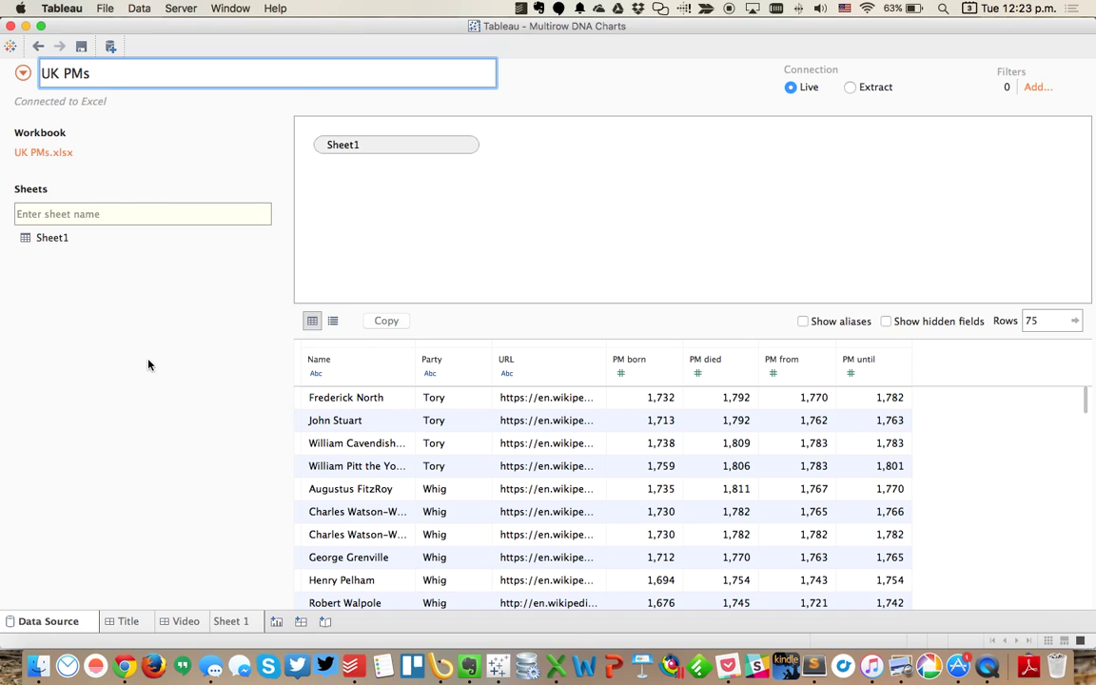
key(Return)
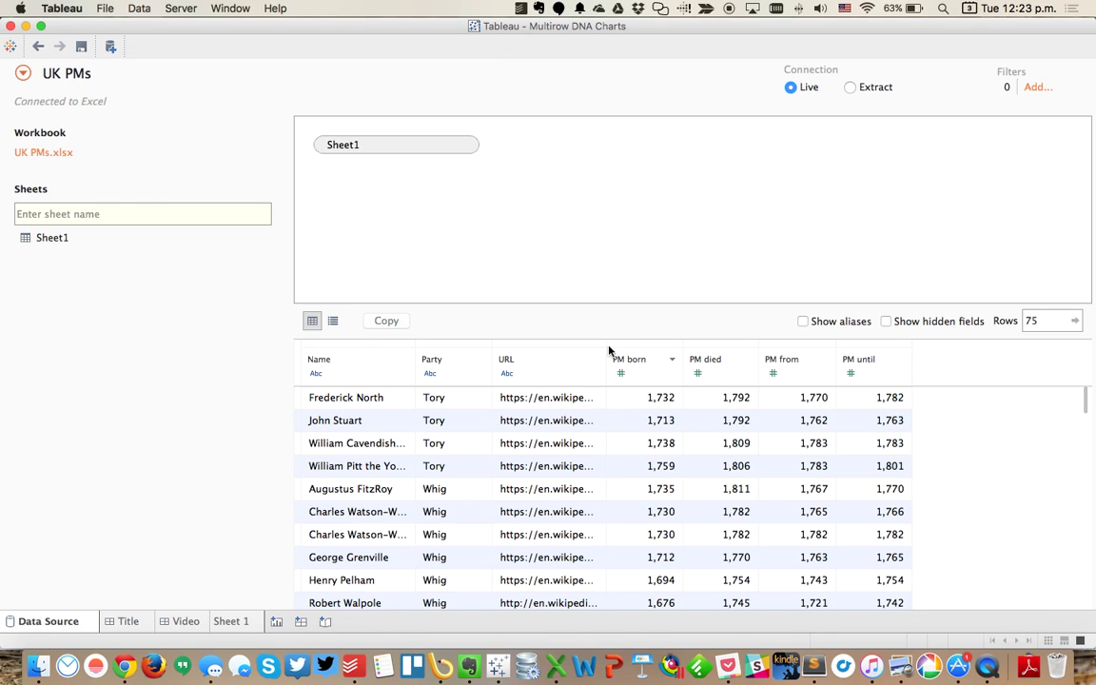
Pivot the four year columns, PM born through PM until, into rows
click(653, 371)
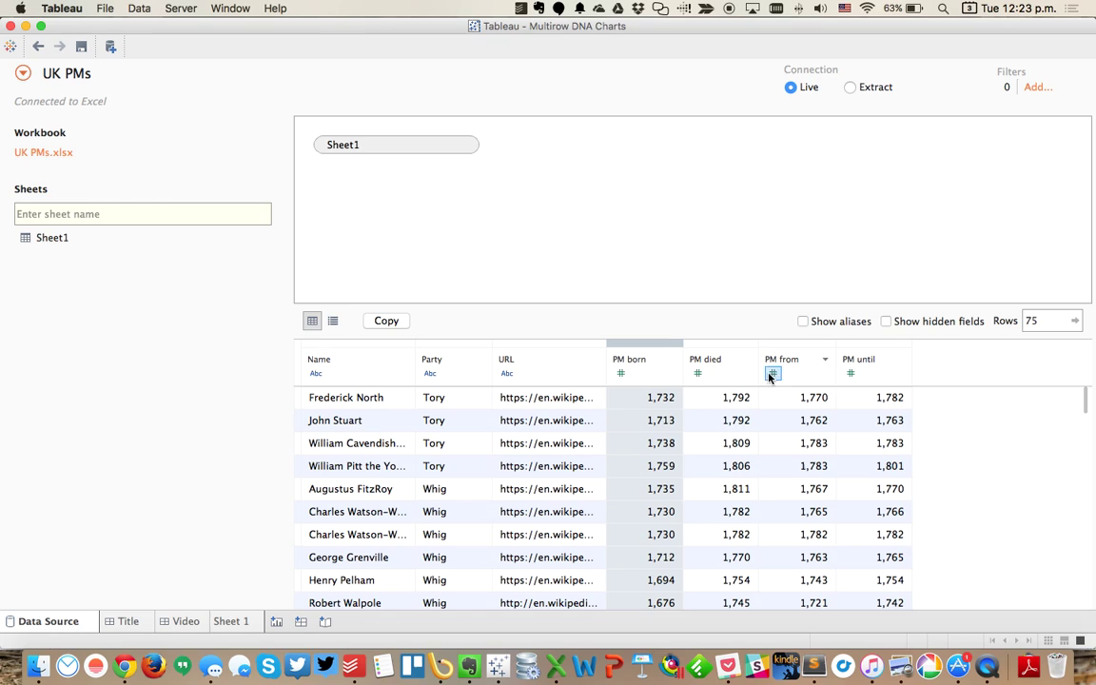
shift+click(873, 380)
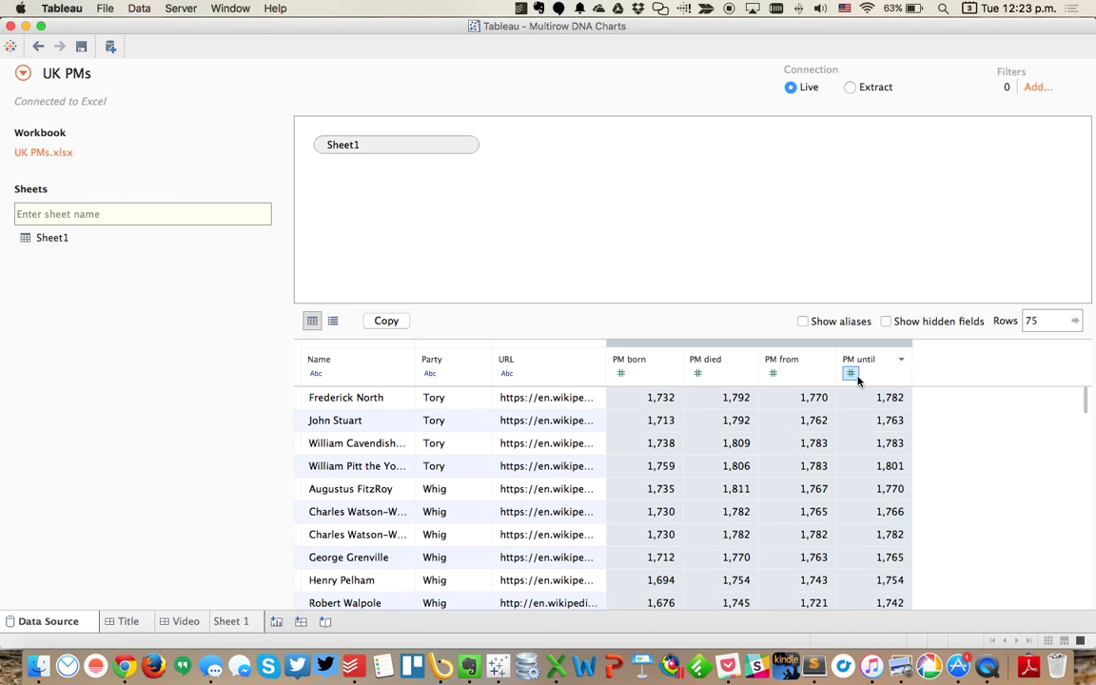
click(902, 361)
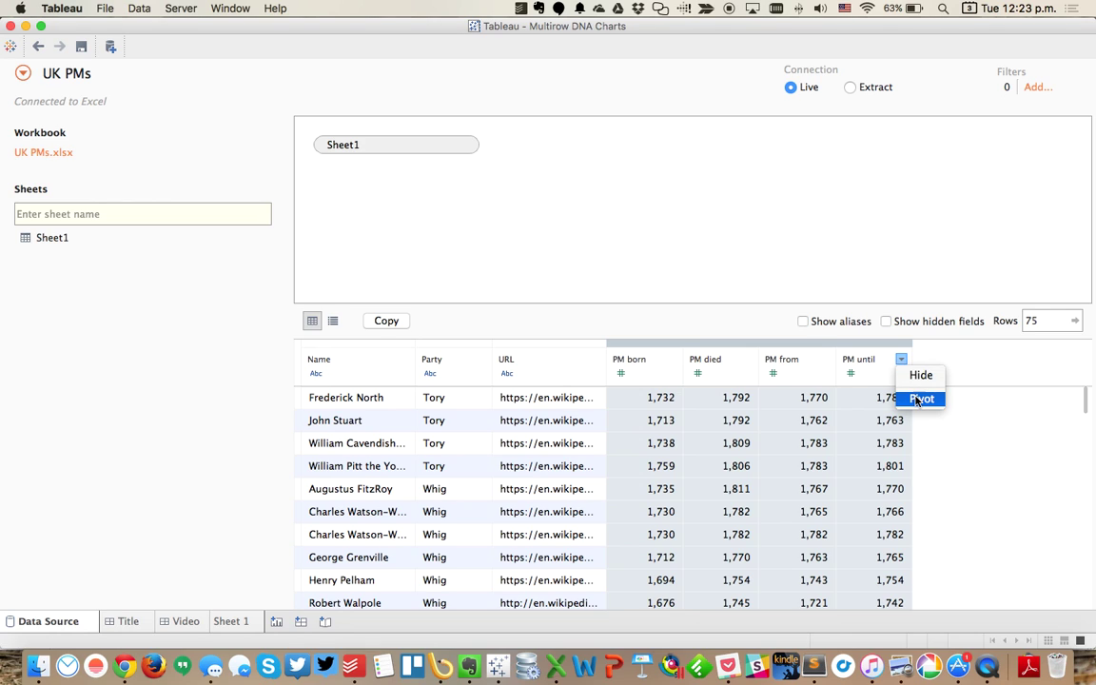
click(919, 400)
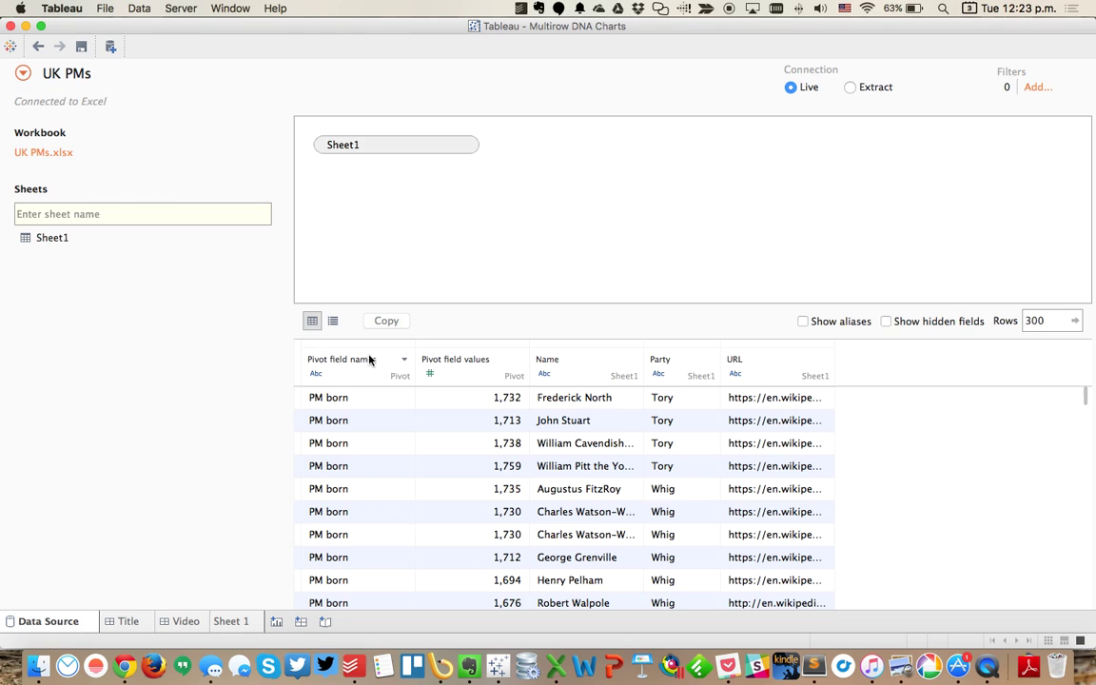
Rename the Pivot field names column to 'Measures'
click(403, 359)
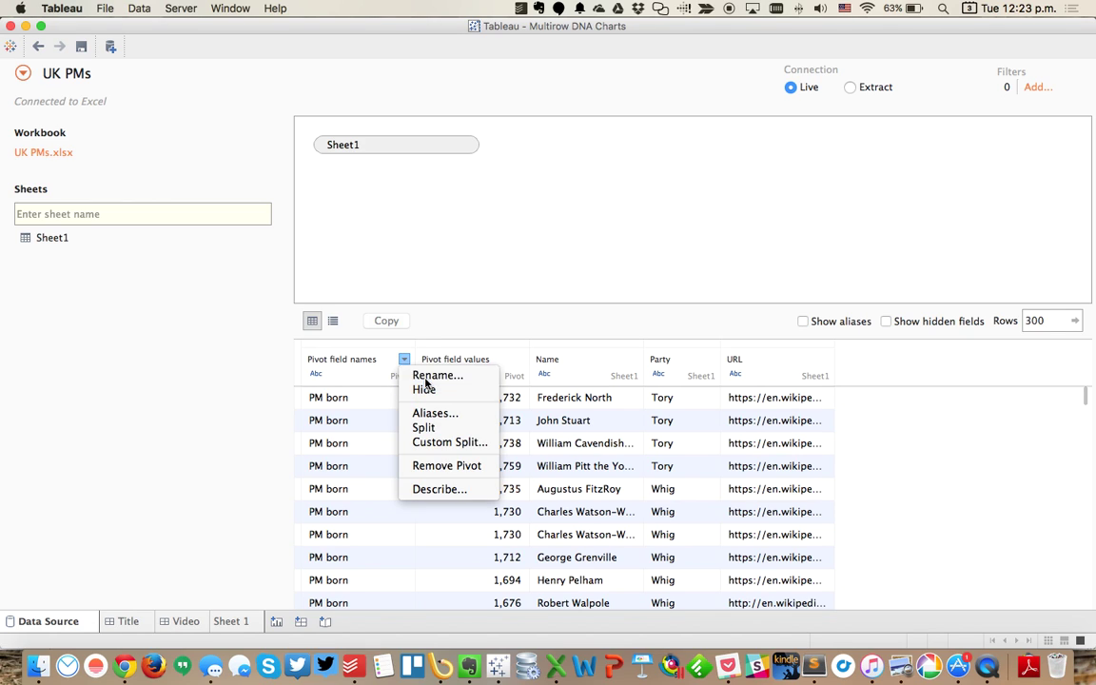
click(426, 378)
text(Mea)
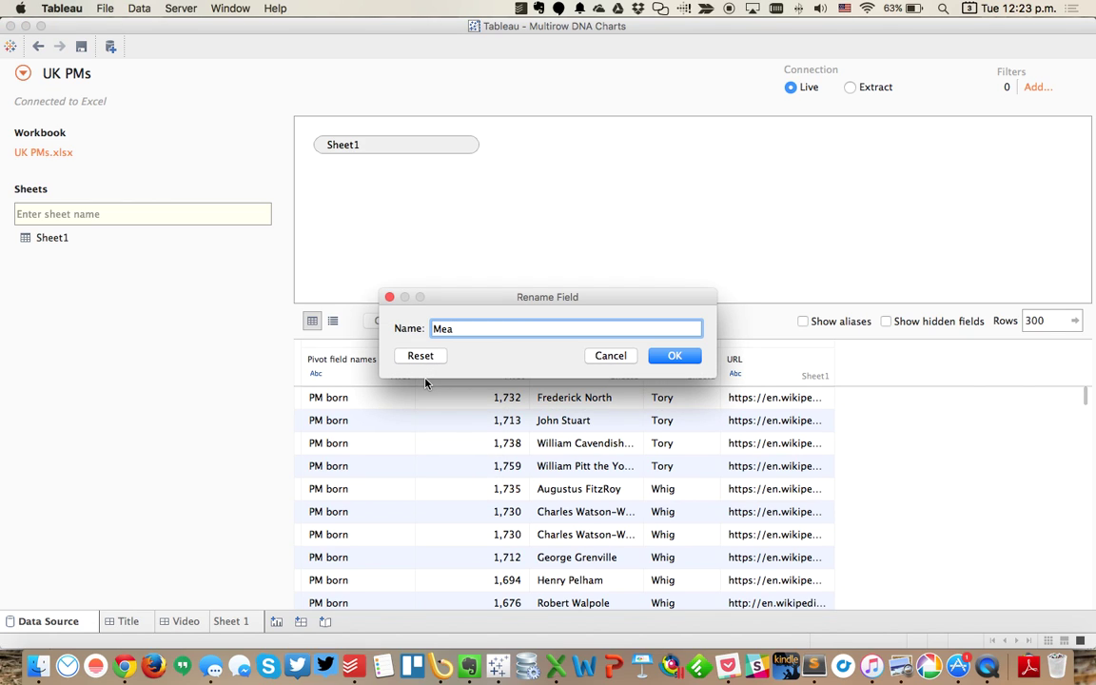
text(sure Names)
key(BackSpace)
key(BackSpace)
key(BackSpace)
key(BackSpace)
key(BackSpace)
key(BackSpace)
text(s)
key(Return)
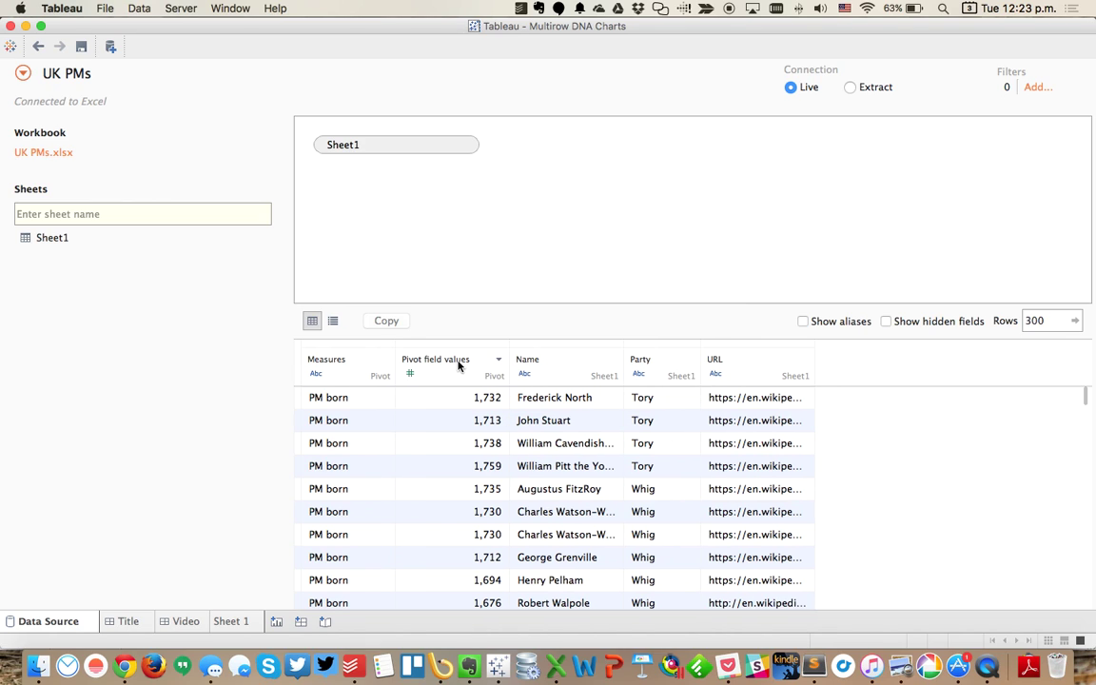
Rename the Pivot field values column to 'Year', keeping it a whole number
click(498, 359)
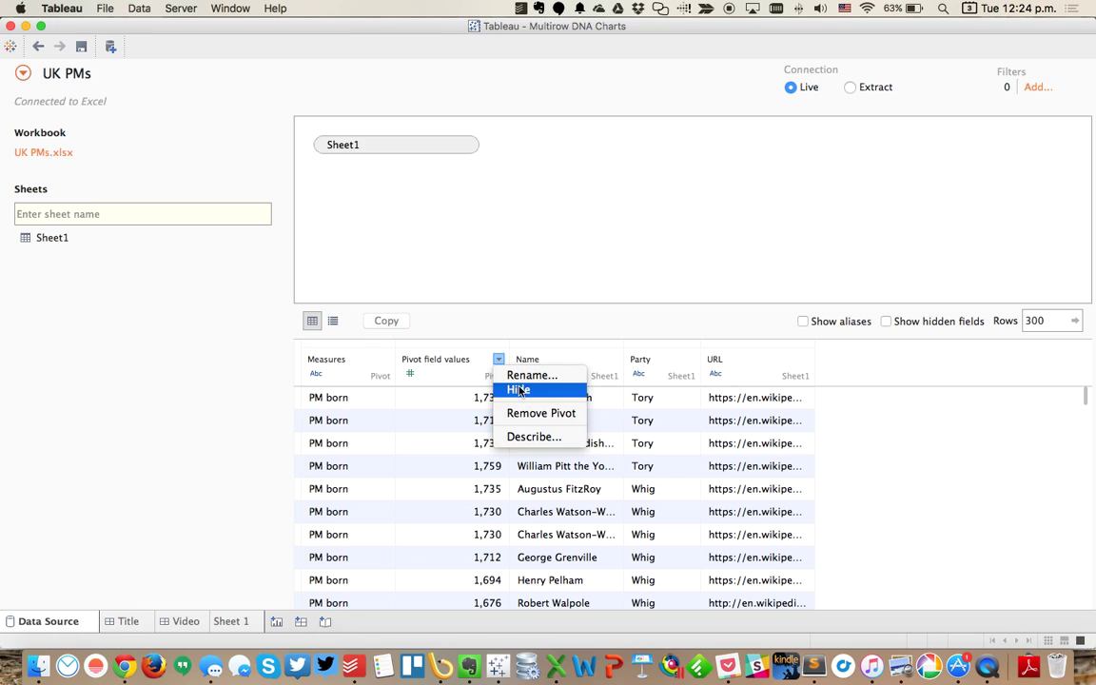
click(532, 375)
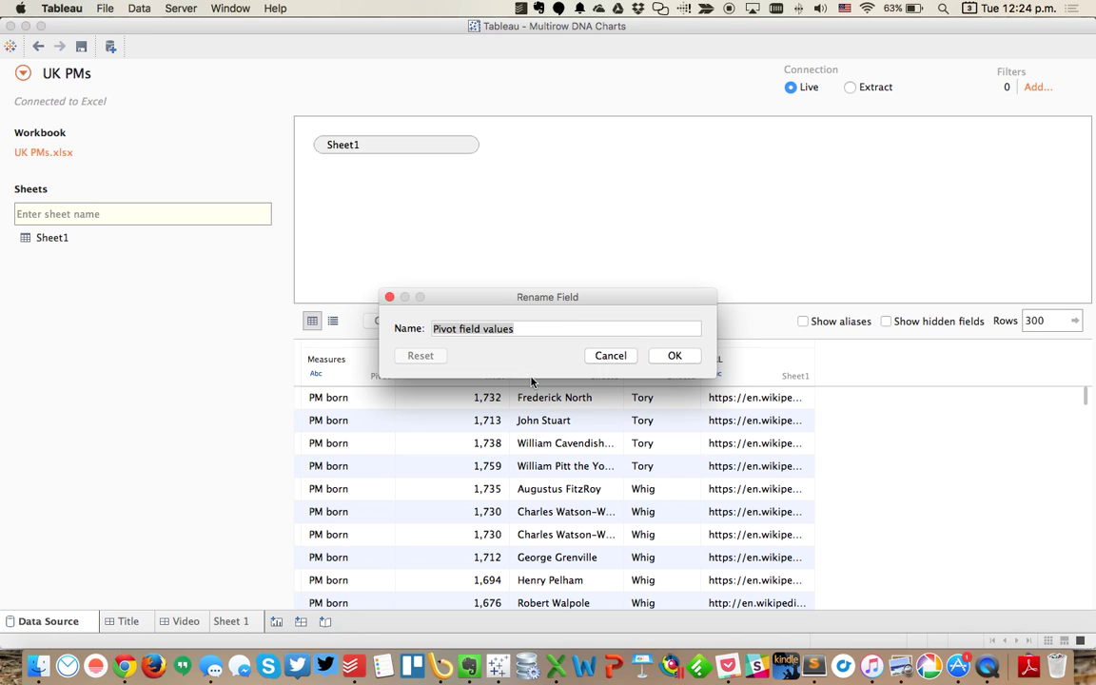
text(Yeear)
key(BackSpace)
key(BackSpace)
text(ar)
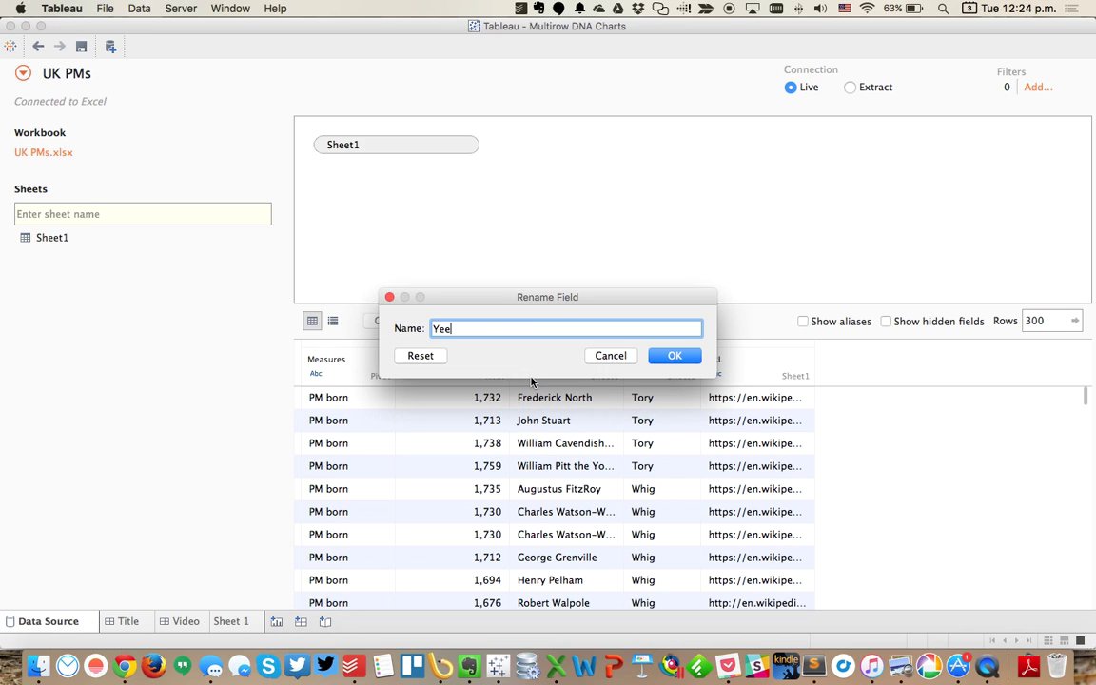
click(673, 356)
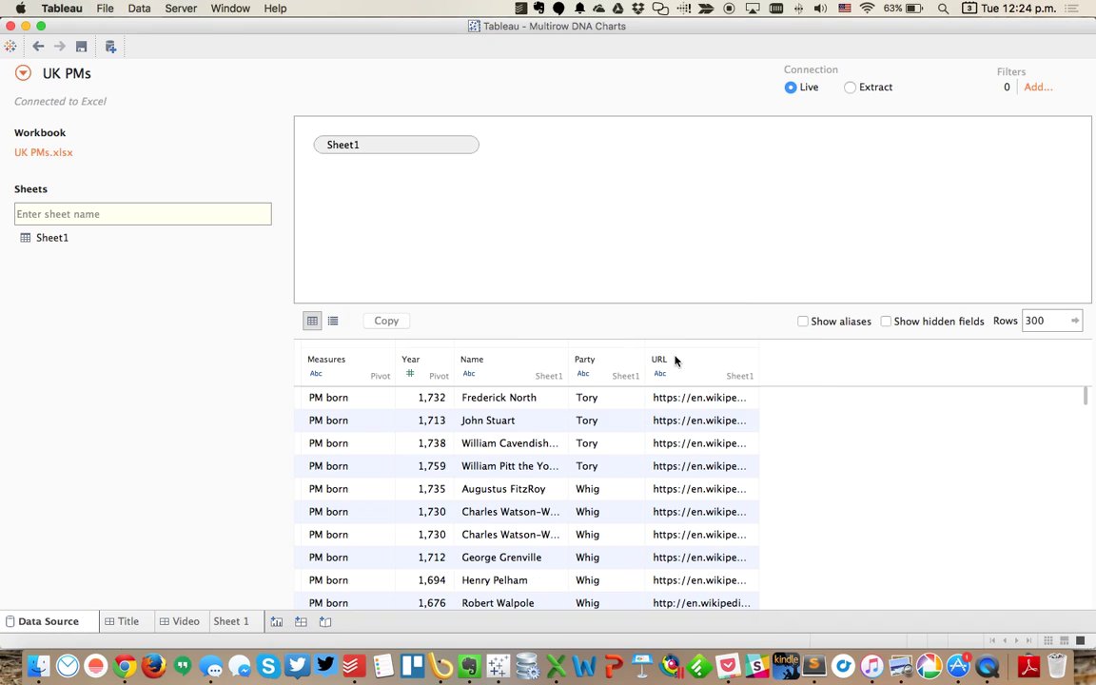
click(410, 373)
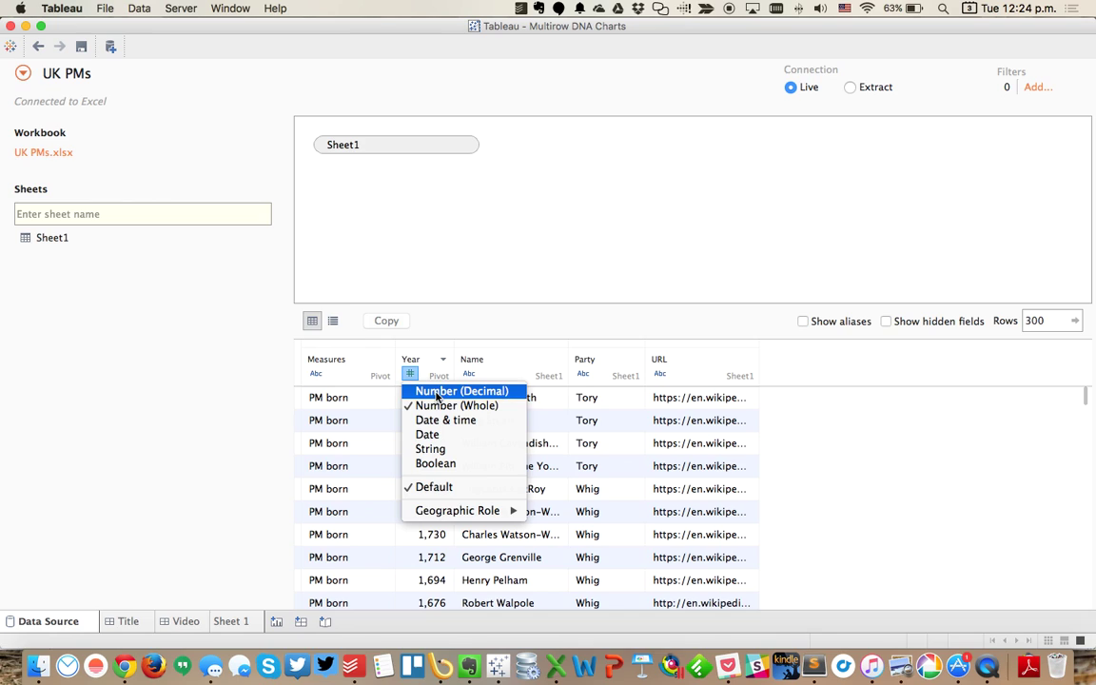
click(410, 374)
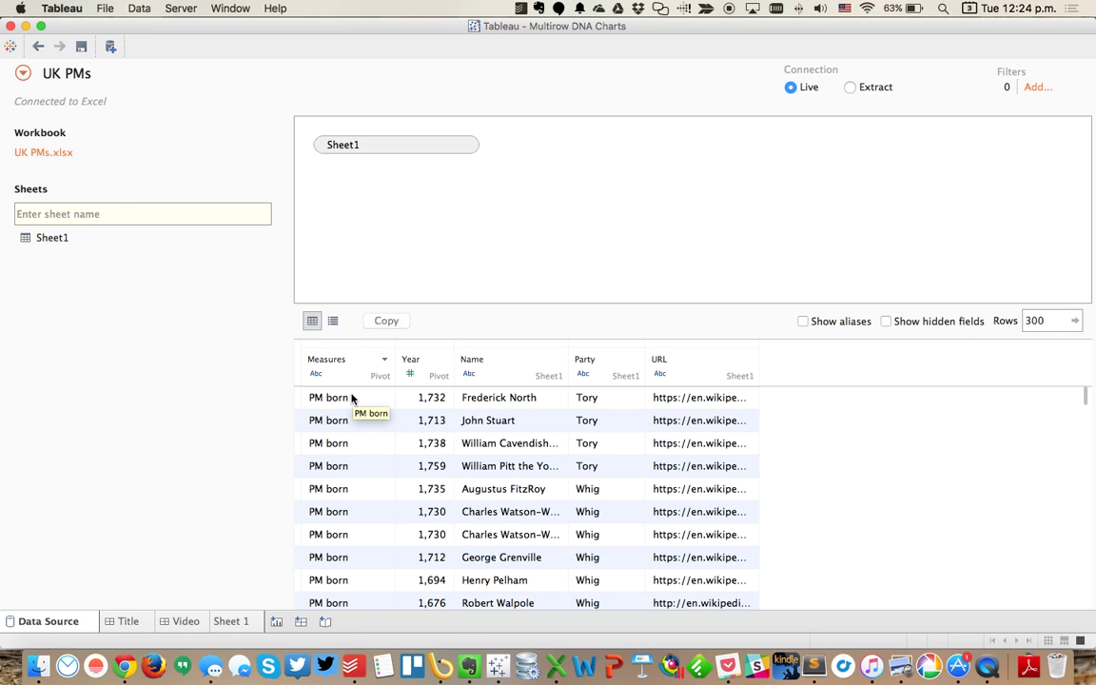
Give Year a default Number (Custom) format with 0 decimals and no thousands separators
click(233, 621)
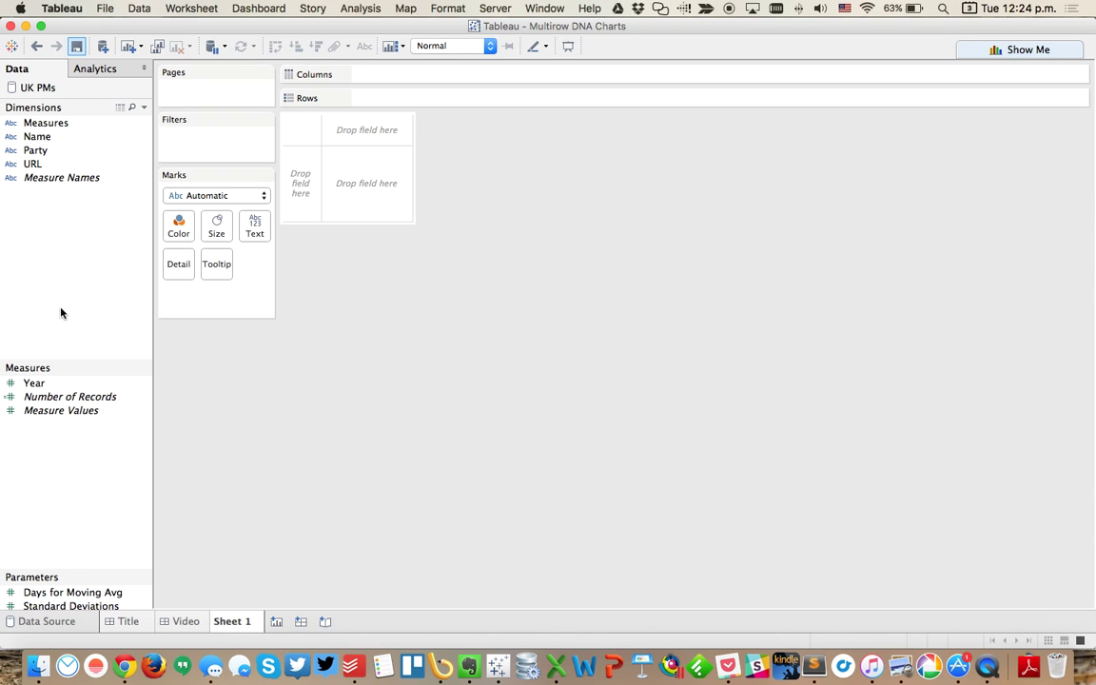
right_click(38, 383)
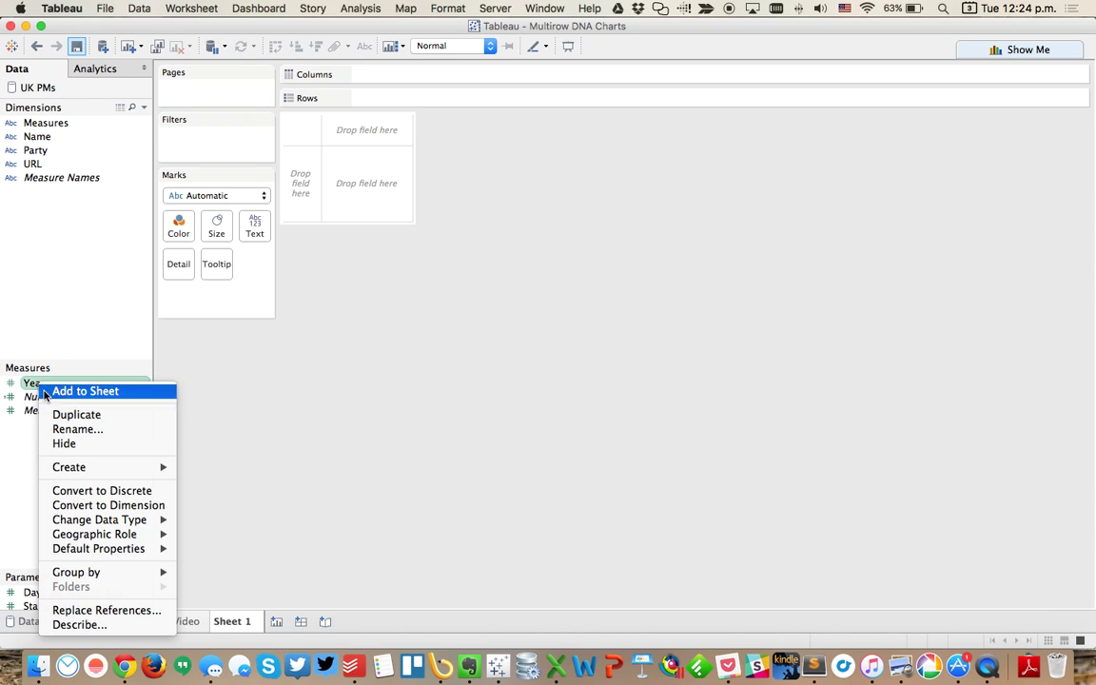
mouse_move(124, 523)
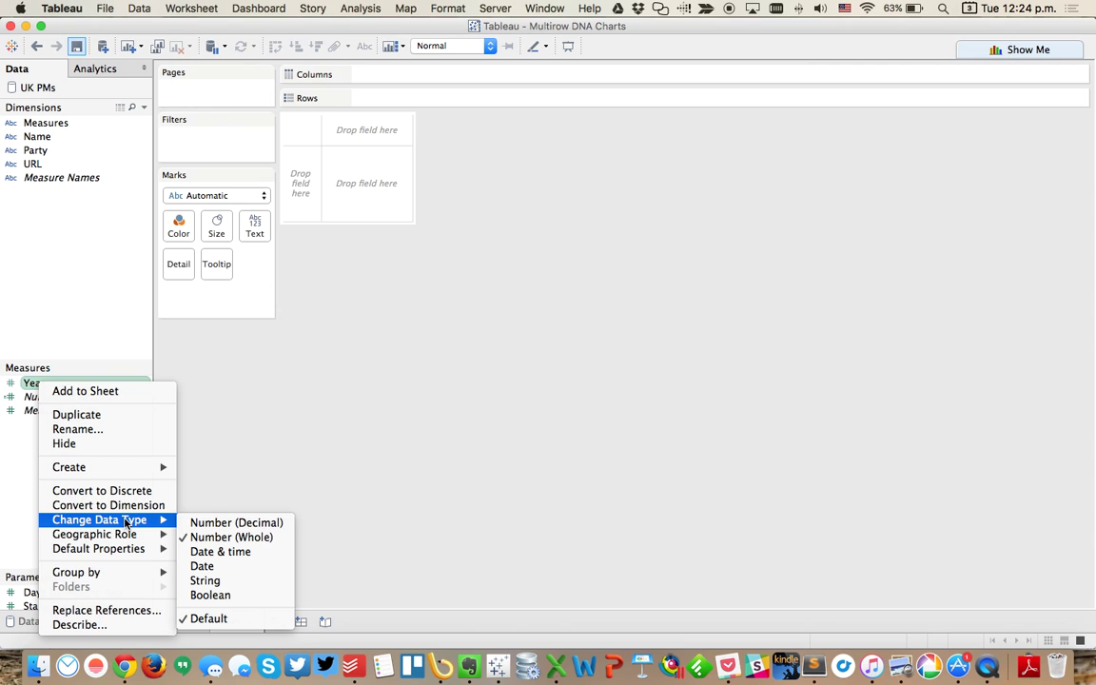
mouse_move(135, 549)
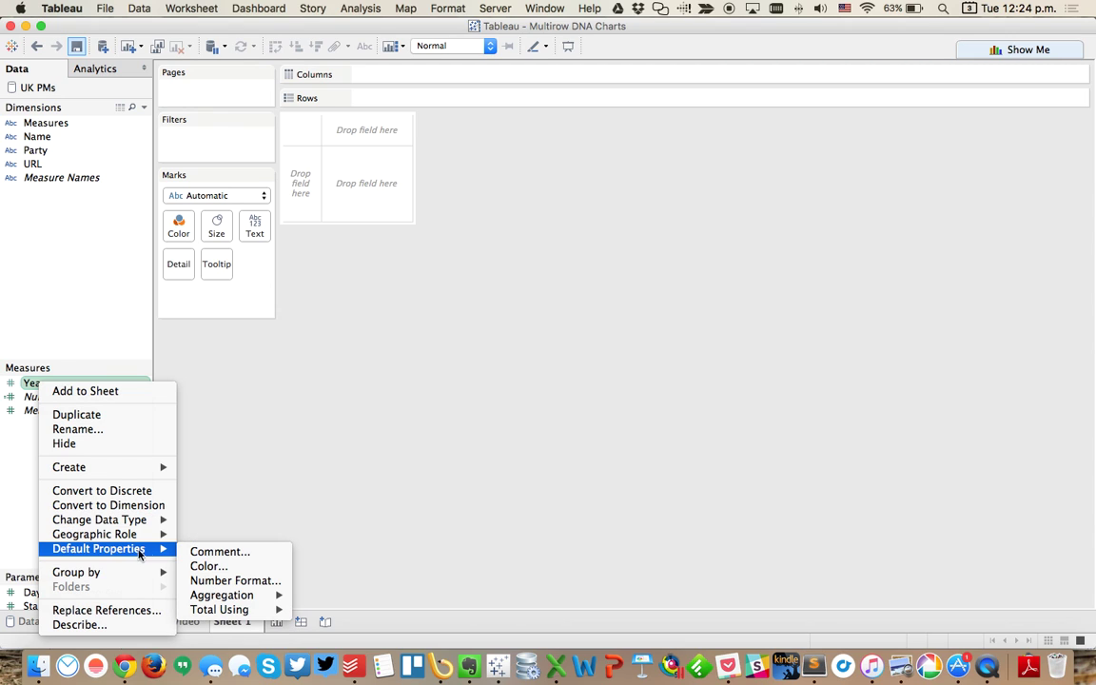
click(222, 580)
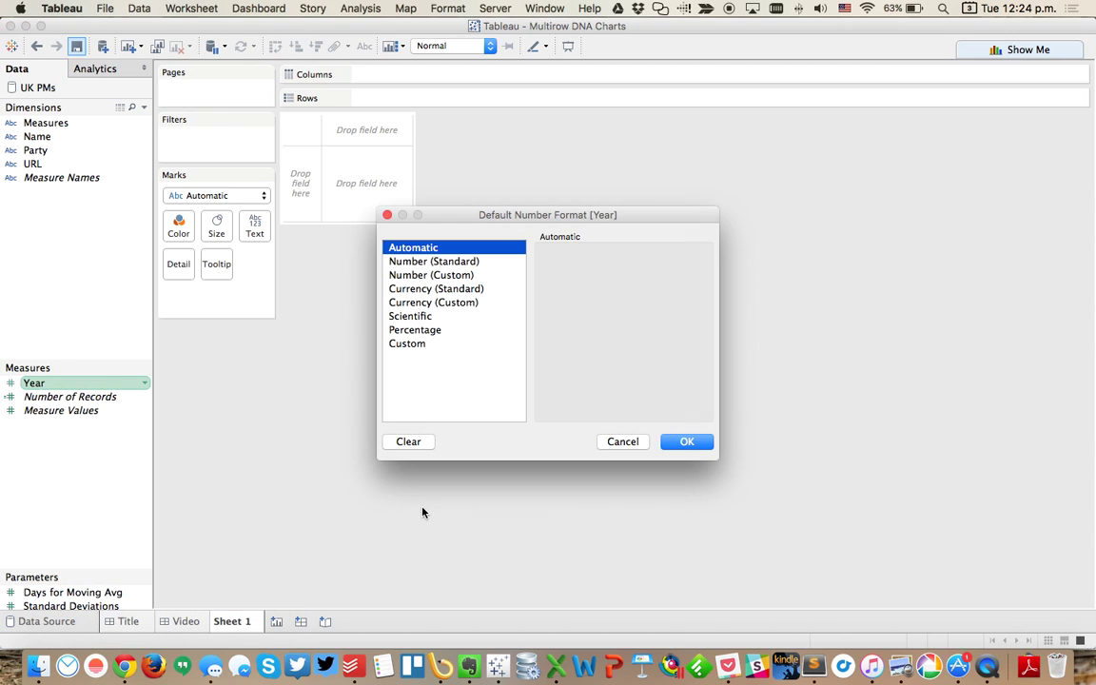
click(451, 276)
click(585, 277)
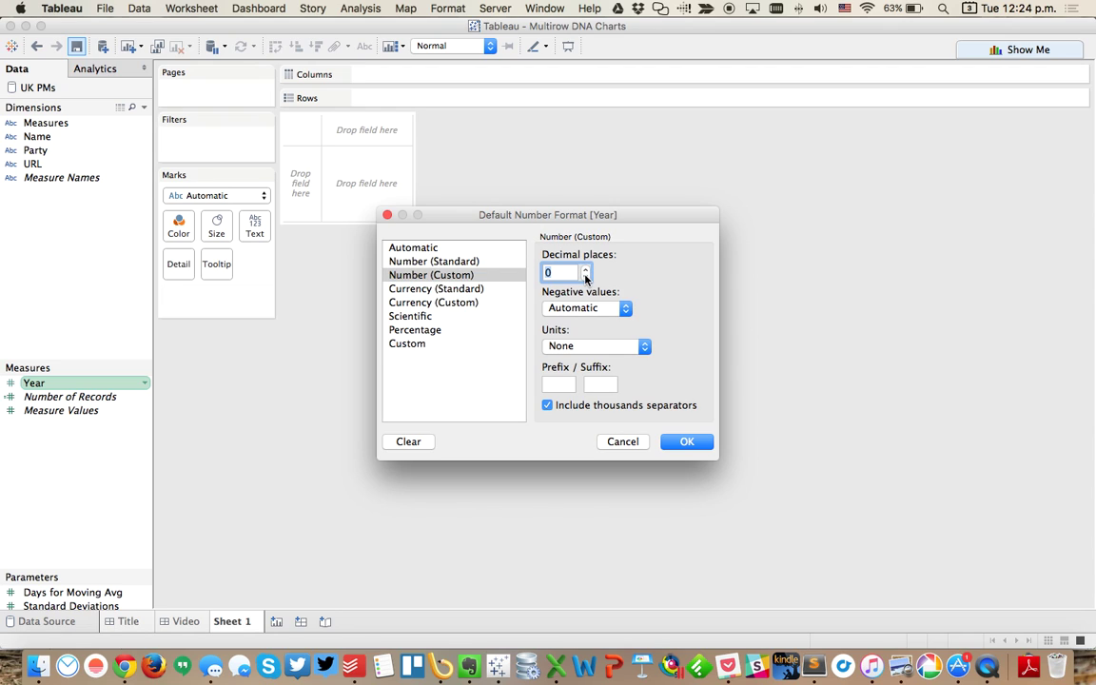
click(547, 405)
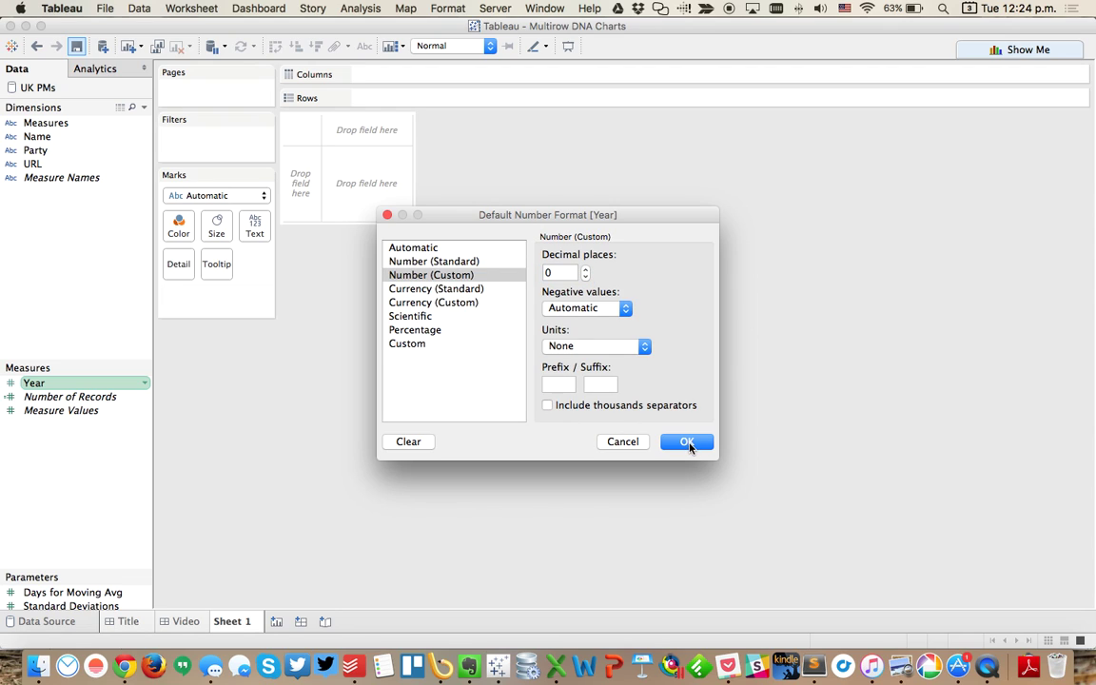
click(688, 442)
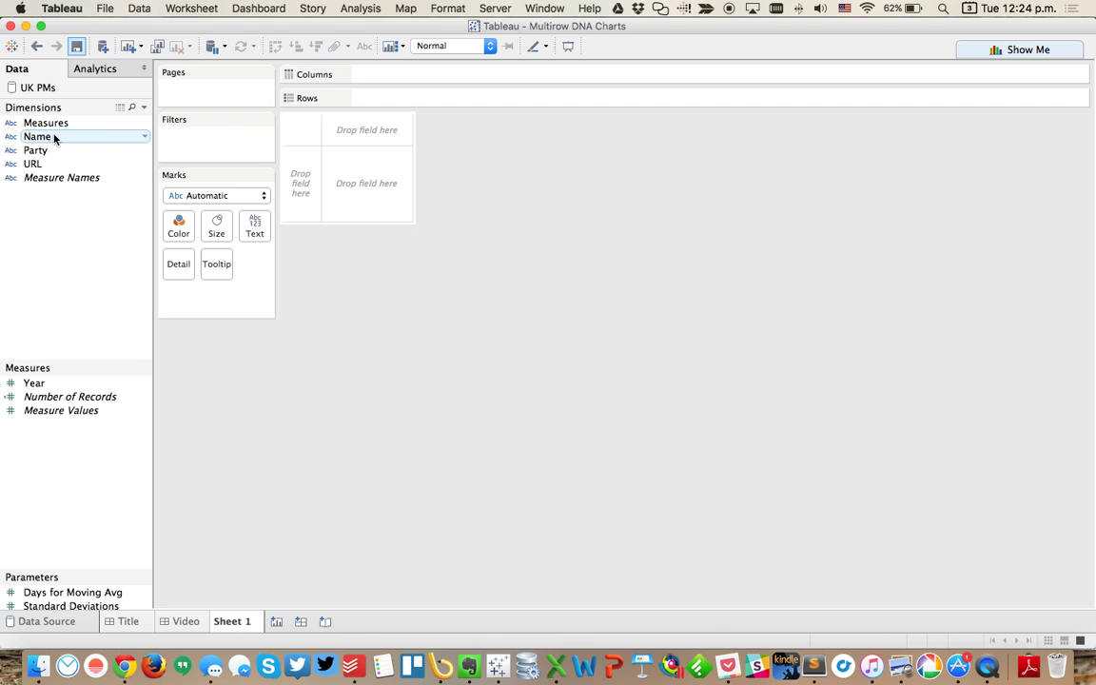
Plot Name on Rows and SUM(Year) on Columns as circles coloured by Measures
drag(54, 136, 288, 189)
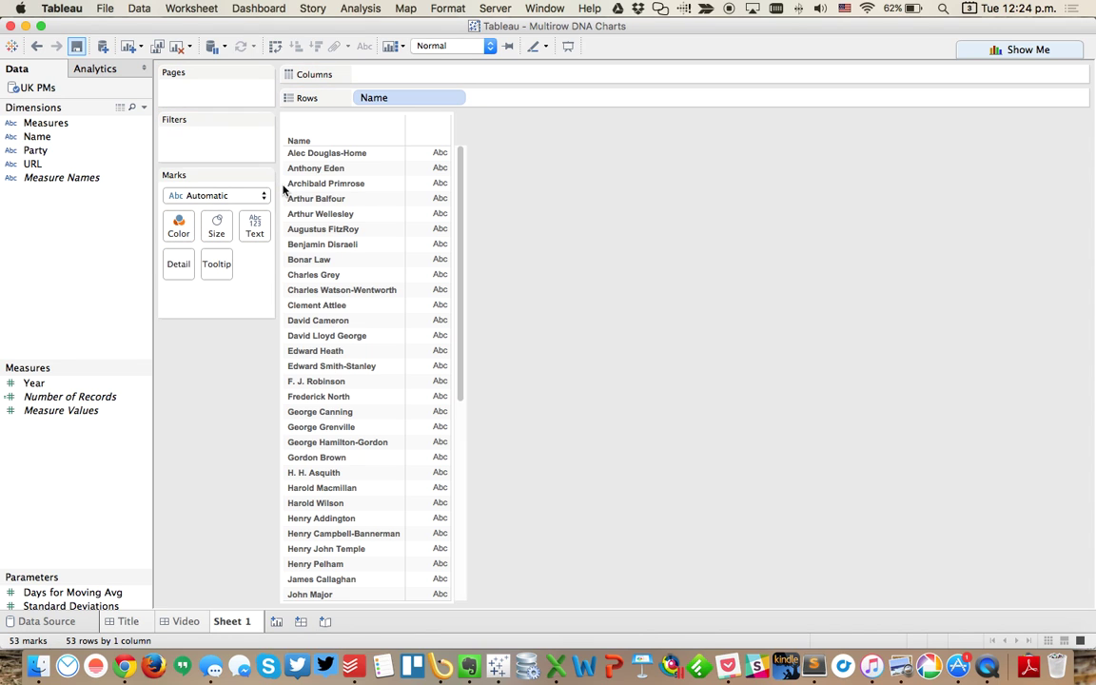
drag(39, 385, 413, 74)
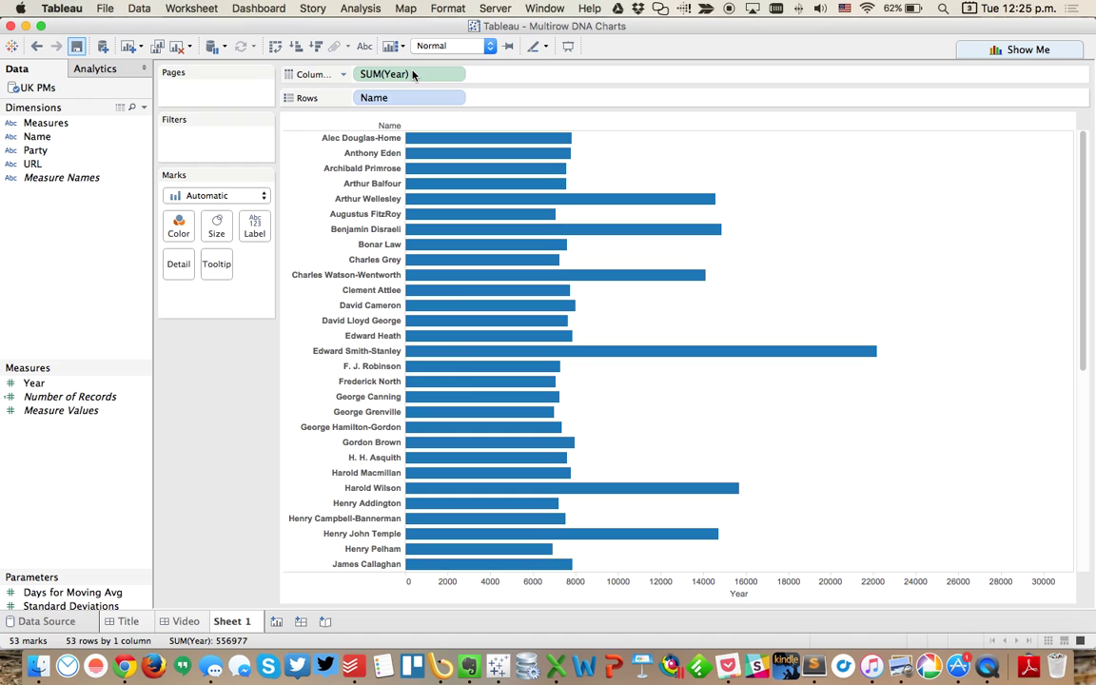
drag(36, 119, 170, 223)
click(198, 200)
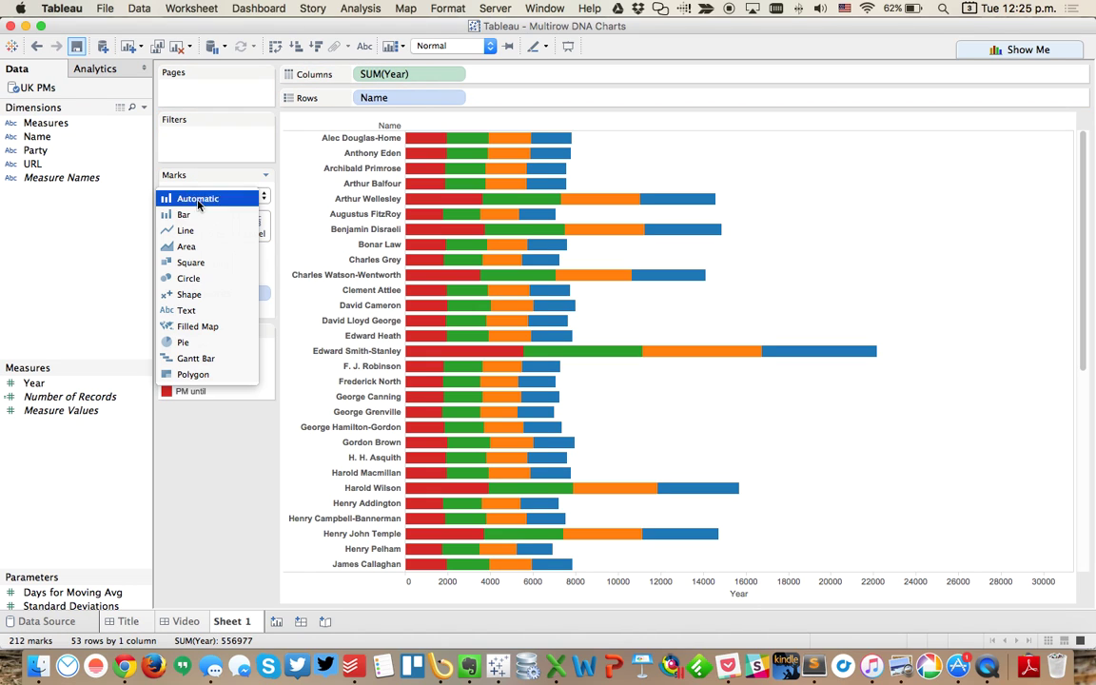
click(198, 279)
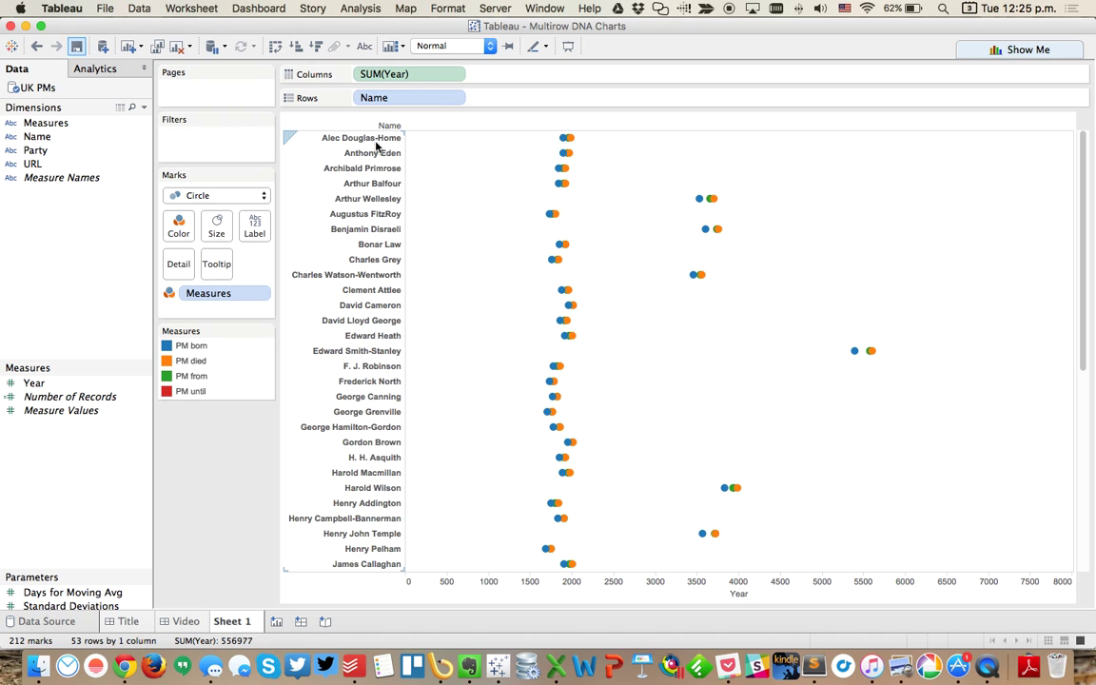
Keep only the three prime ministers from Alec Douglas-Home to Archibald Primrose
click(362, 138)
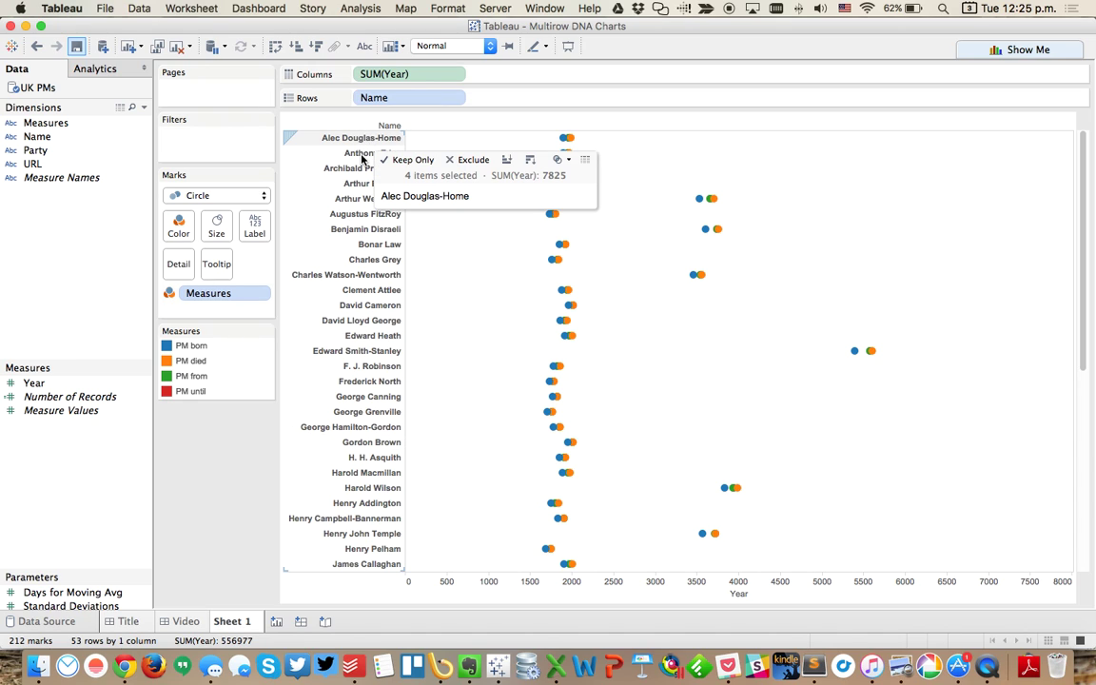
shift+click(362, 168)
click(409, 191)
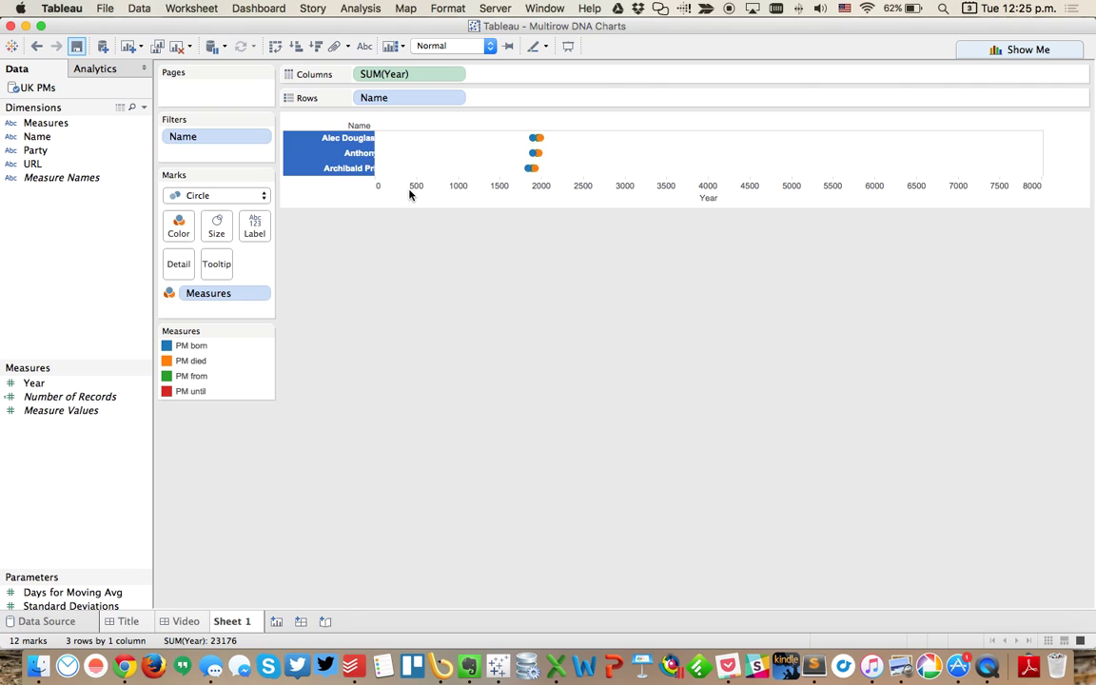
Stop the Year axis including zero so it spans 1840–2000
double_click(539, 188)
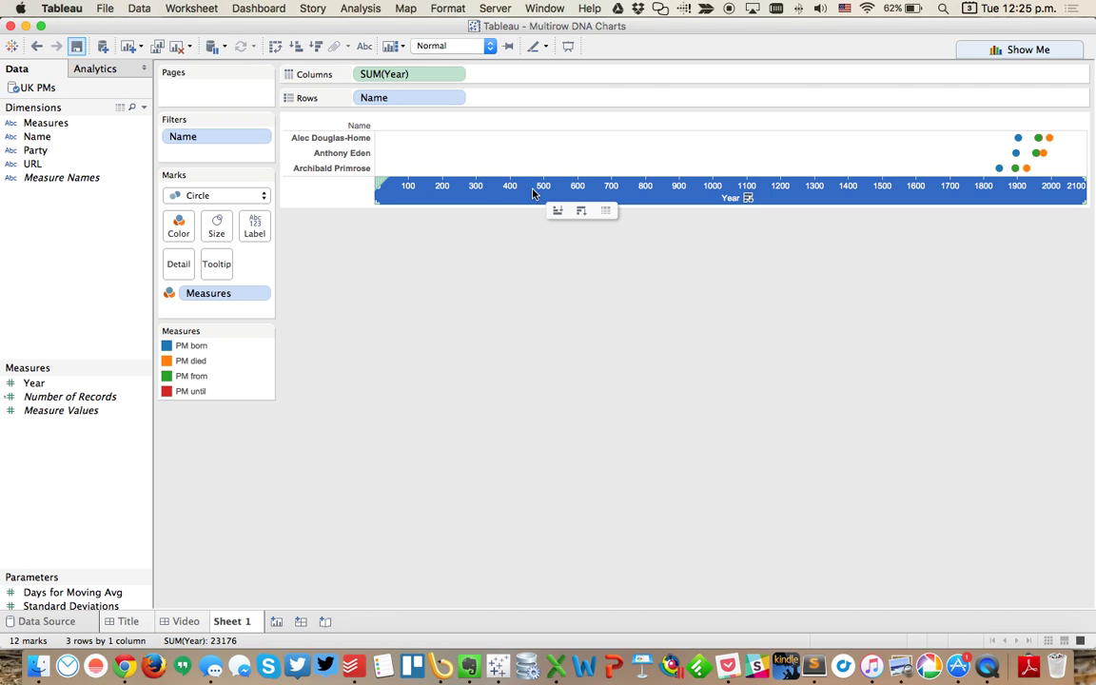
click(654, 211)
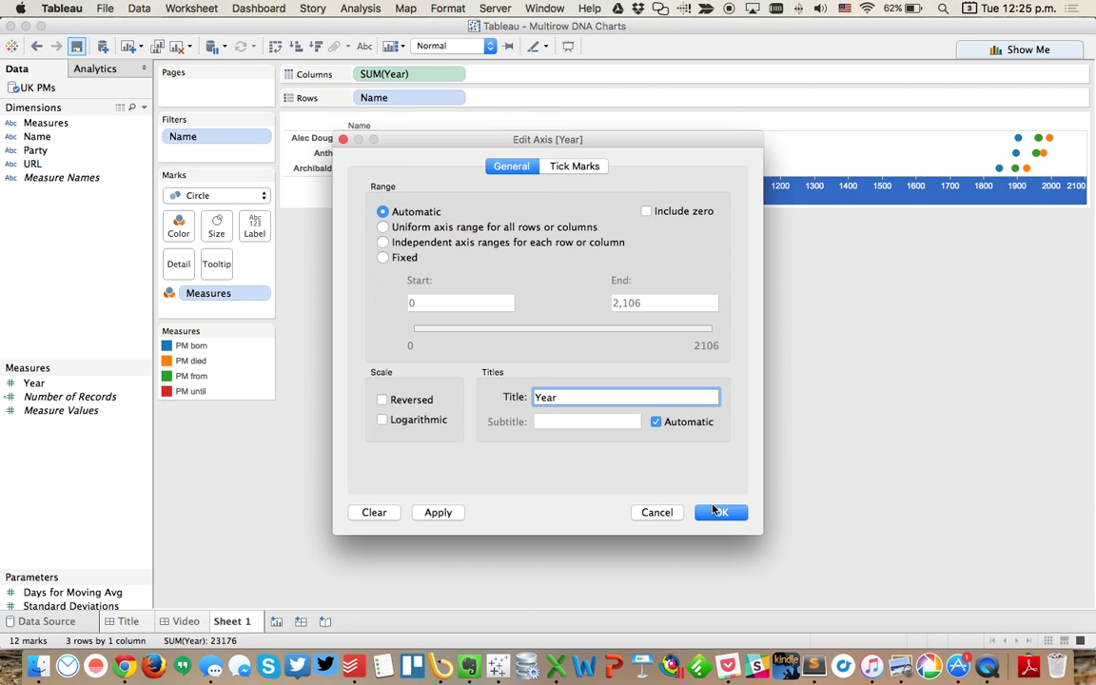
click(720, 512)
click(706, 399)
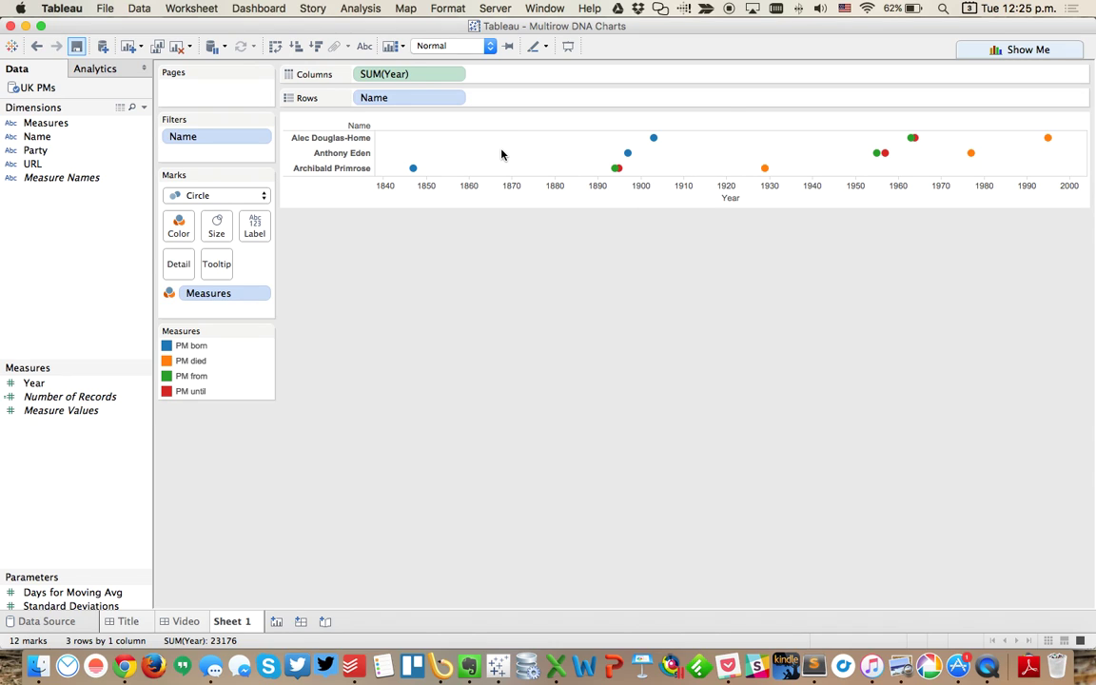
Create calculated field Born with formula IIF([Measures]='PM born',[Year],null)
right_click(97, 268)
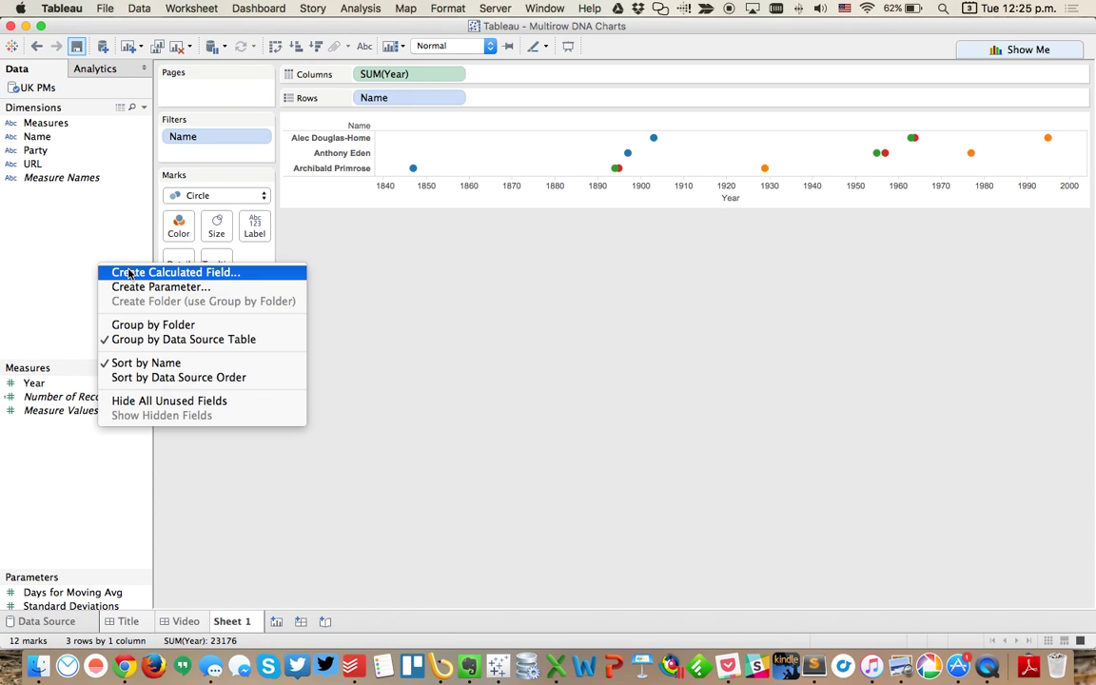
click(130, 274)
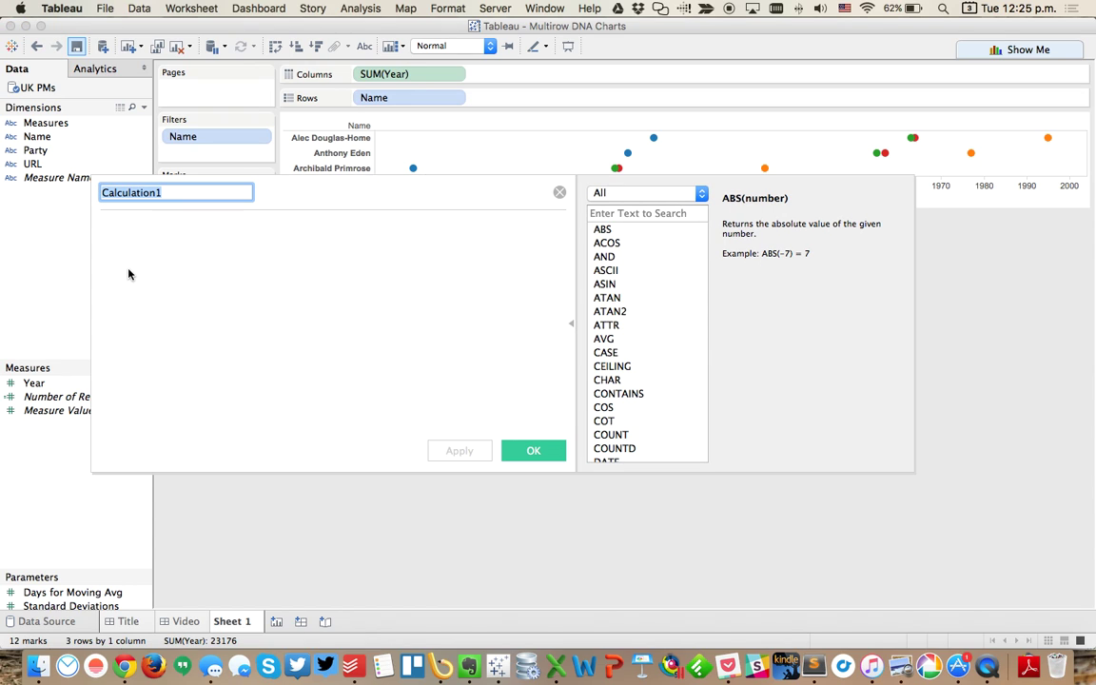
text(Born)
key(Tab)
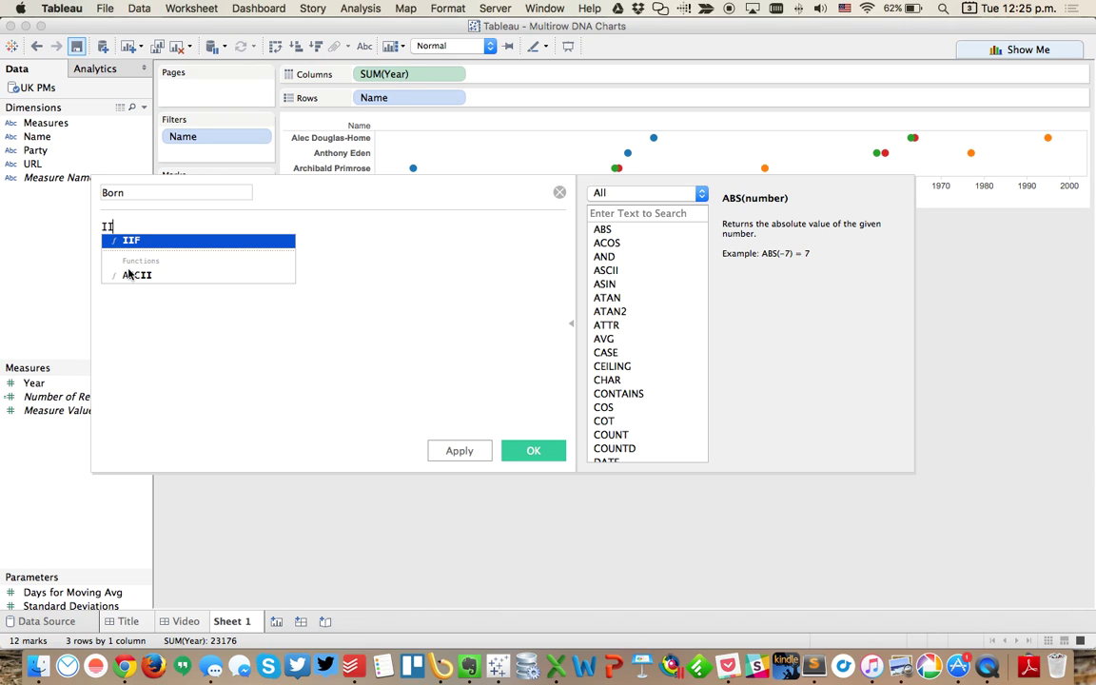
text(F()
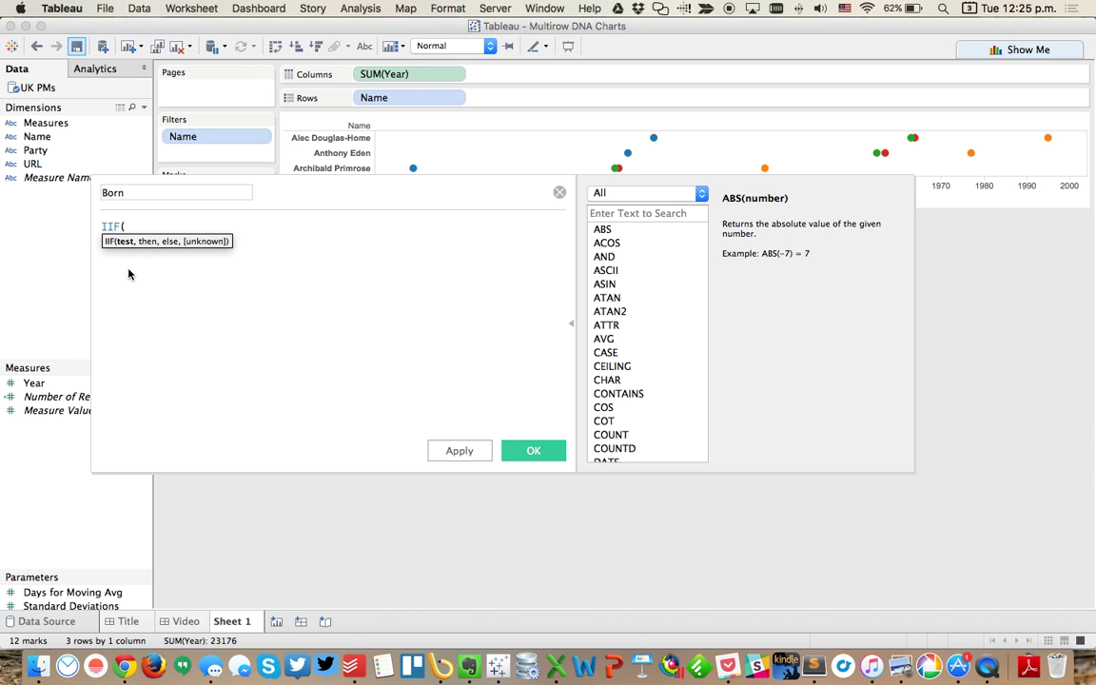
text(mea)
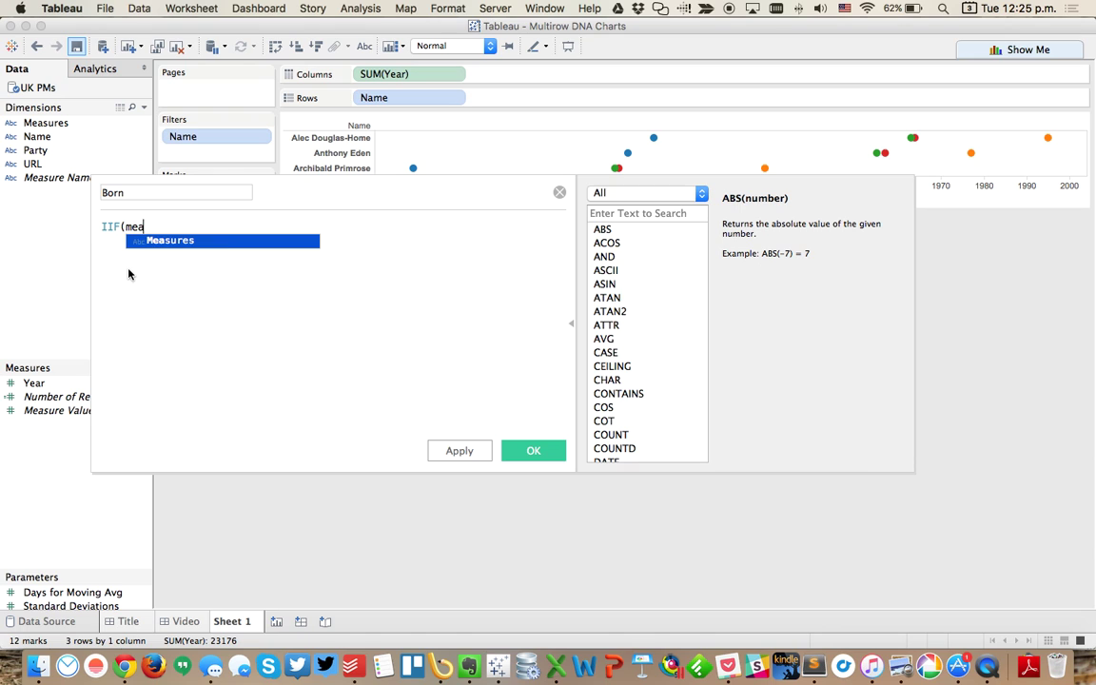
key(Return)
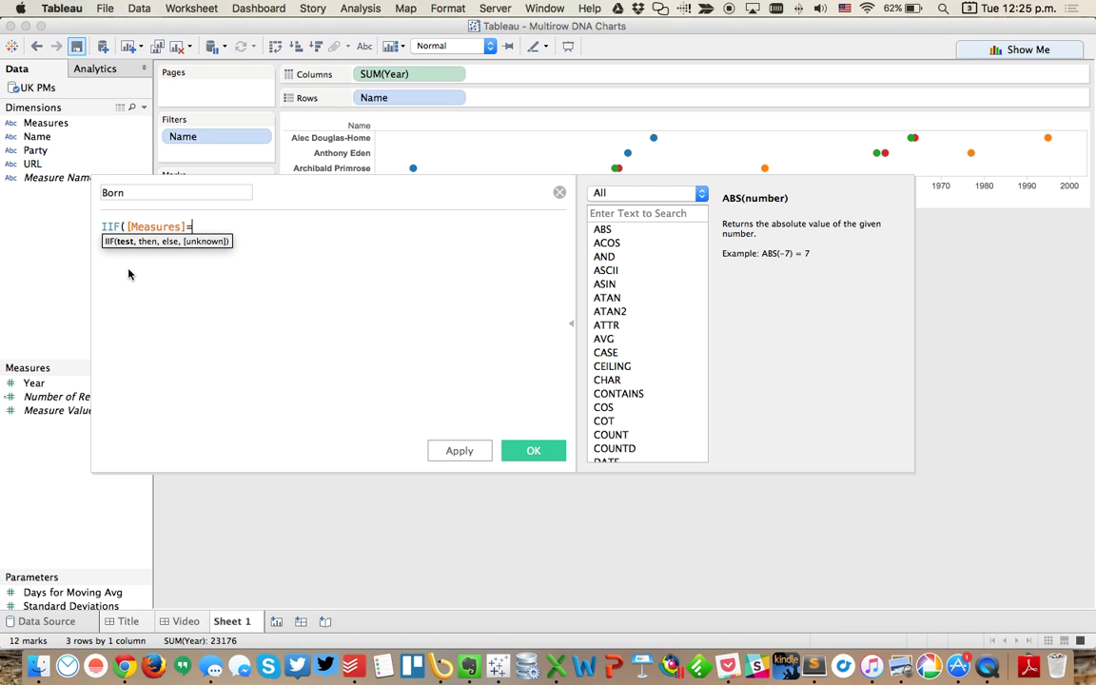
text(=')
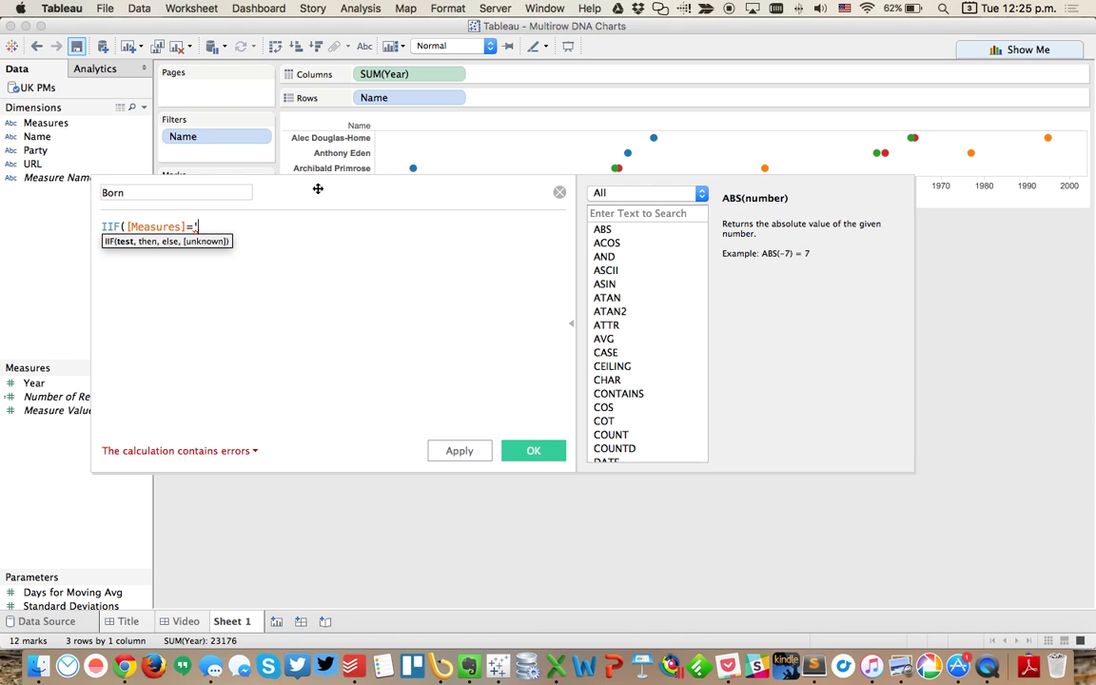
drag(319, 186, 463, 202)
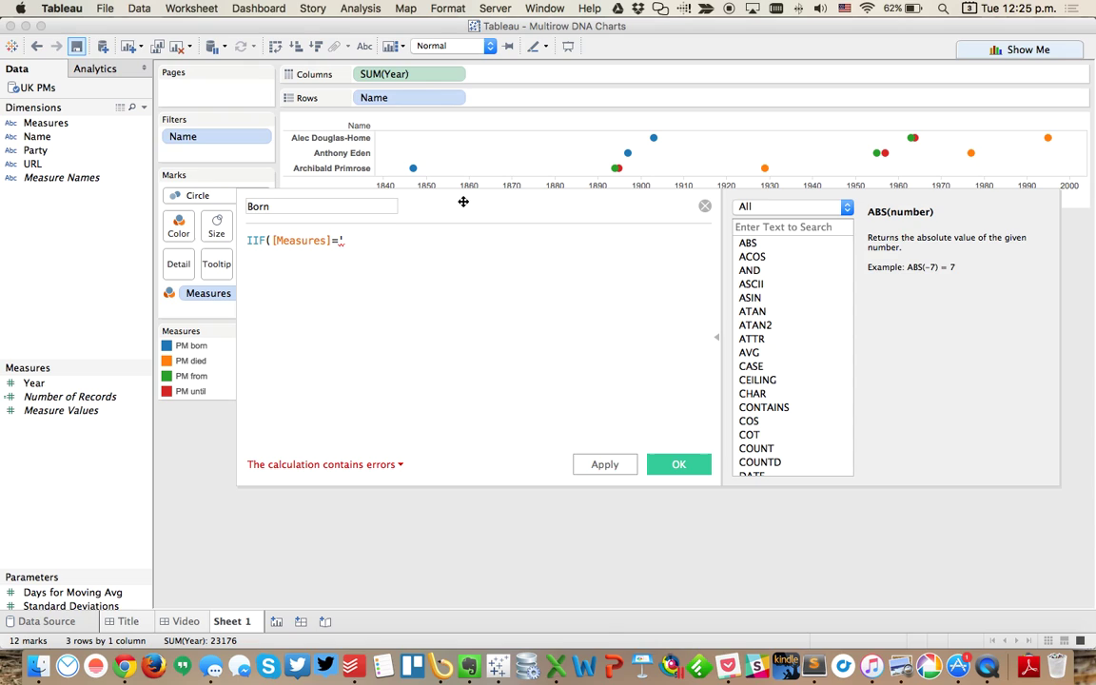
text(PM b)
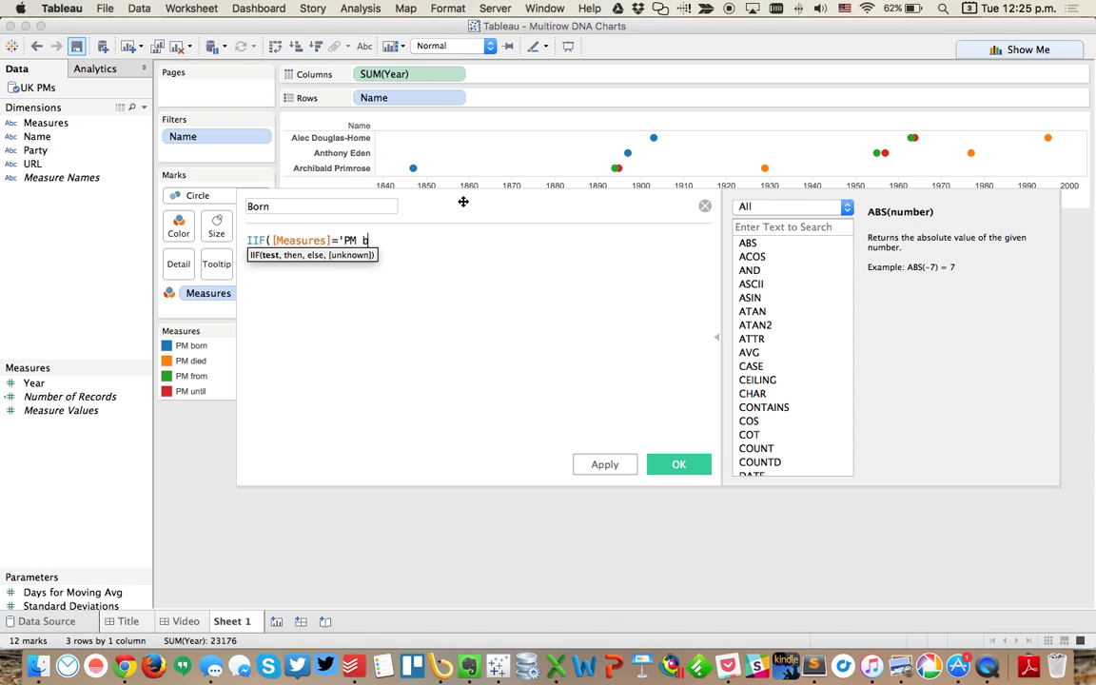
text(orn',[Ye)
key(Return)
text(,null))
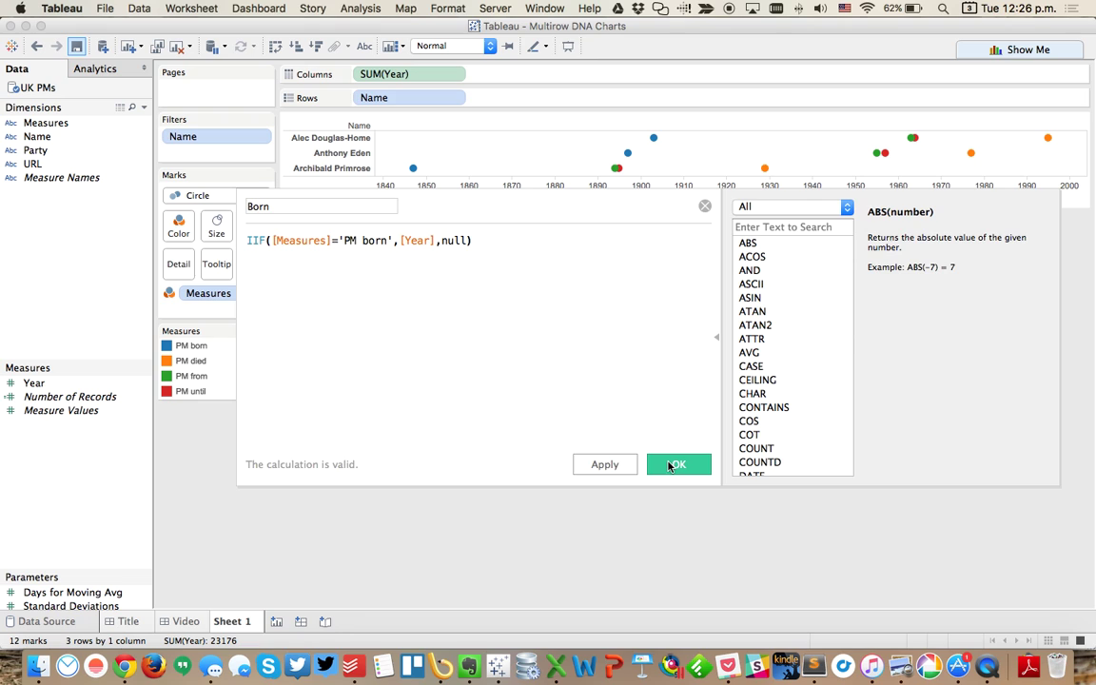
Save Born, then duplicate it as Died returning Year where Measures is 'PM died'
click(672, 466)
right_click(56, 385)
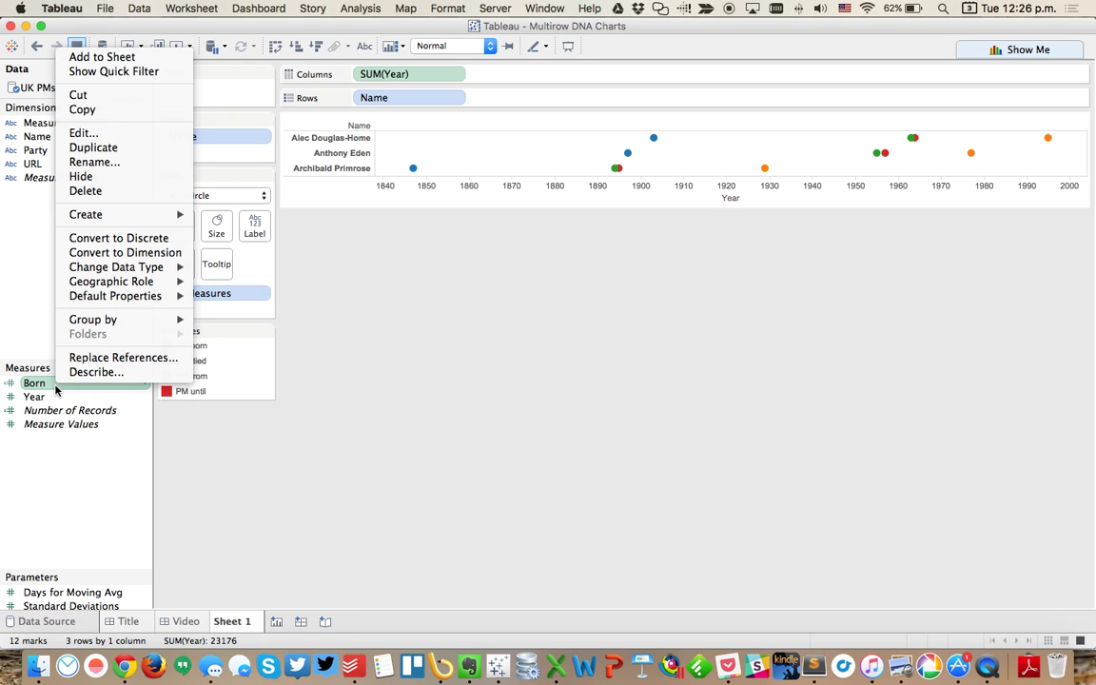
click(123, 148)
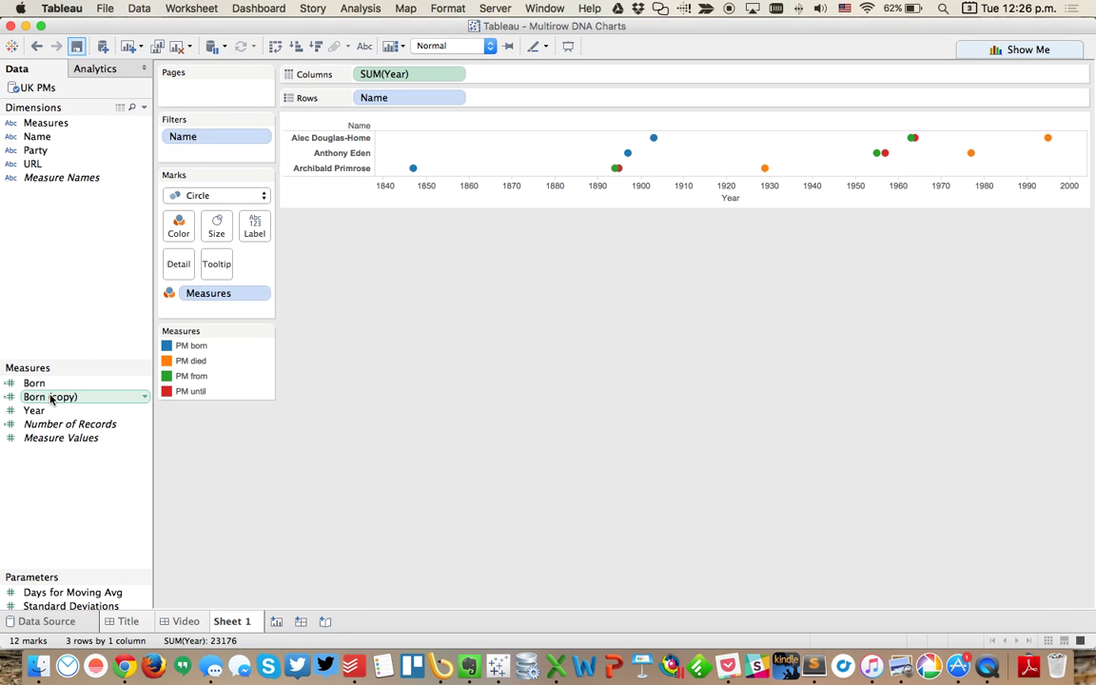
right_click(51, 400)
click(107, 140)
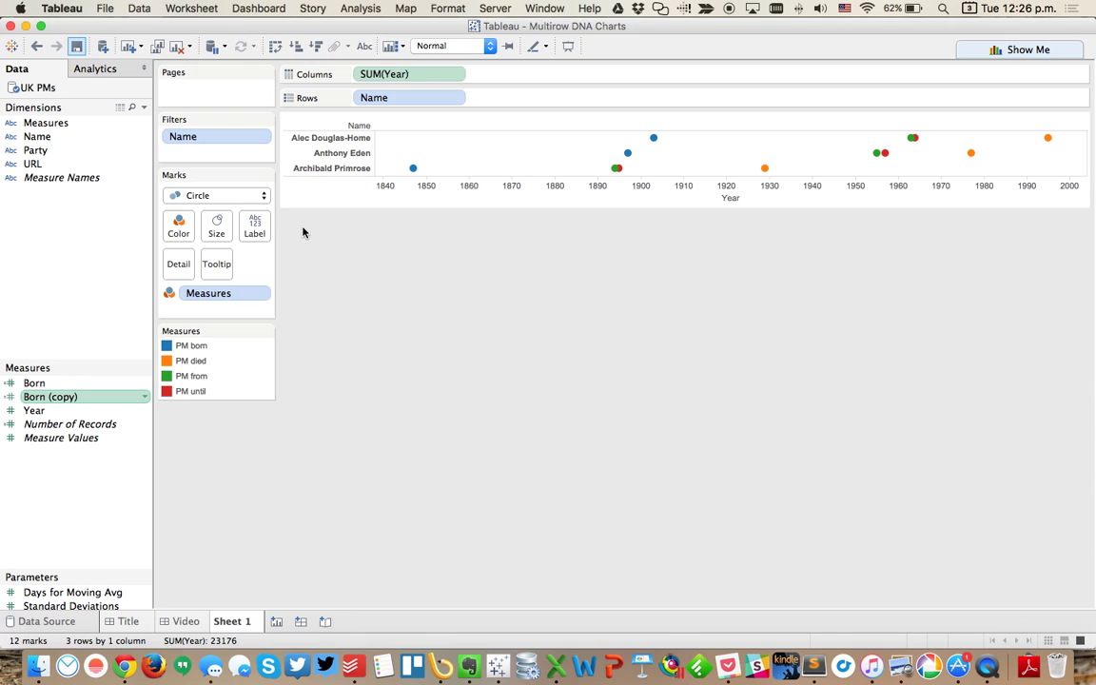
triple_click(318, 206)
text(Died)
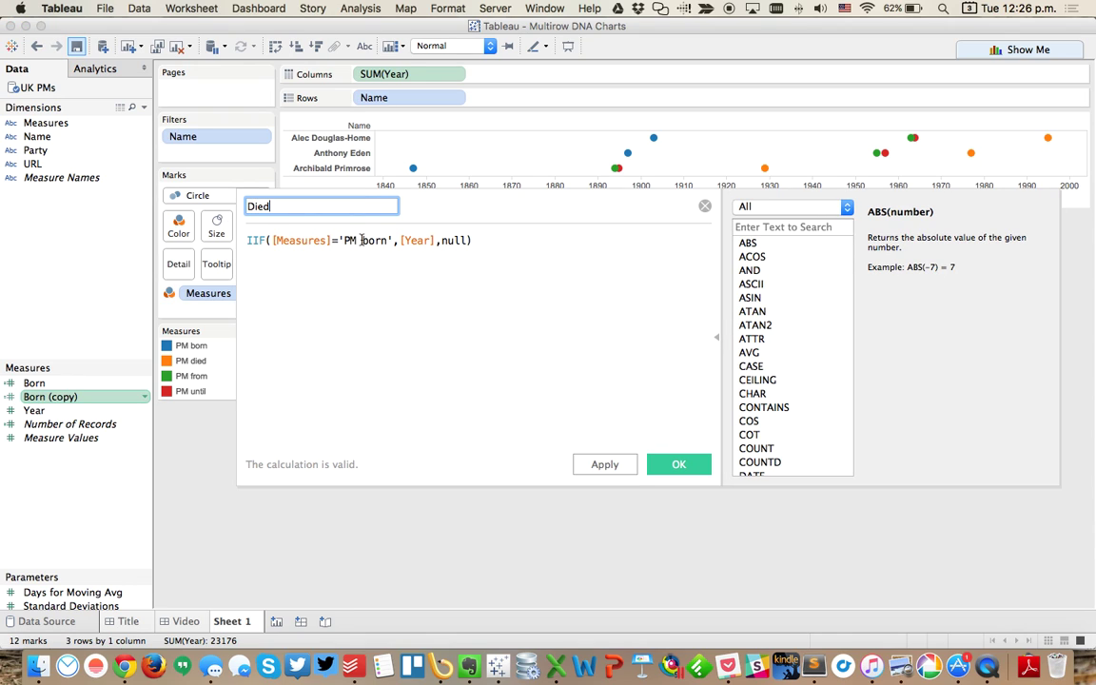
double_click(361, 241)
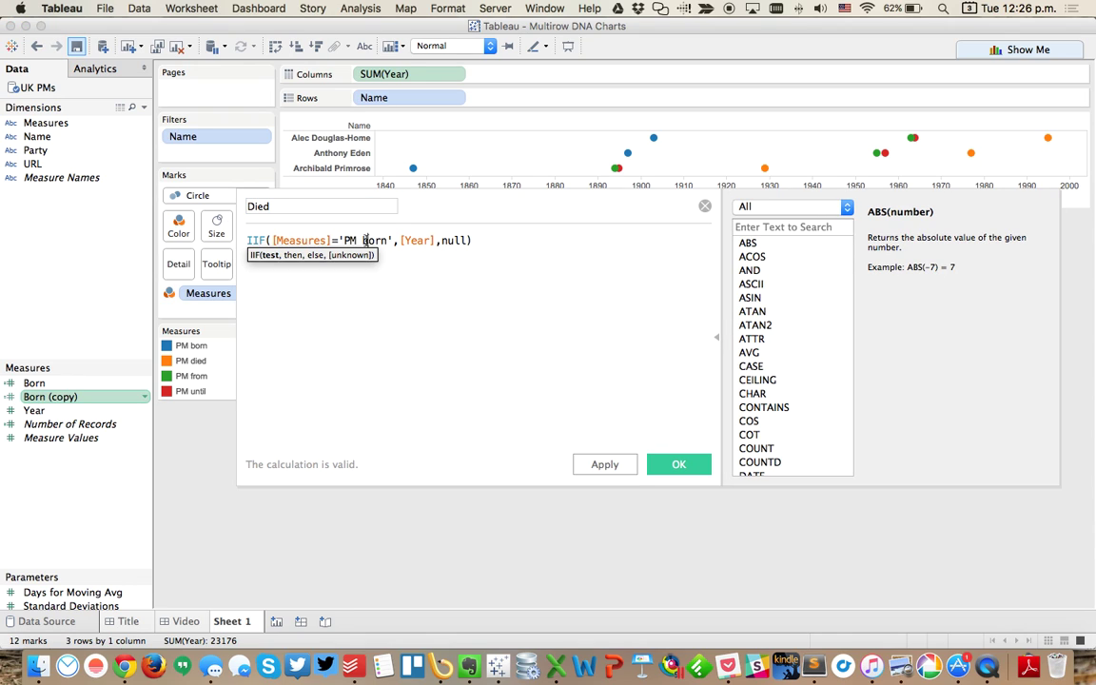
text(died)
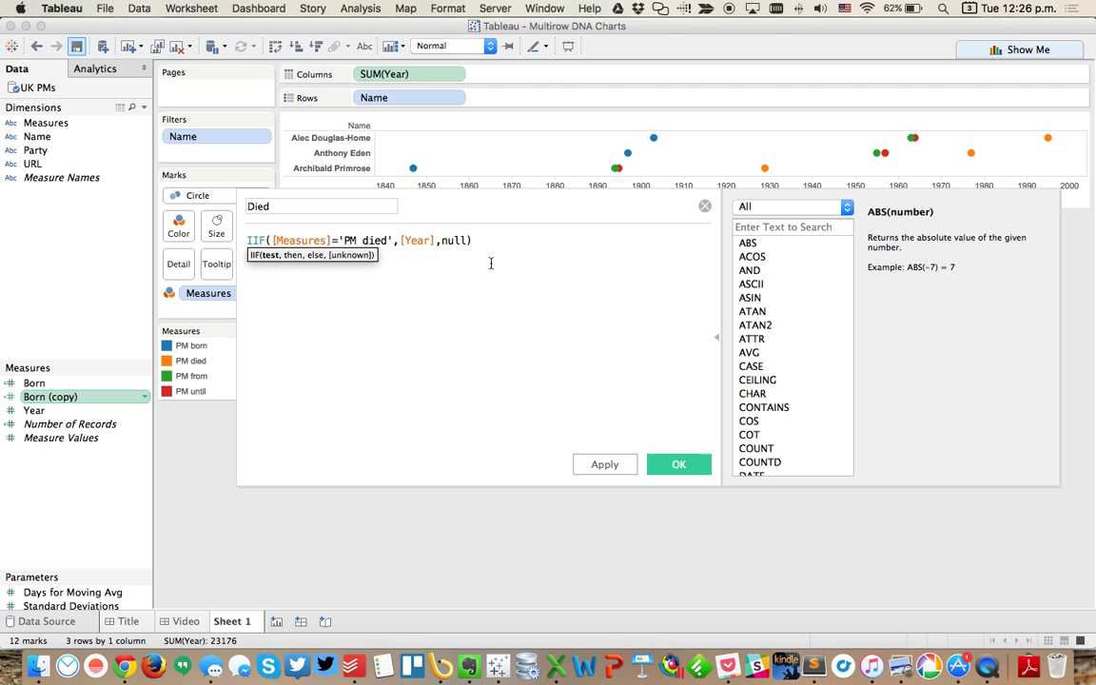
click(670, 474)
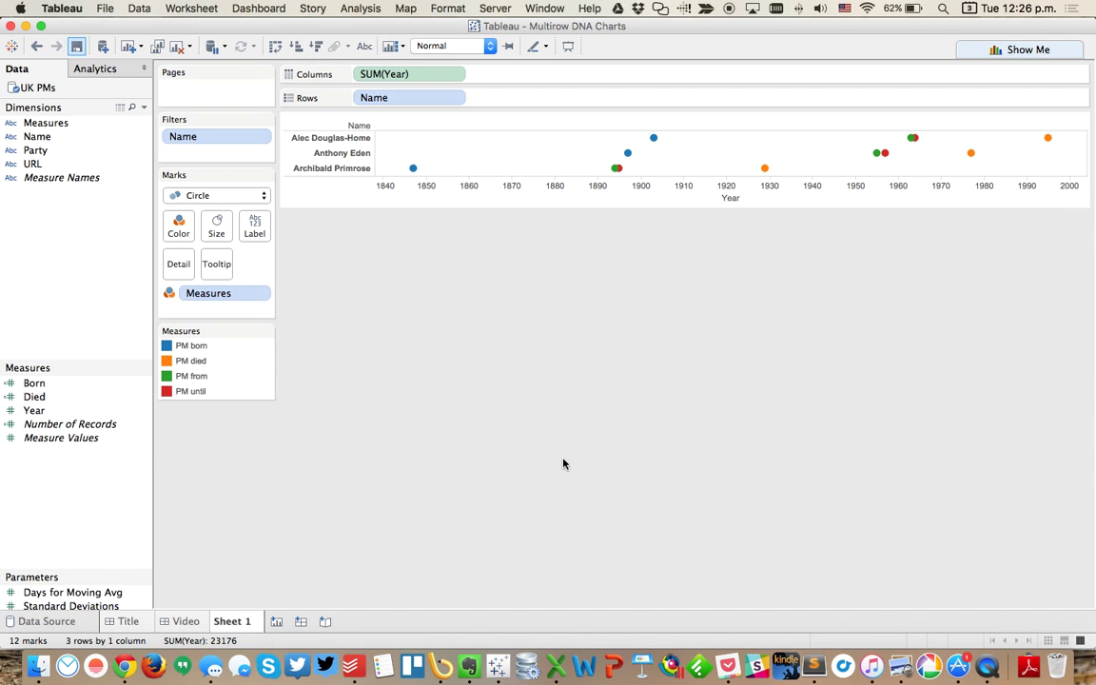
Duplicate Born as Term Start, returning Year where Measures is 'PM from'
right_click(51, 385)
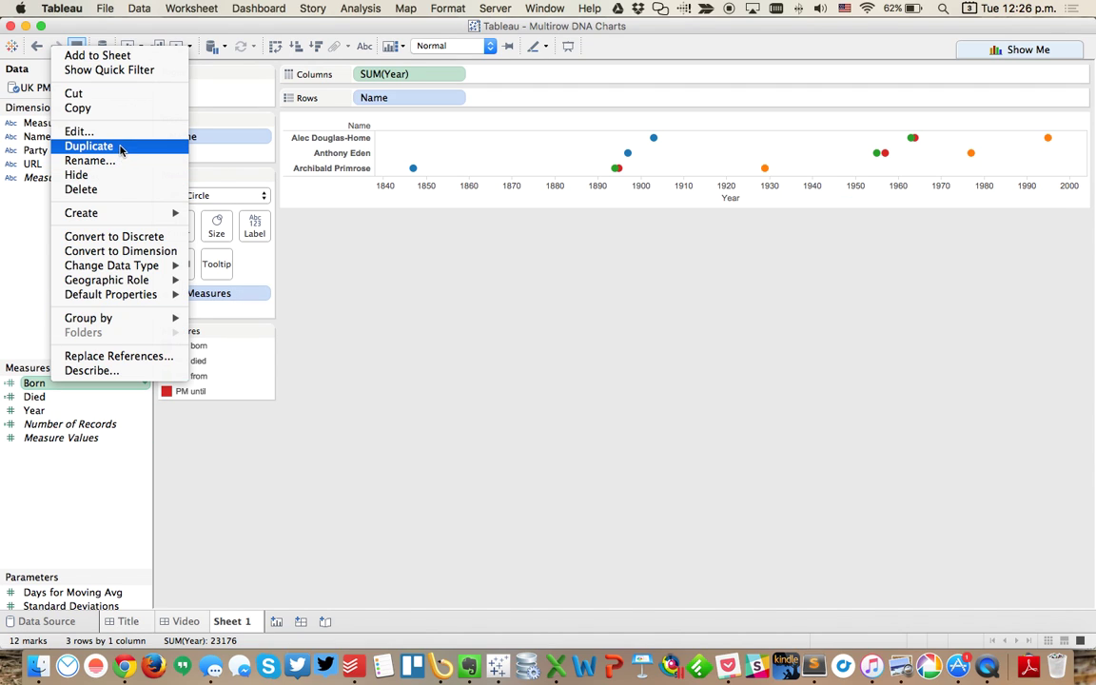
click(125, 144)
click(53, 397)
right_click(52, 397)
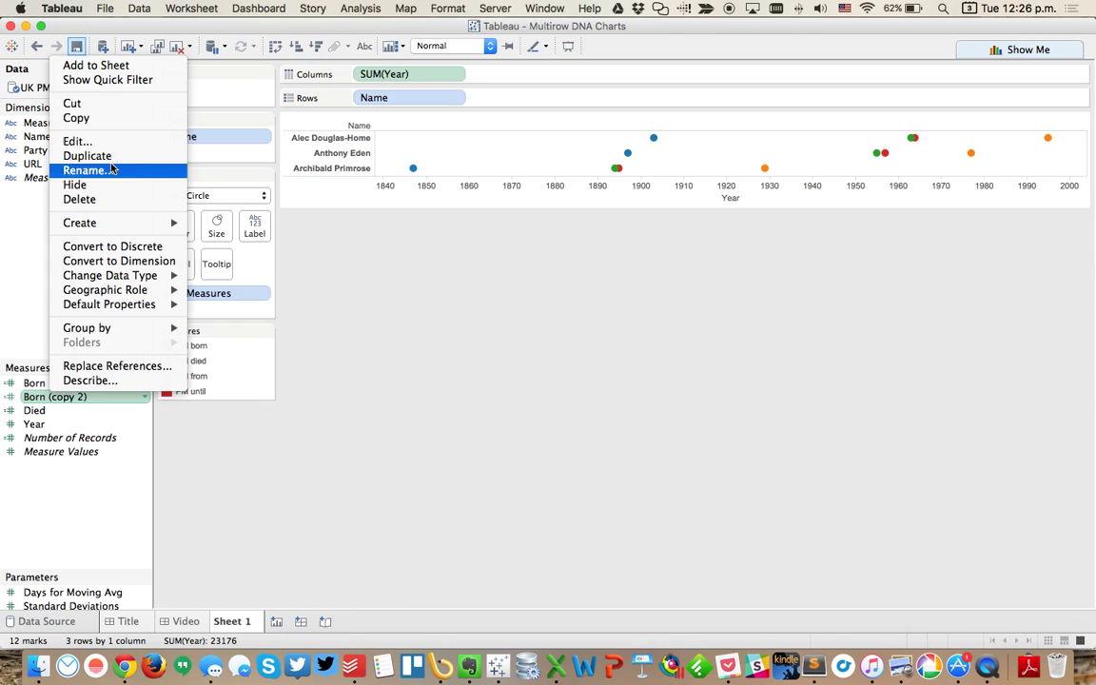
click(74, 140)
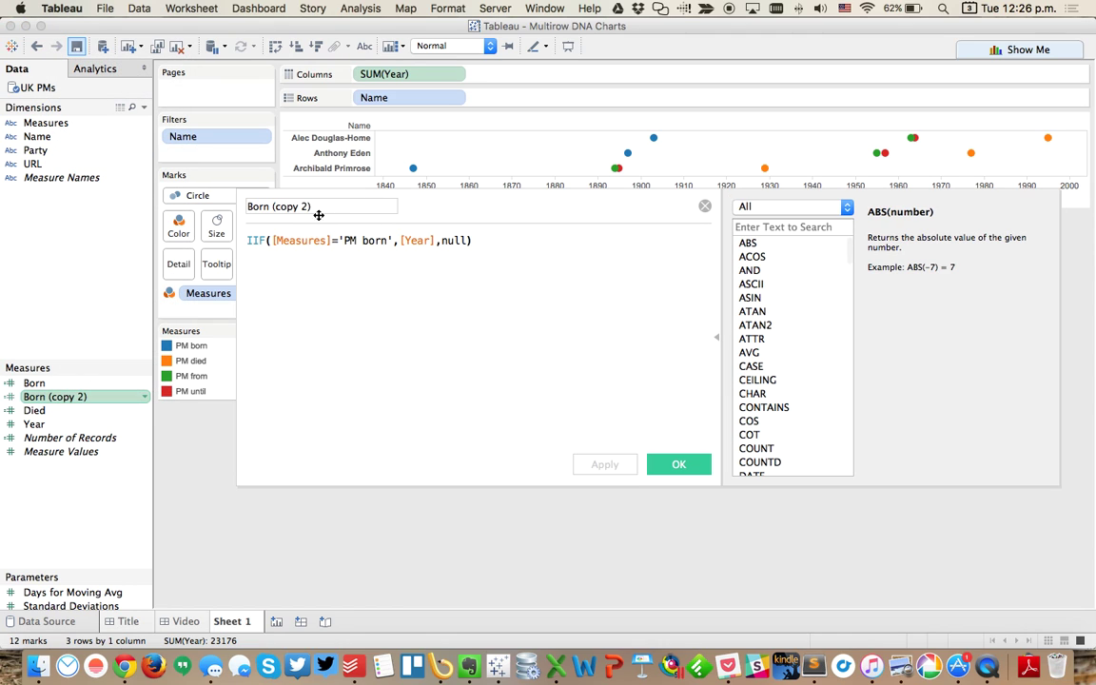
click(318, 207)
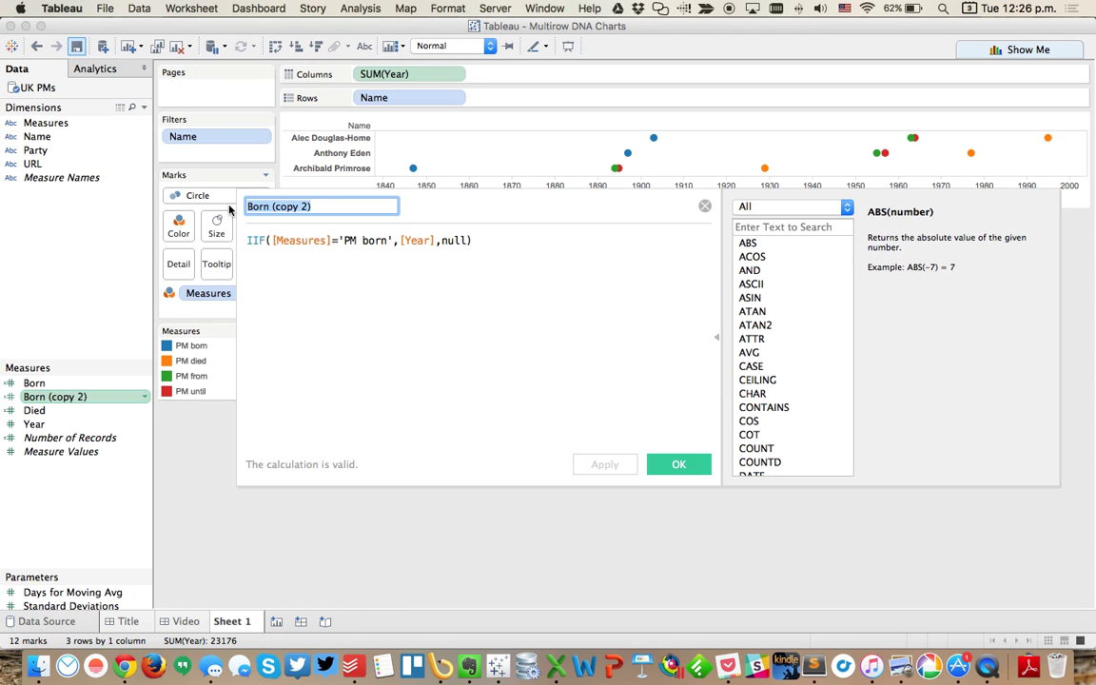
text(Term Start)
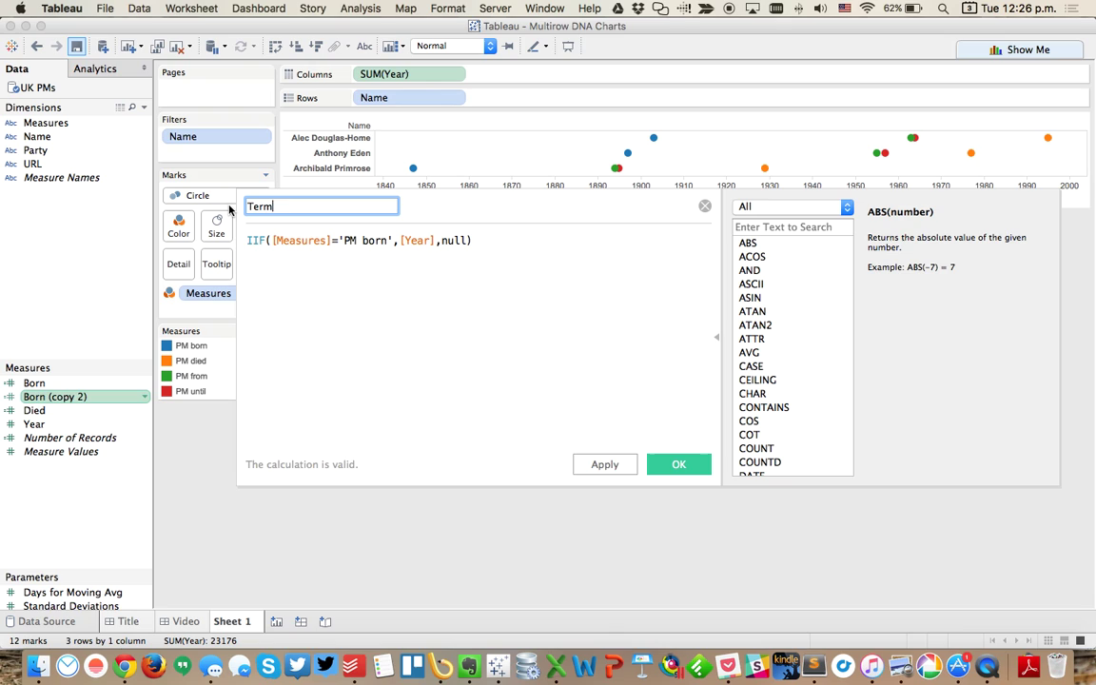
double_click(373, 241)
text(from)
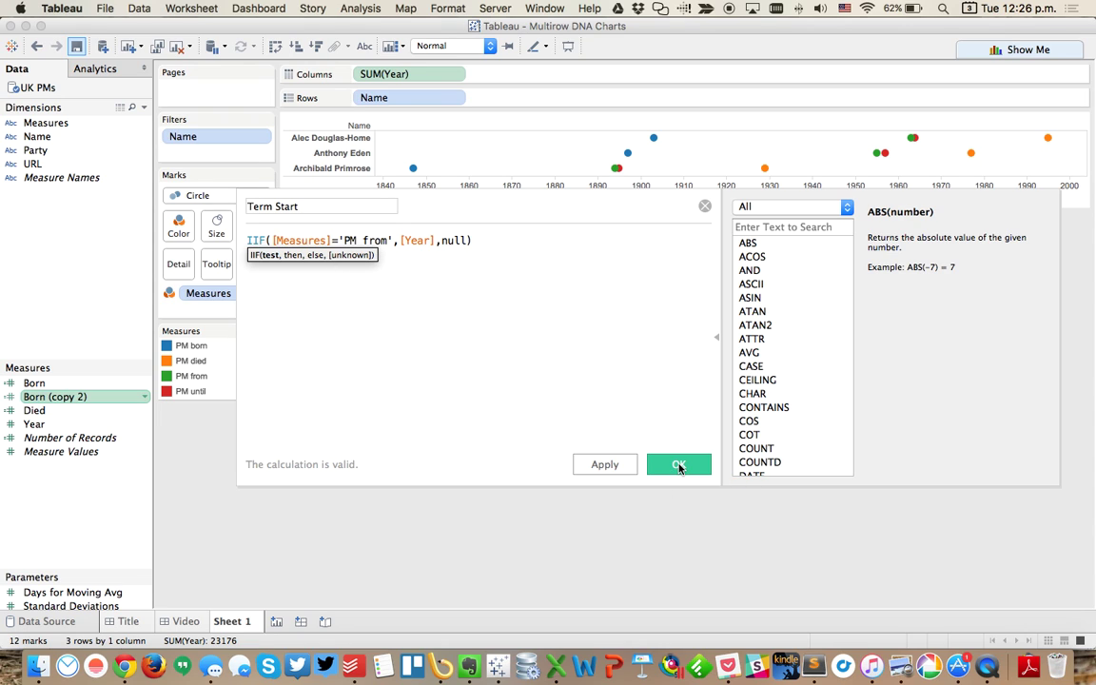
click(666, 465)
Duplicate Term Start as Term End, returning Year where Measures is 'PM until'
right_click(76, 409)
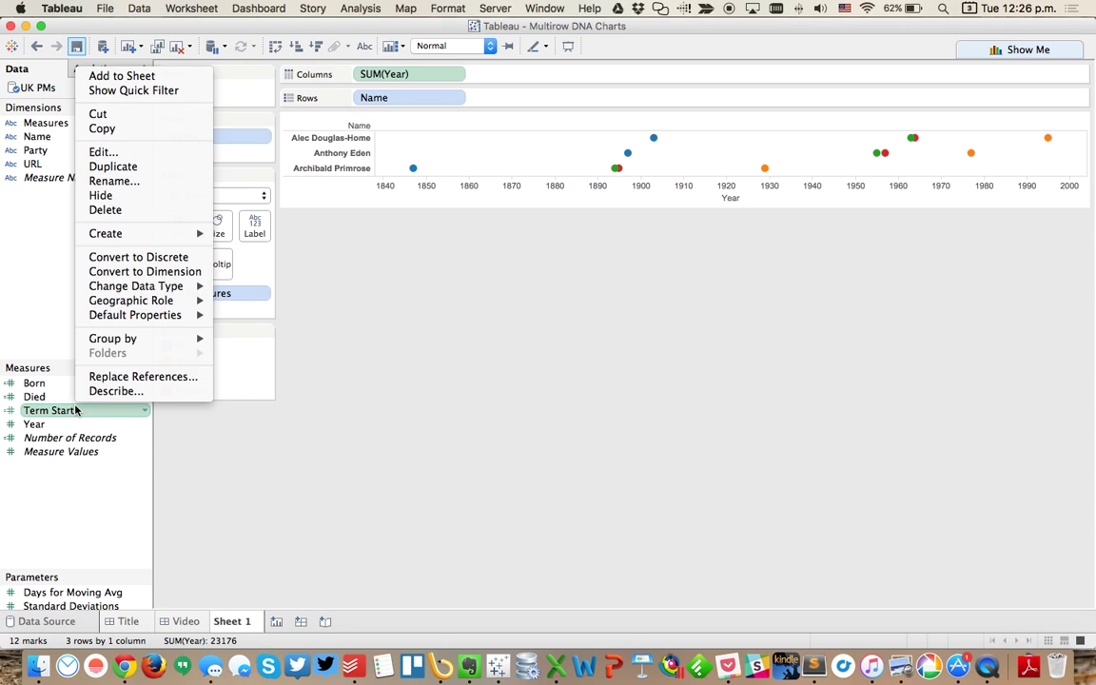
click(114, 155)
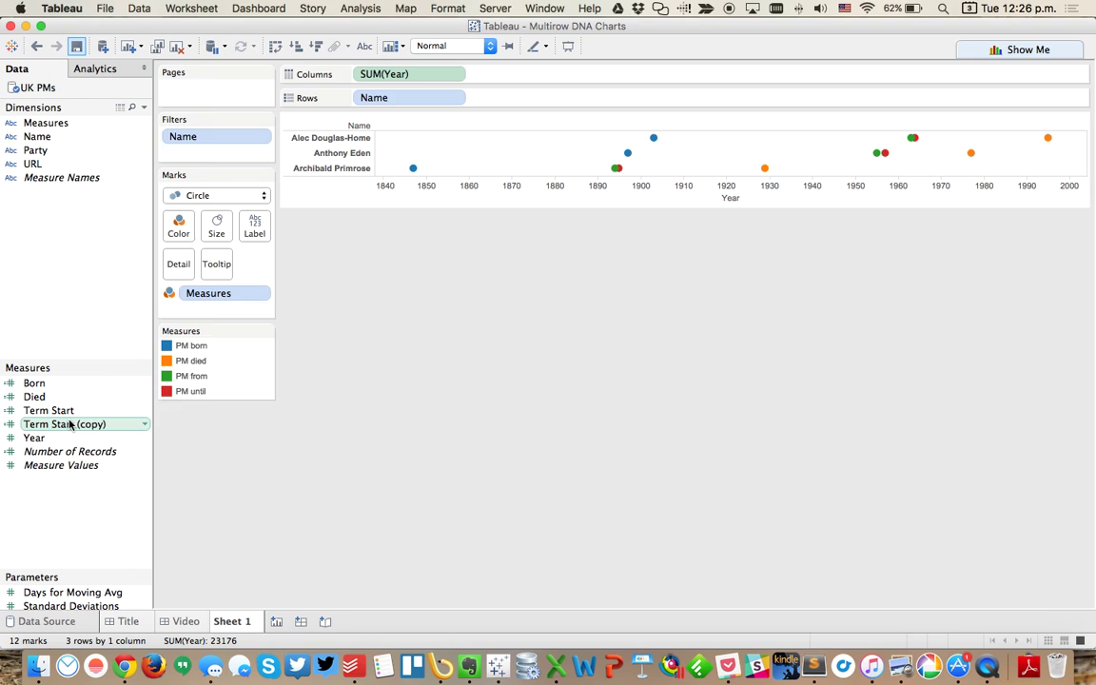
right_click(76, 424)
click(116, 171)
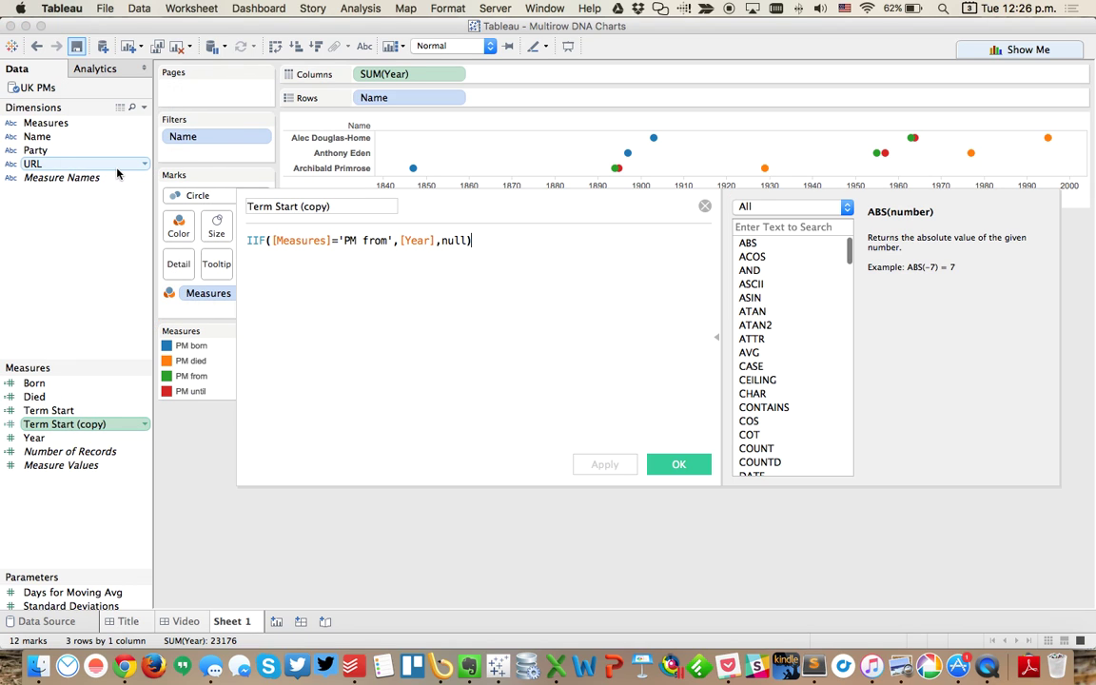
drag(275, 207, 376, 209)
text(End)
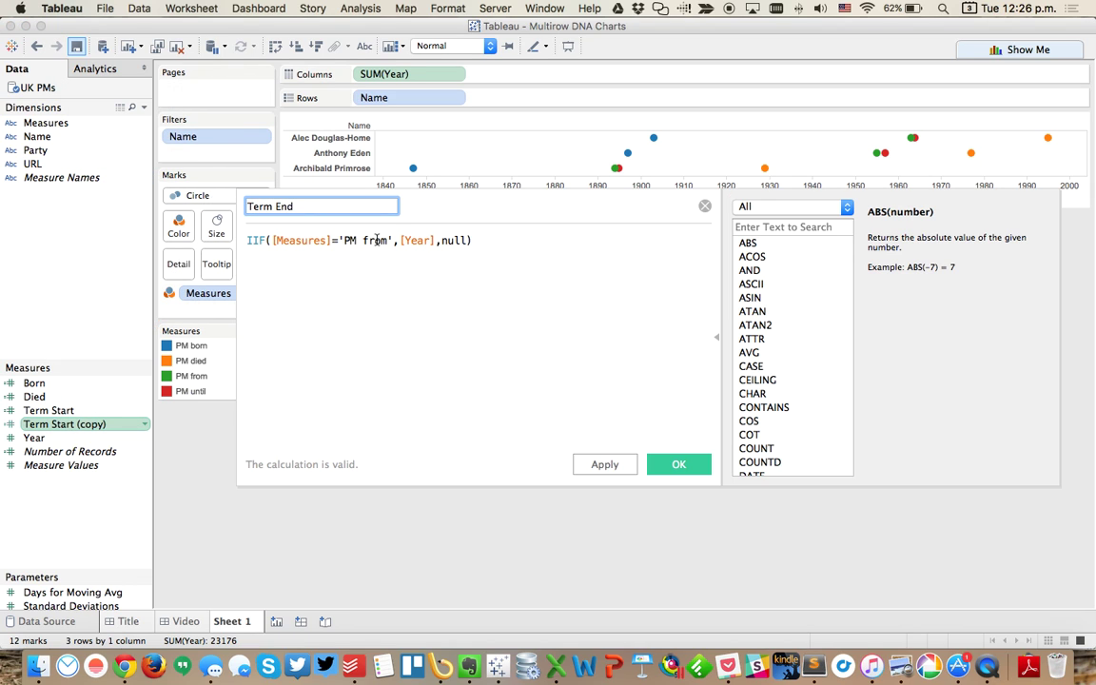
double_click(377, 240)
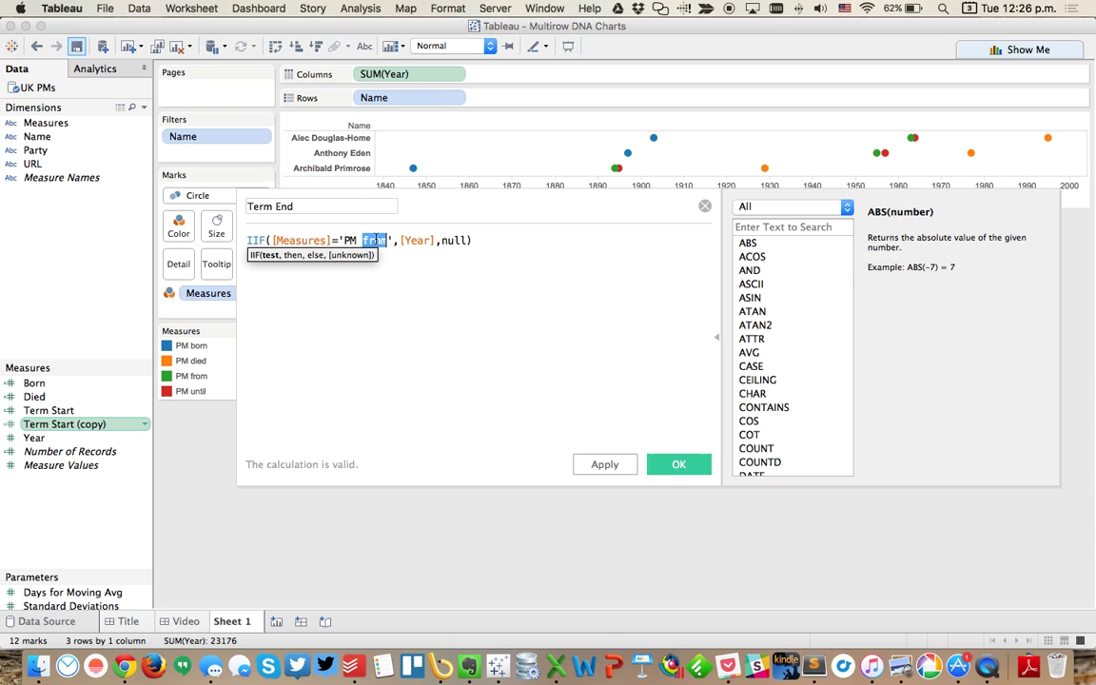
text(until)
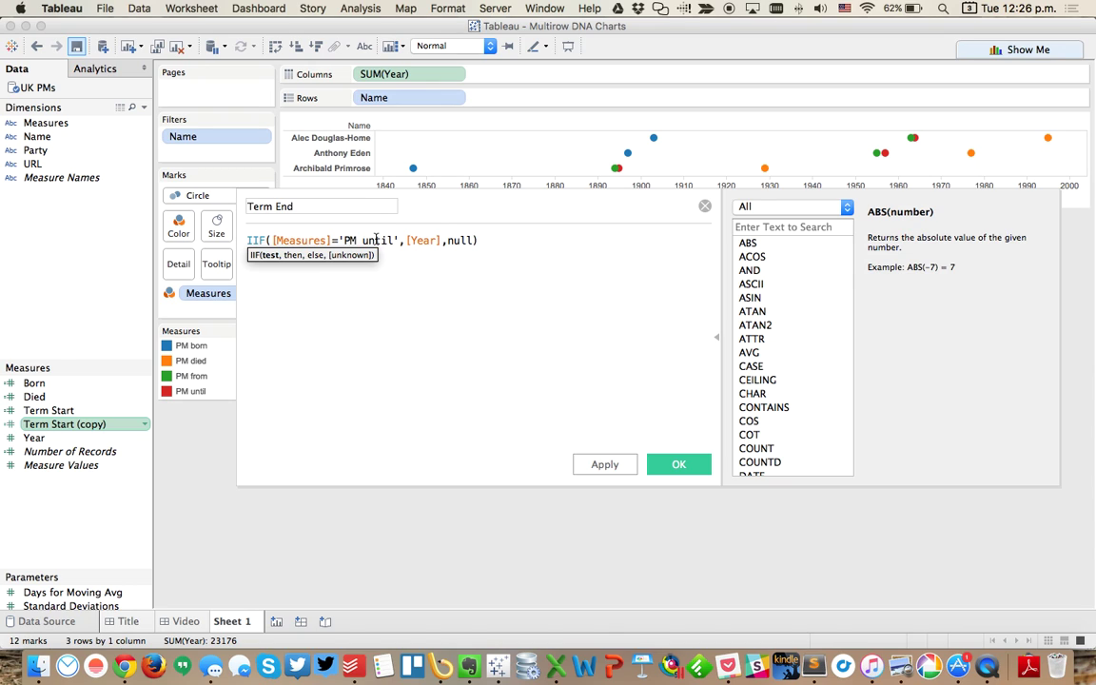
click(661, 463)
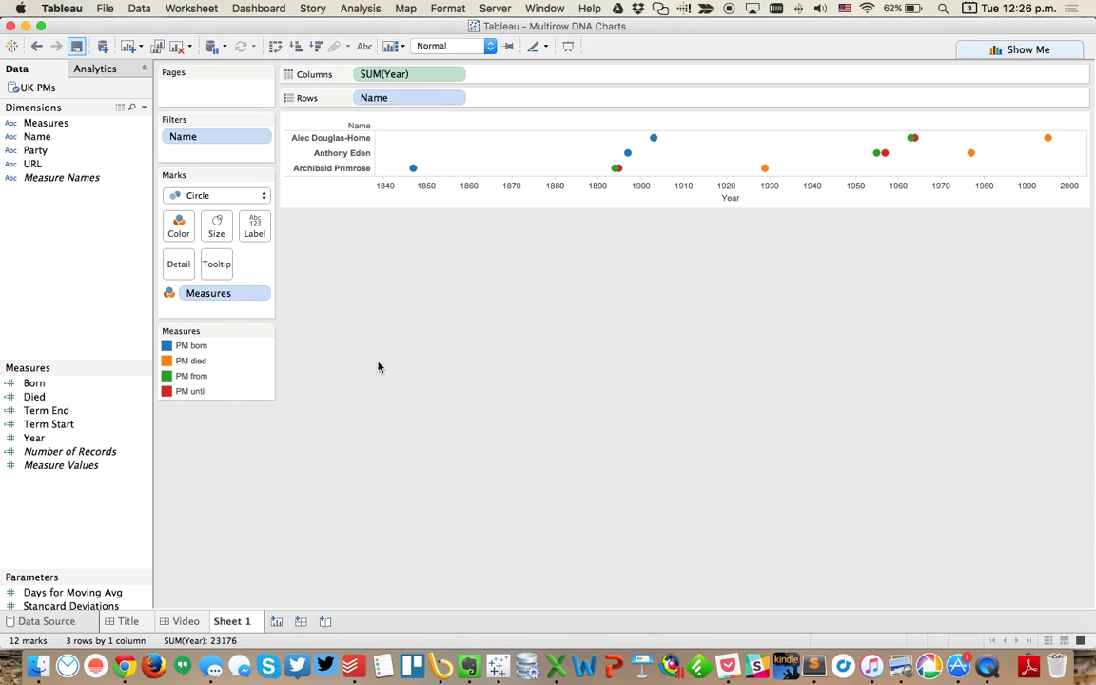
Clear the sheet and plot Born and Died per Name as circles coloured by Measure Names
click(177, 48)
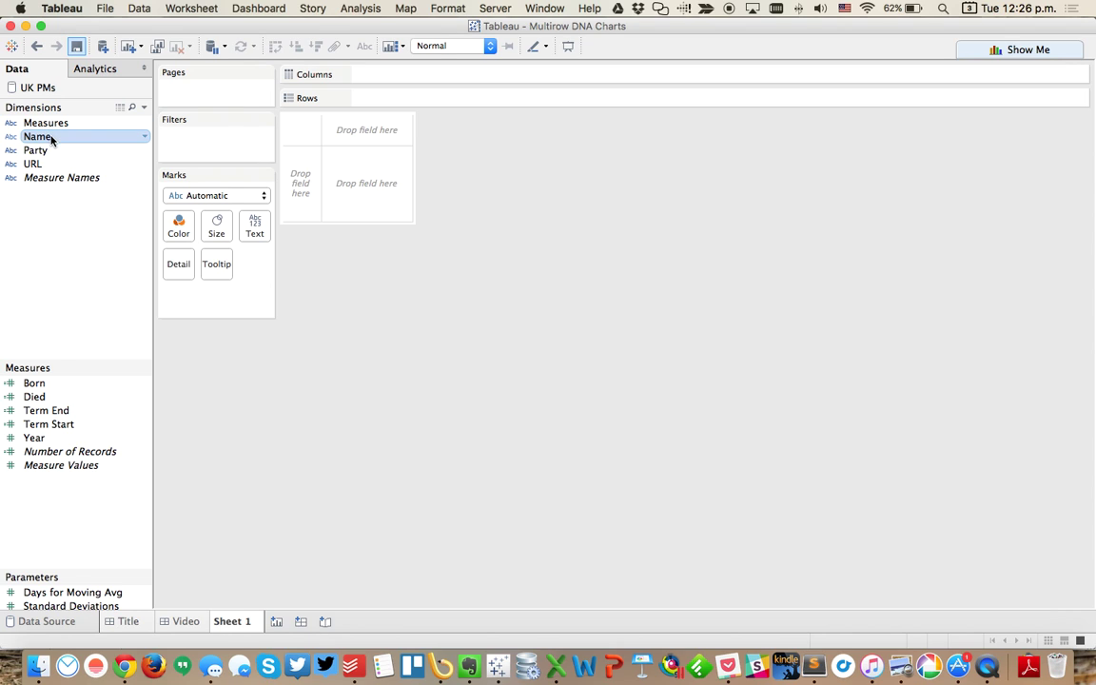
drag(55, 136, 296, 177)
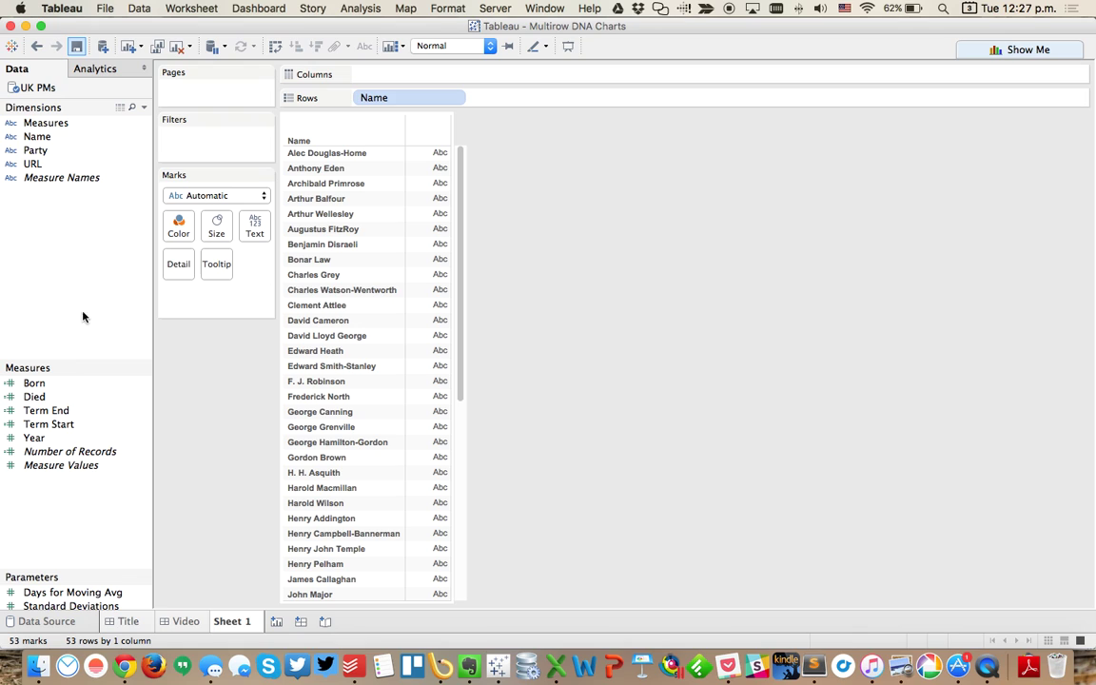
drag(48, 384, 381, 81)
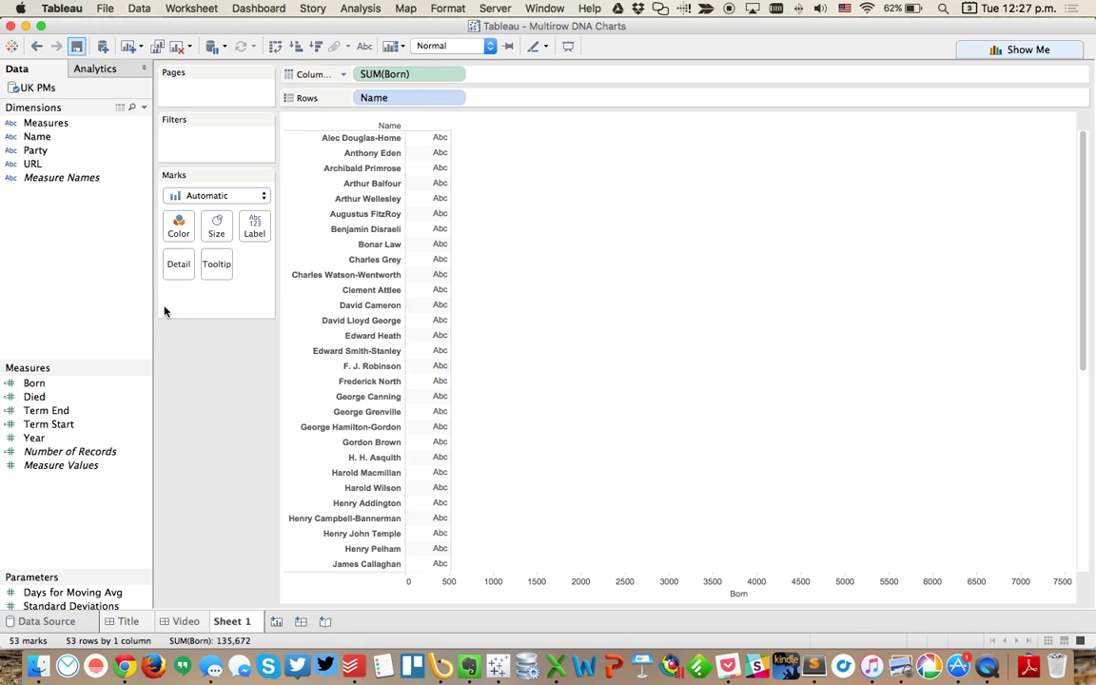
drag(36, 397, 550, 591)
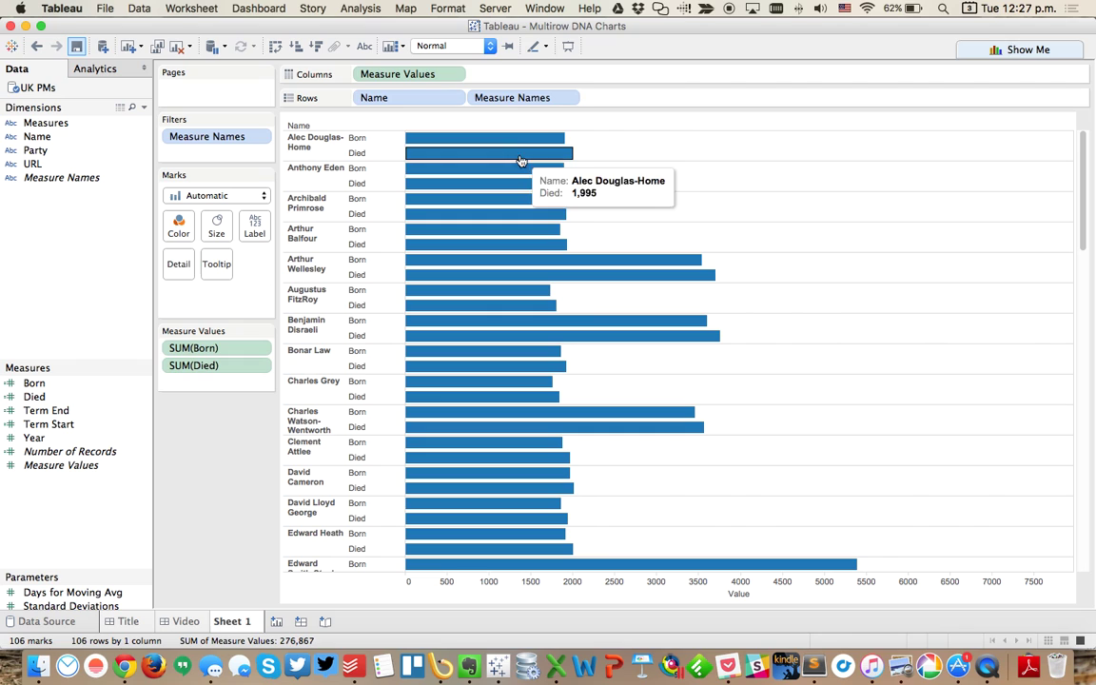
drag(492, 108, 177, 233)
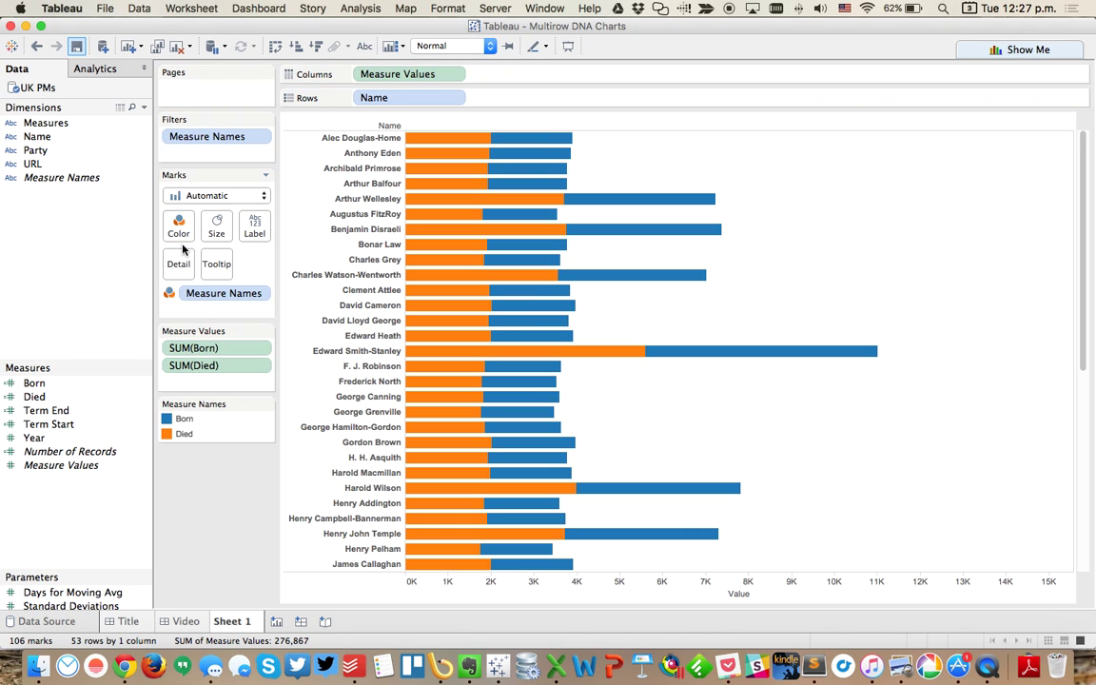
click(193, 196)
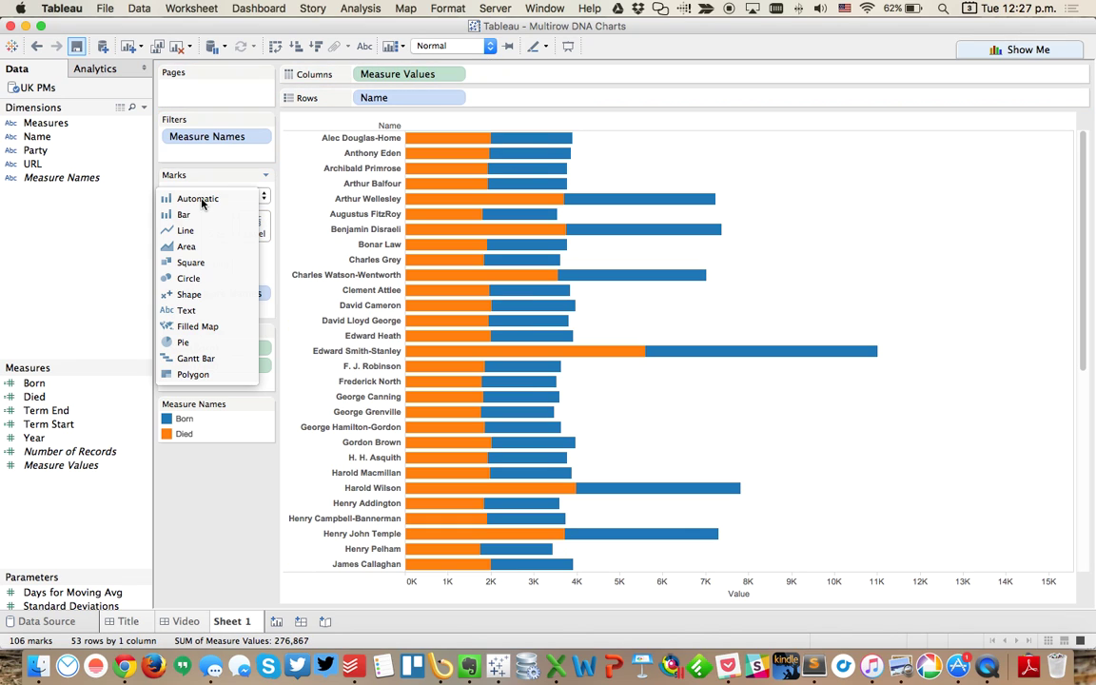
click(195, 278)
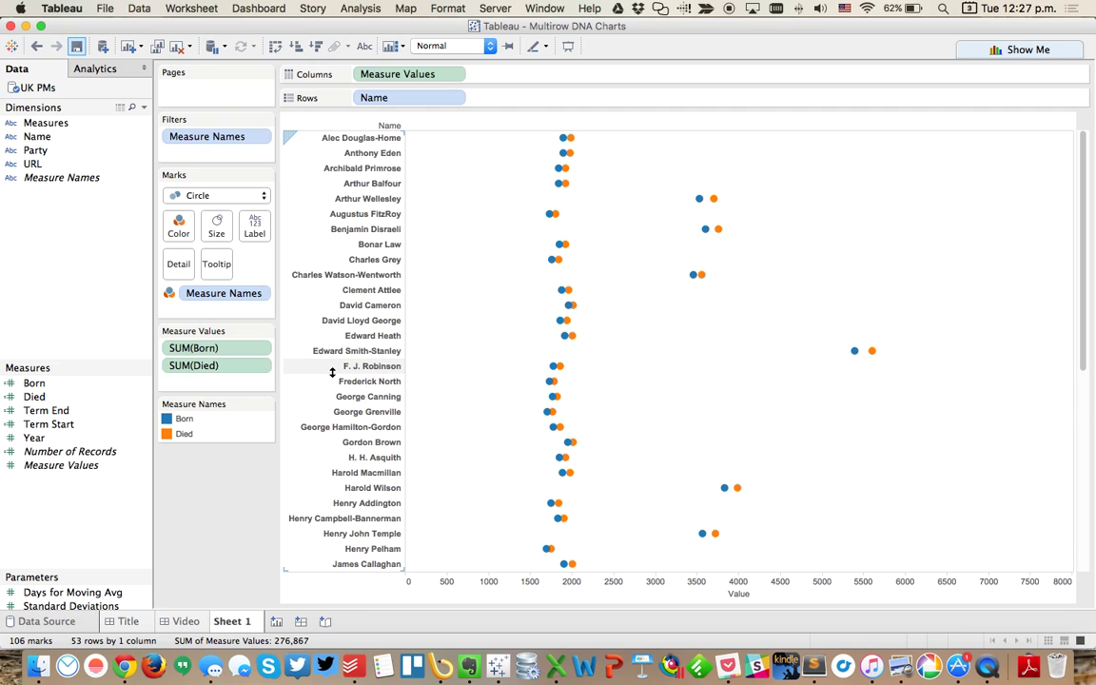
Add a second Measure Values pane drawn as lines with Measure Names on Path
drag(400, 82, 487, 84)
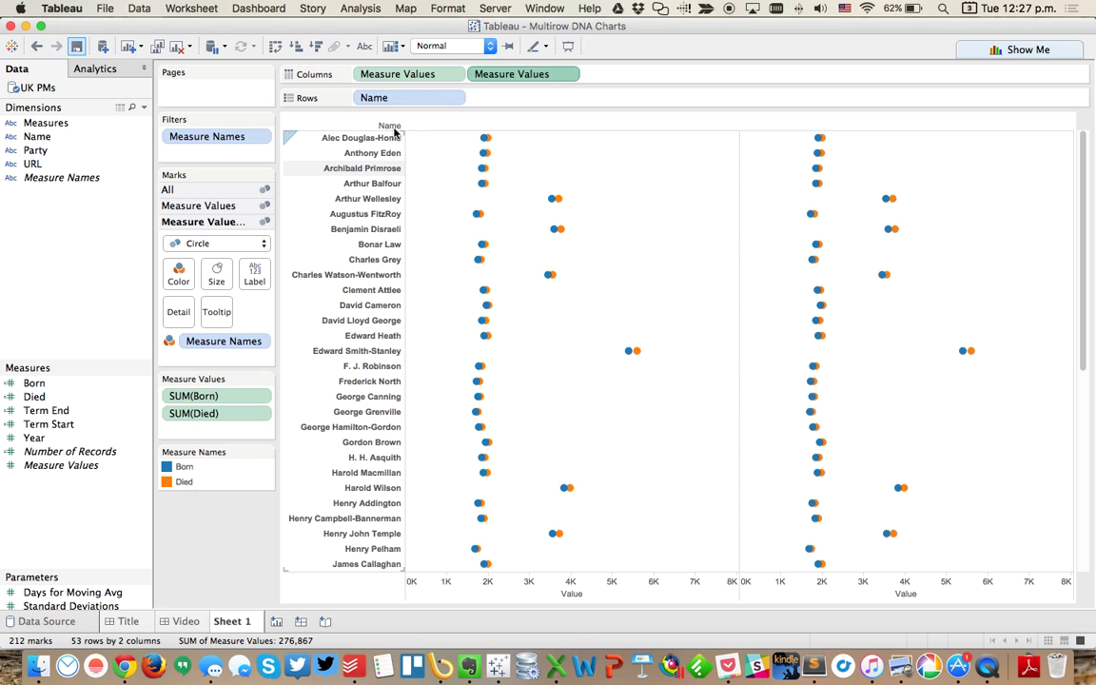
click(200, 245)
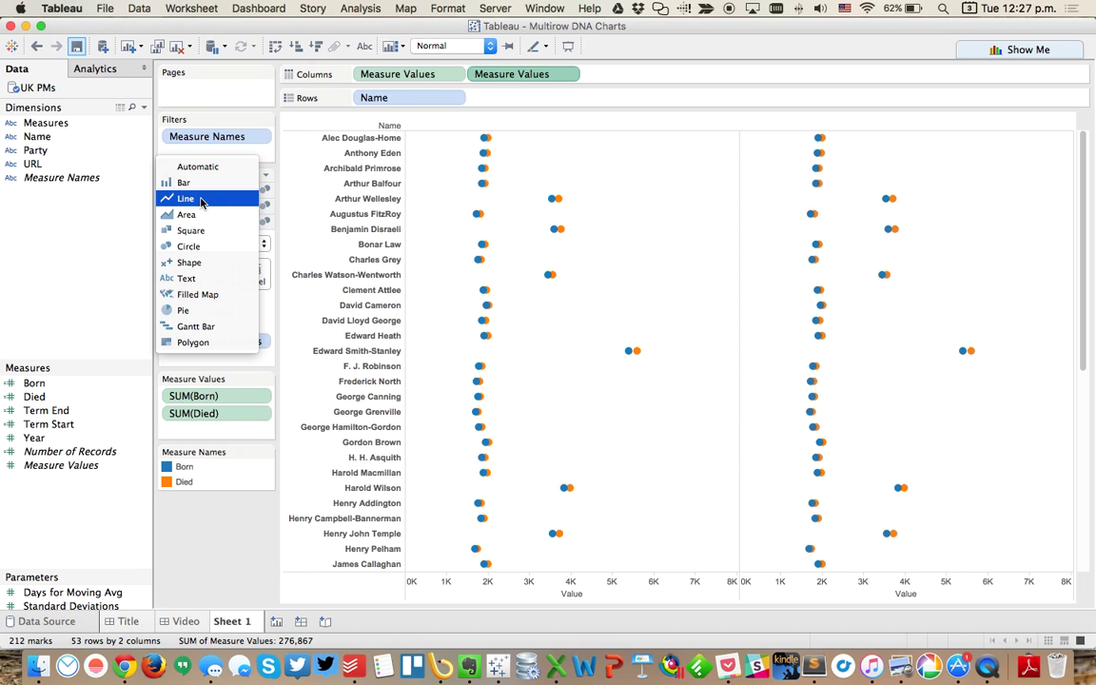
click(201, 199)
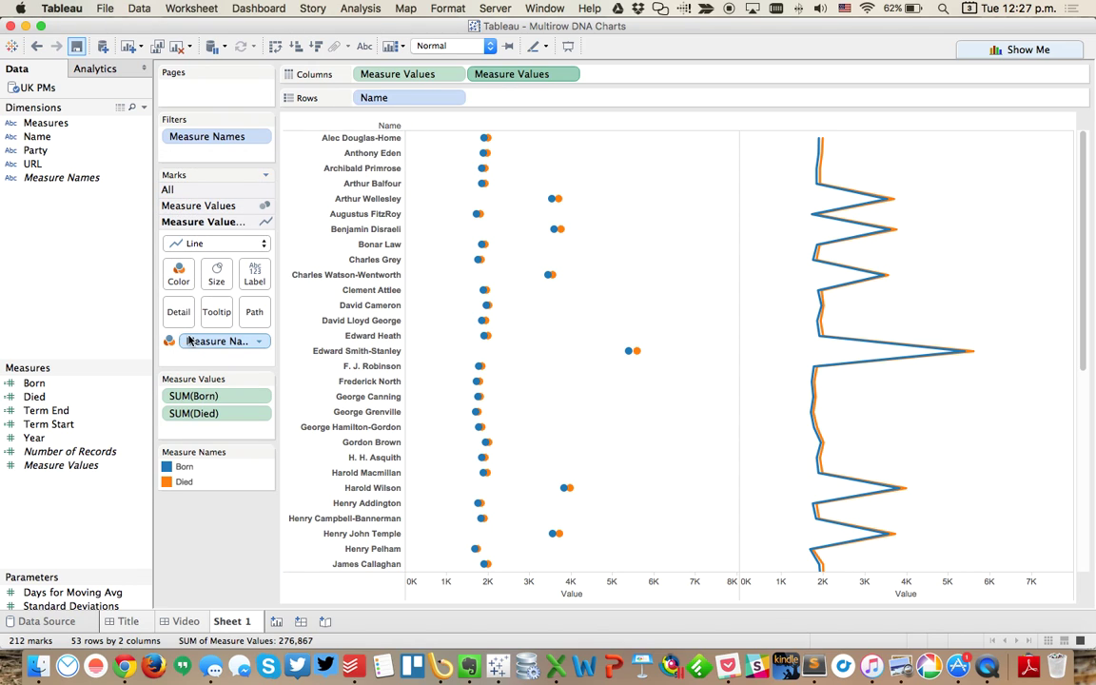
drag(214, 340, 252, 318)
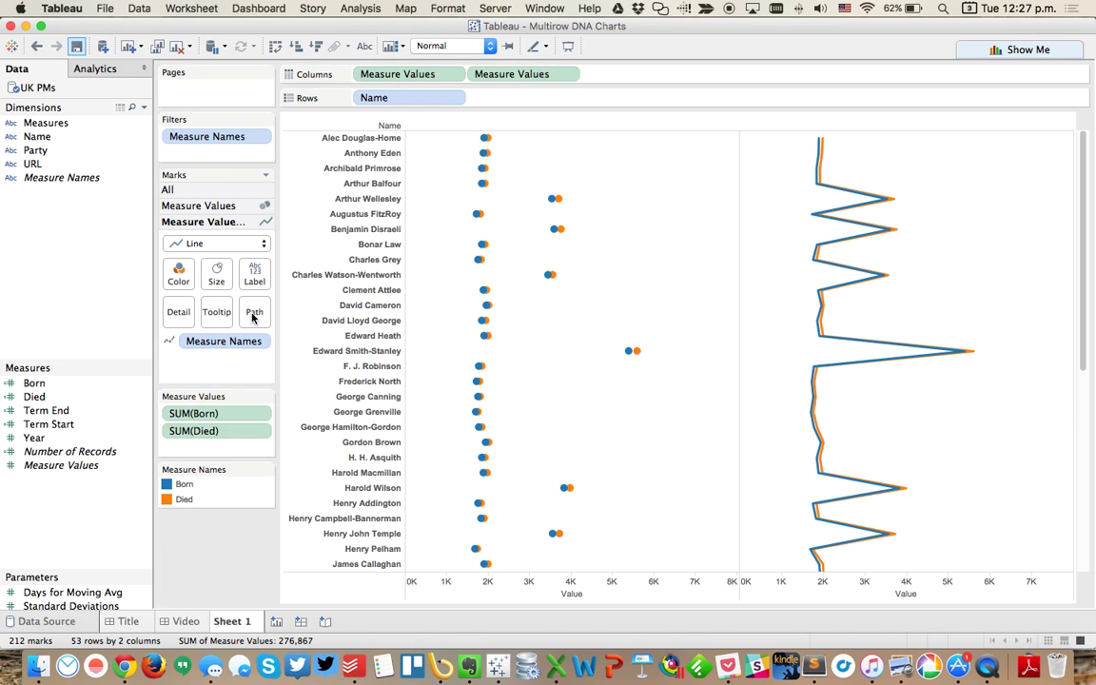
Combine the panes into a dual axis and move the circles in front of the lines
click(567, 75)
click(514, 243)
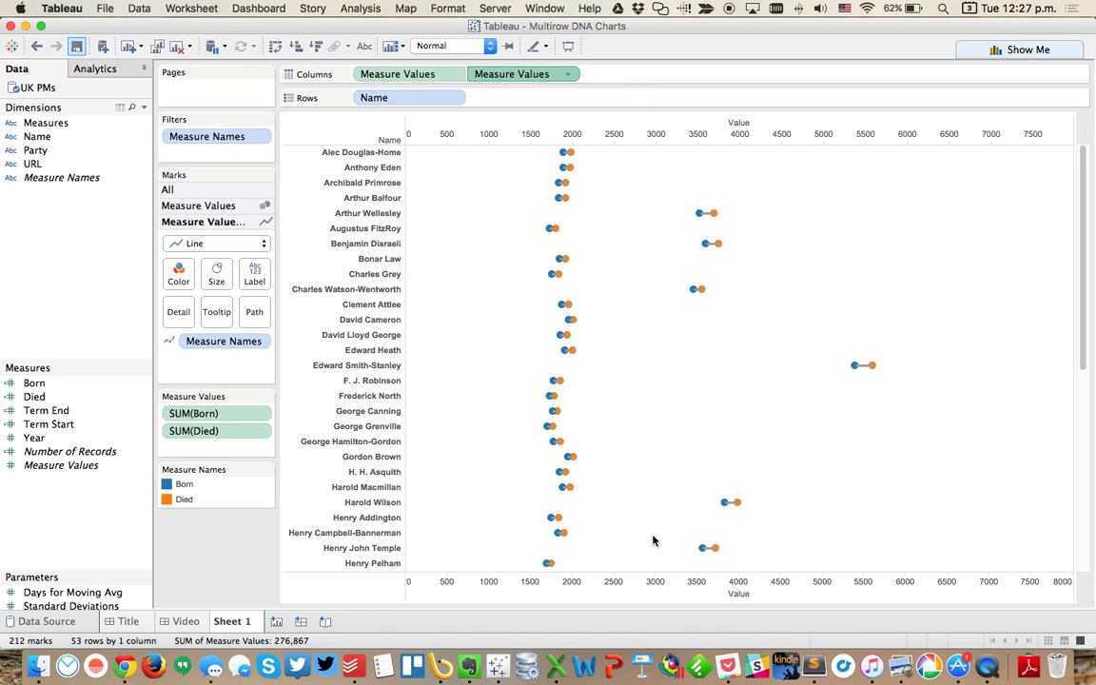
right_click(597, 590)
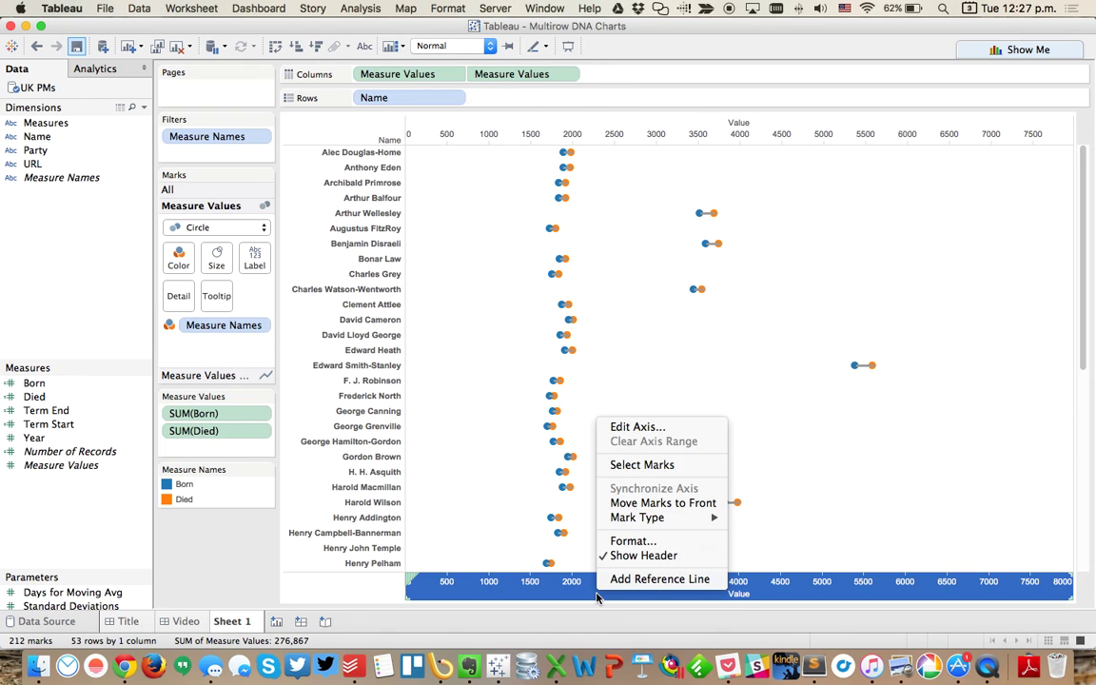
click(640, 503)
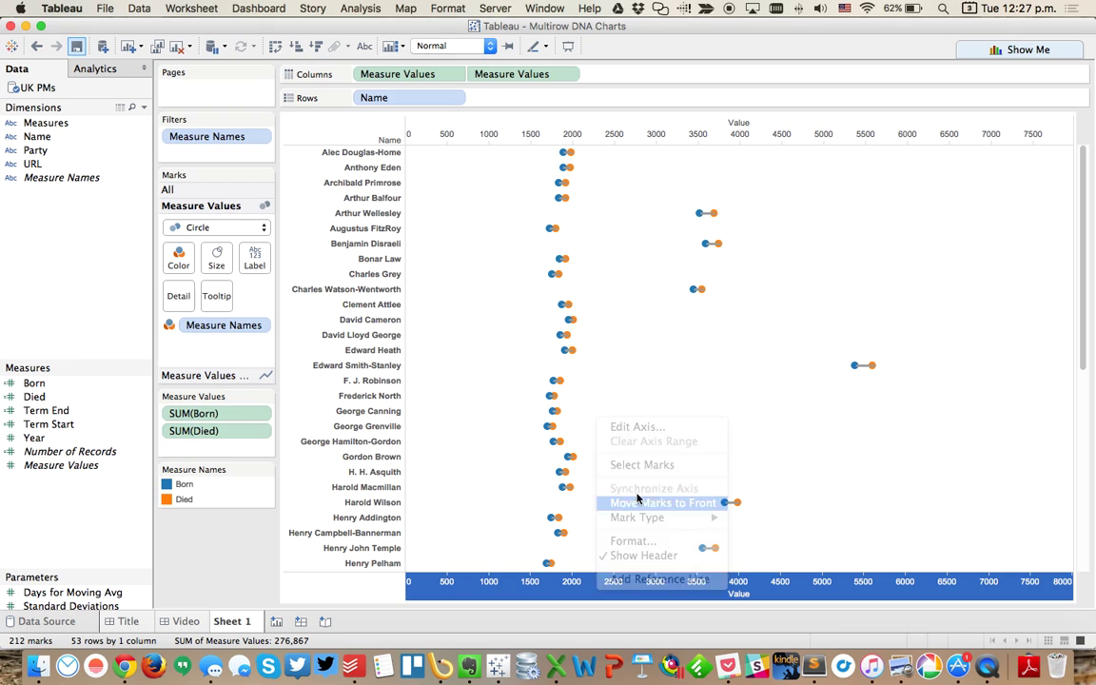
Exclude zero from the value axis and delete its title
double_click(626, 594)
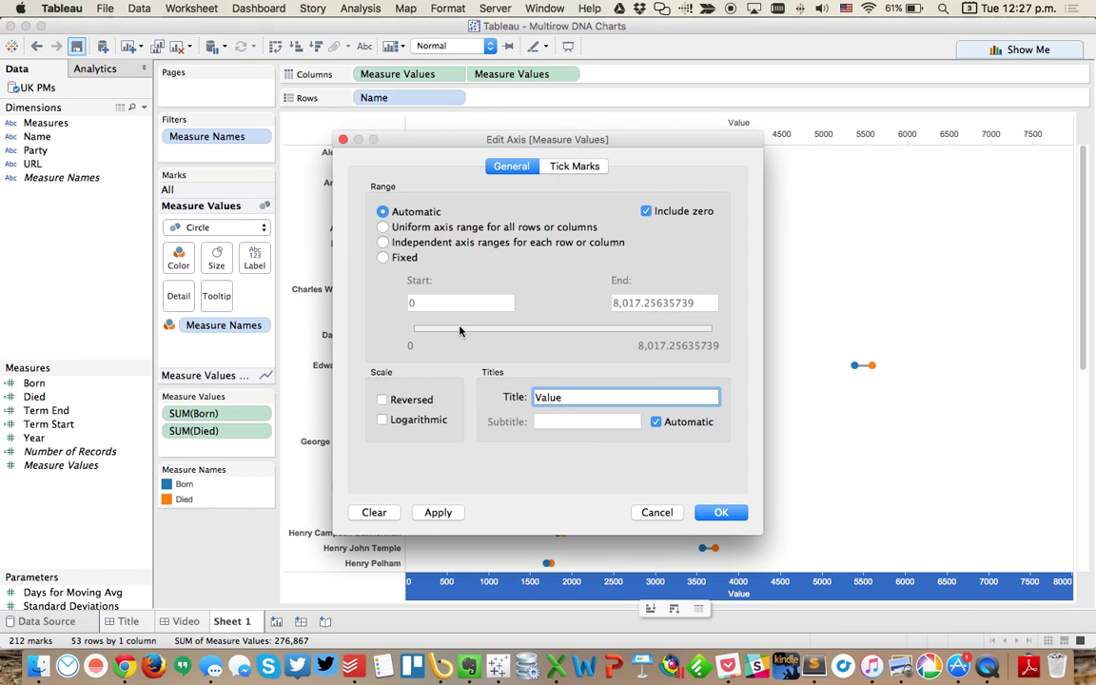
click(646, 211)
drag(574, 399, 512, 397)
key(BackSpace)
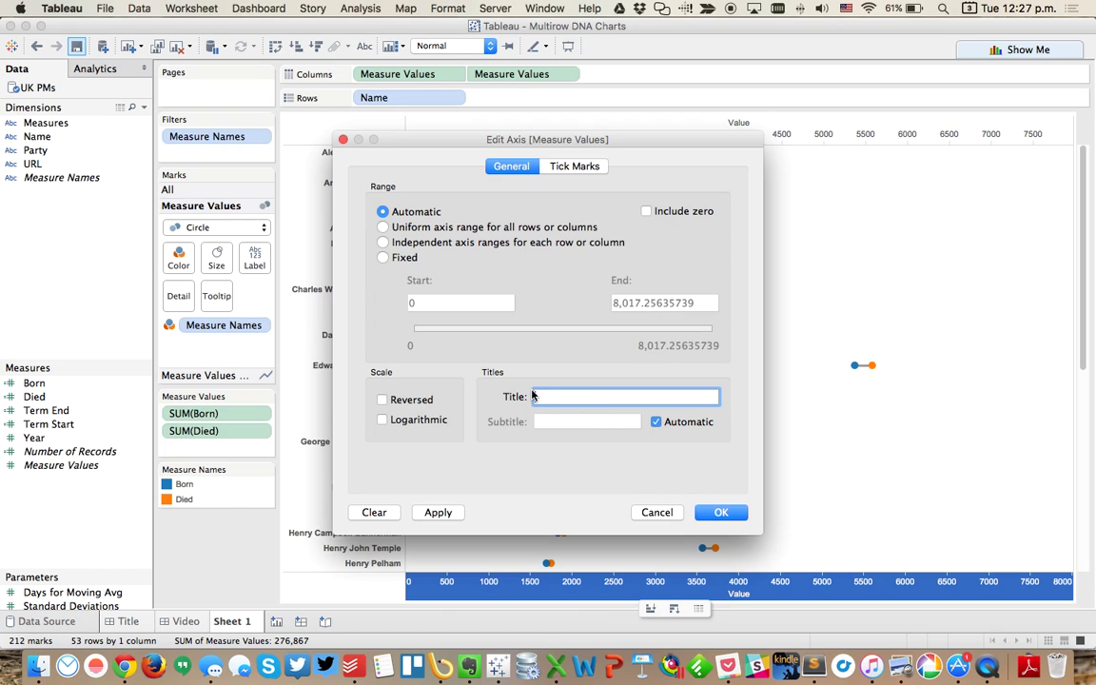
click(719, 513)
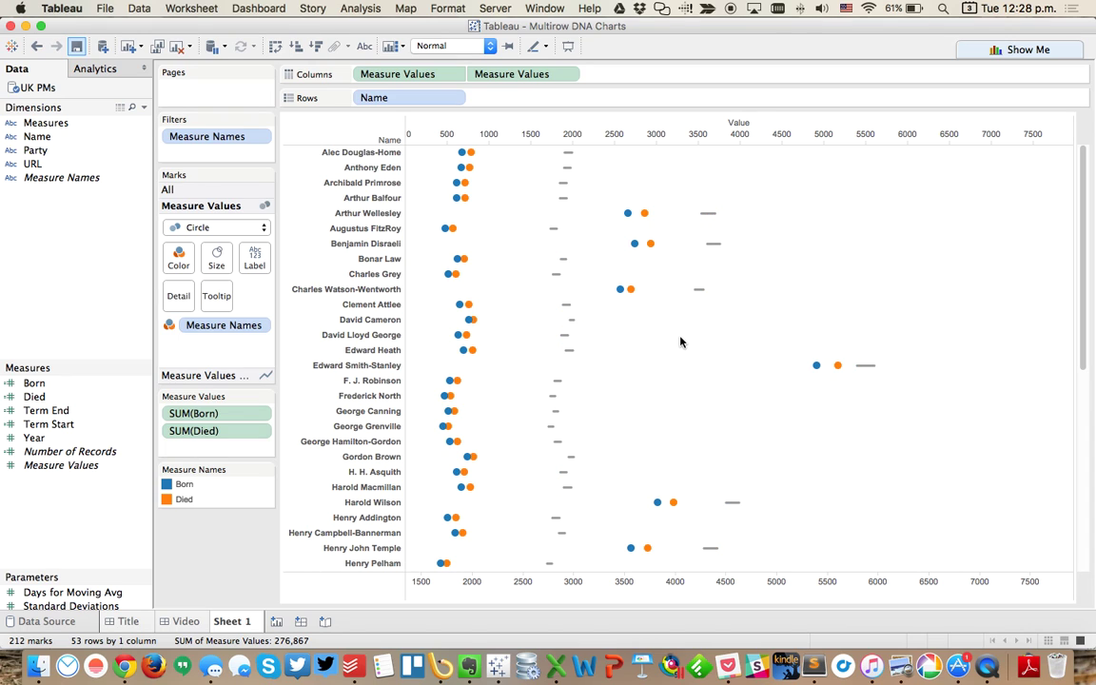
Synchronize the top axis so lines align with each Born–Died dot pair
right_click(614, 139)
click(636, 207)
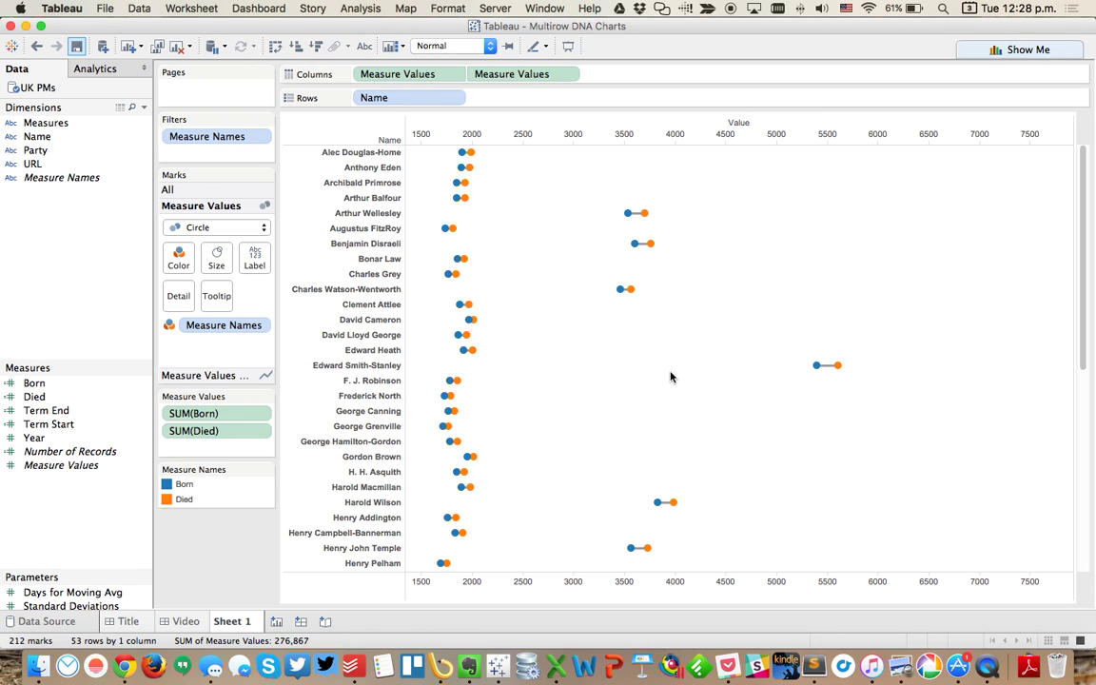
mouse_move(816, 365)
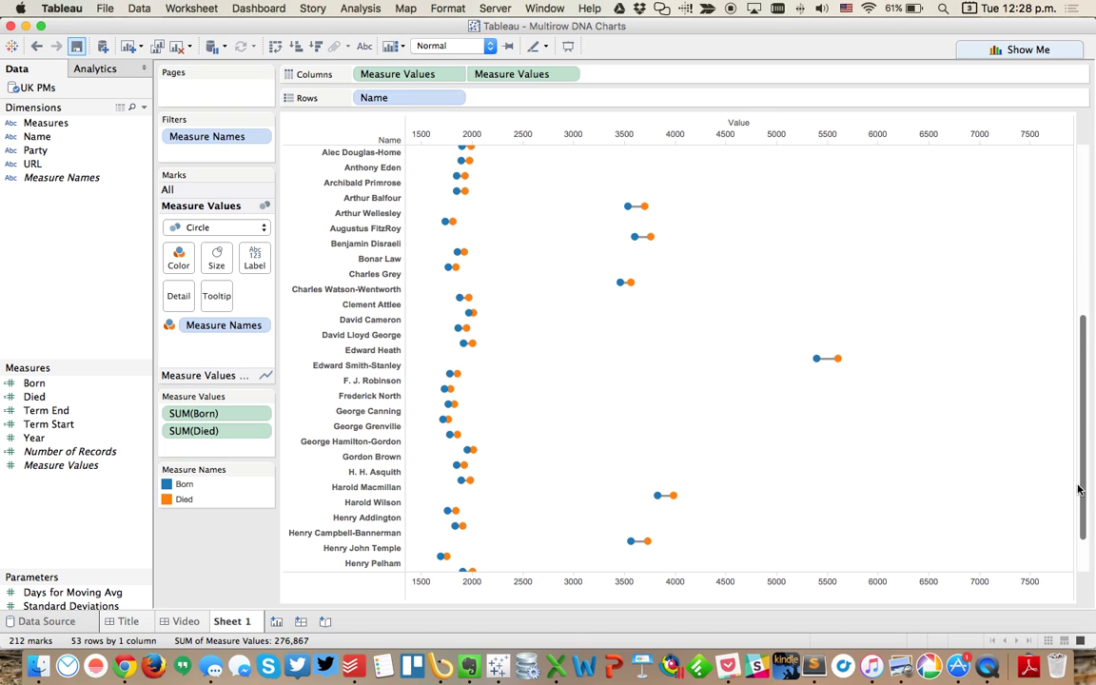
click(1082, 528)
drag(1082, 528, 1080, 183)
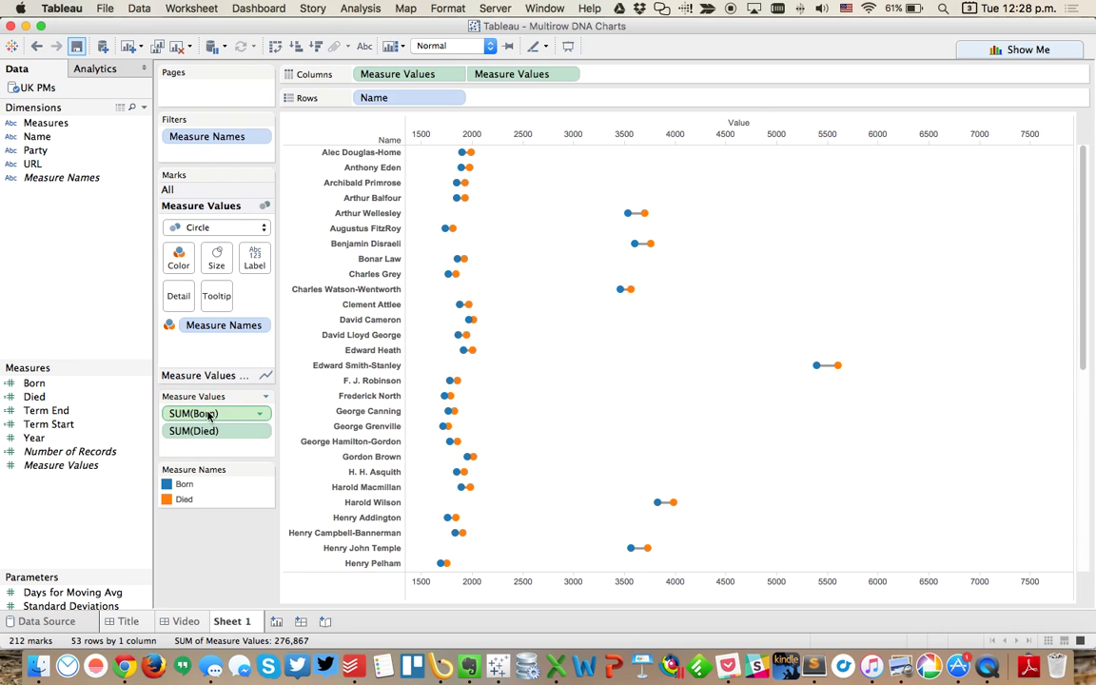
Bring up the aggregation choices for the Born field
click(259, 414)
mouse_move(285, 530)
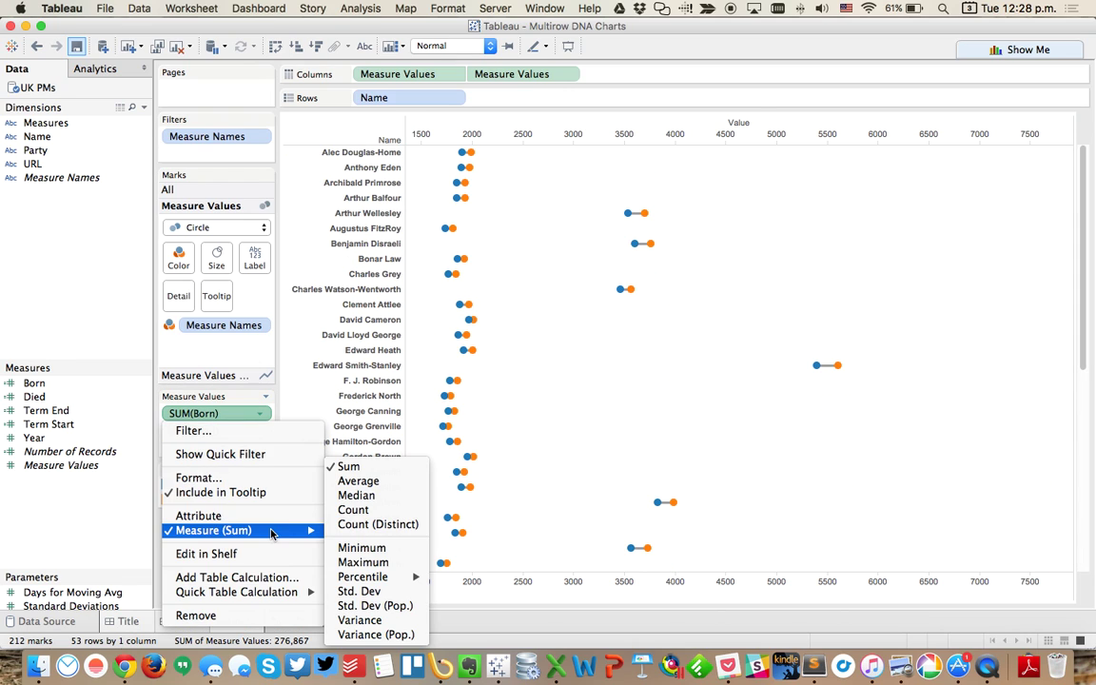
click(357, 496)
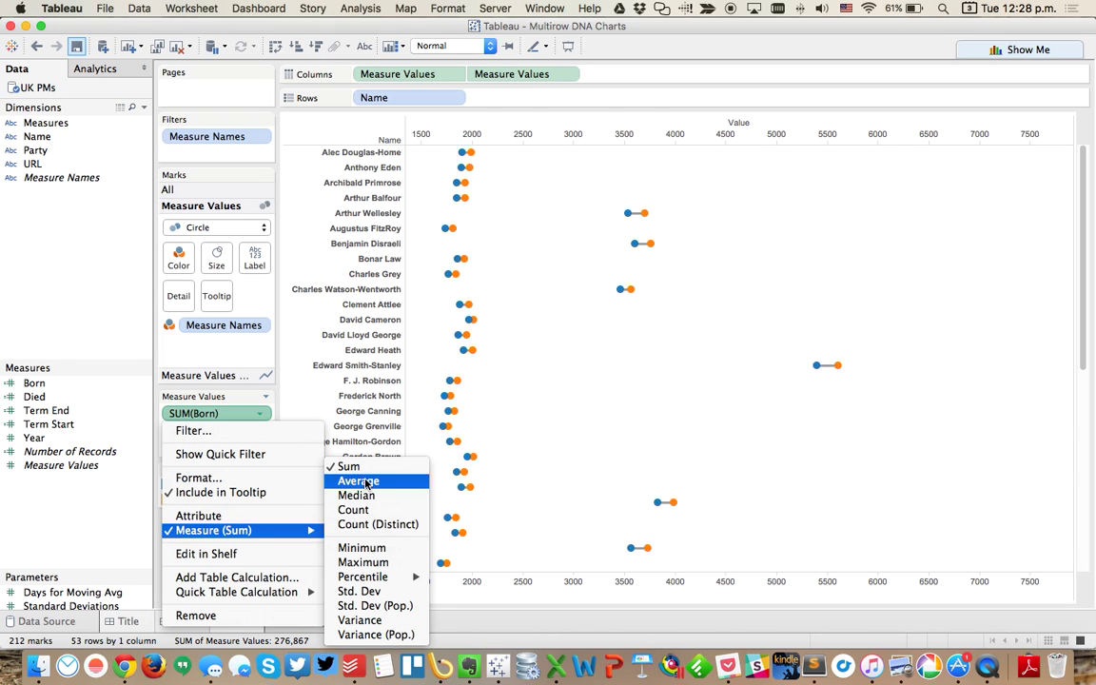
Change the Born and Died measures from Sum to Average
key(Escape)
click(259, 431)
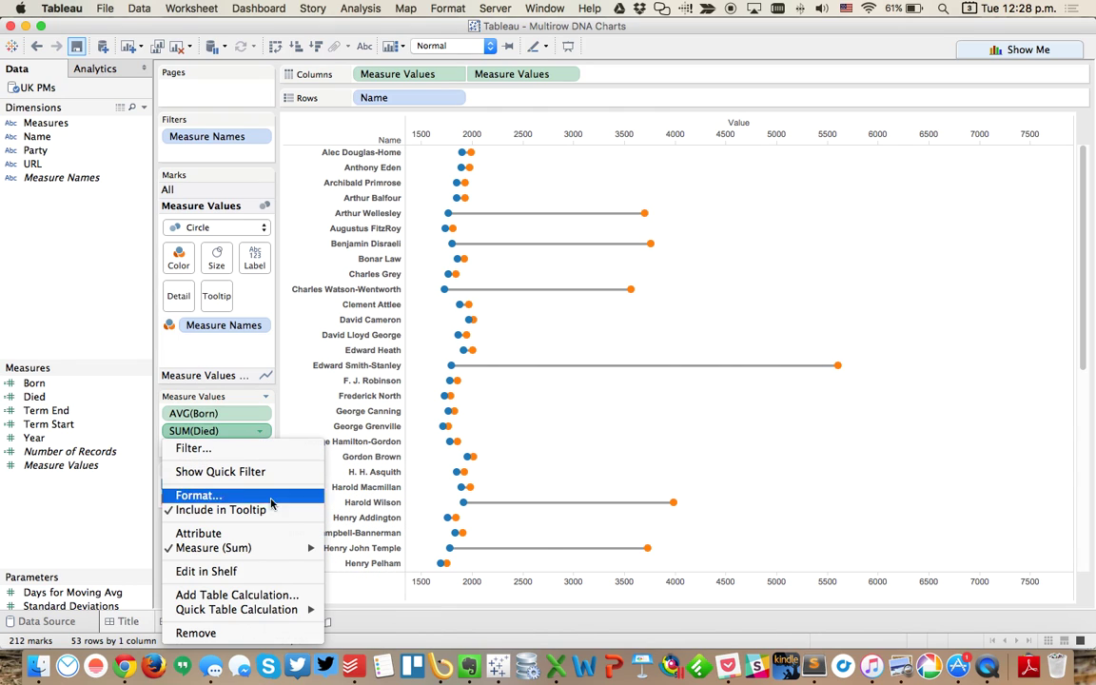
mouse_move(283, 551)
click(366, 480)
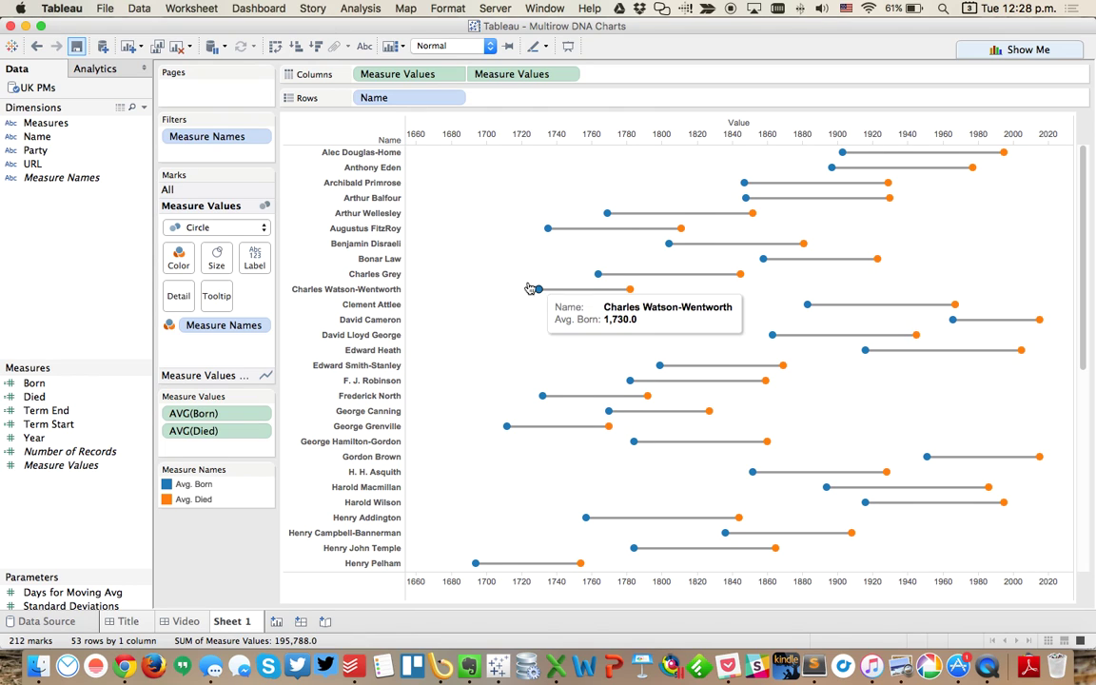
Recolour Avg. Died in the Measure Names legend to the same blue as Avg. Born
double_click(222, 501)
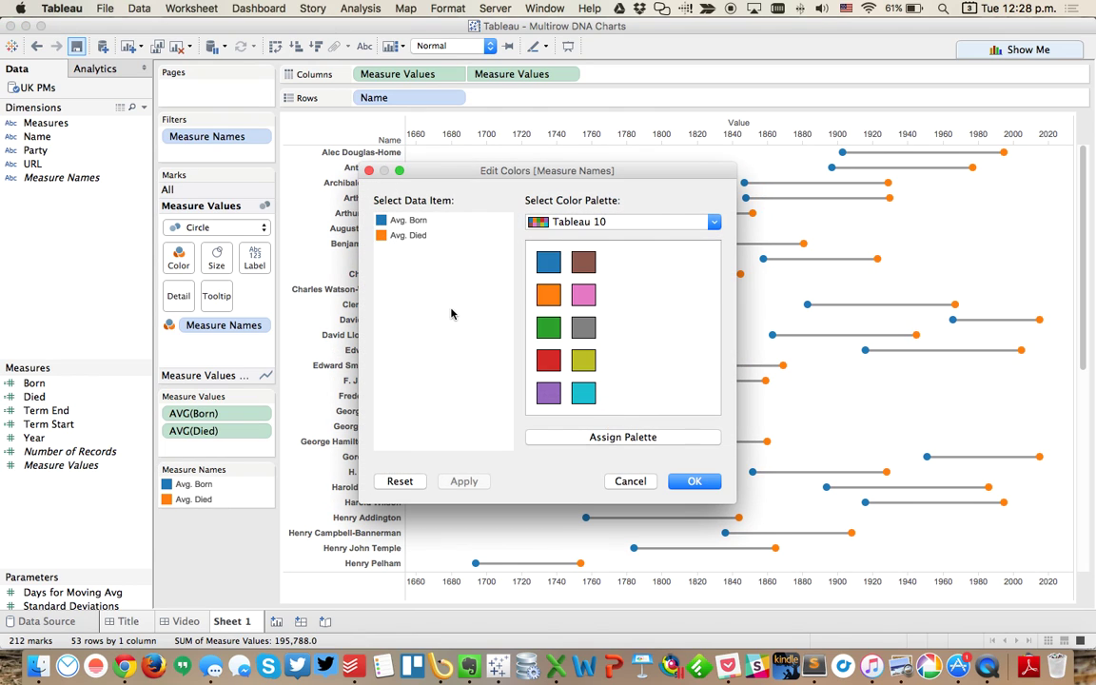
click(421, 236)
click(548, 262)
click(695, 480)
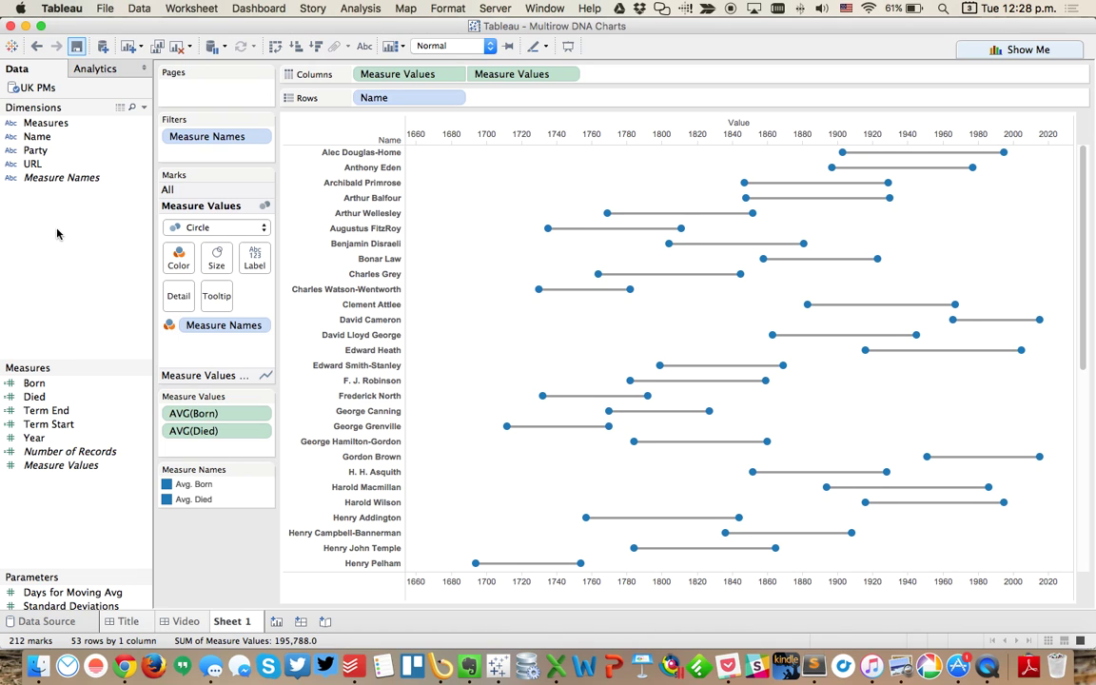
Start a new calculated field from the Measures area and name it Date Group
right_click(53, 125)
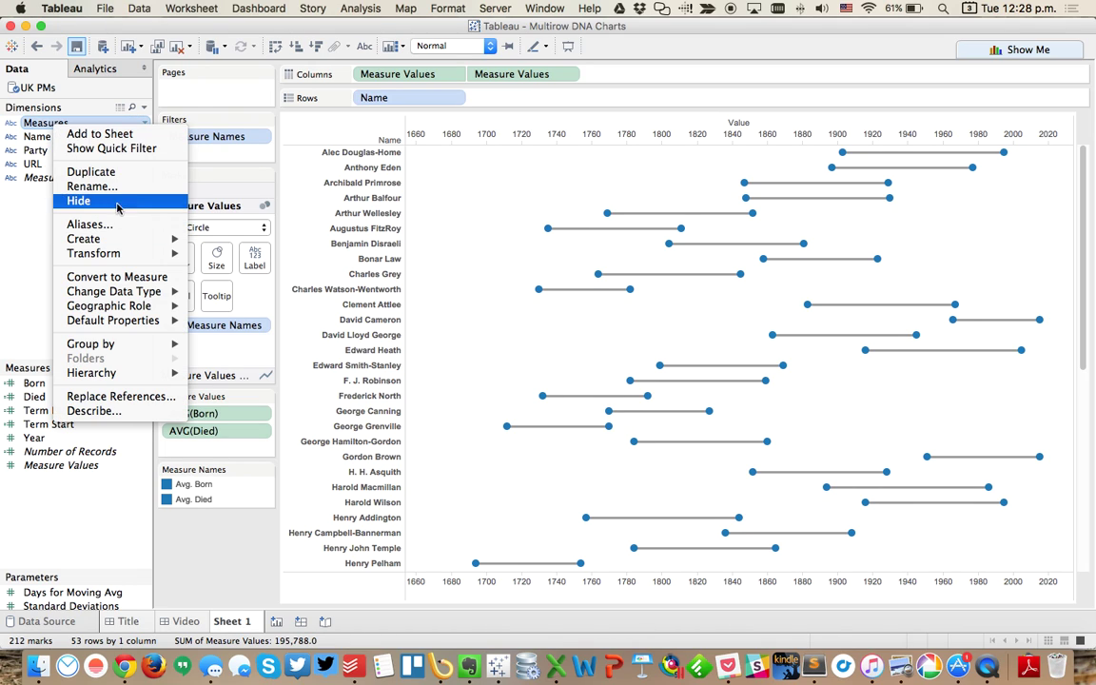
mouse_move(138, 246)
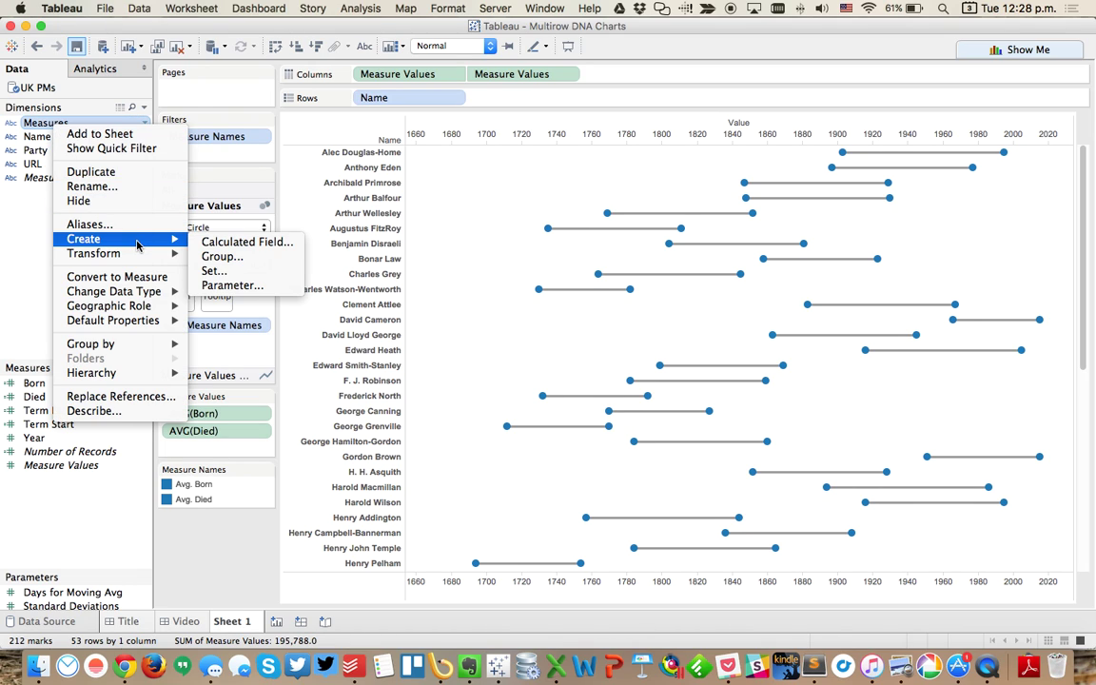
click(219, 243)
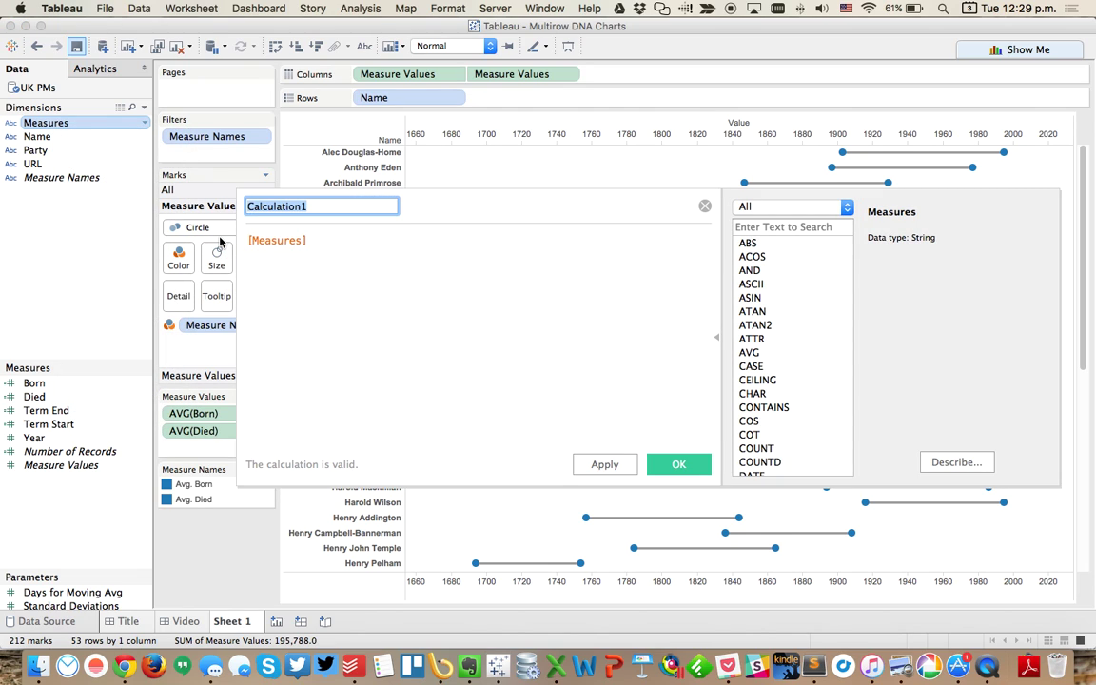
text(Life or)
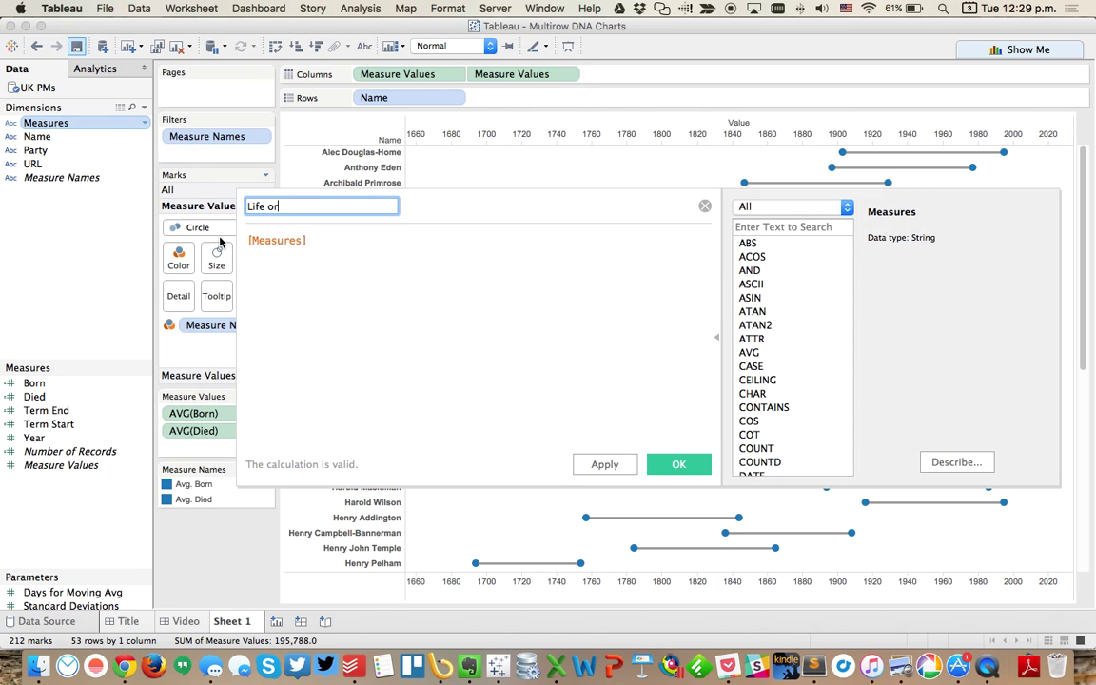
key(BackSpace)
key(BackSpace)
key(BackSpace)
key(BackSpace)
key(BackSpace)
key(BackSpace)
key(BackSpace)
text(Date Group)
key(Tab)
Enter the formula mapping 'PM born' or 'PM died' to 'Life', else 'Reign', save it, and add Date Group to Rows
text(IF)
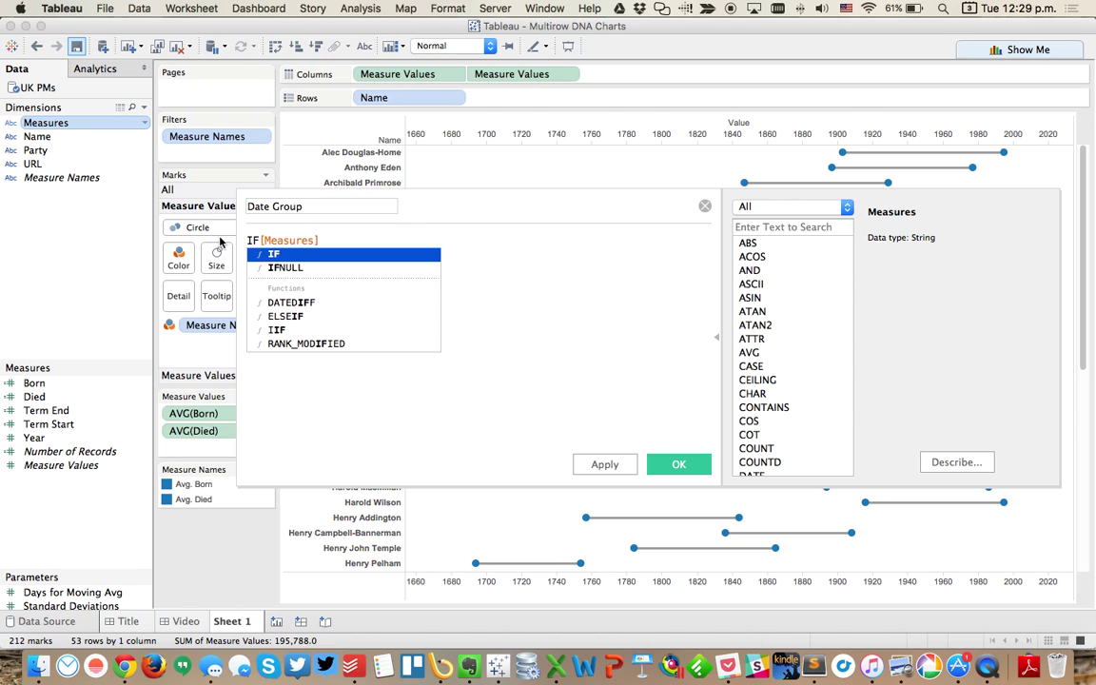
key(End)
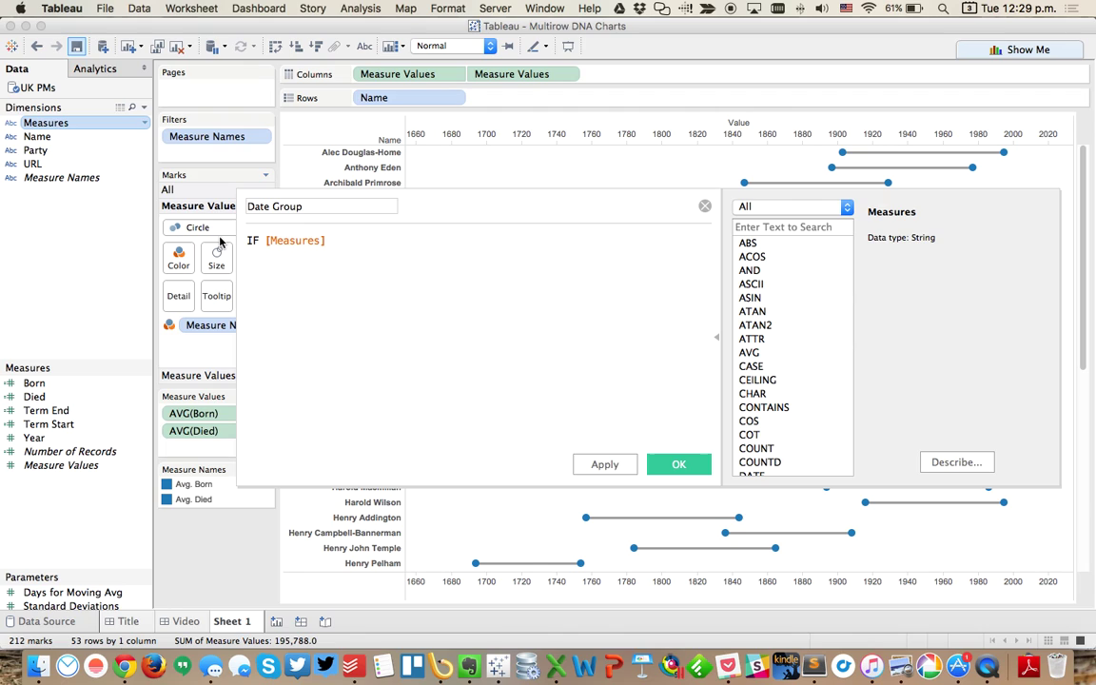
text(=')
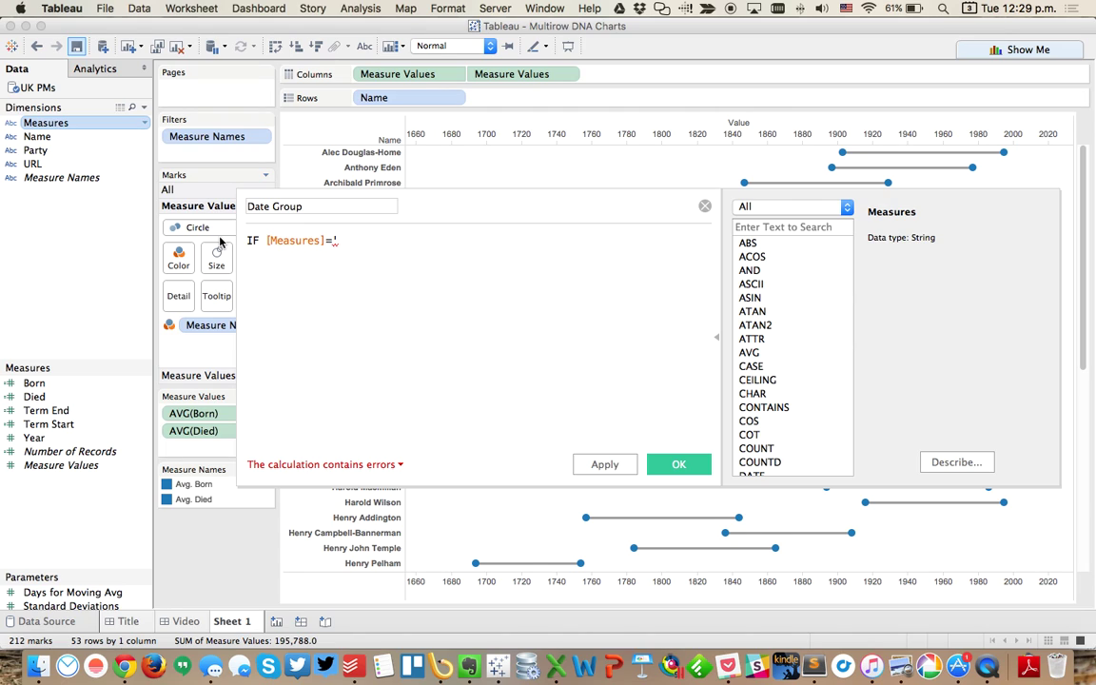
text(PM )
text(born)
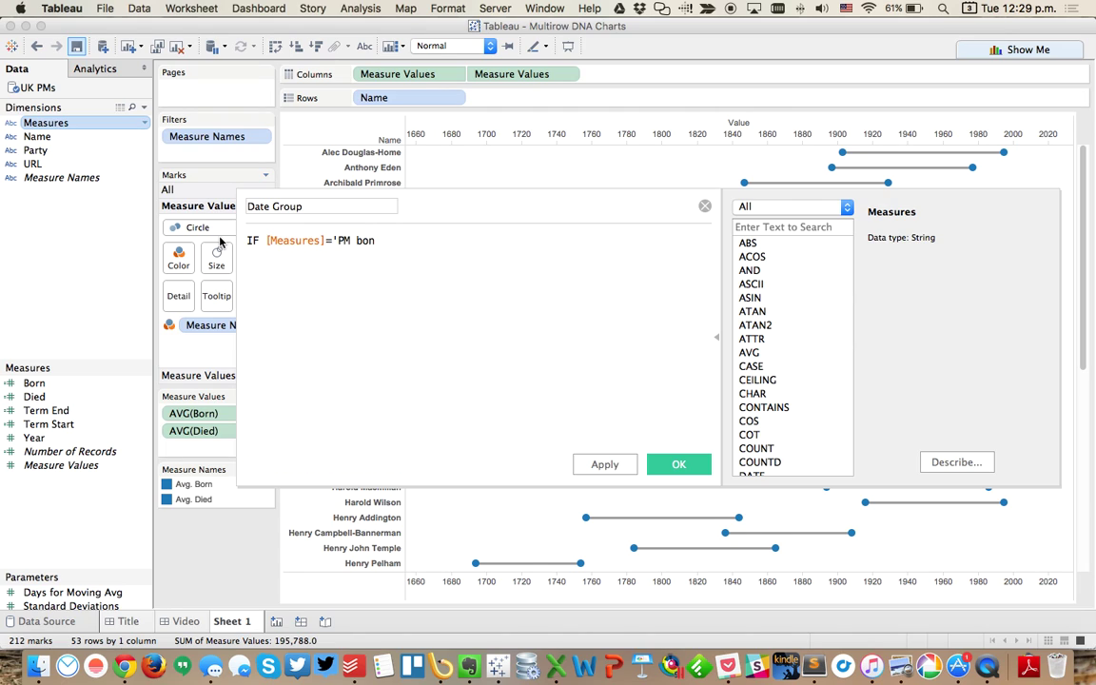
text(' o)
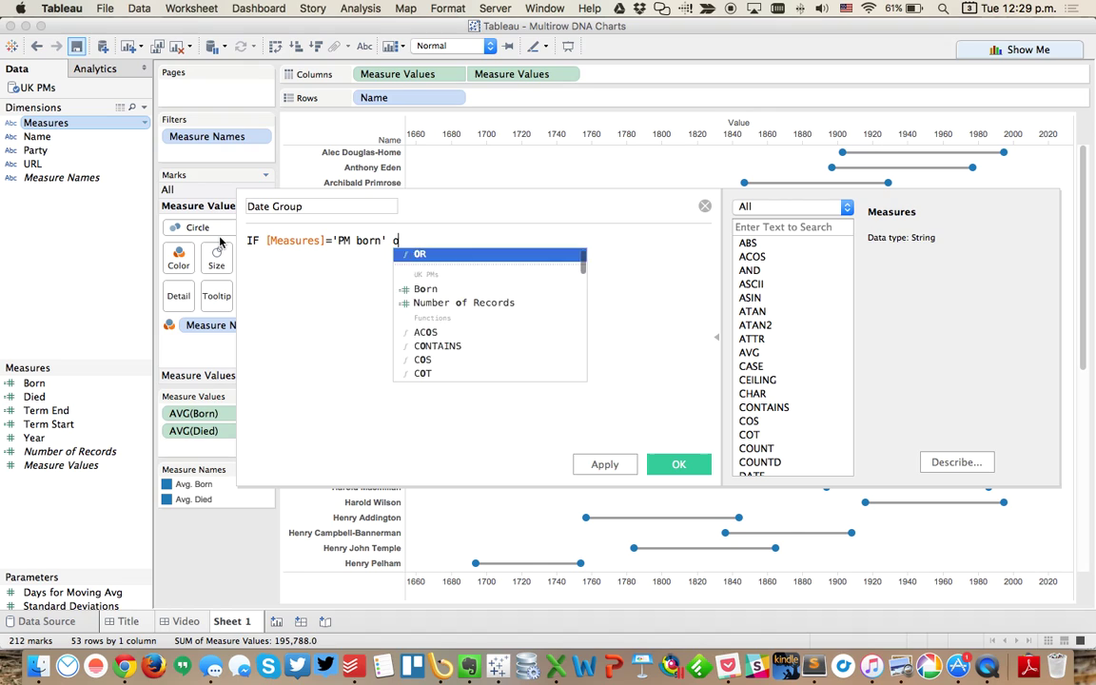
text(r meas)
key(Return)
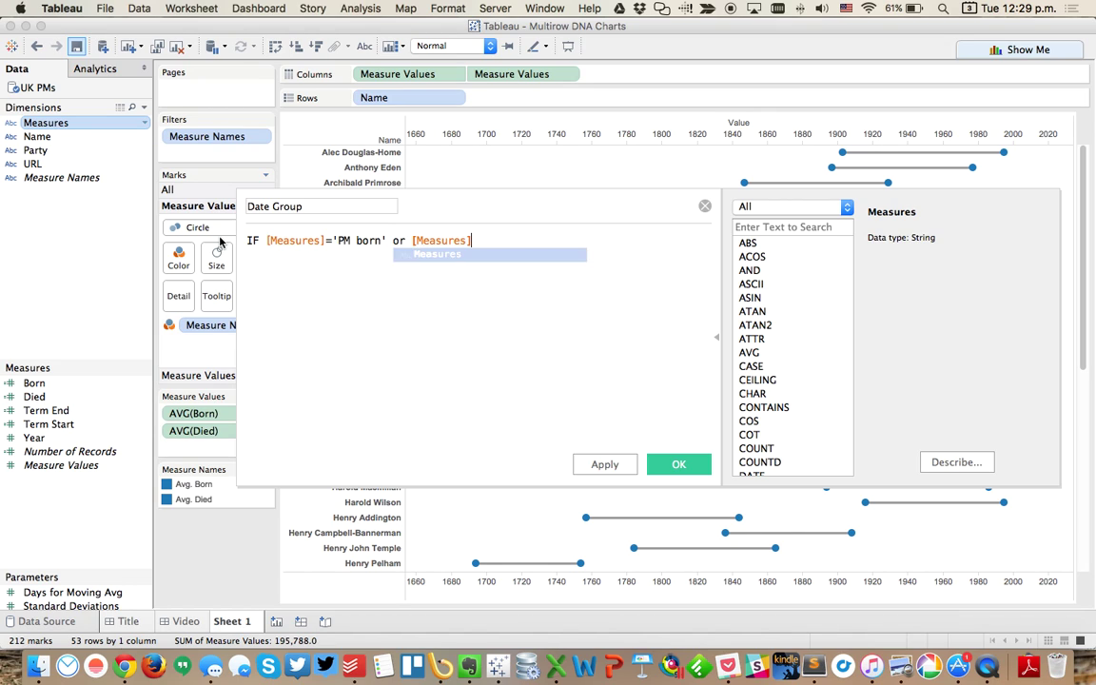
text(='P)
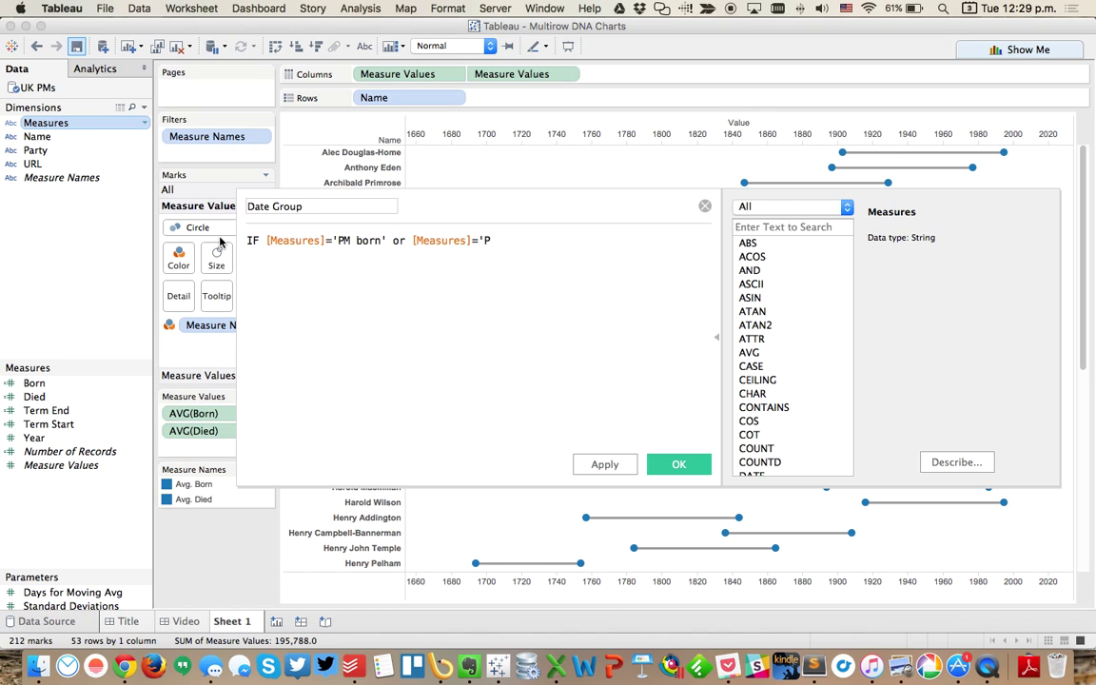
text(M died' THEN 'Life')
key(Return)
text(ELSE)
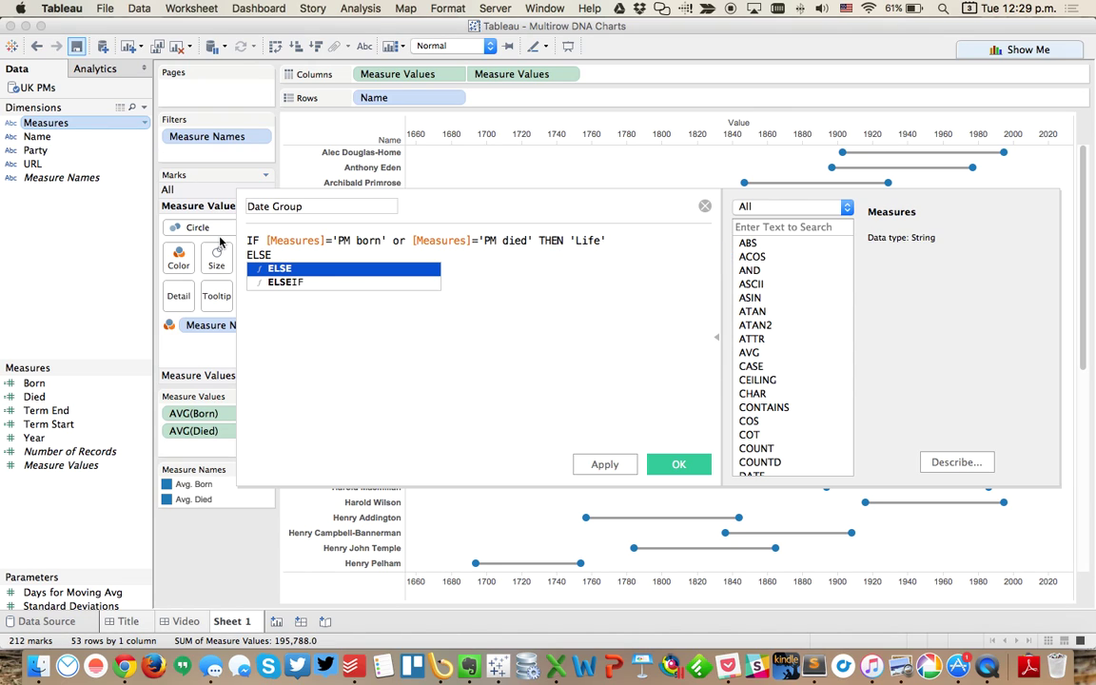
text( 'Reign')
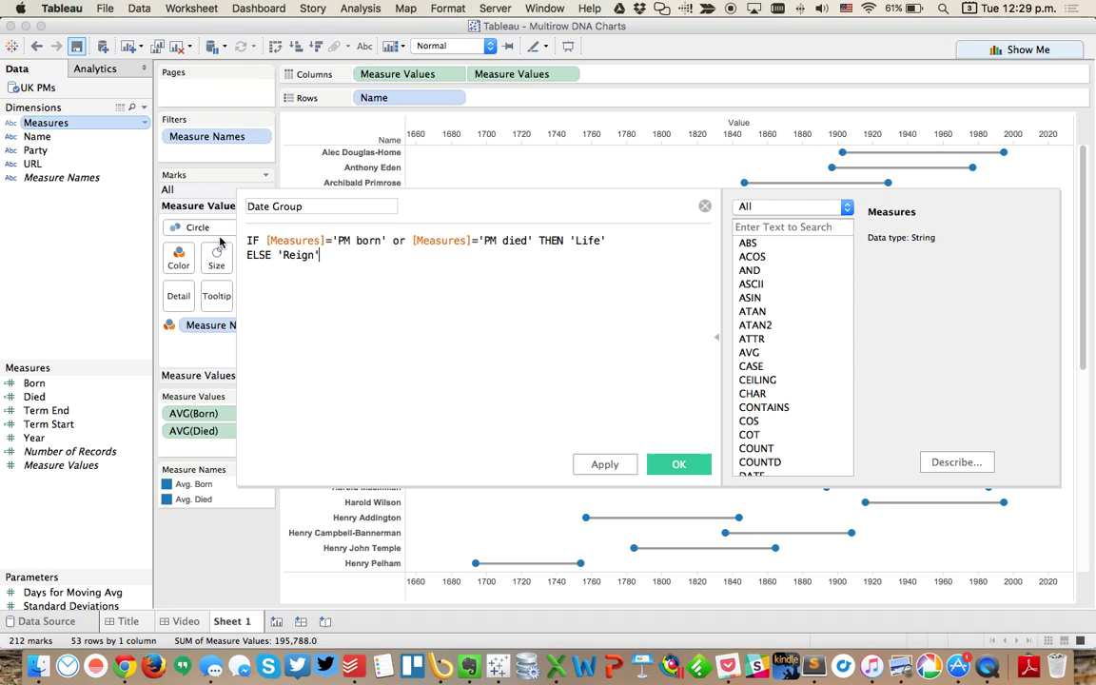
key(Return)
text(END)
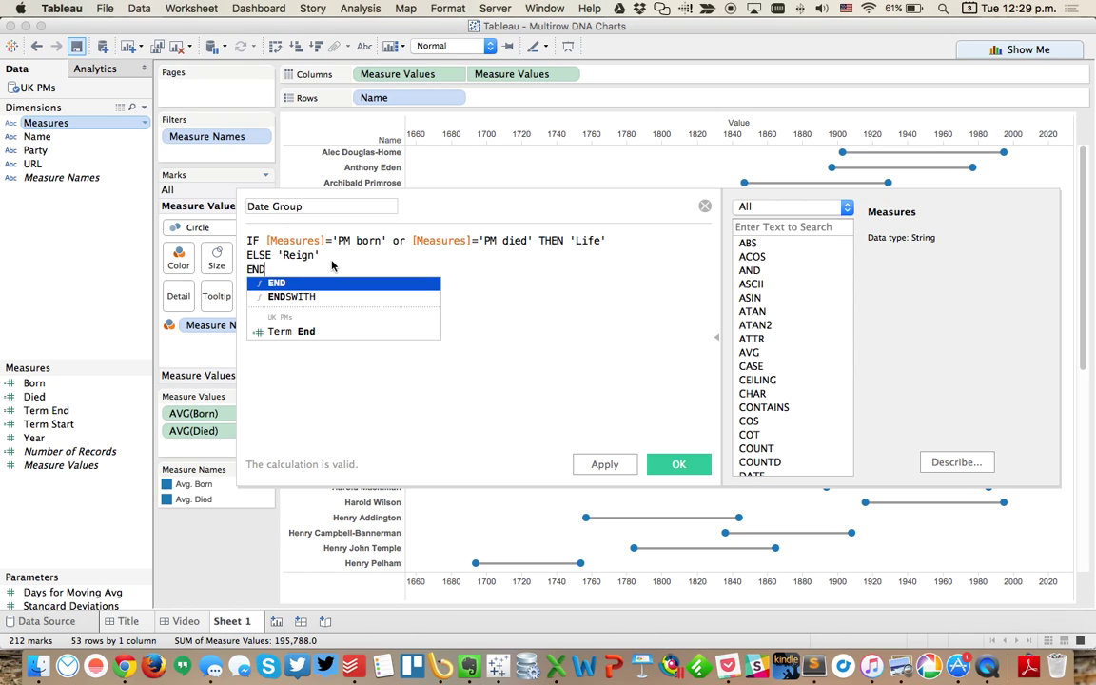
click(337, 269)
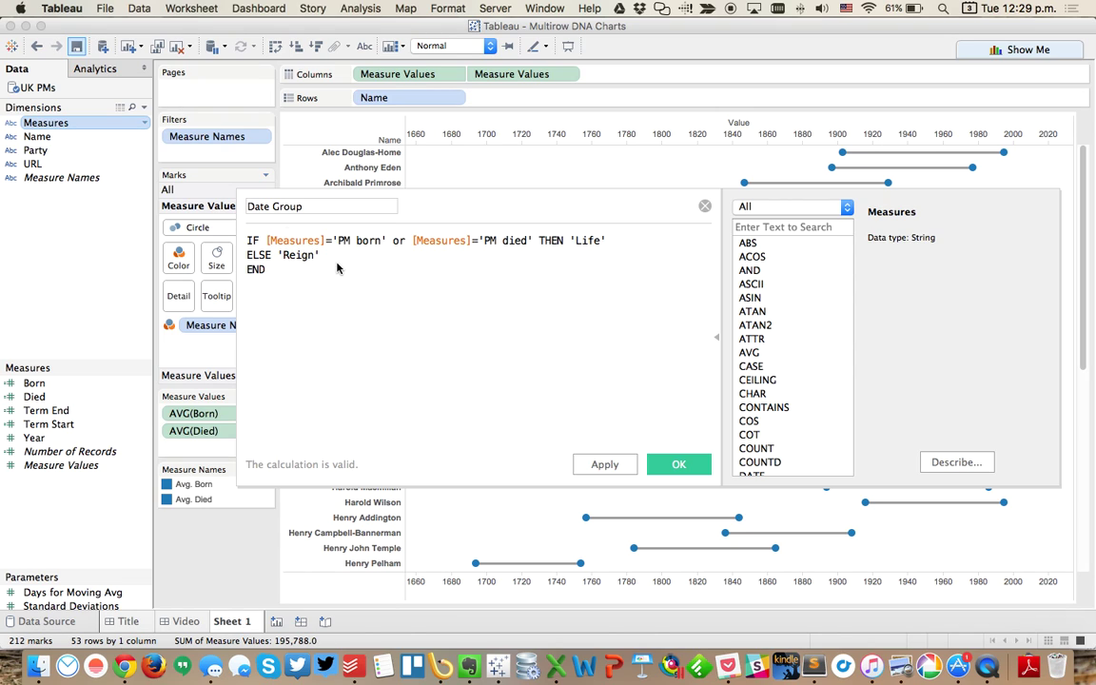
click(666, 465)
drag(57, 125, 486, 99)
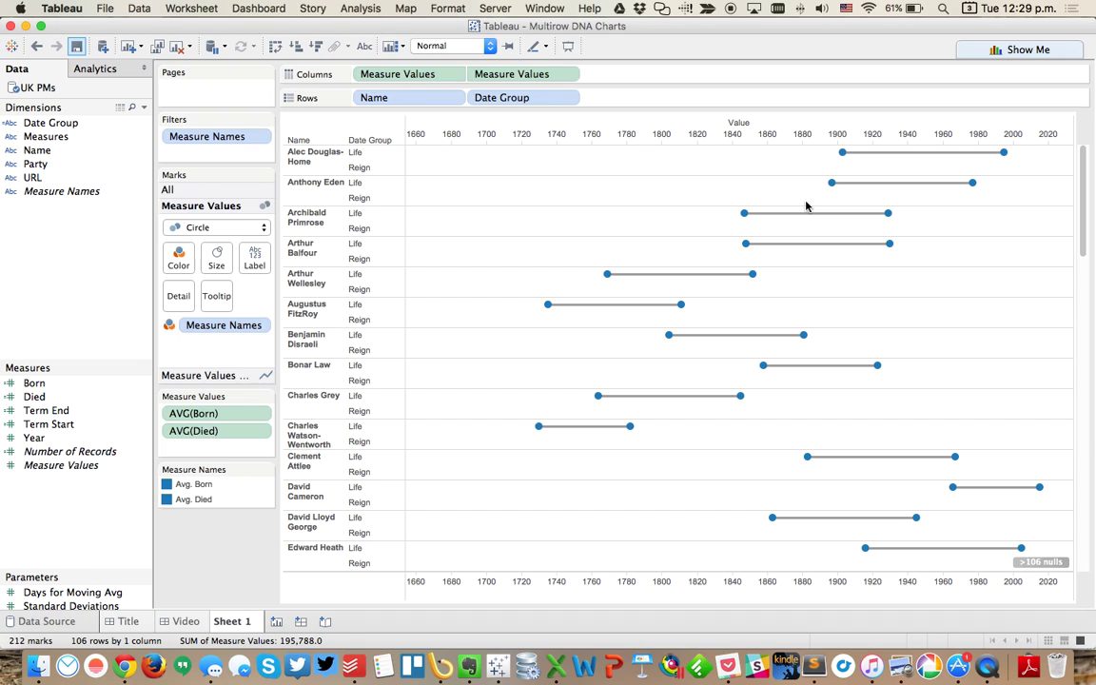
Add Term End and Term Start to Measure Values and set both to Average
mouse_move(841, 156)
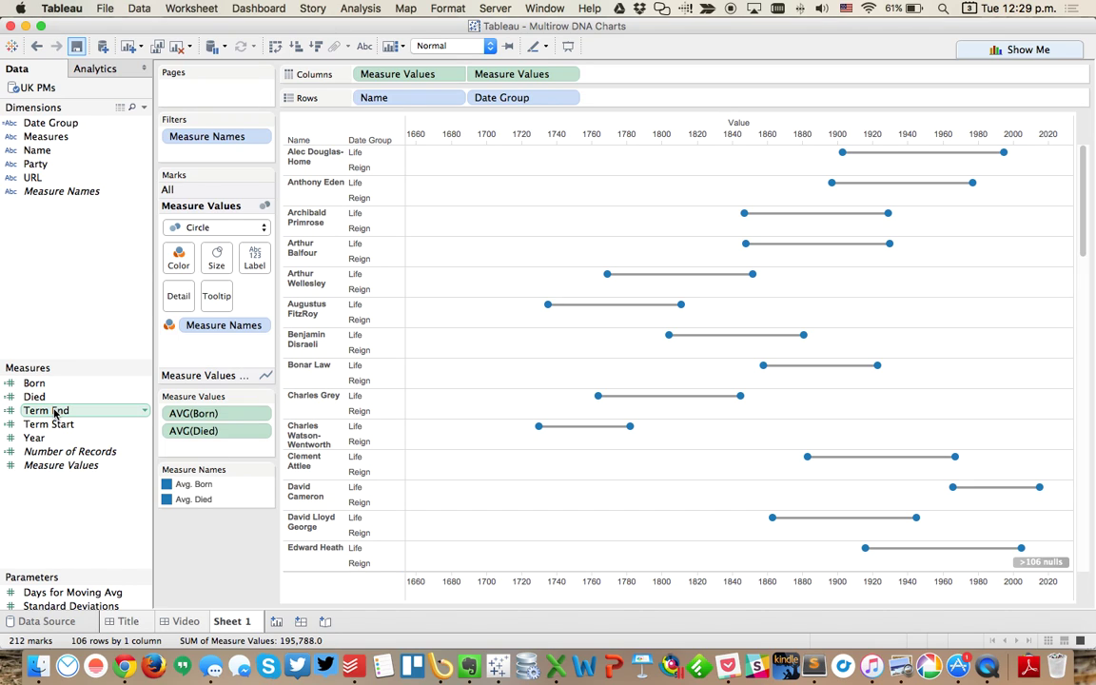
drag(54, 411, 195, 453)
drag(57, 425, 202, 451)
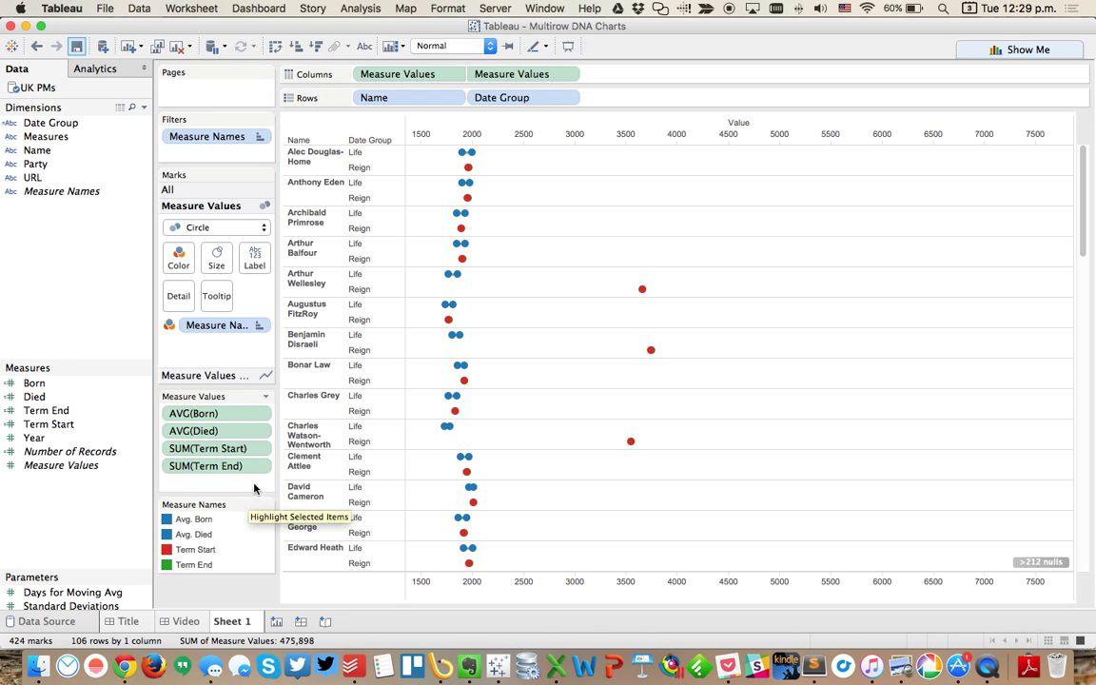
right_click(205, 449)
mouse_move(297, 552)
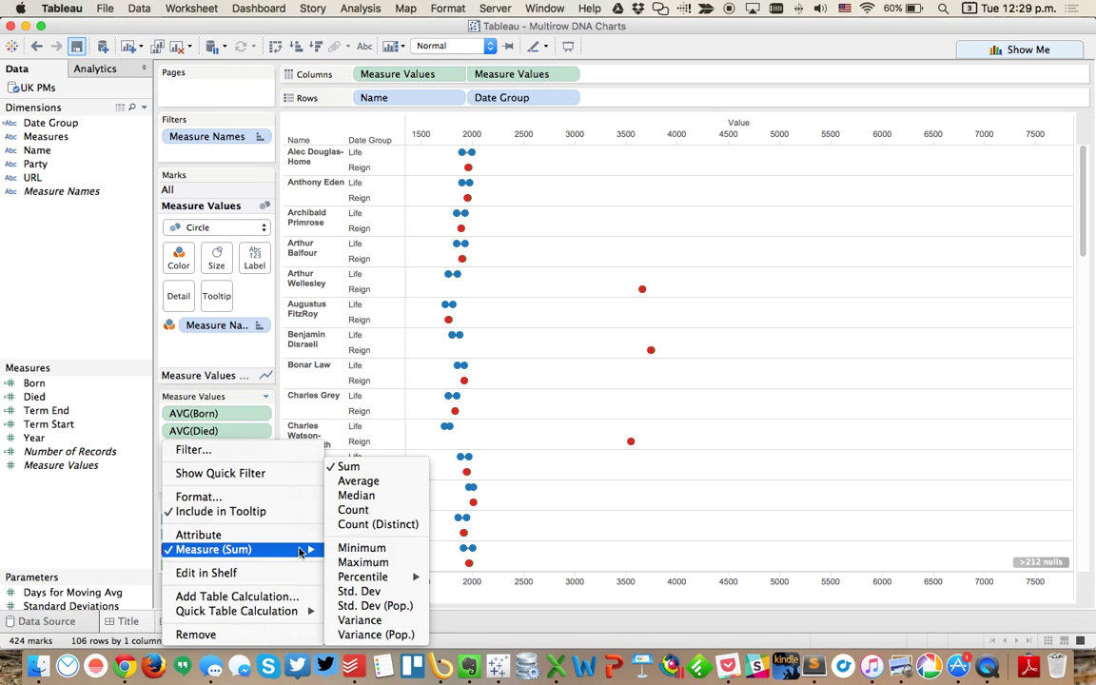
click(357, 481)
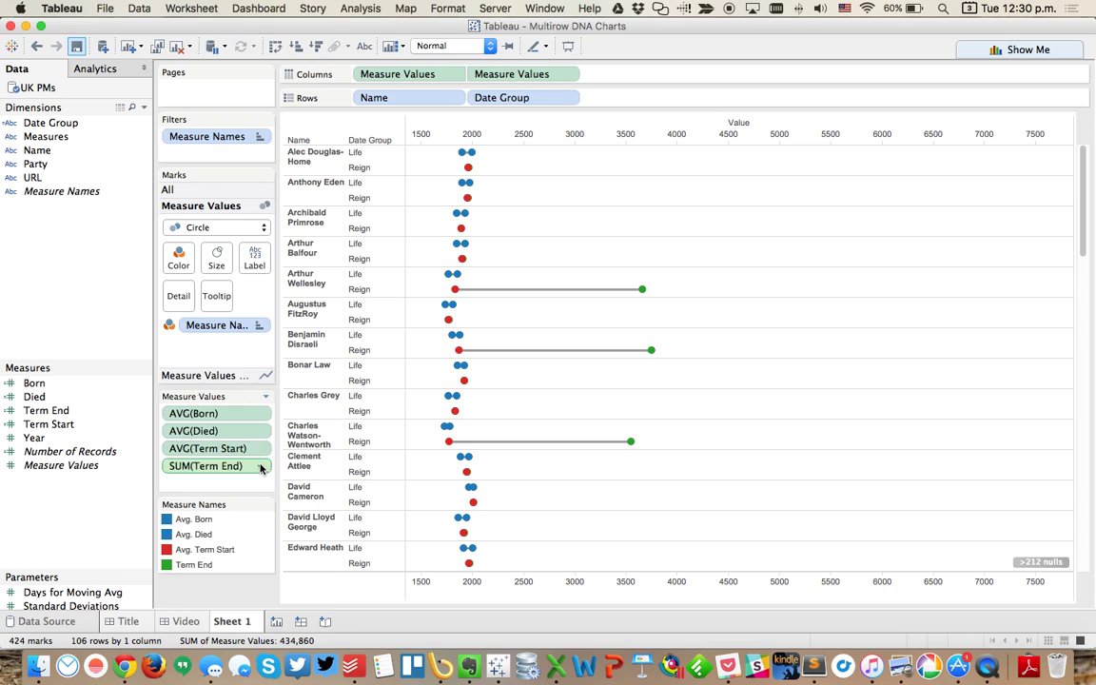
right_click(259, 468)
mouse_move(286, 549)
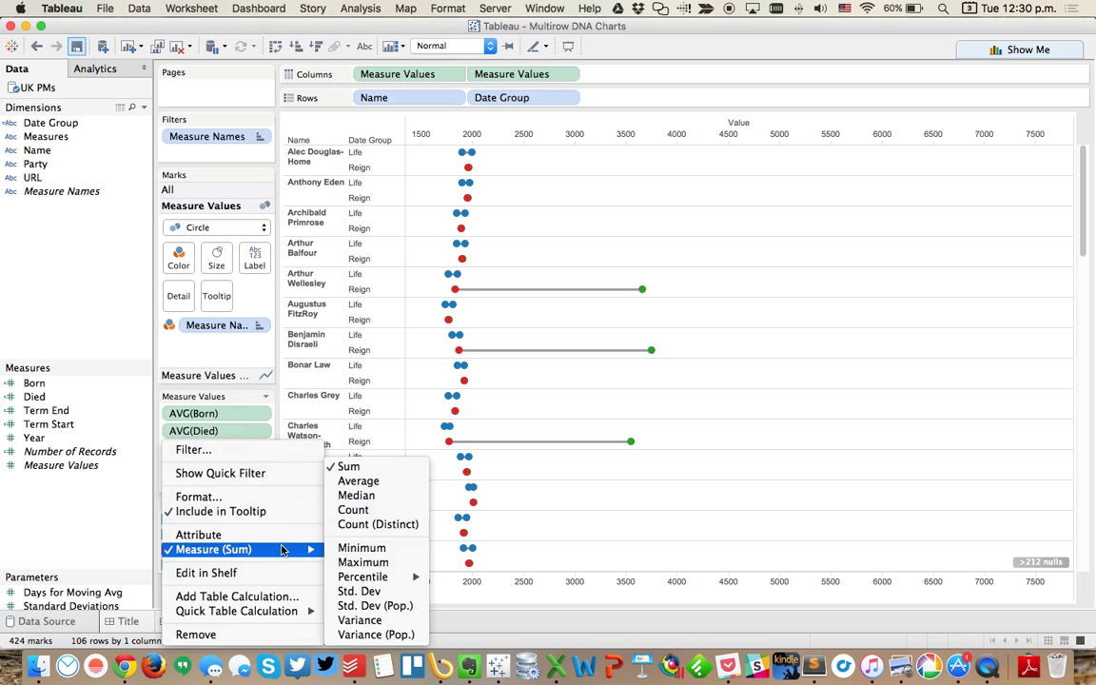
click(378, 480)
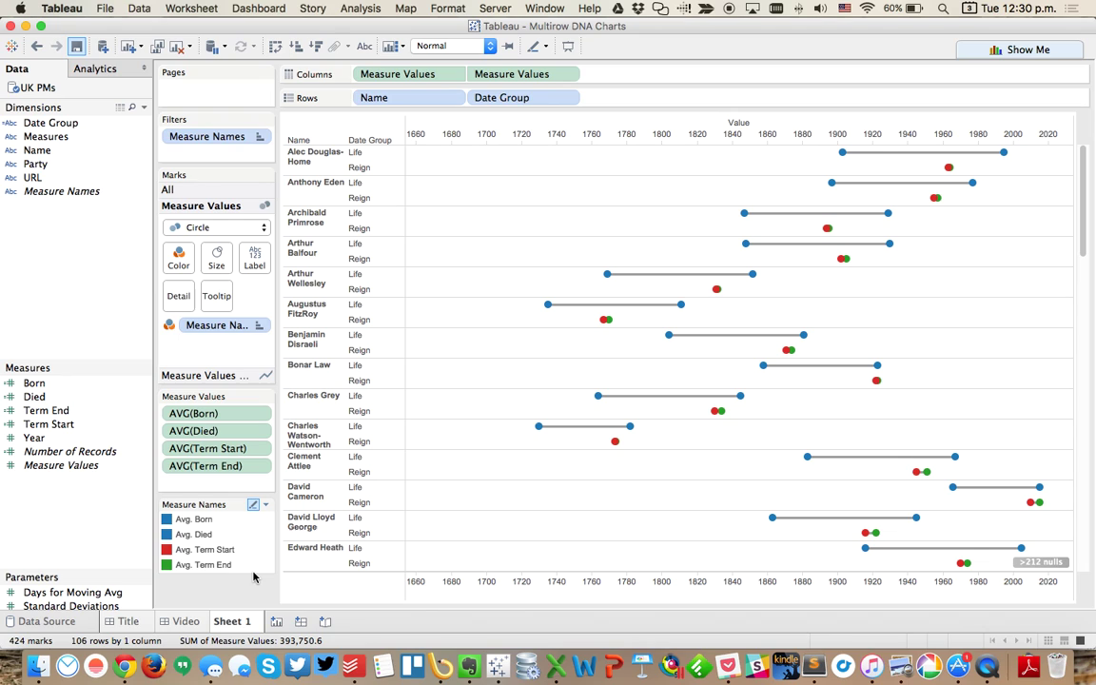
Recolour Avg. Term End red in the colour legend to match Avg. Term Start
click(252, 505)
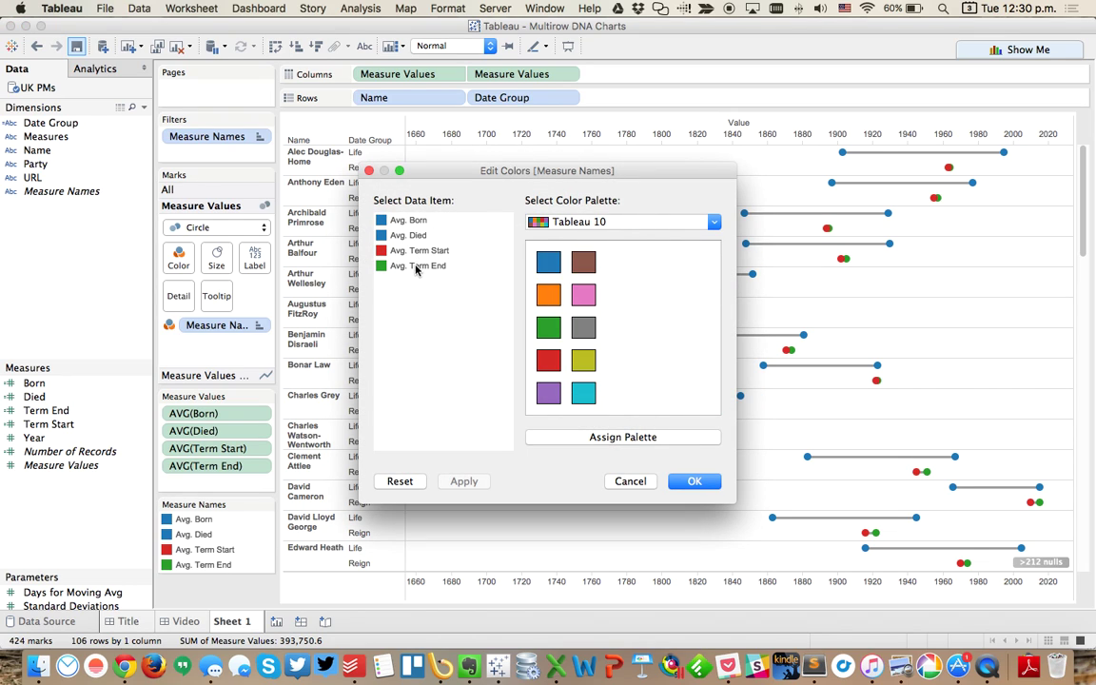
click(416, 266)
click(549, 360)
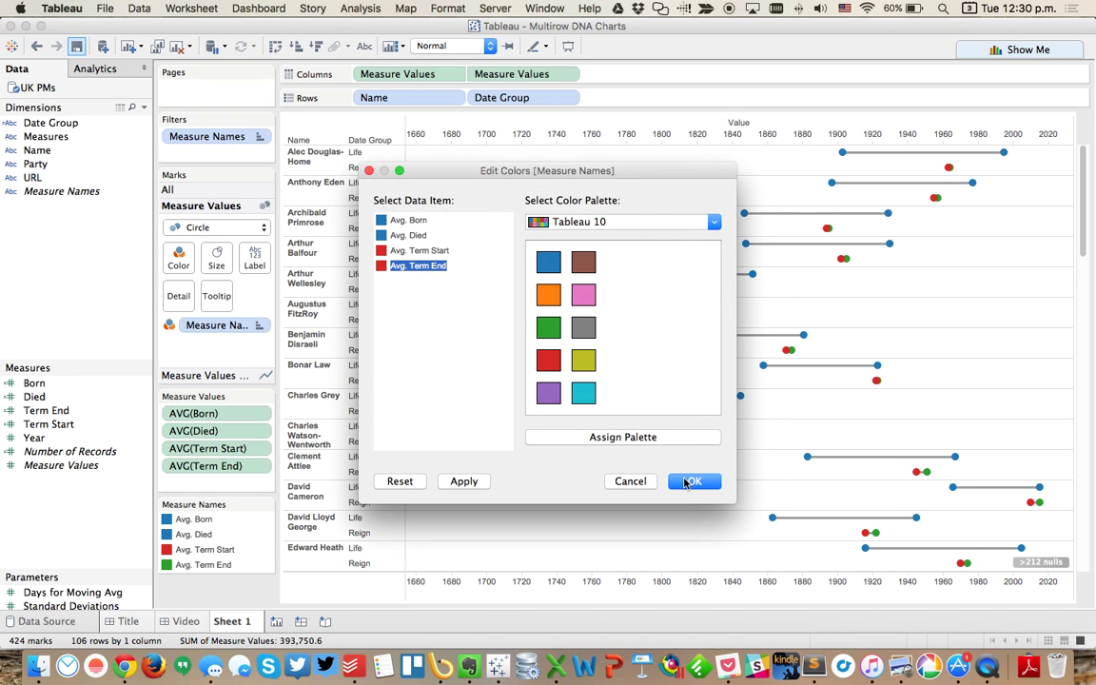
click(688, 481)
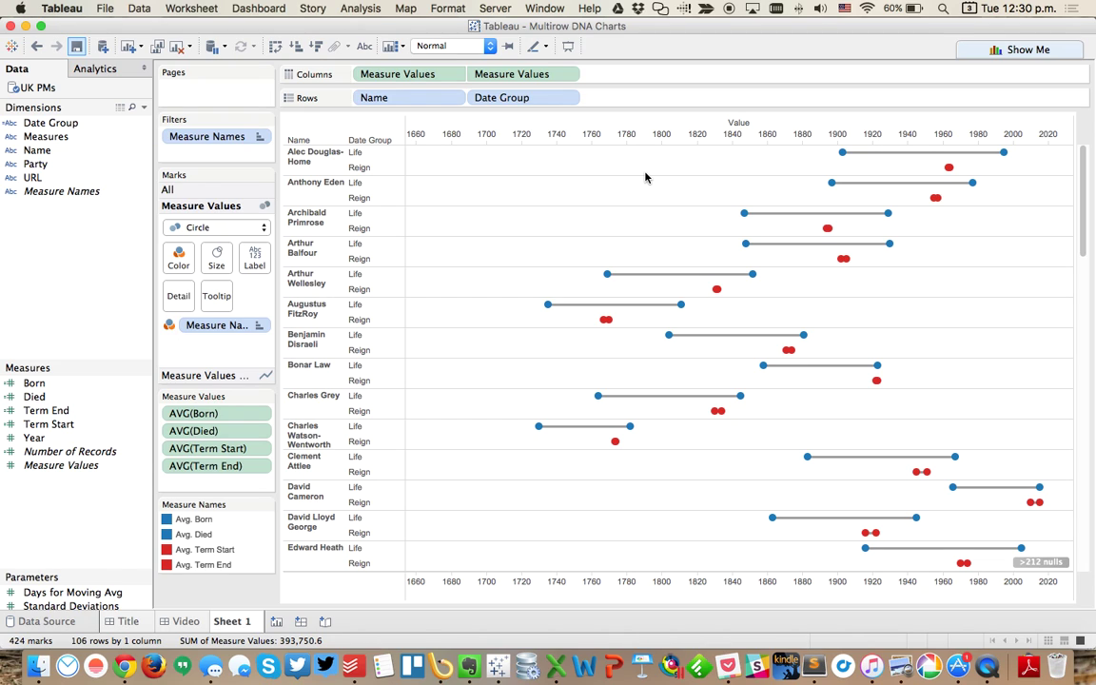
Hide the nulls indicator on the chart
right_click(1043, 562)
click(1044, 569)
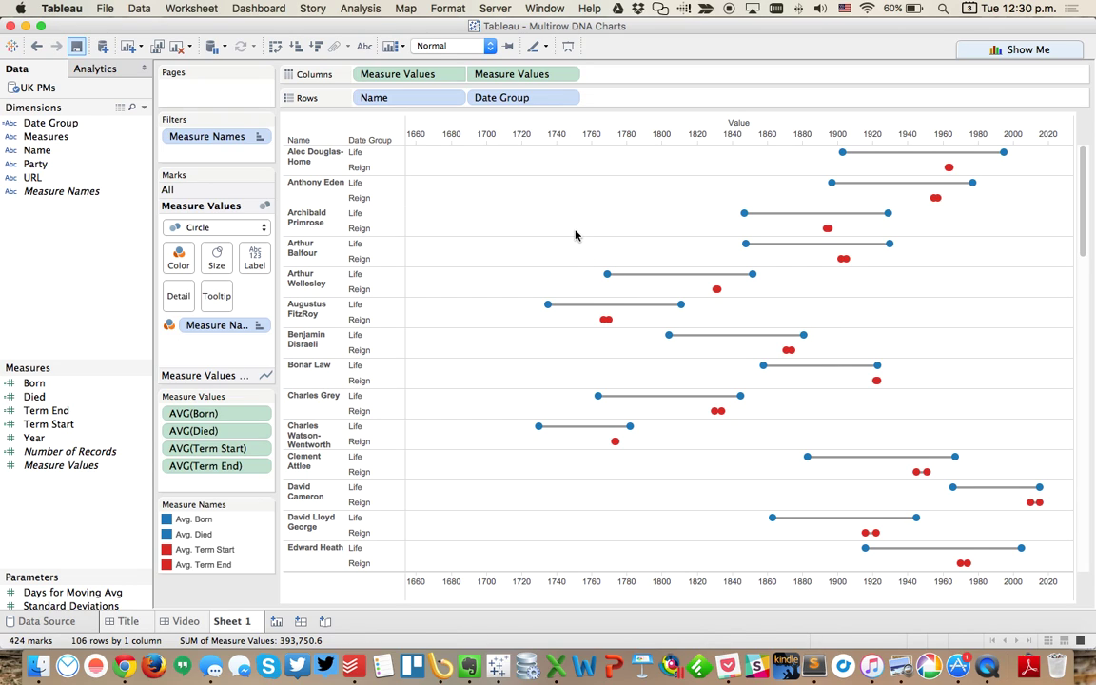
mouse_move(603, 320)
mouse_move(867, 460)
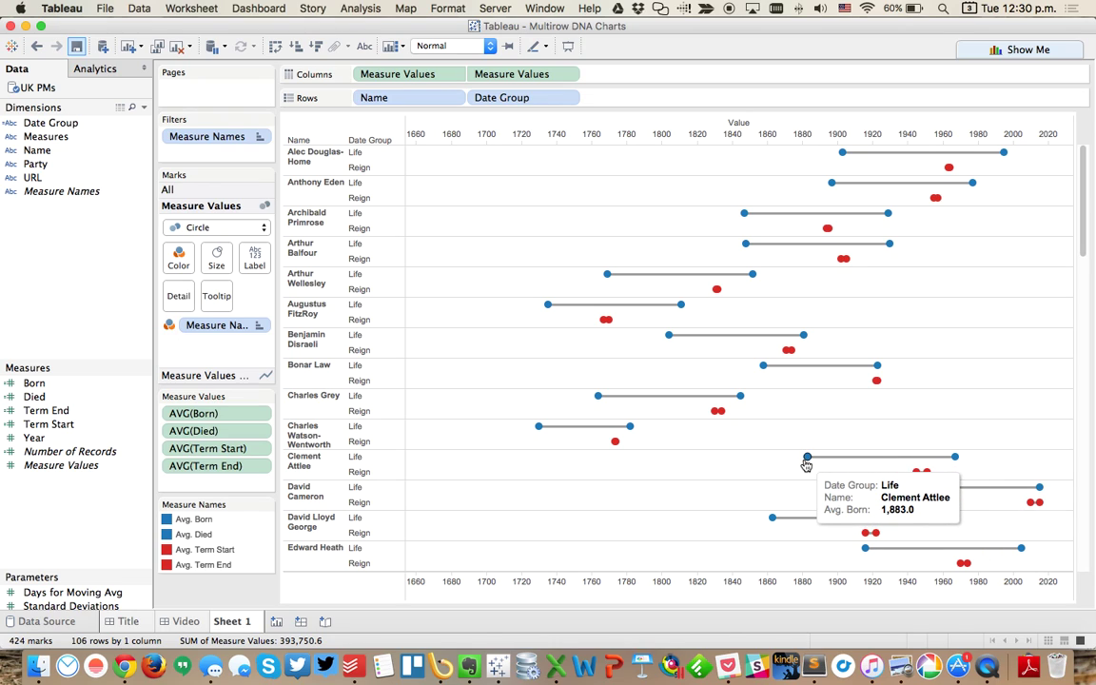
mouse_move(954, 460)
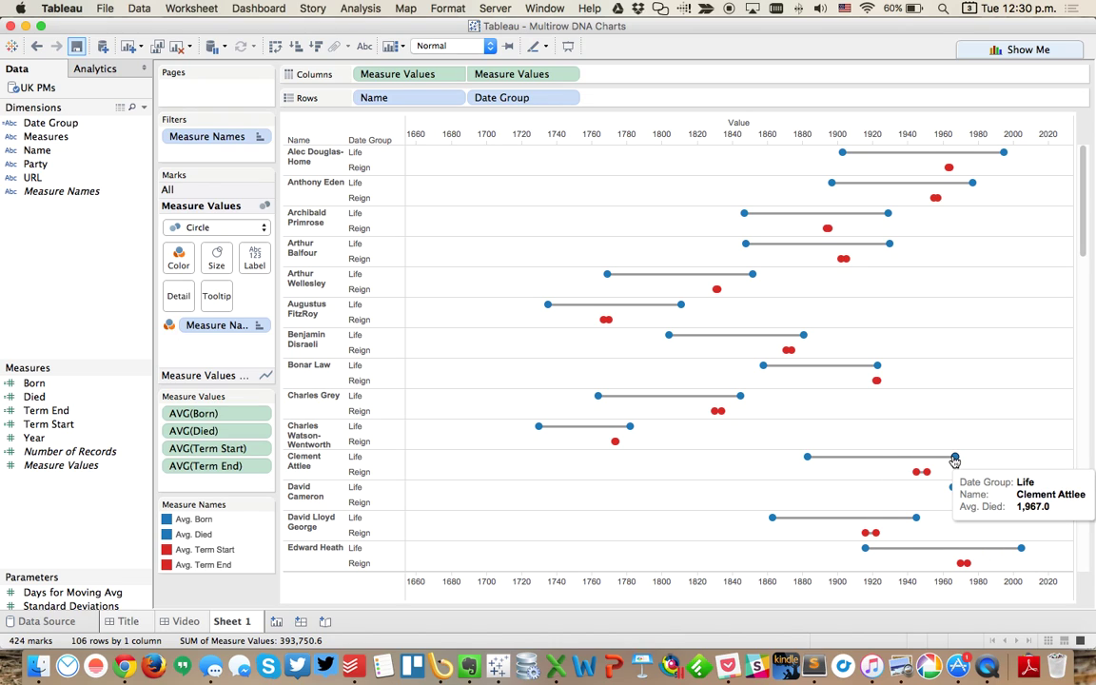
mouse_move(913, 475)
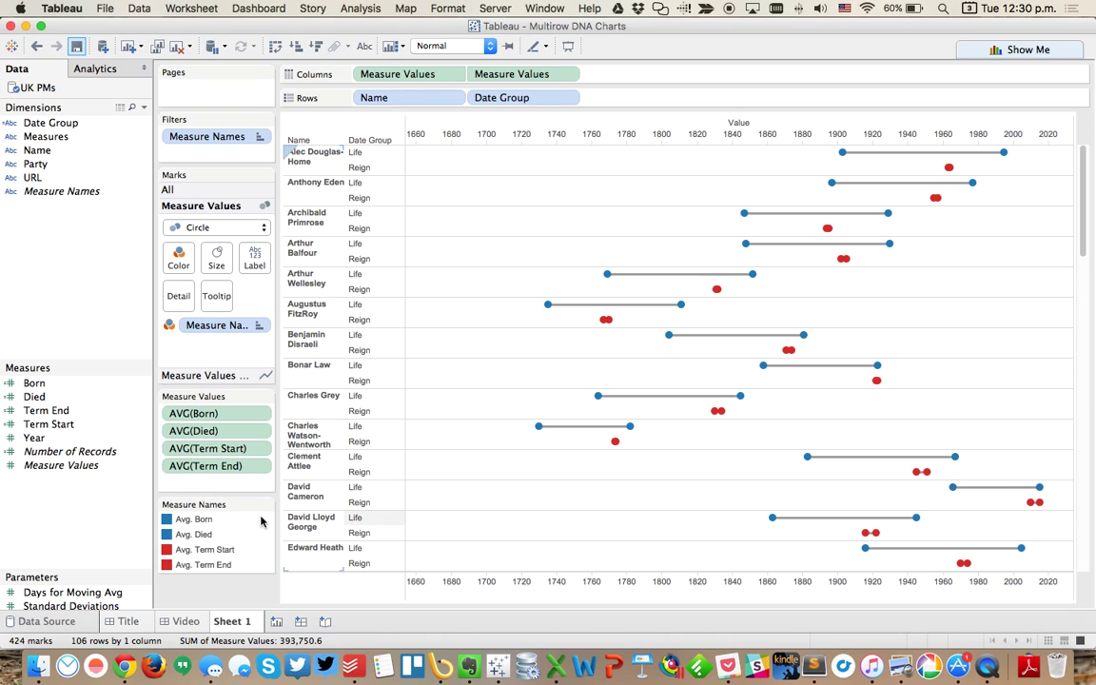
Set Average as the default aggregation for the Born, Died, Term End, Term Start and Year measures
click(38, 383)
super+click(45, 398)
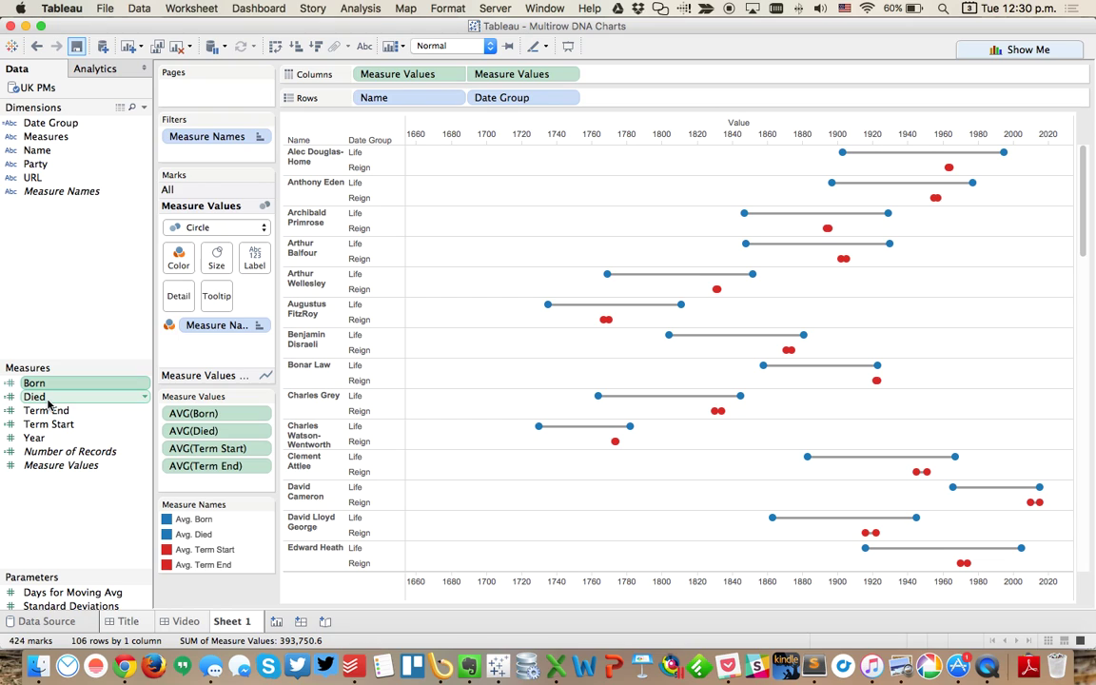
shift+click(47, 424)
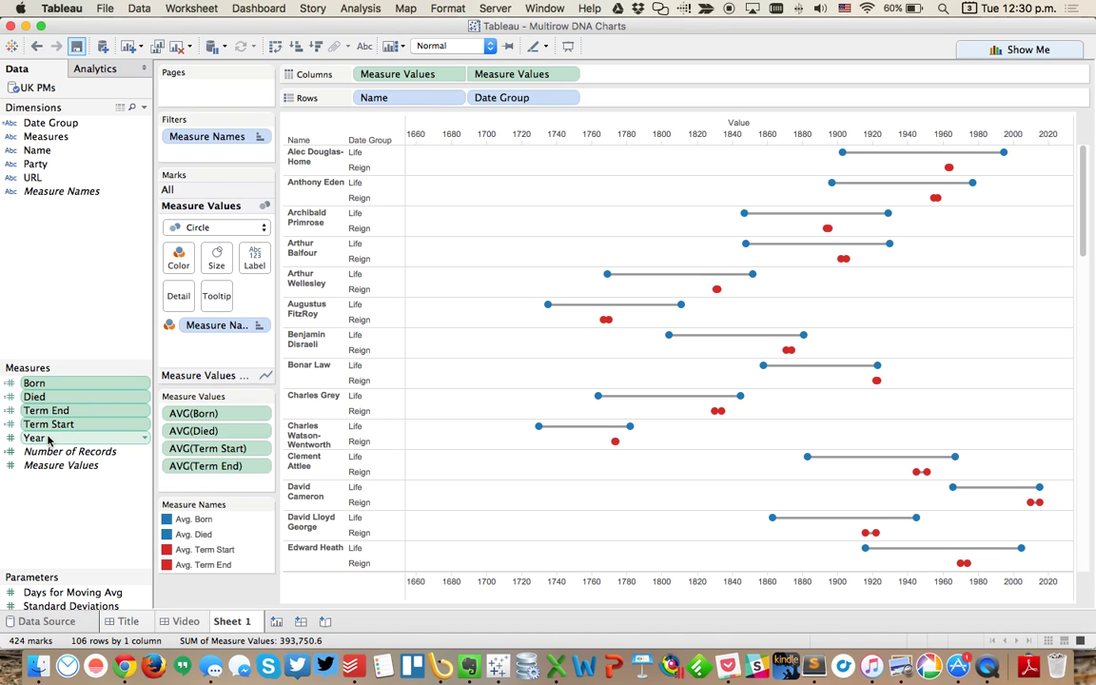
right_click(48, 439)
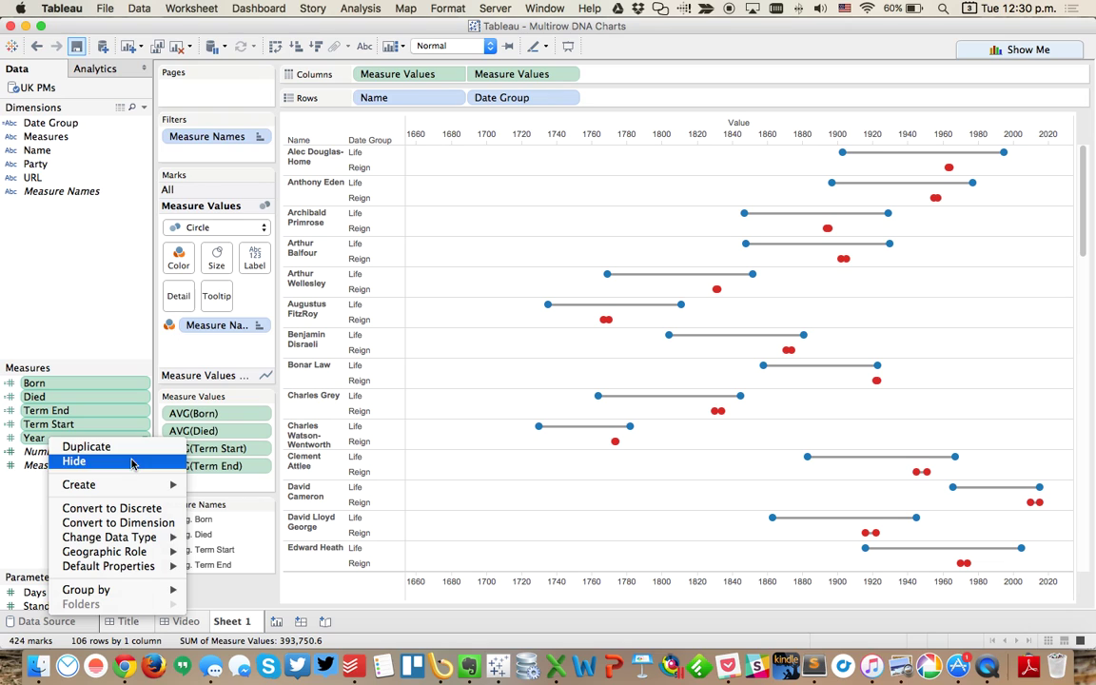
mouse_move(159, 538)
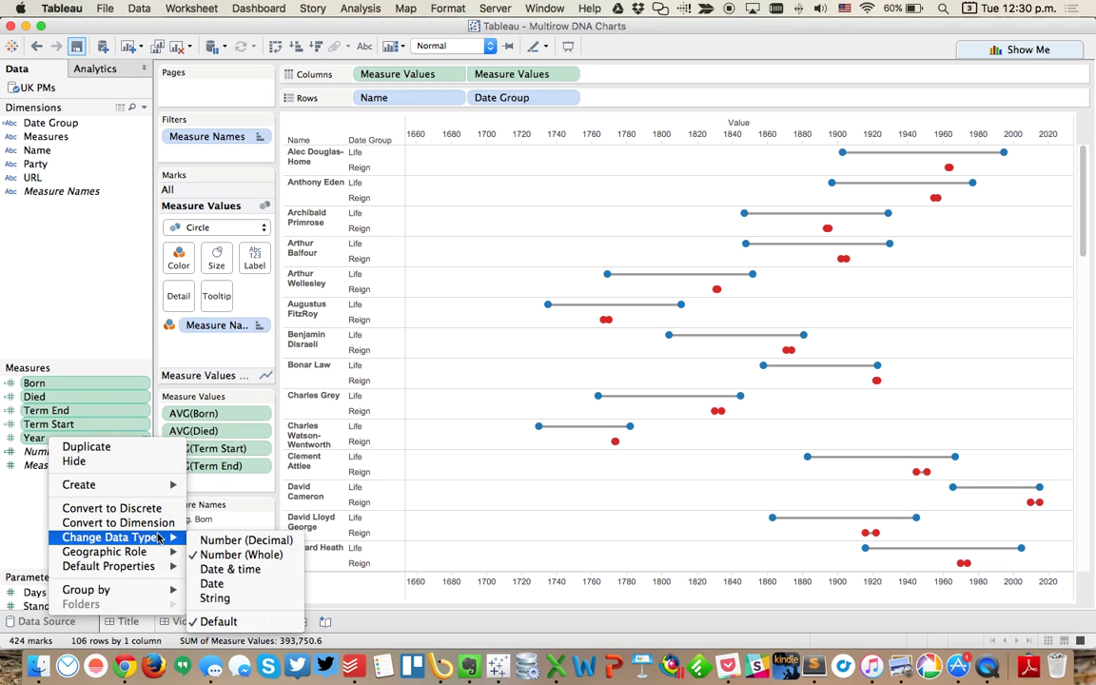
mouse_move(161, 566)
mouse_move(271, 587)
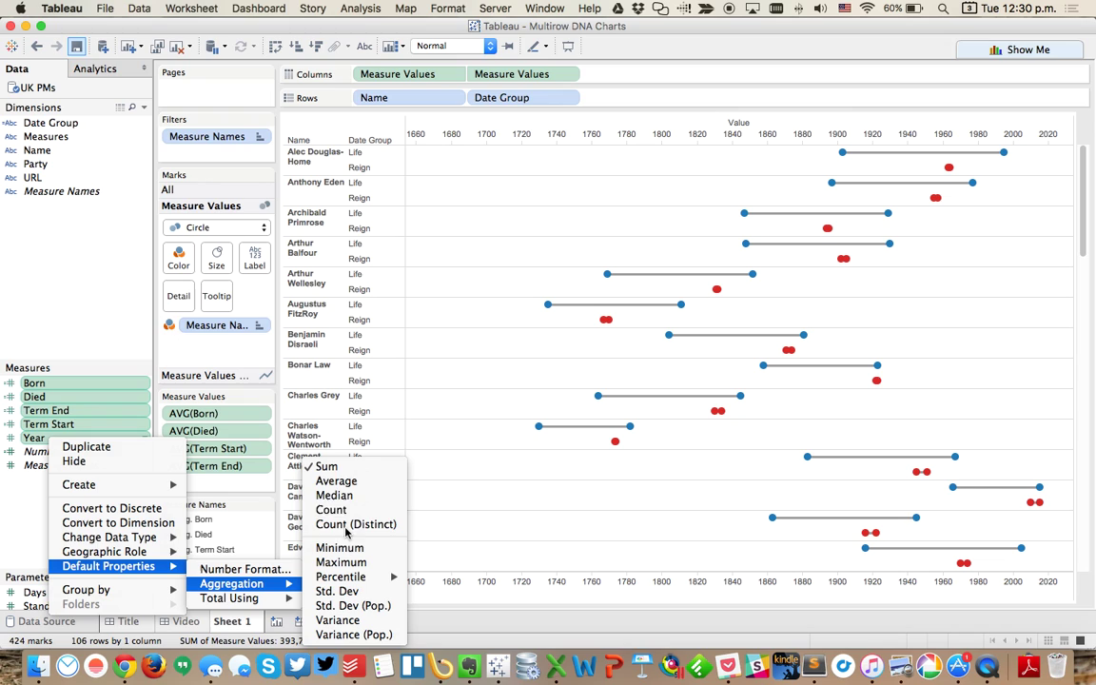
click(335, 481)
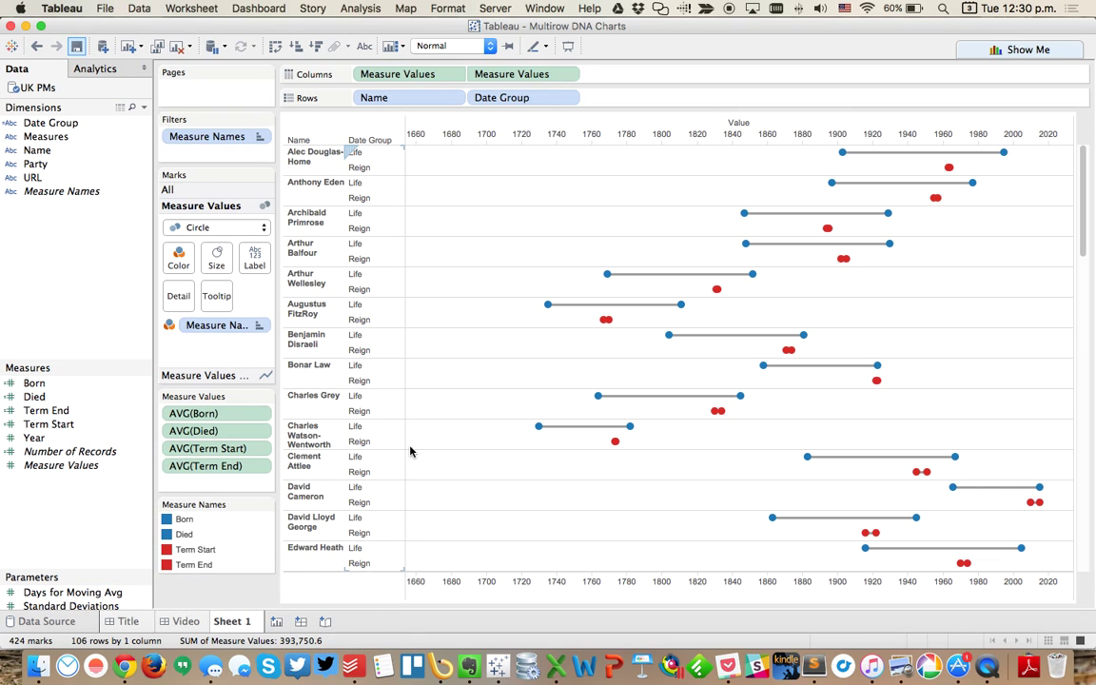
mouse_move(615, 444)
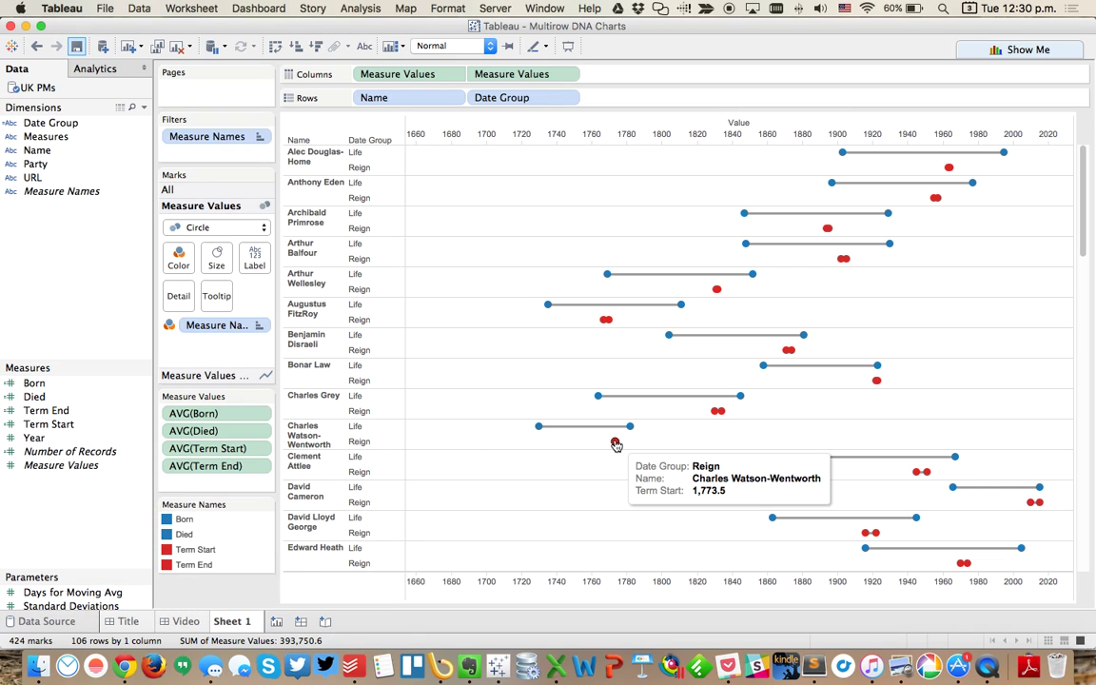
click(34, 383)
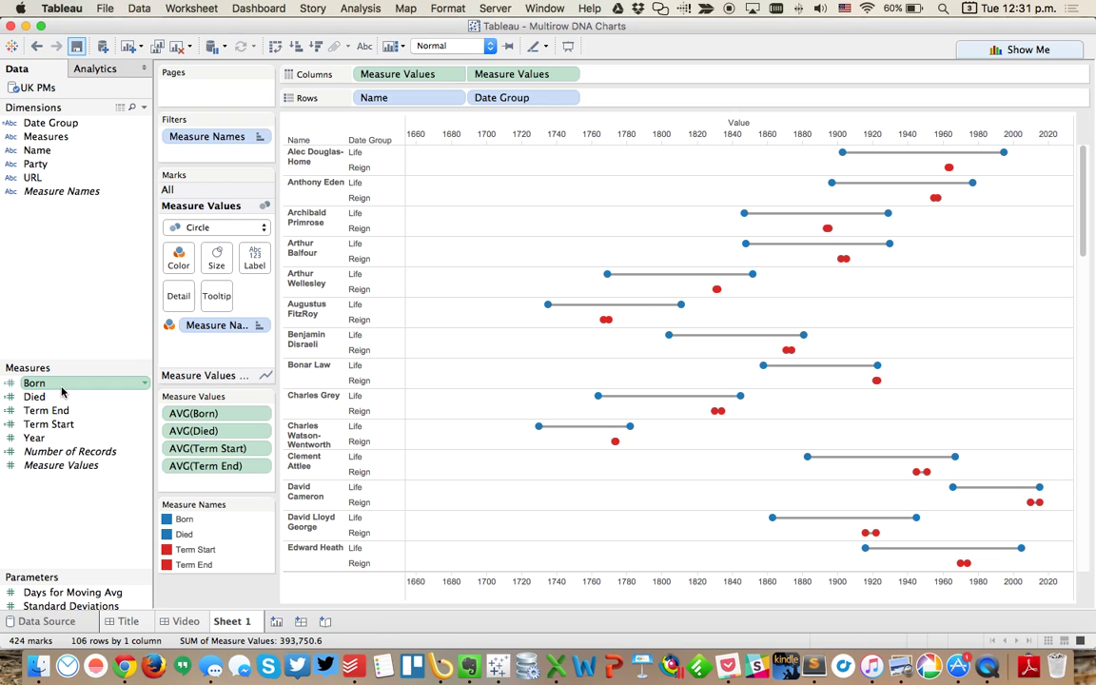
Give Born through Year a custom default number format with 0 decimals and no thousands separators
shift+click(55, 438)
right_click(56, 438)
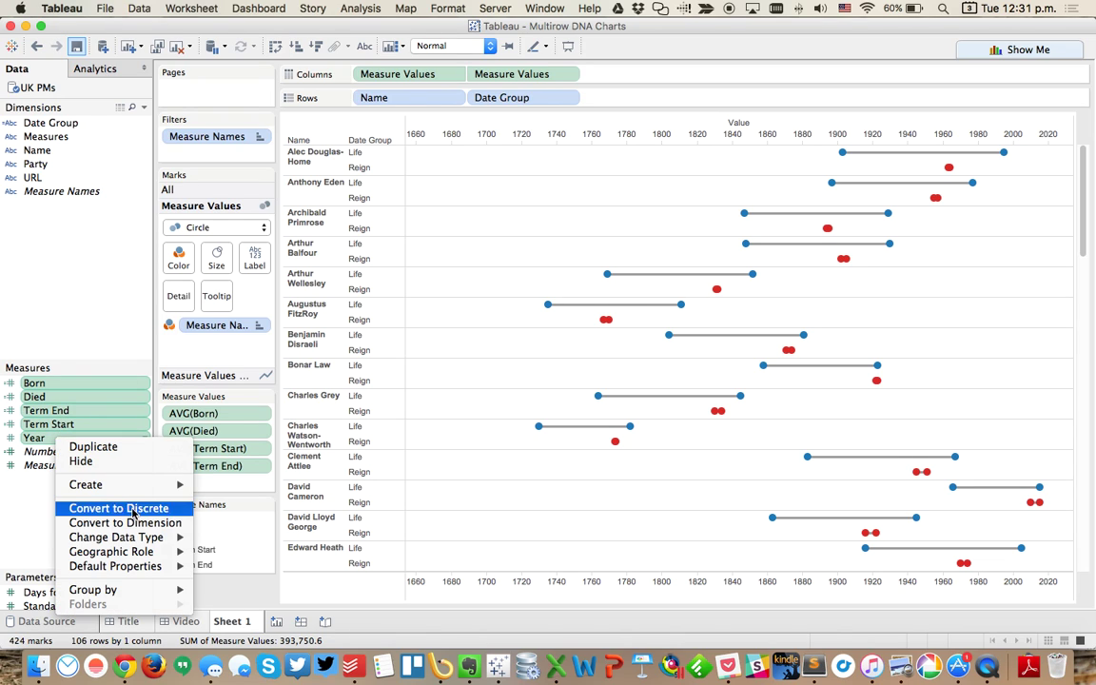
mouse_move(152, 566)
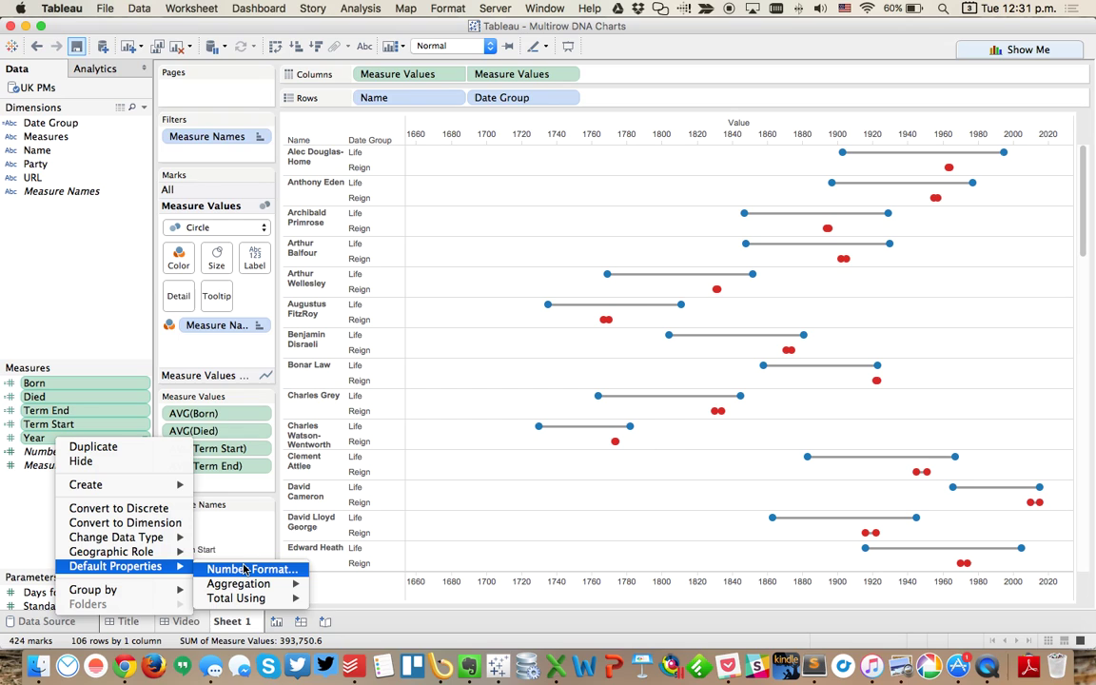
click(247, 569)
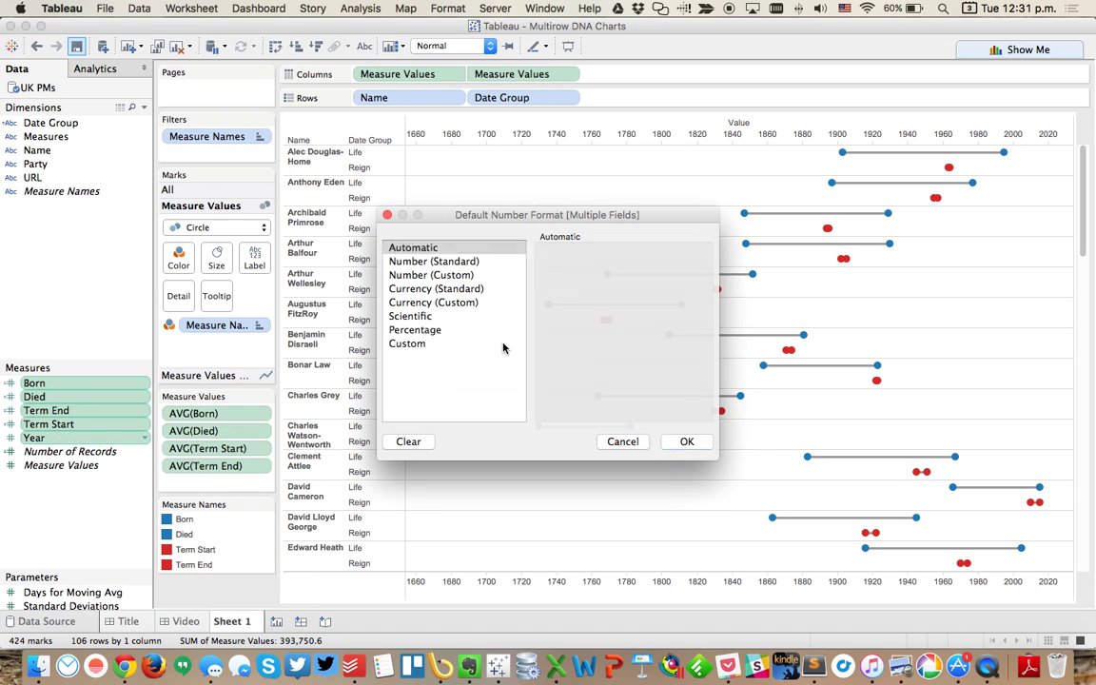
click(455, 275)
click(586, 277)
click(585, 276)
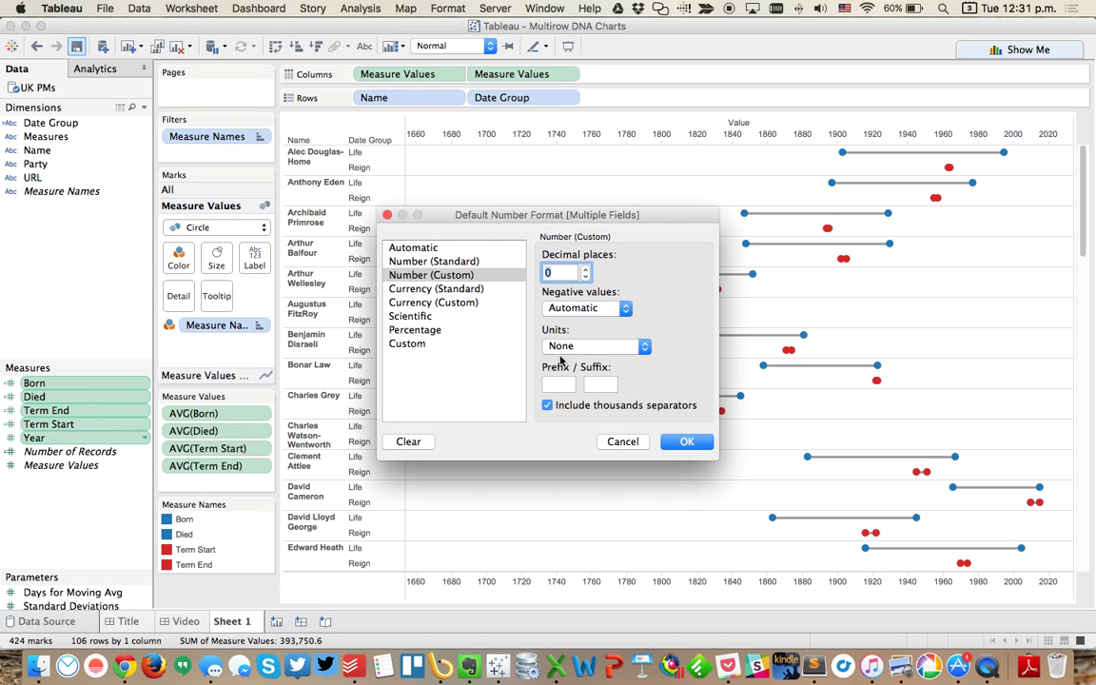
click(547, 406)
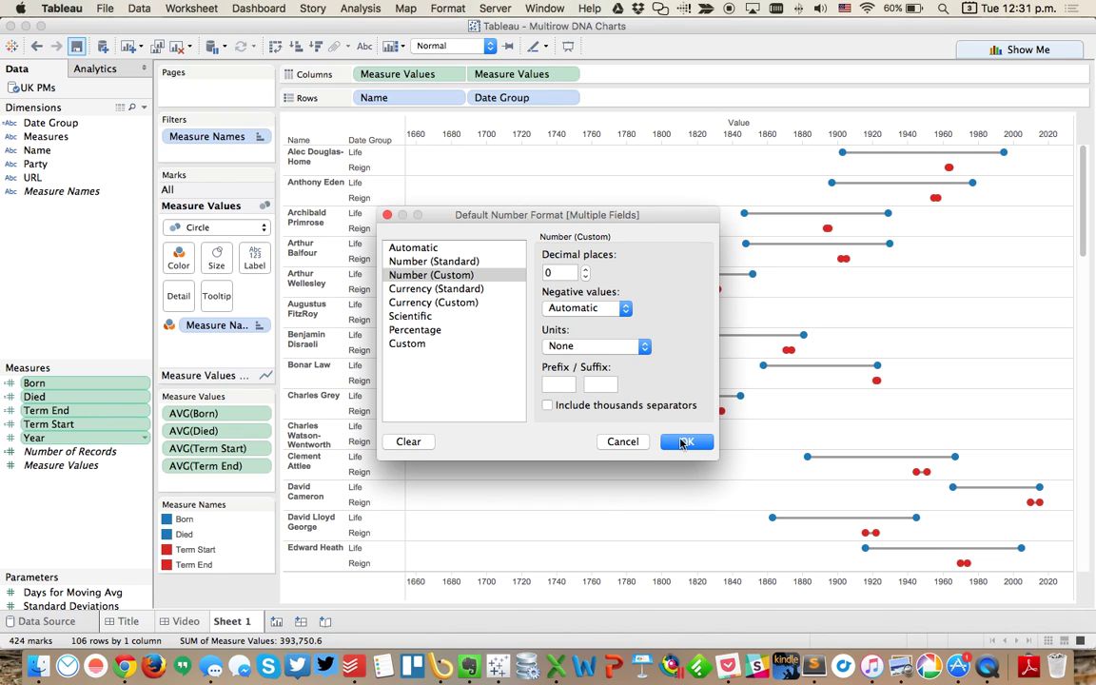
click(685, 441)
mouse_move(535, 428)
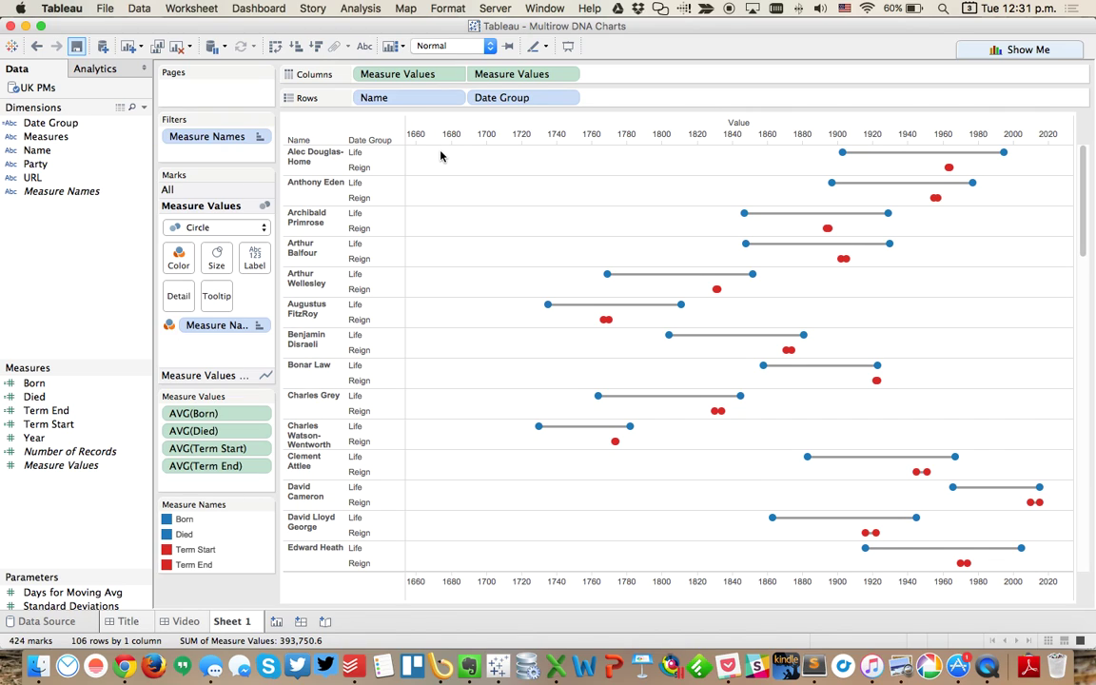
Create a new calculated field named Century
right_click(59, 298)
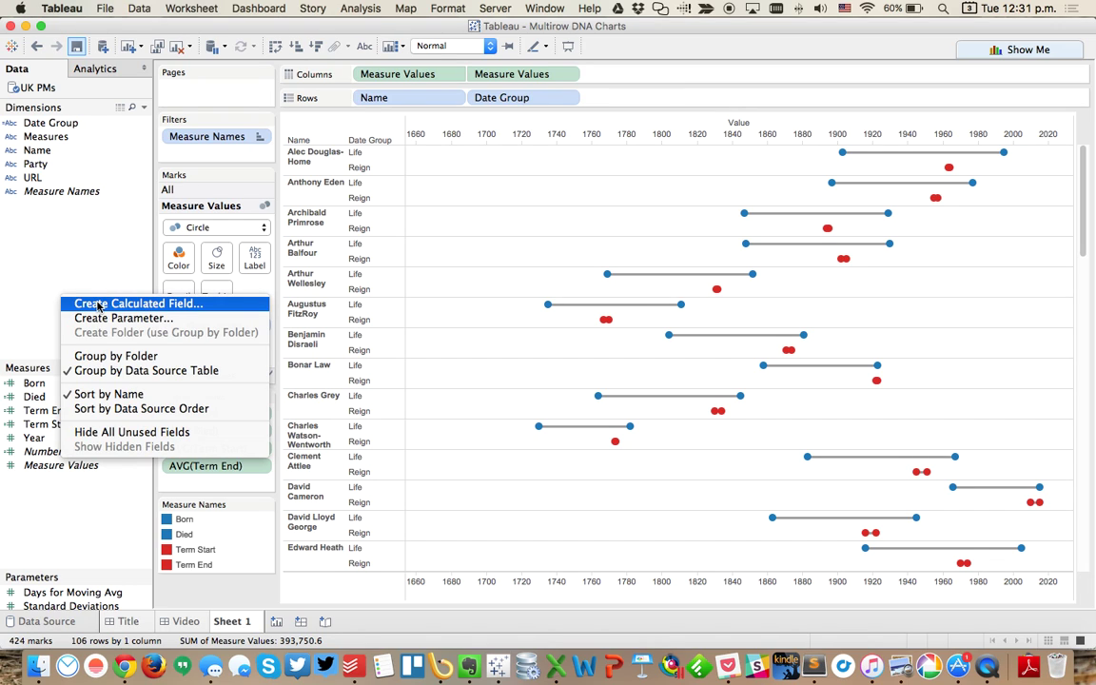
click(98, 305)
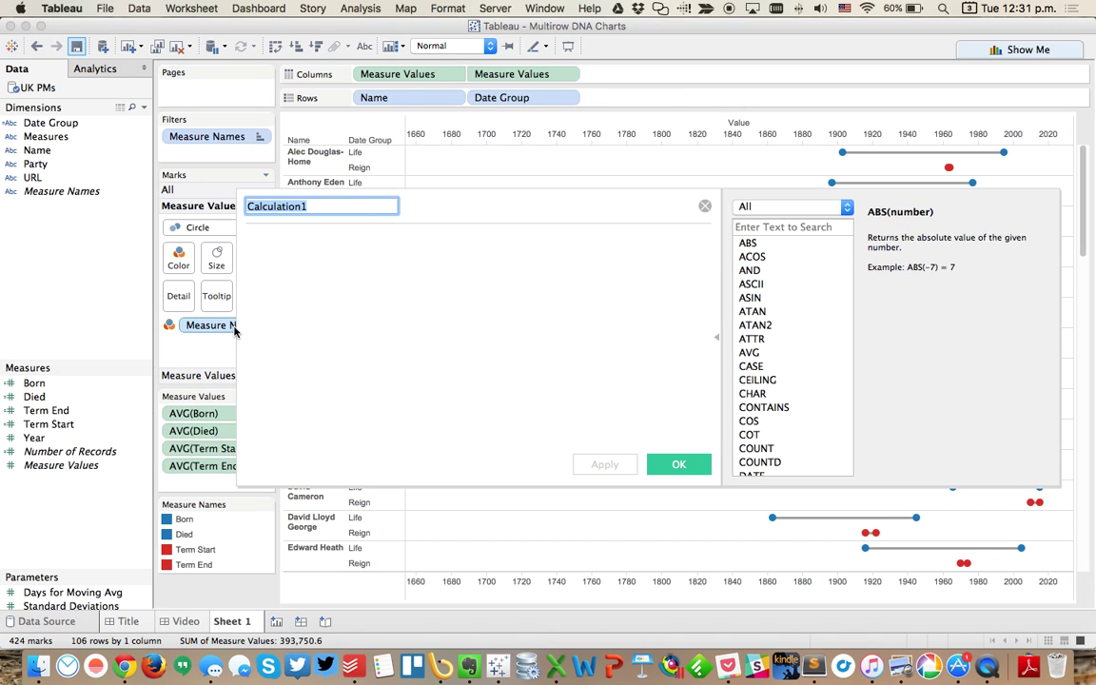
text(Centr)
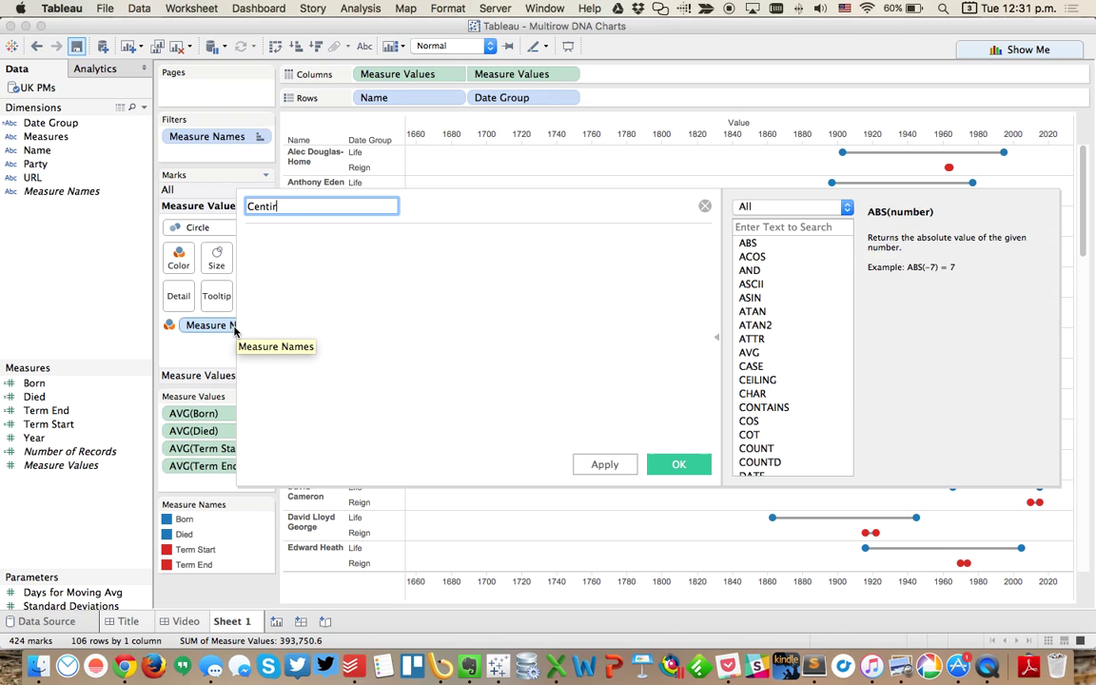
text(ry)
key(Tab)
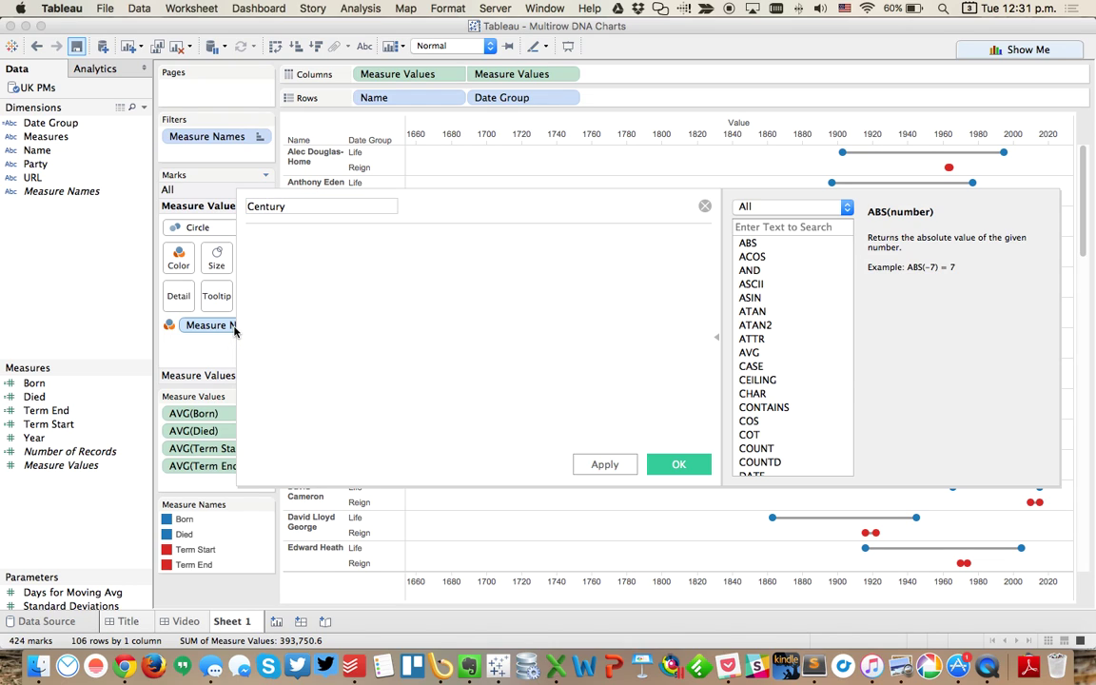
Write the first conditions: LEFT([Year],2)=17 gives '1700s', and =18 gives '1800s'
text(IF )
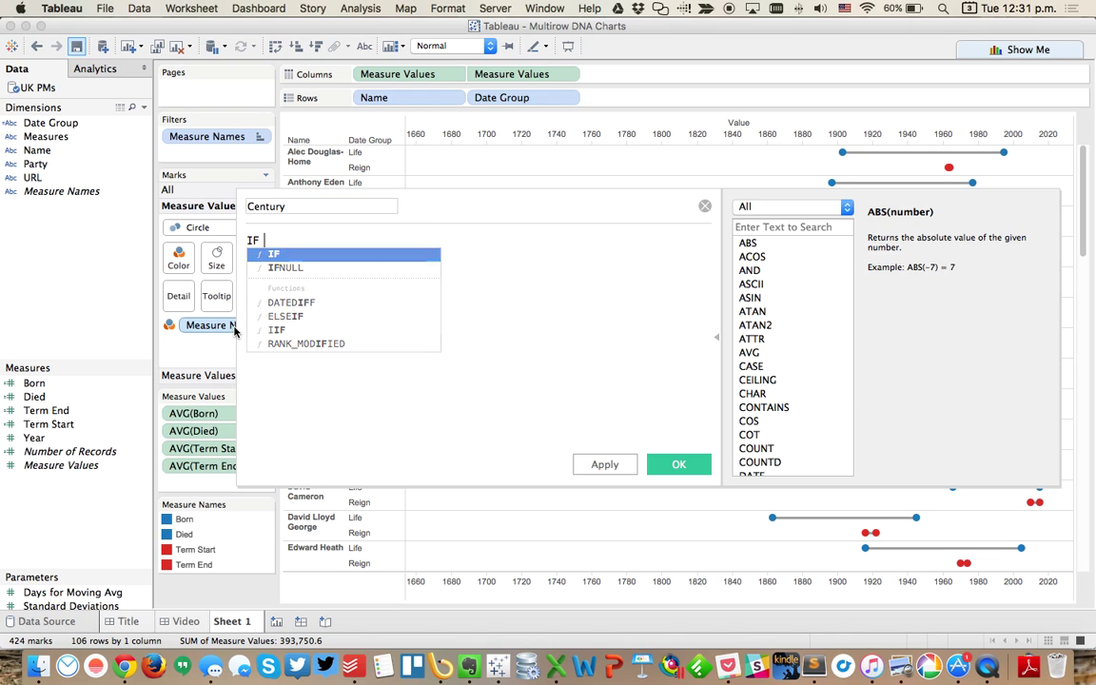
text(LEFT()
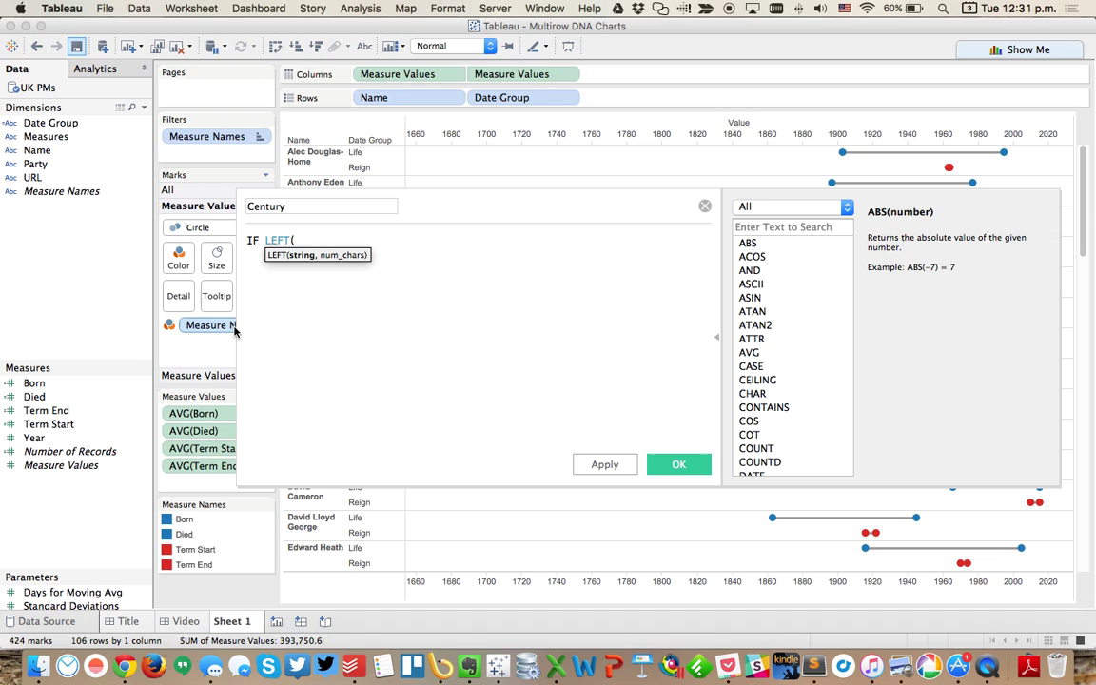
text([Year])
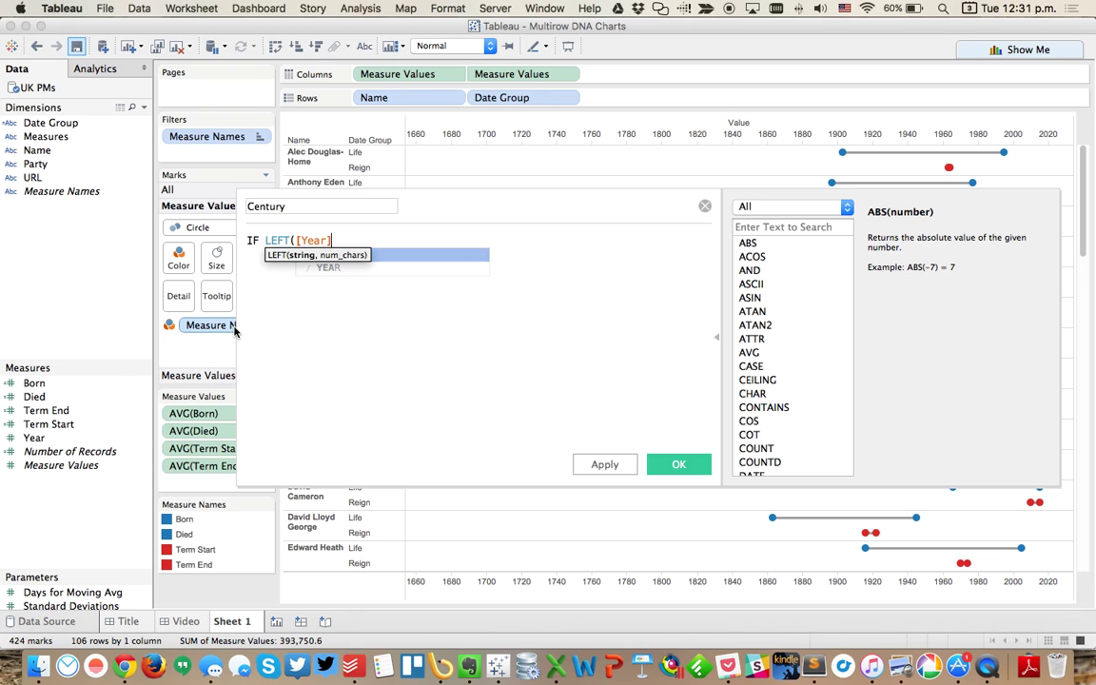
text(,2)=)
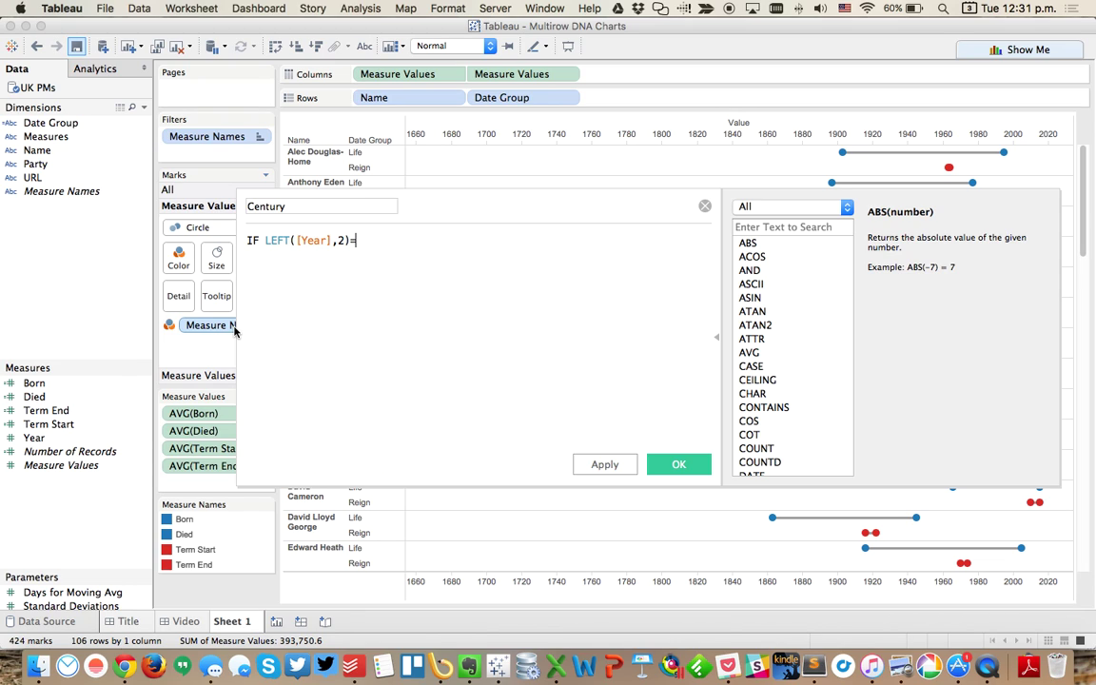
text(17 THEN '1700s)
key(Return)
text(ELSEIF)
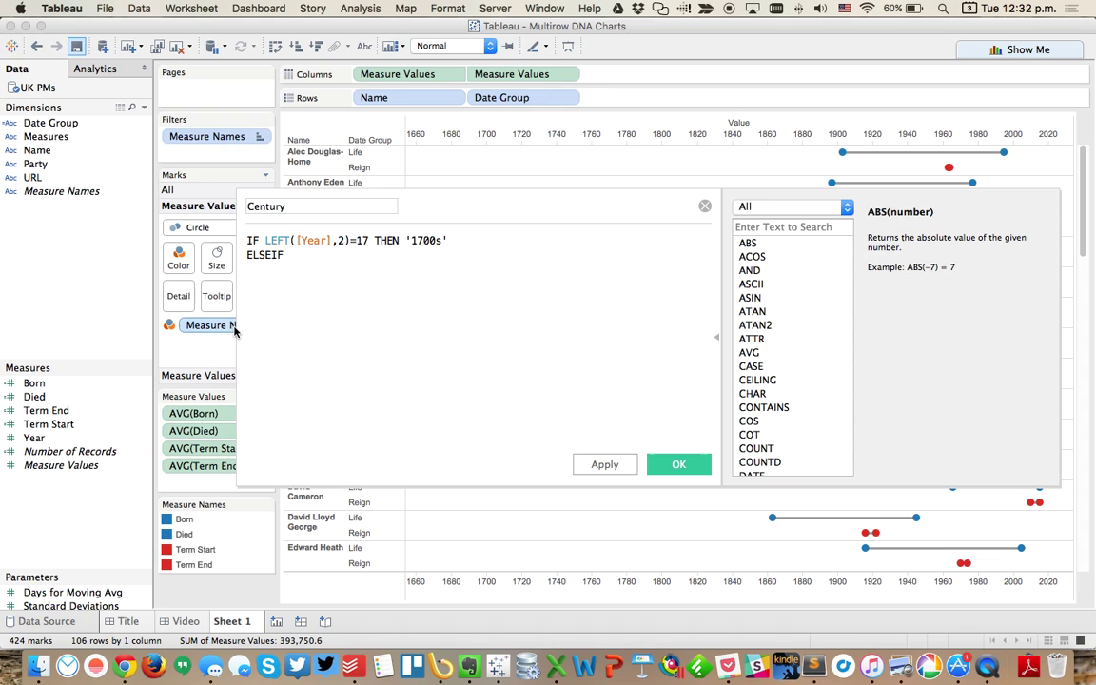
text( left)
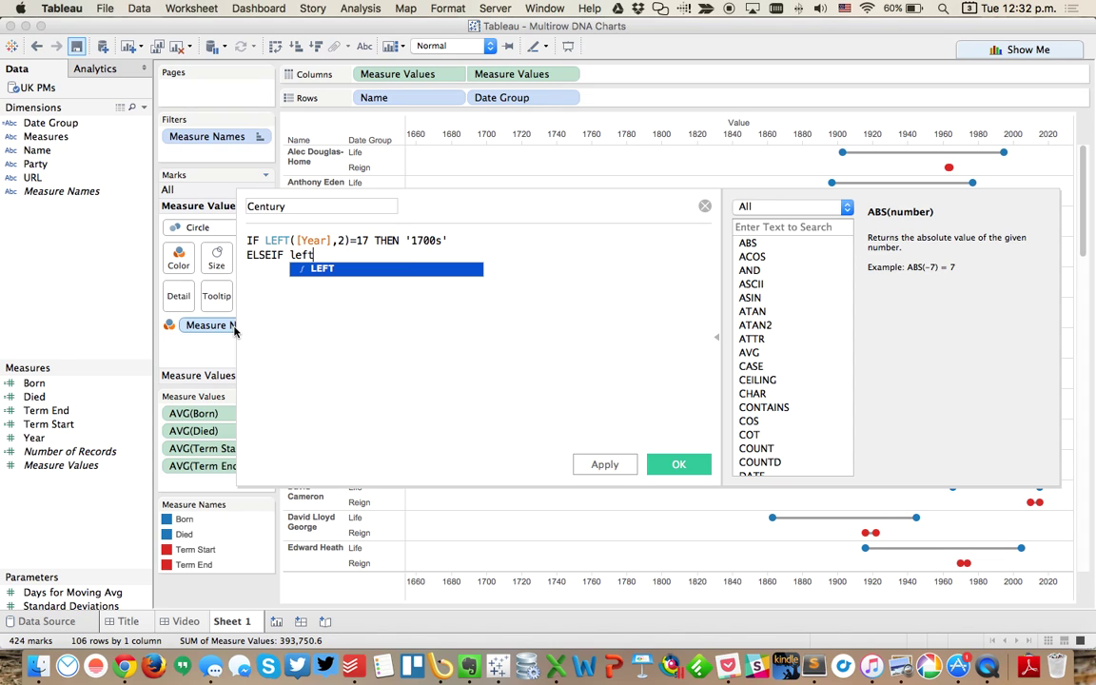
key(Return)
text([yea)
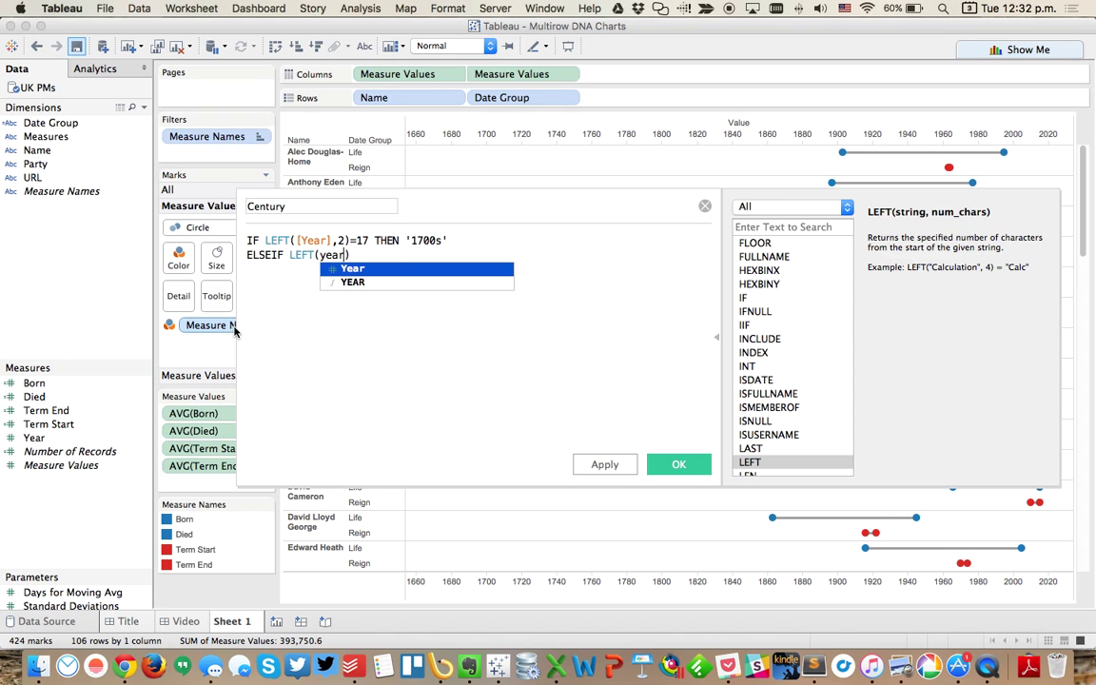
key(Return)
text(,2)
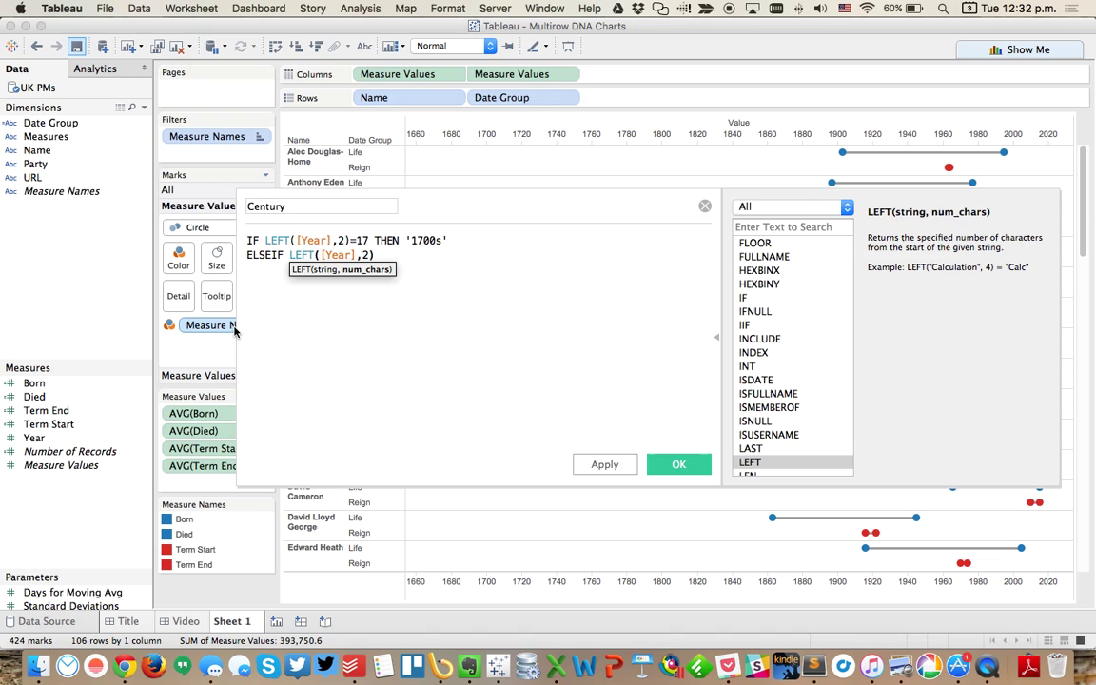
text()=18)
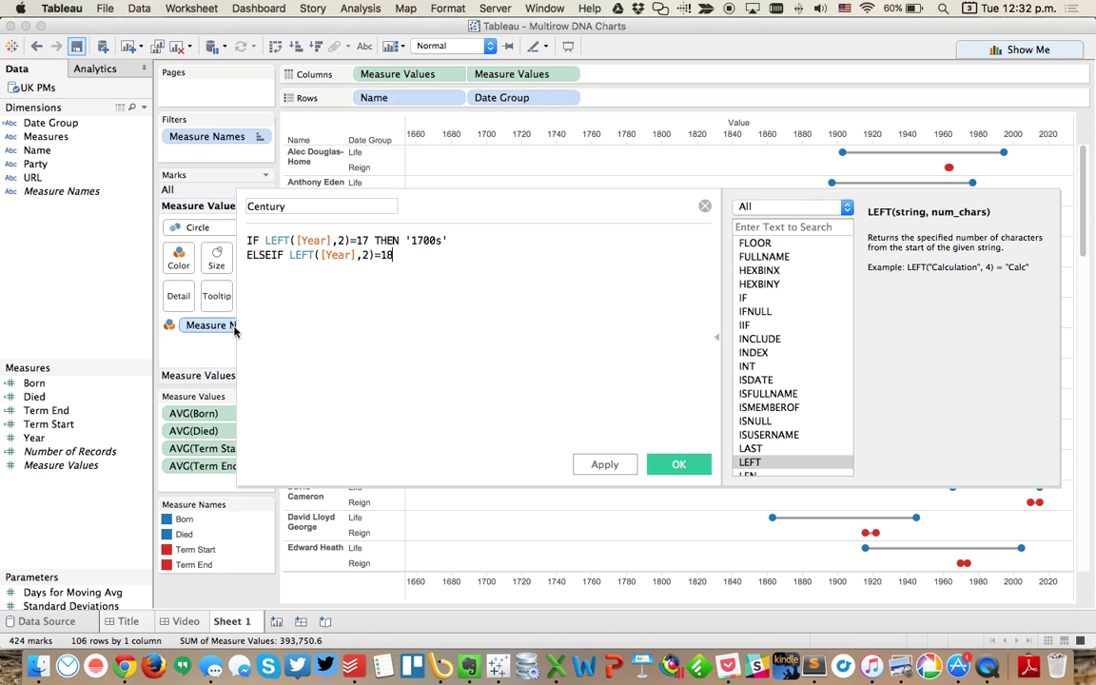
text( THEN '1000s')
key(BackSpace)
key(BackSpace)
key(BackSpace)
key(BackSpace)
key(BackSpace)
text(800s)
Duplicate the ELSEIF line and edit the copies into the 19 and 20 ('2000s') conditions
key(shift+Up)
key(super+c)
key(Right)
key(super+v)
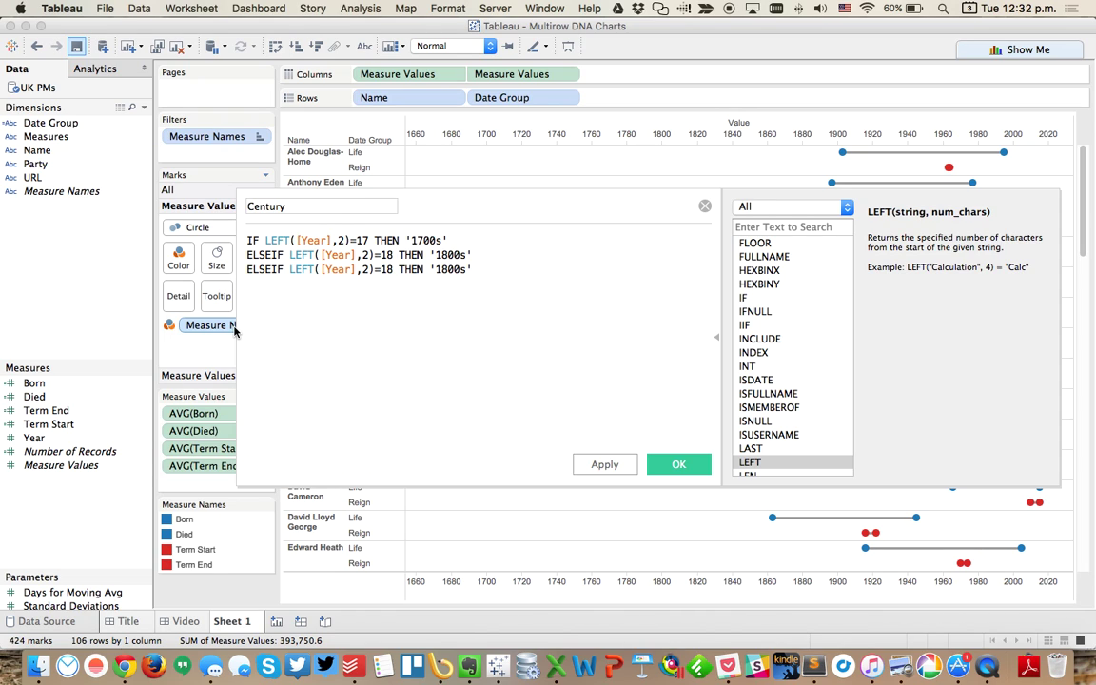
key(Return)
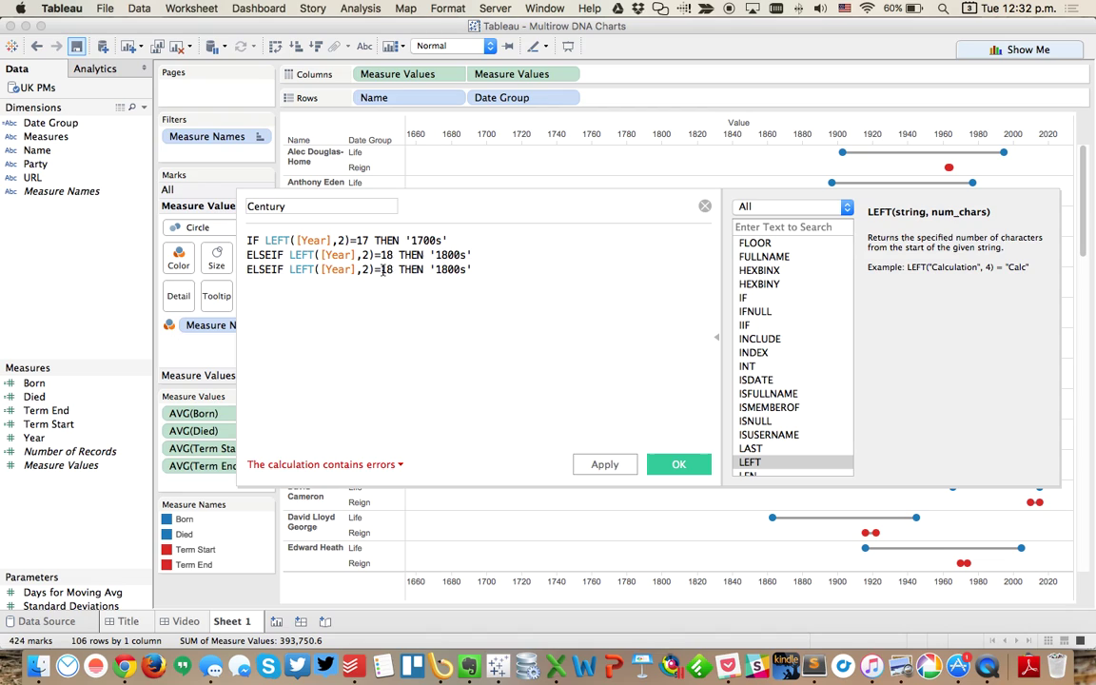
drag(383, 270, 442, 269)
text(9)
text(9)
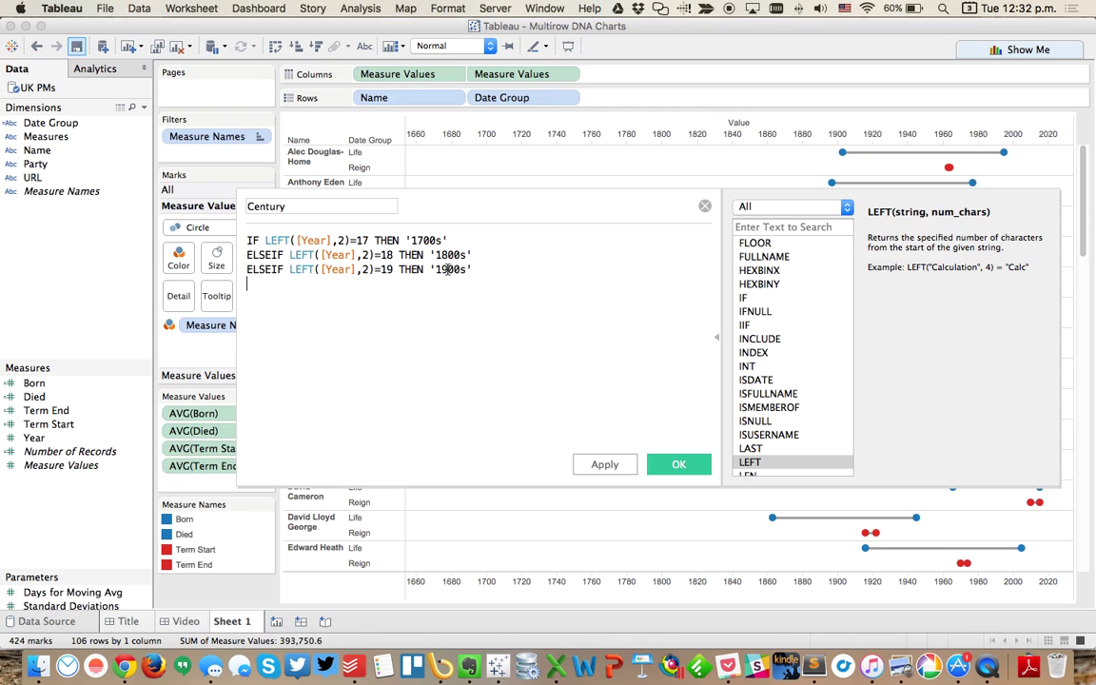
key(cmd+v)
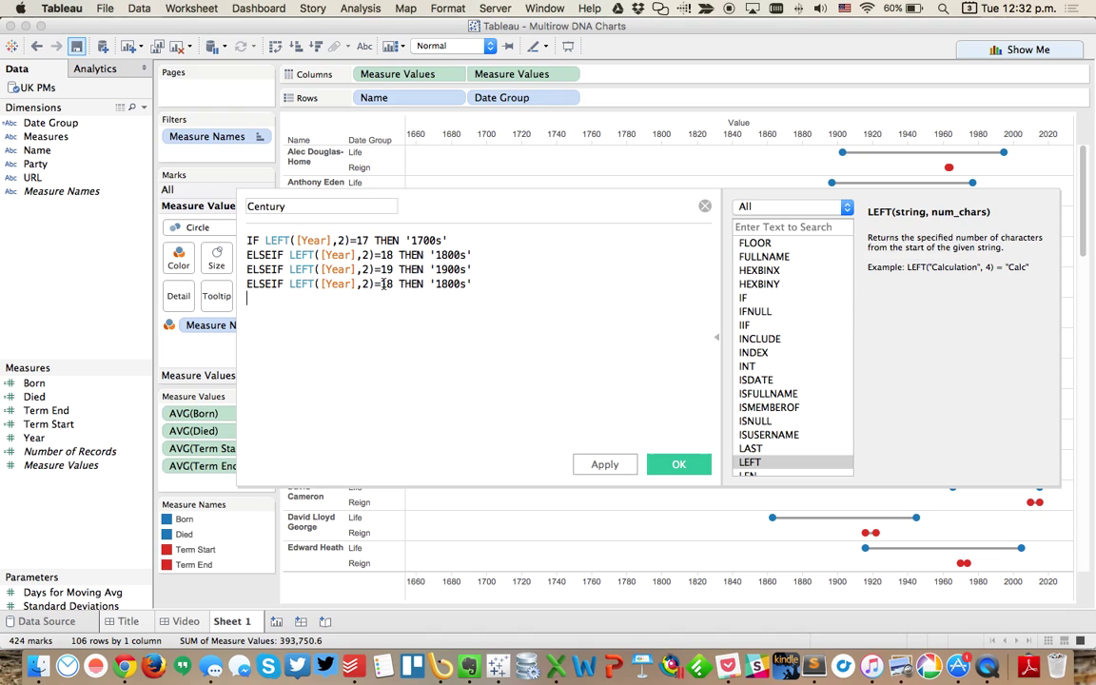
double_click(388, 284)
text(20)
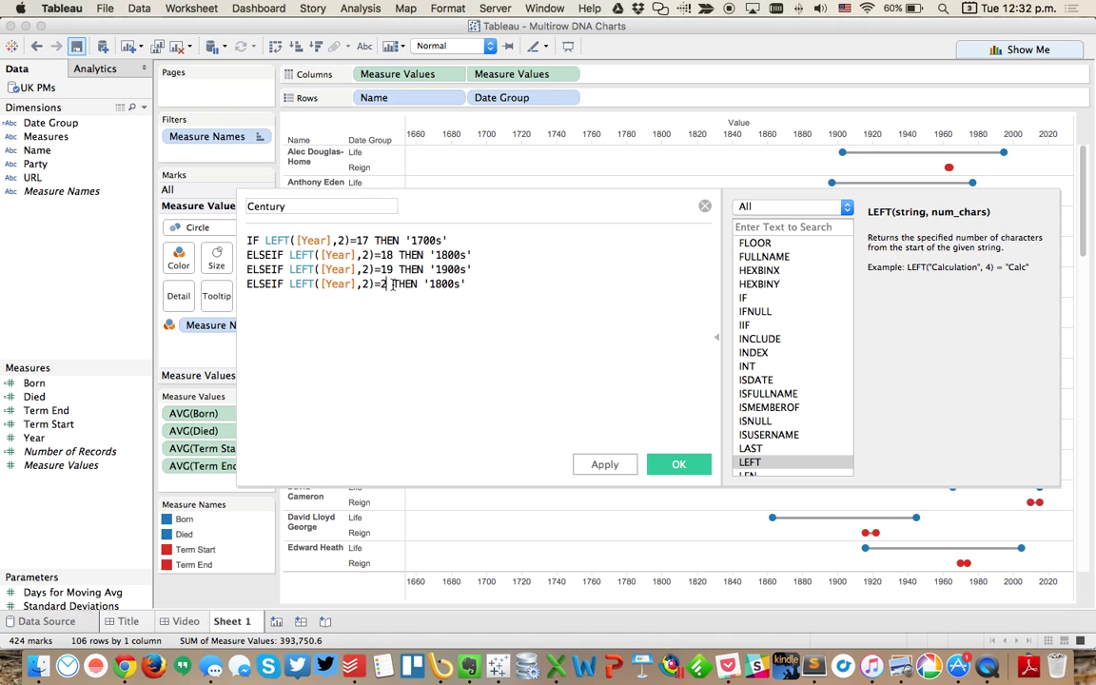
drag(436, 283, 448, 283)
text(20)
Add a final ELSEIF mapping 21 to '2100s' and close the formula with END
key(Return)
text(ELSE)
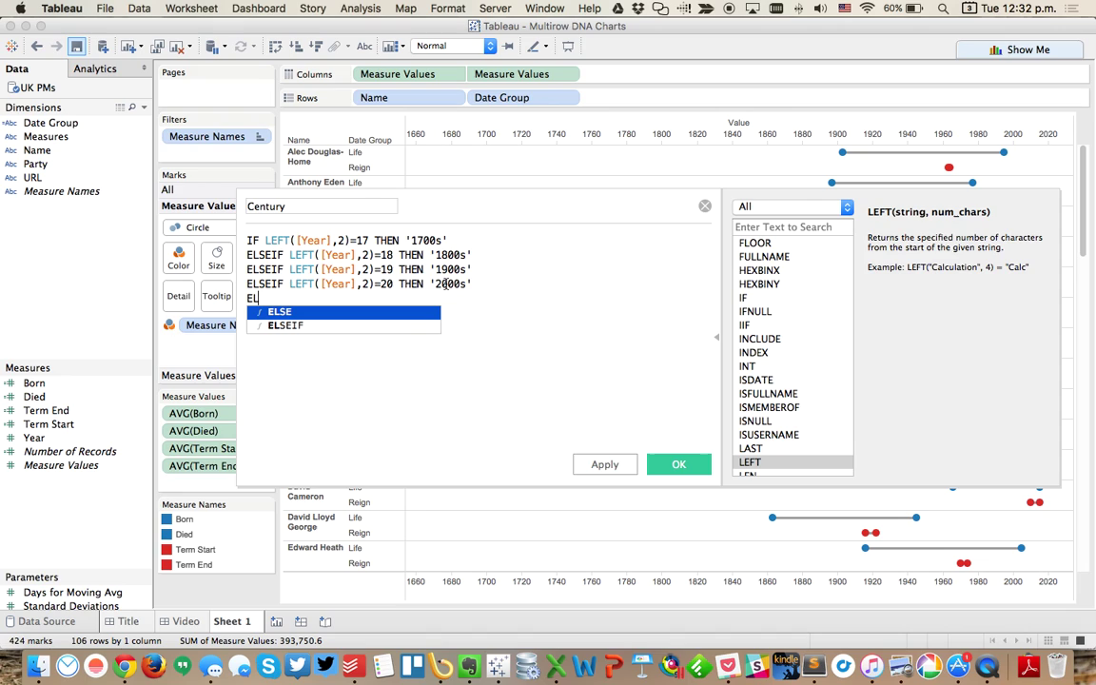
key(BackSpace)
key(BackSpace)
key(BackSpace)
key(BackSpace)
key(BackSpace)
key(ctrl+v)
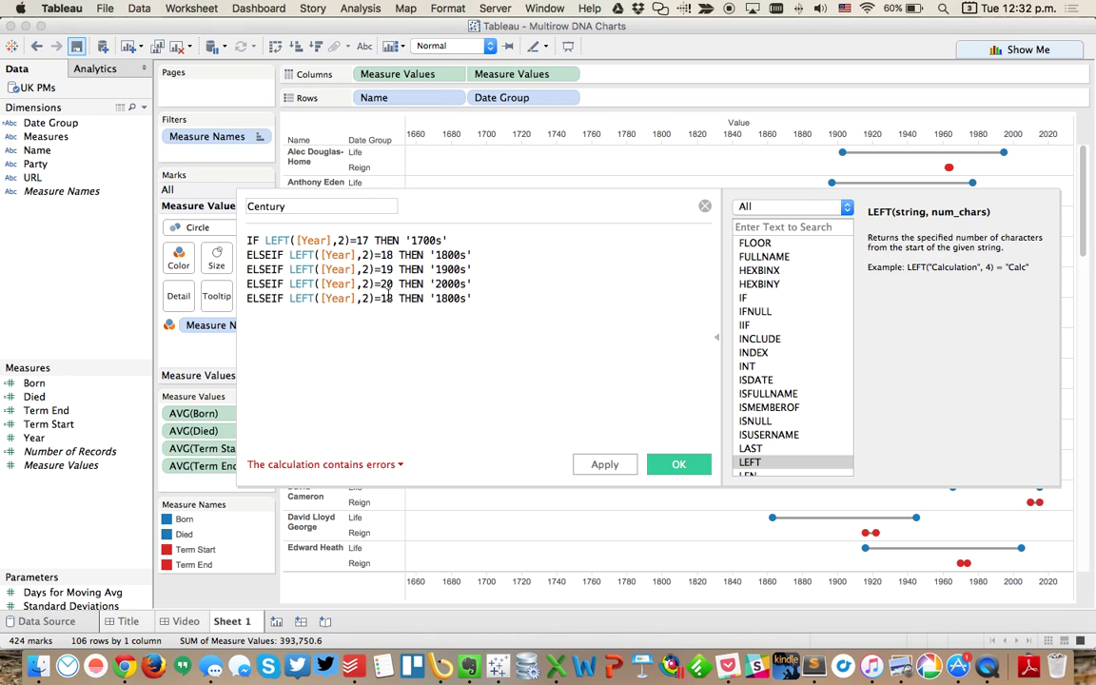
click(393, 298)
key(BackSpace)
key(BackSpace)
text(21)
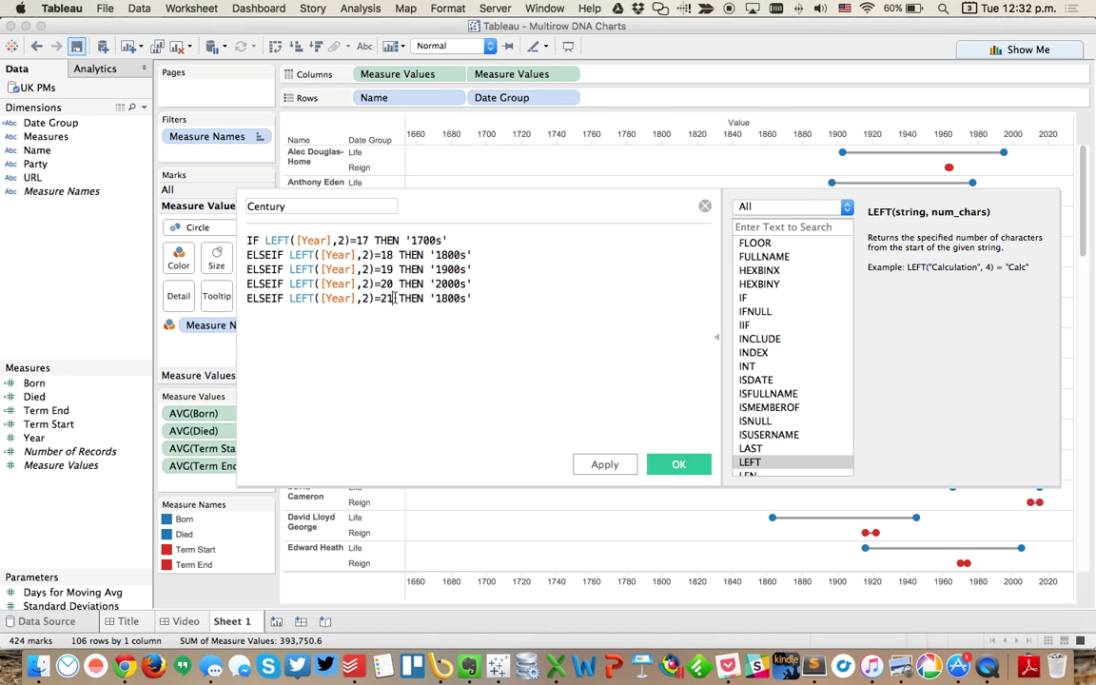
click(449, 298)
key(BackSpace)
key(BackSpace)
text(2100s' )
text(END)
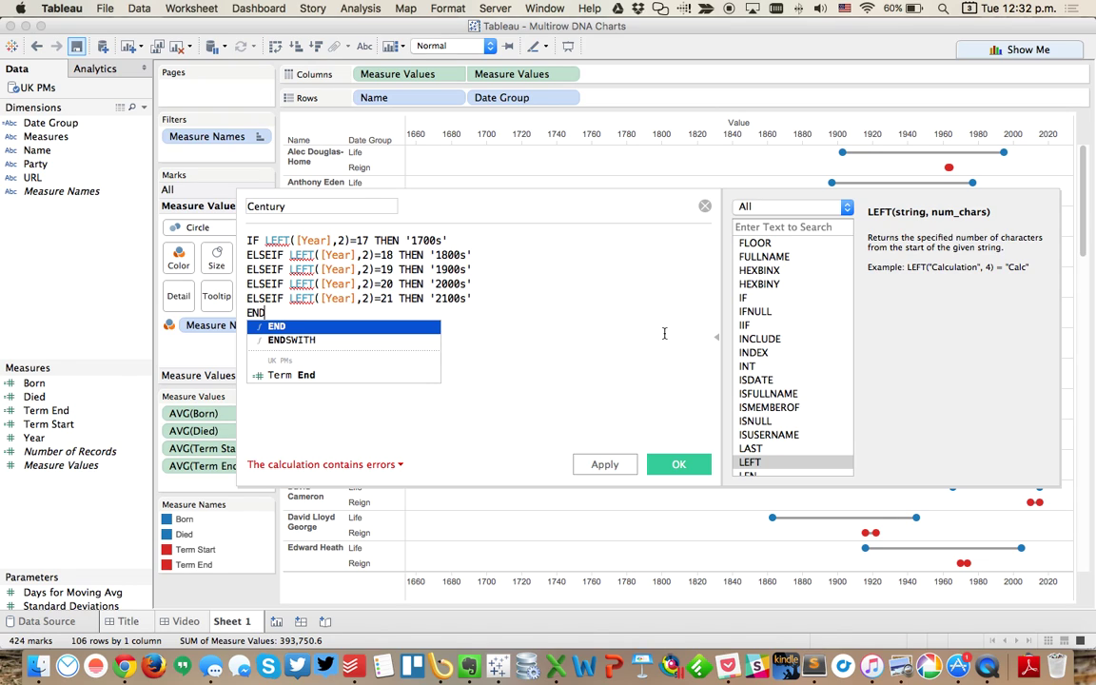
key(Escape)
Review the error details and wrap every [Year] inside LEFT with STR()
click(381, 465)
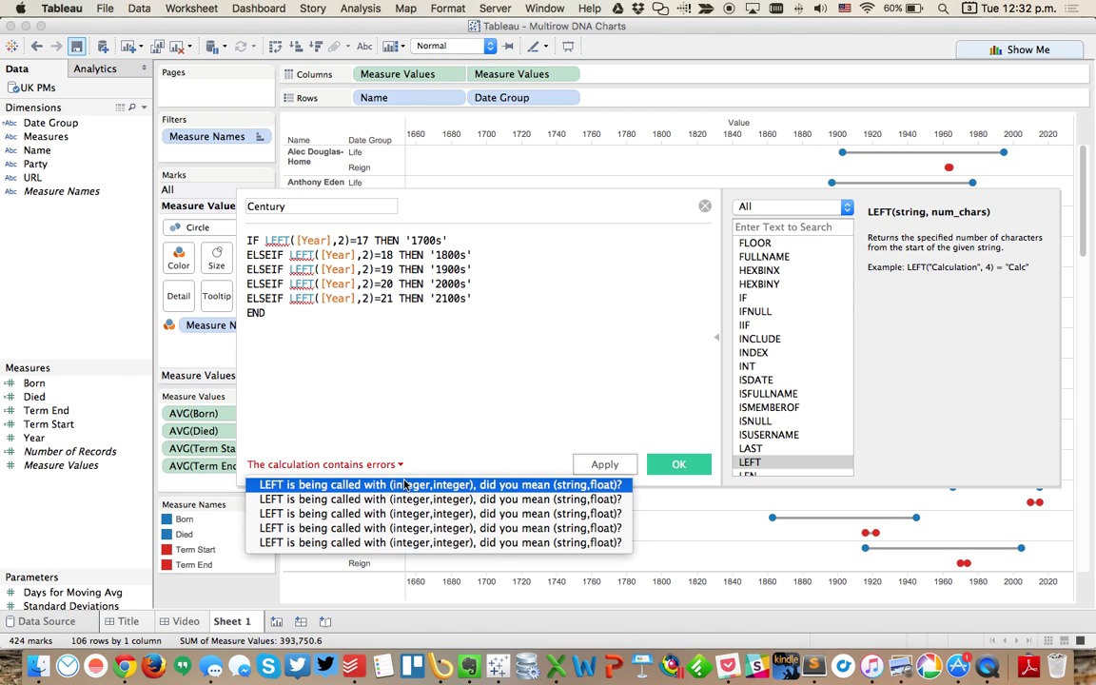
click(294, 244)
click(294, 244)
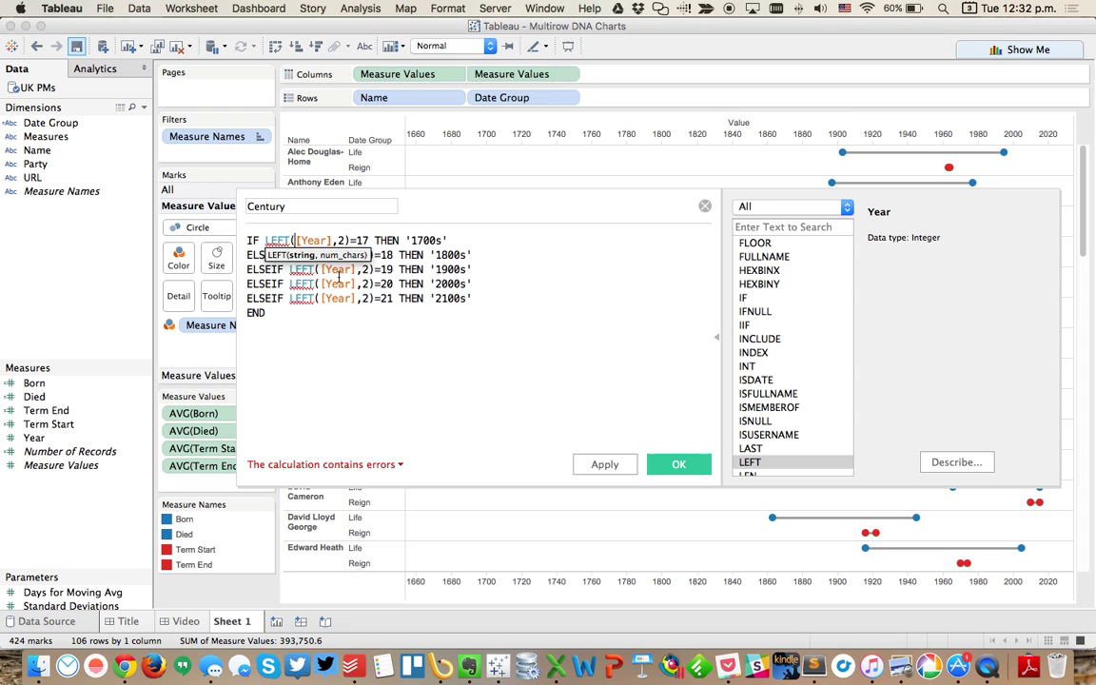
text(STR()
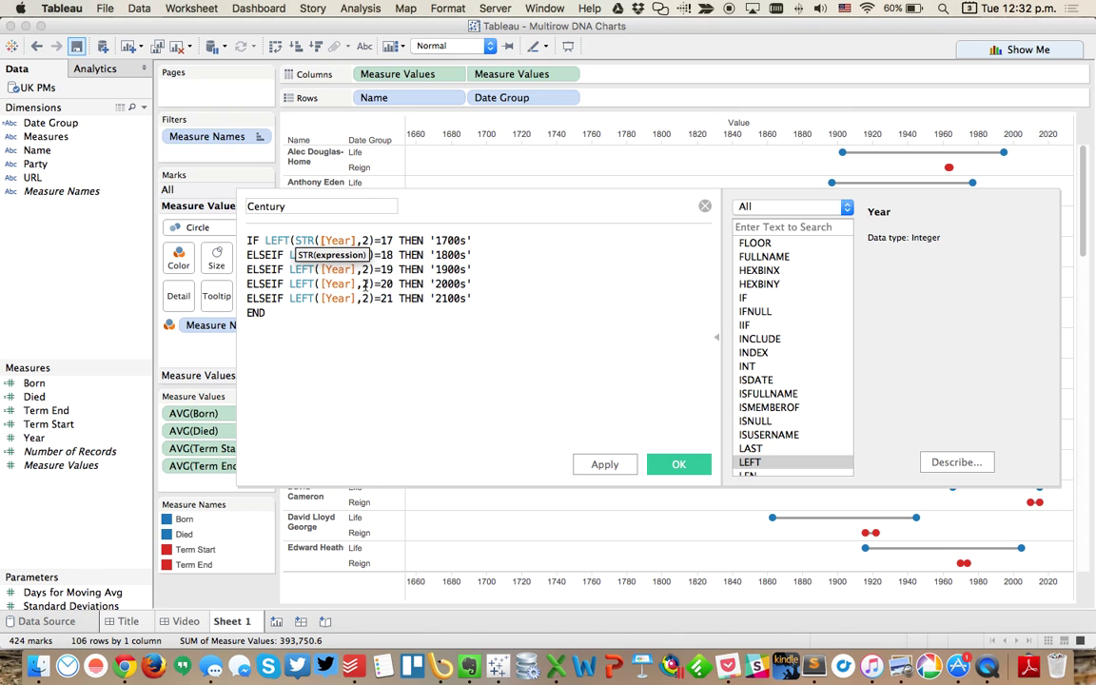
text())
key(Down)
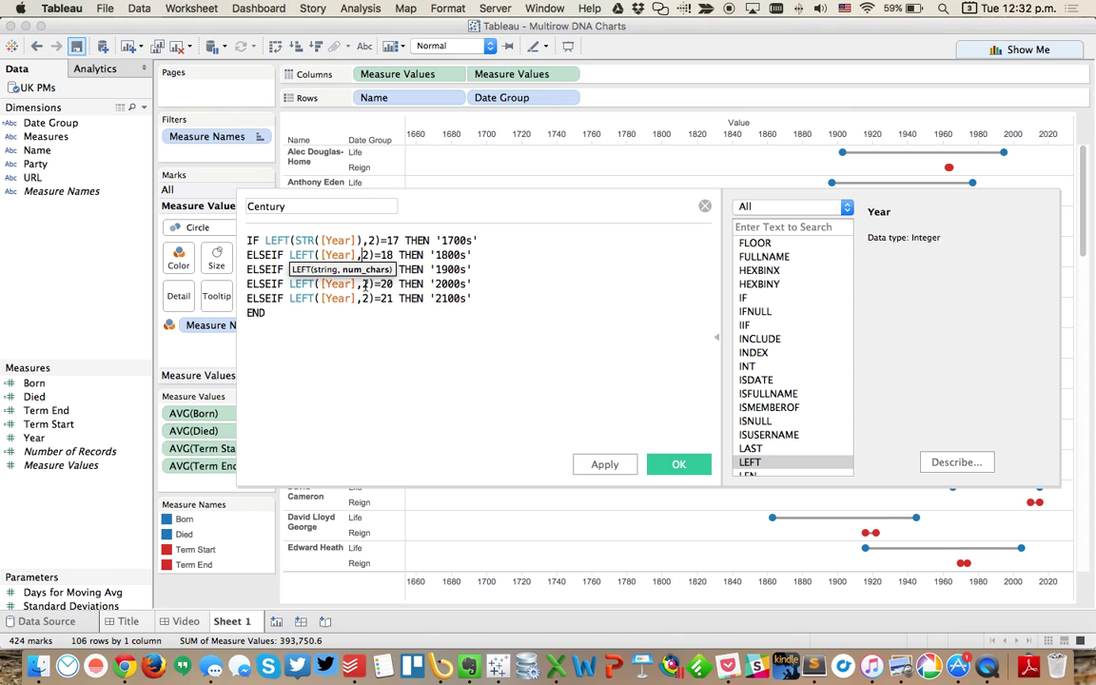
text(STR()
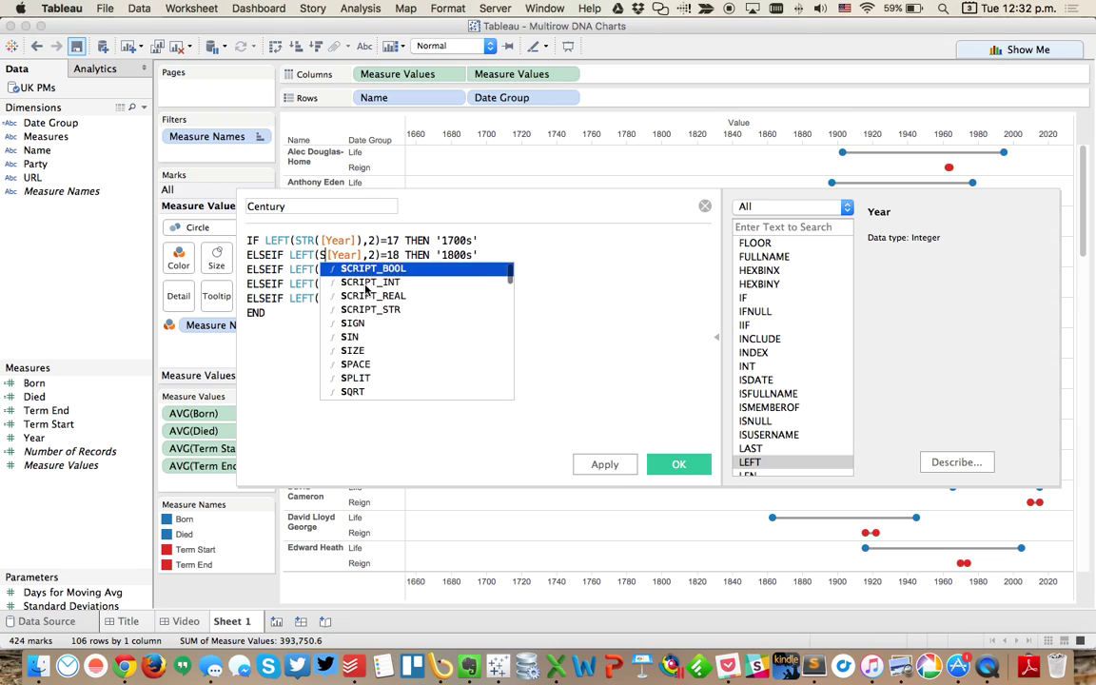
text())
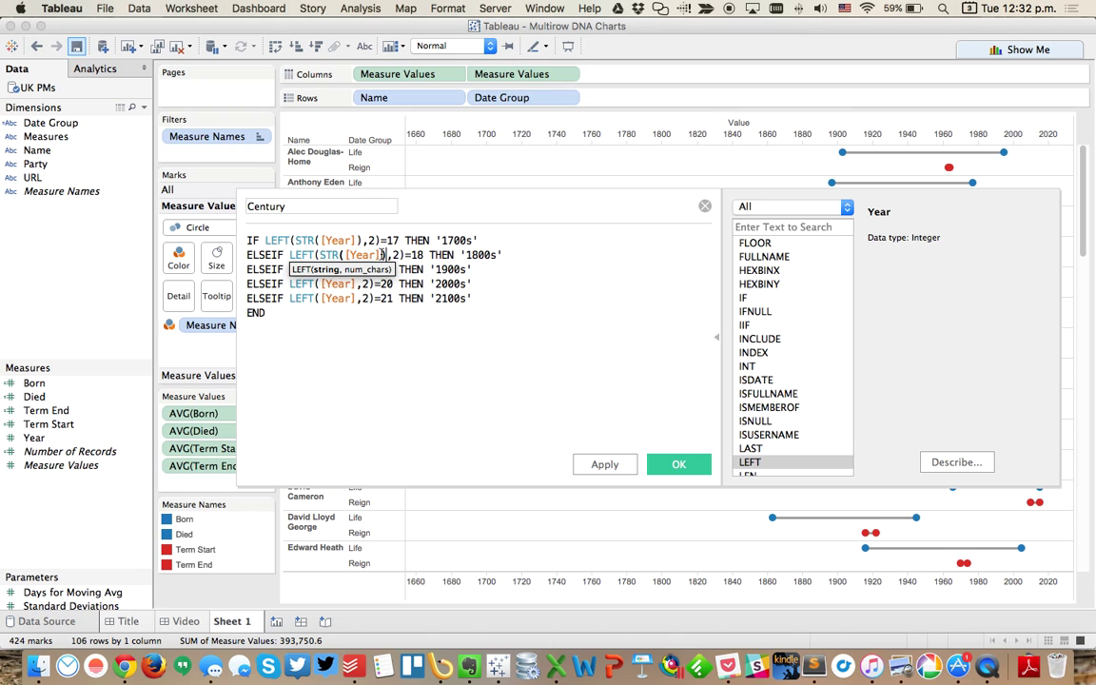
drag(387, 255, 321, 255)
key(super+c)
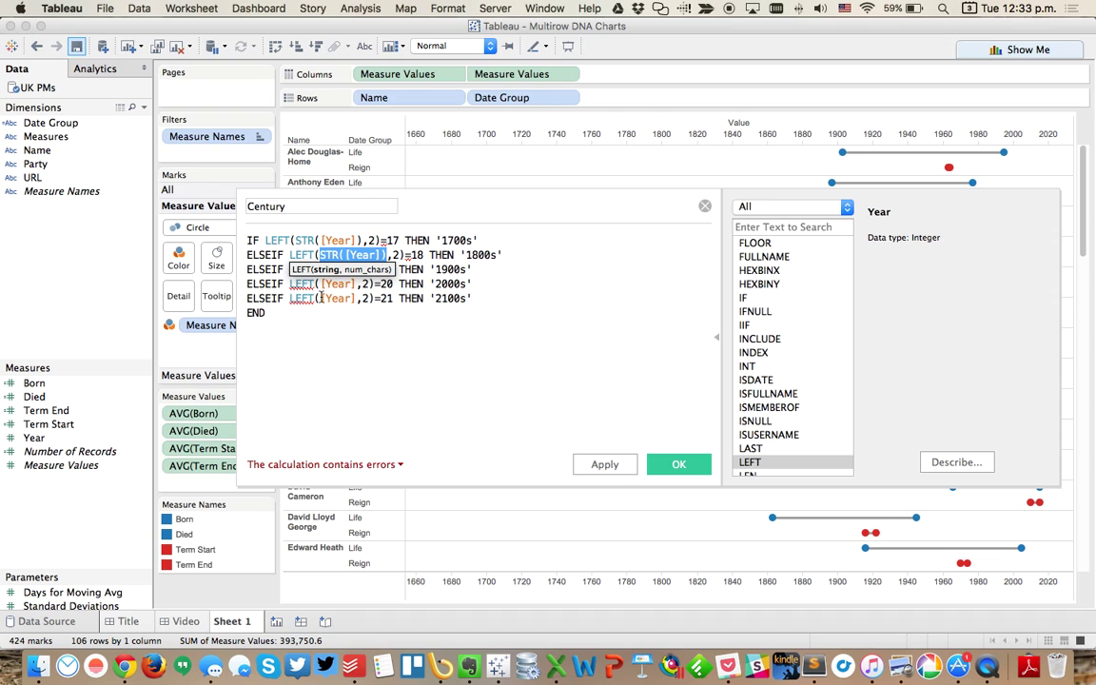
drag(323, 297, 354, 269)
key(super+v)
key(super+v)
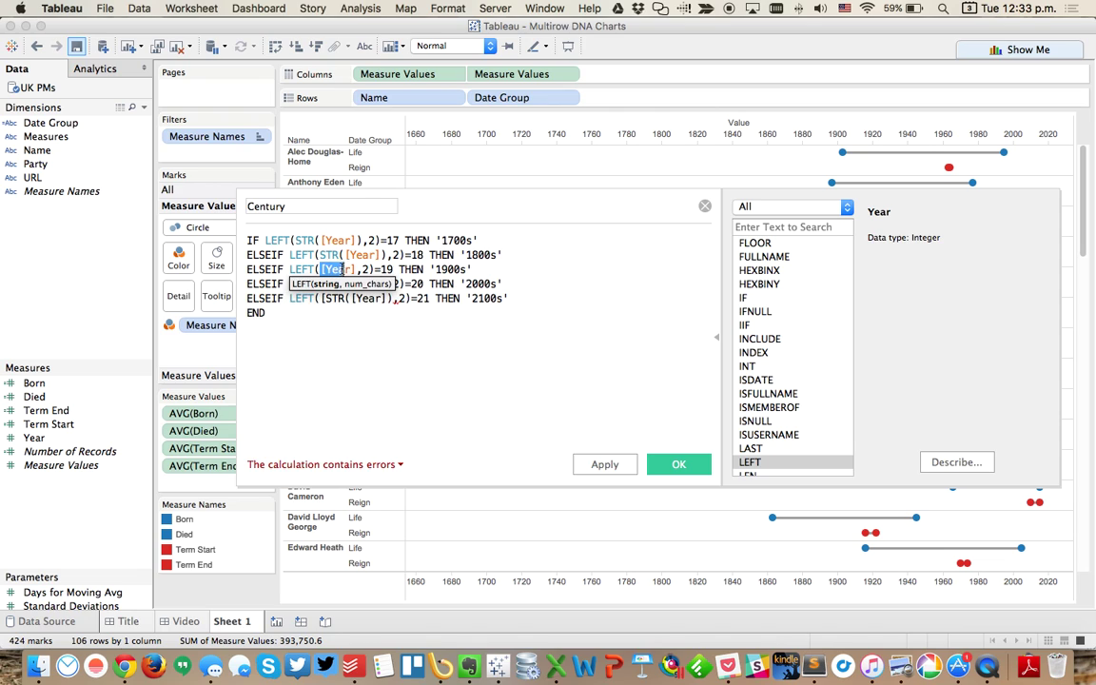
key(super+v)
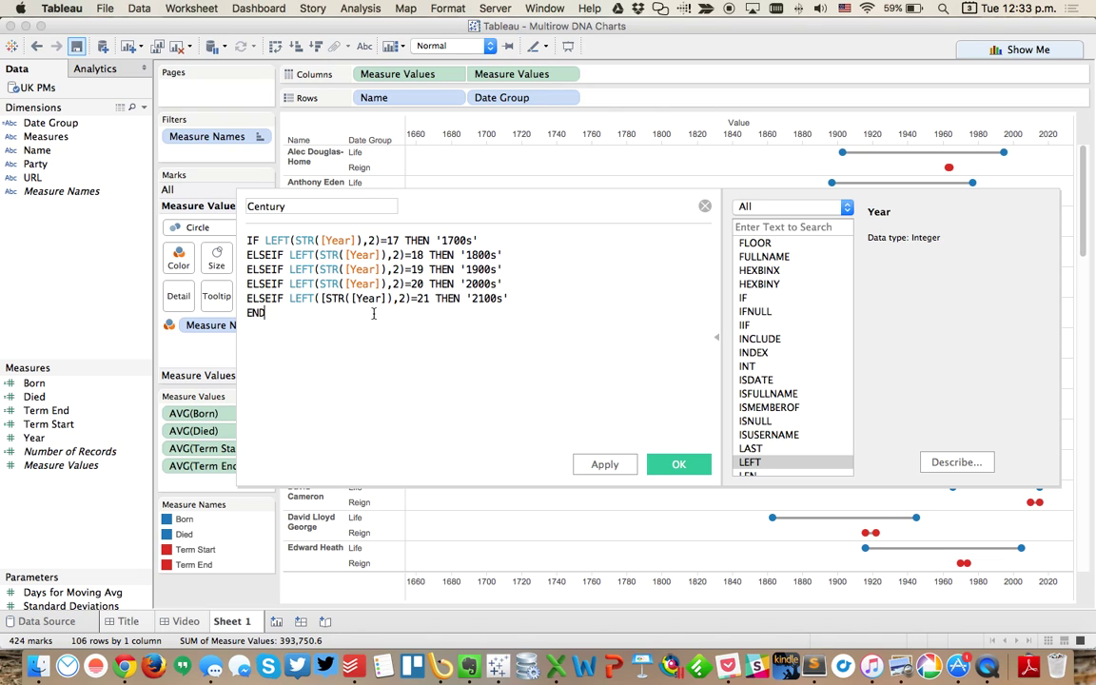
click(324, 297)
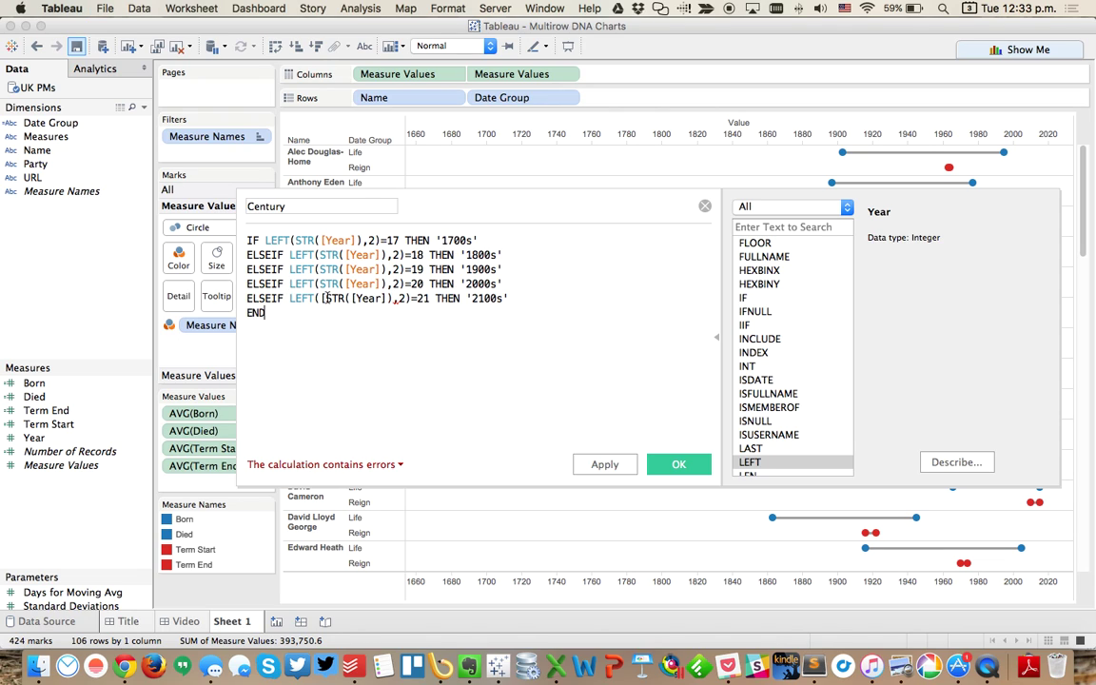
key(BackSpace)
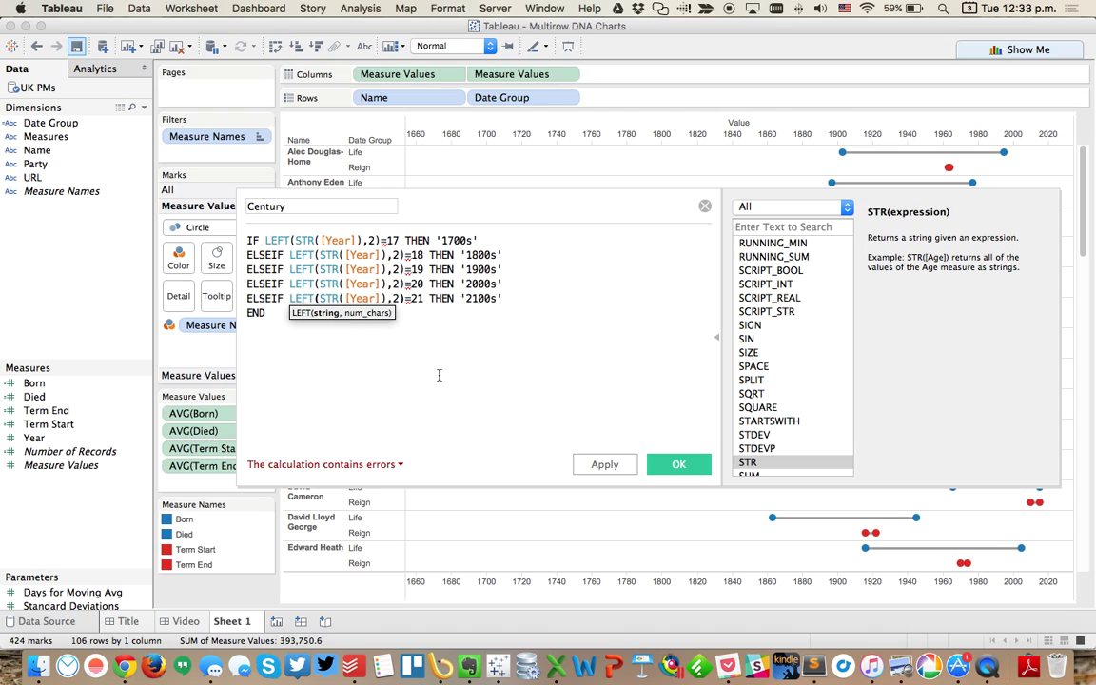
Put quotes around the comparison values 17, 18, 19, 20 and 21 so they compare as text
click(388, 241)
text(')
key(Right)
key(Right)
text('17')
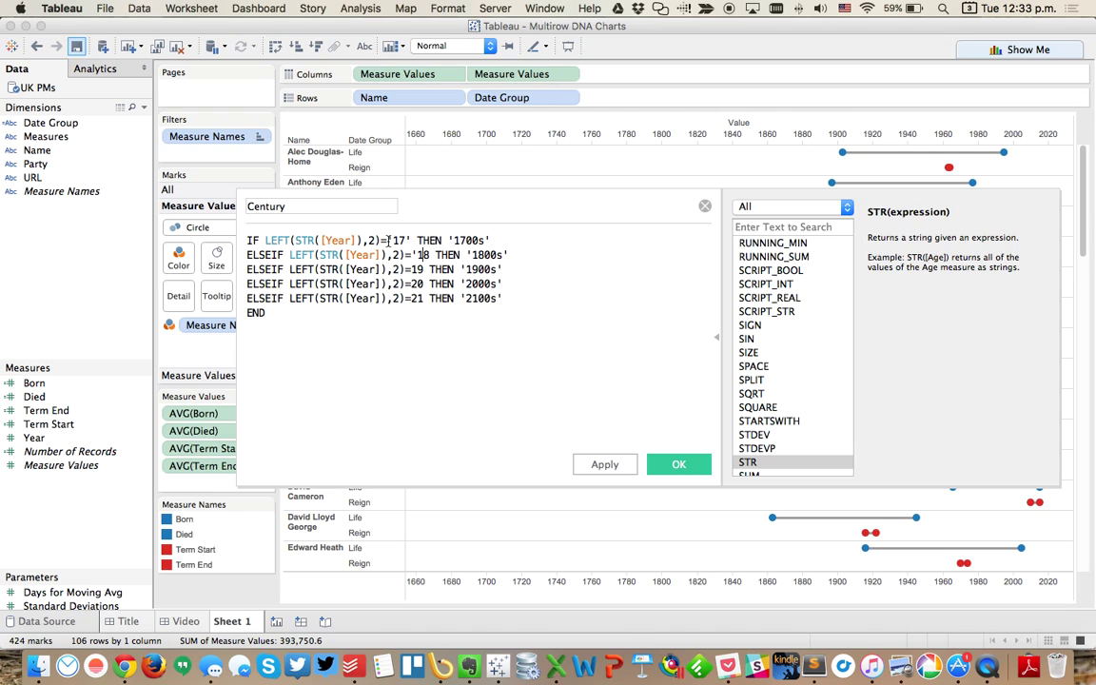
key(Right)
key(Right)
text(')
key(Down)
key(Left)
text(')
key(Right)
key(Right)
text(')
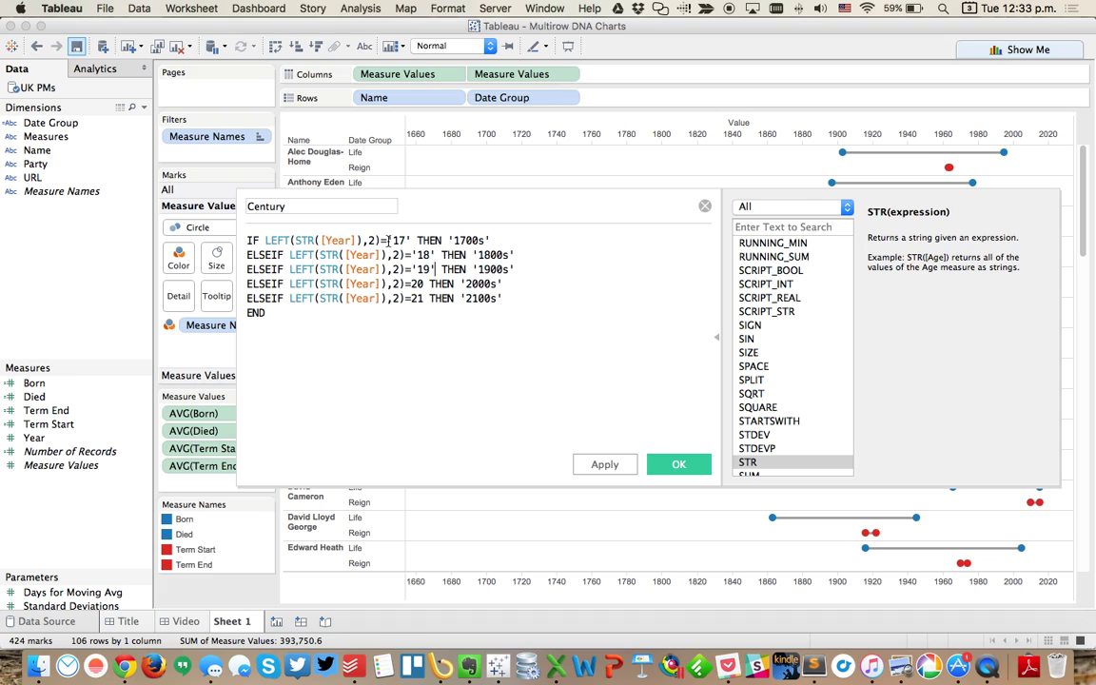
key(Left)
key(Left)
text(')
key(Right)
key(Right)
text(')
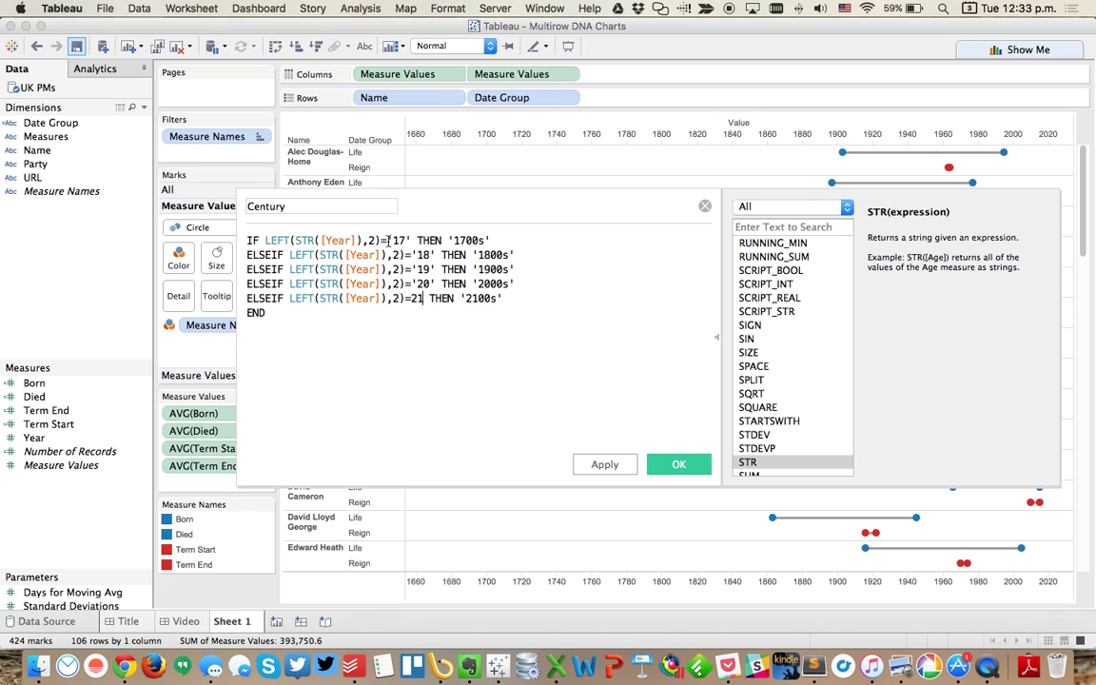
key(Left)
key(Left)
text(')
key(Right)
text(')
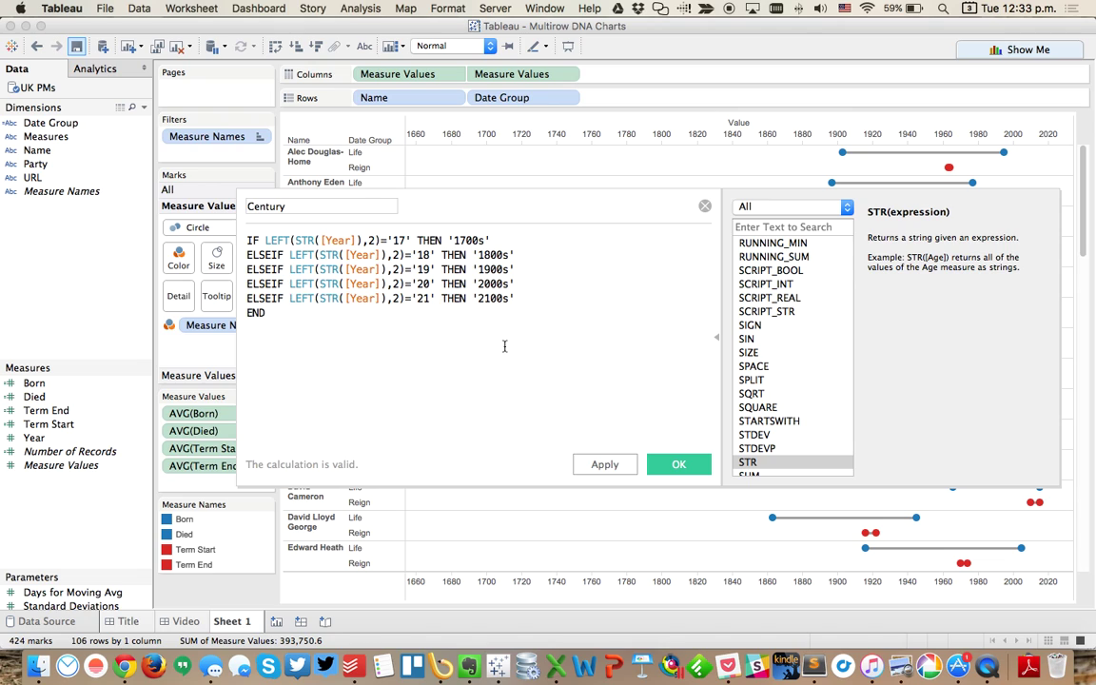
Save the Century calculation and add it as a Single Value (List) filter on the chart
click(666, 463)
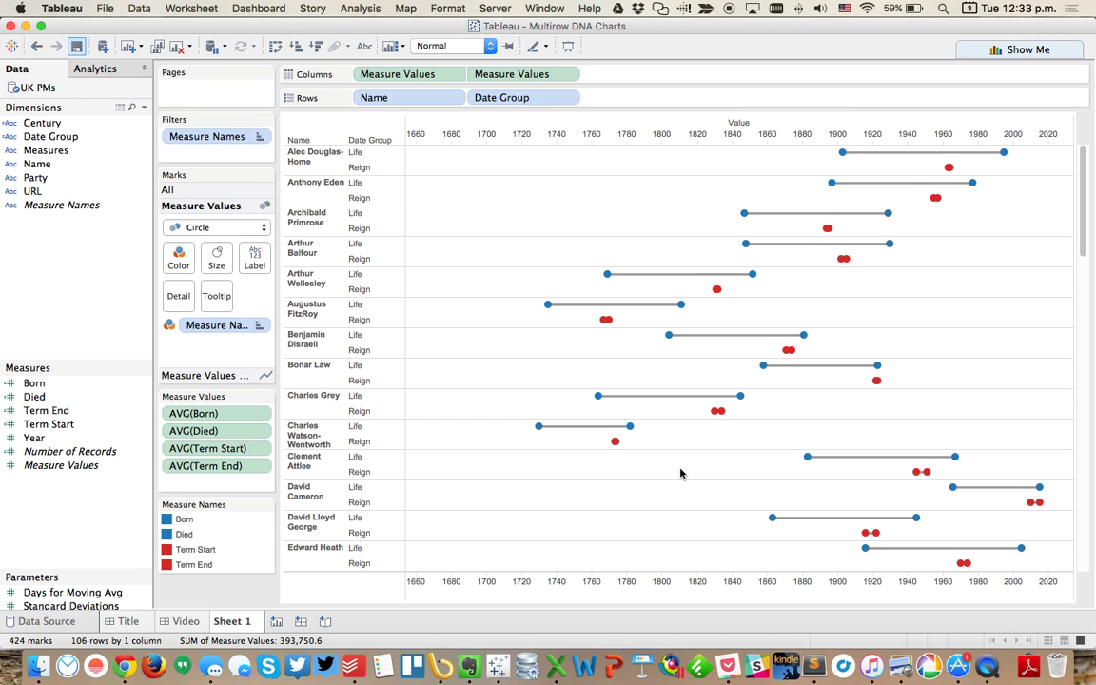
right_click(46, 122)
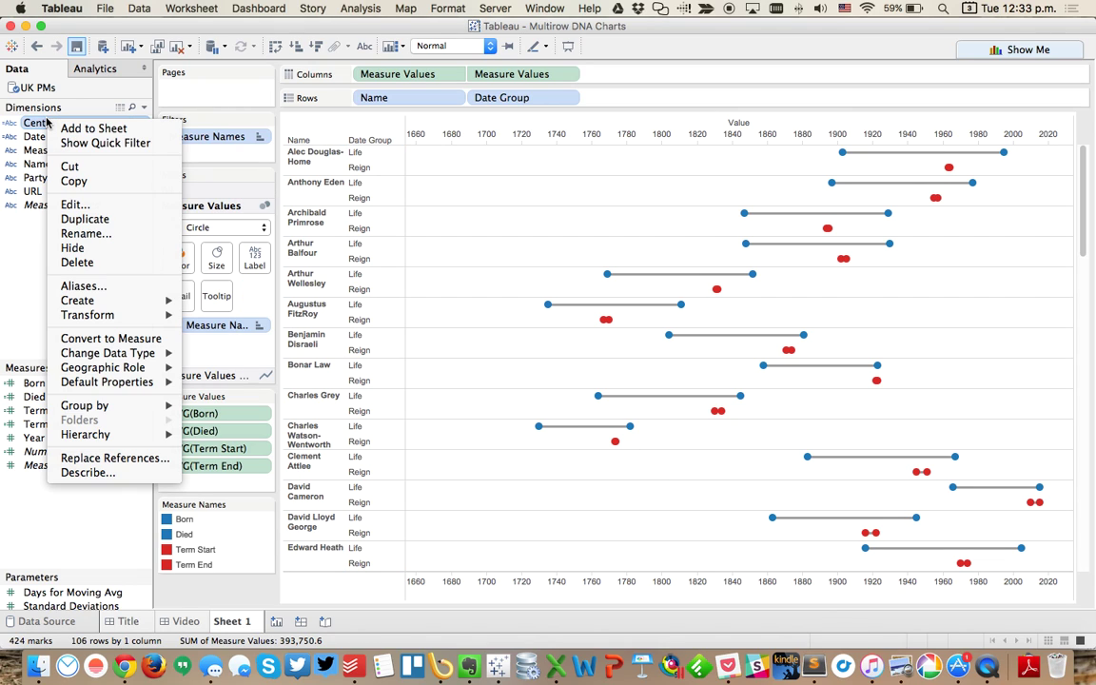
key(Escape)
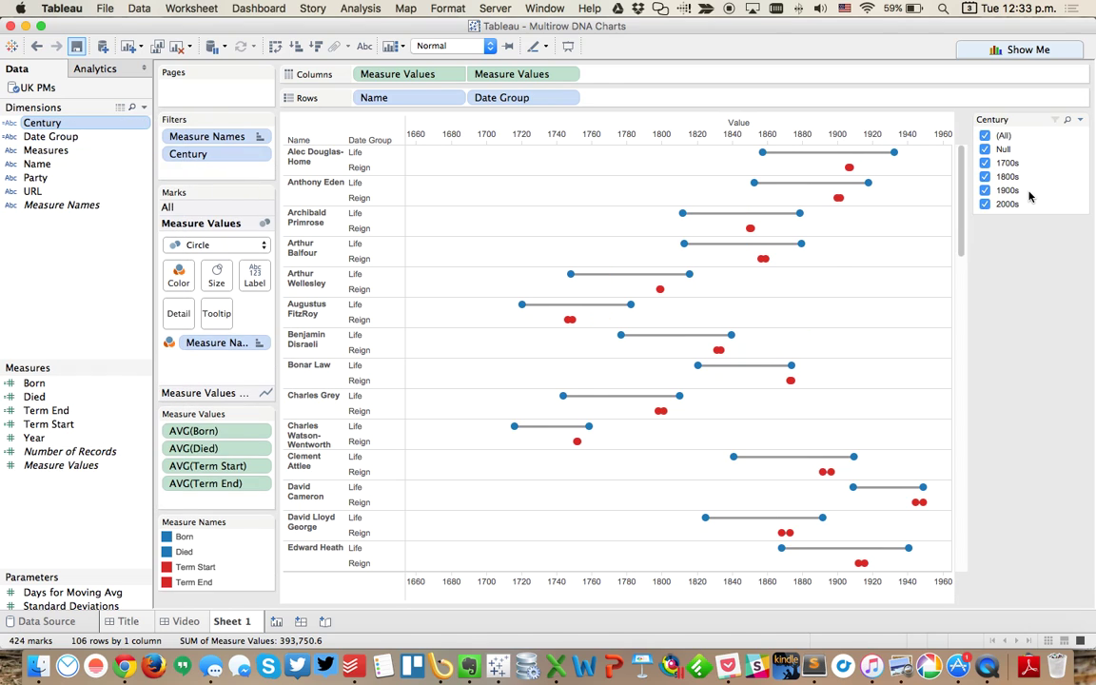
click(1081, 121)
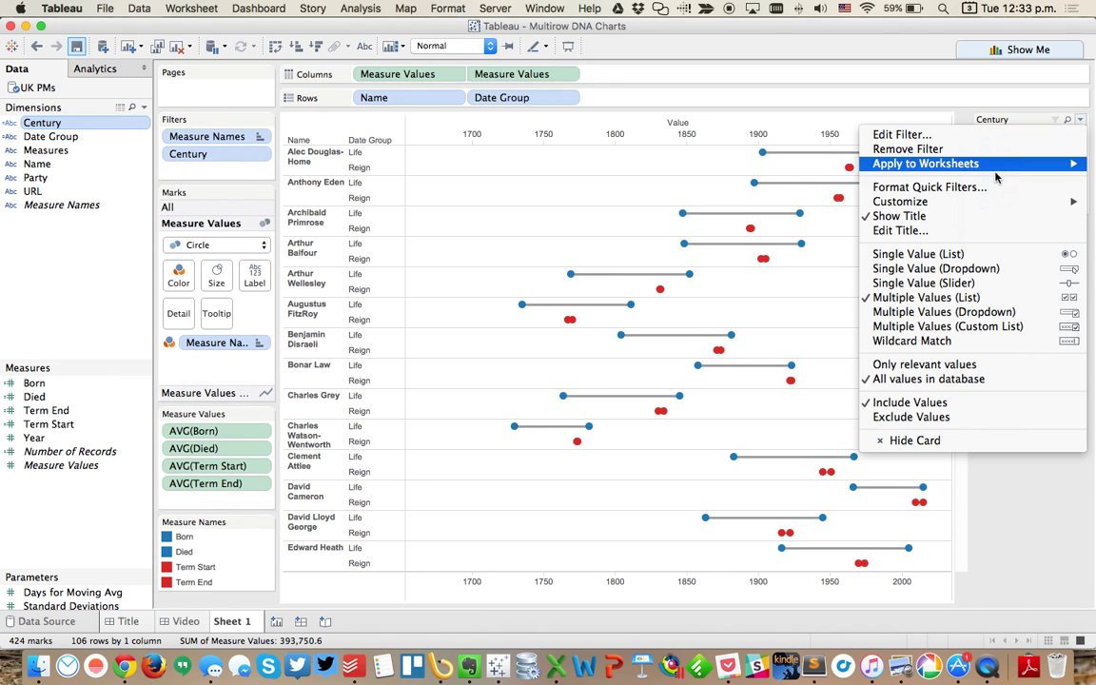
click(970, 255)
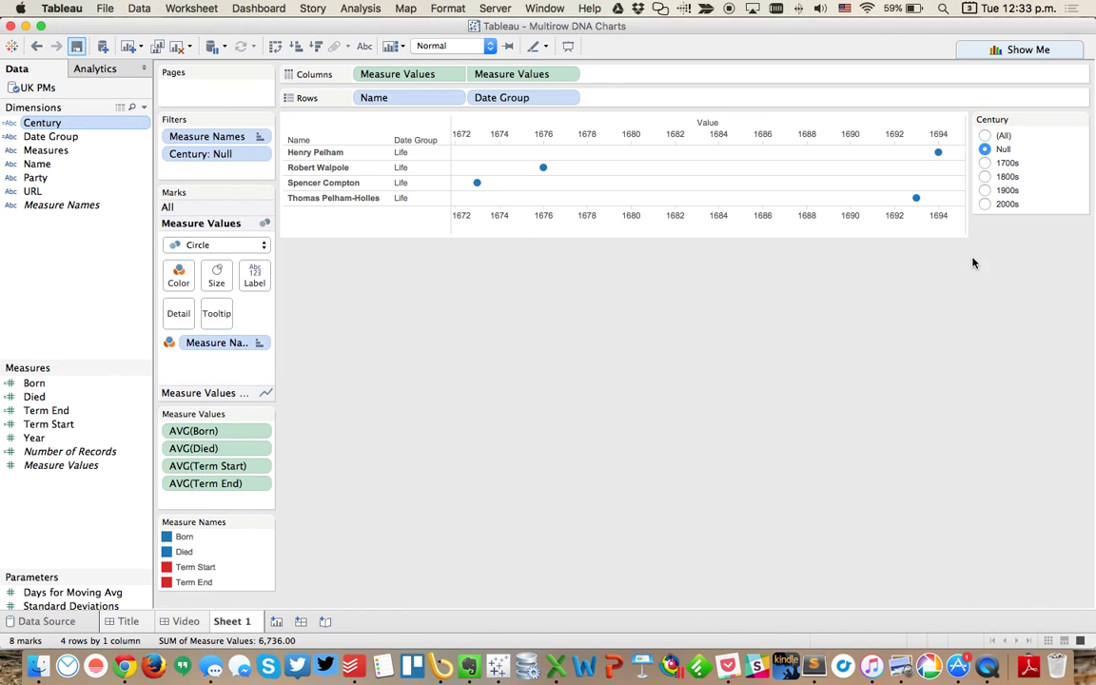
Preview the 1700s, 1800s, 1900s and 2000s in the Century filter, then return it to (All)
click(985, 164)
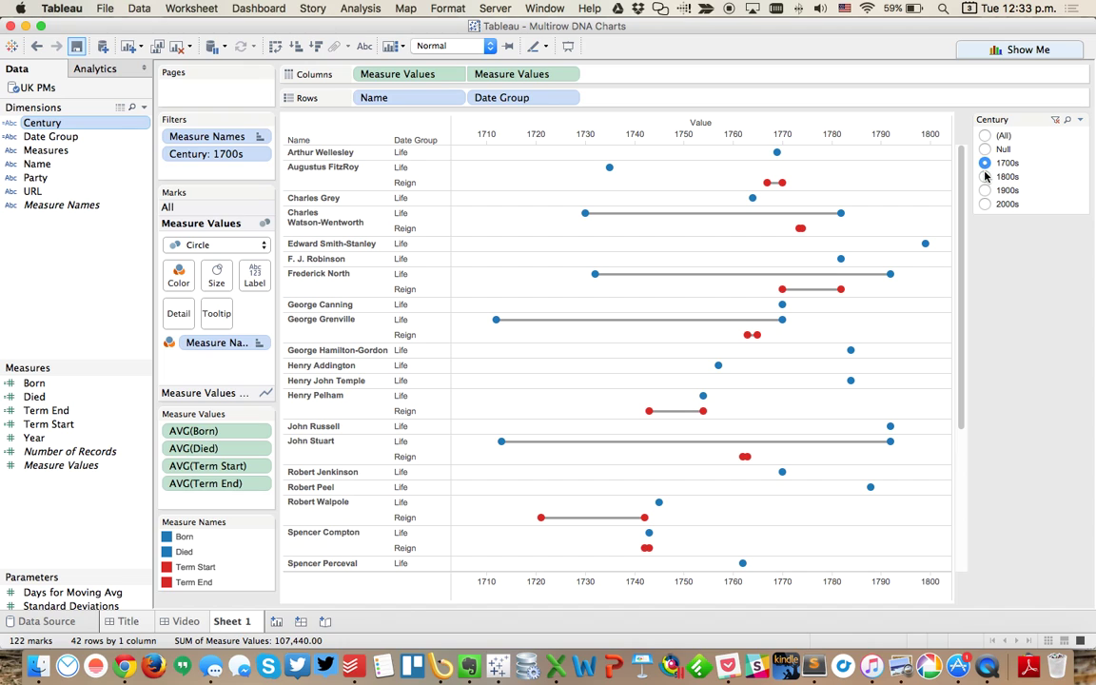
click(985, 176)
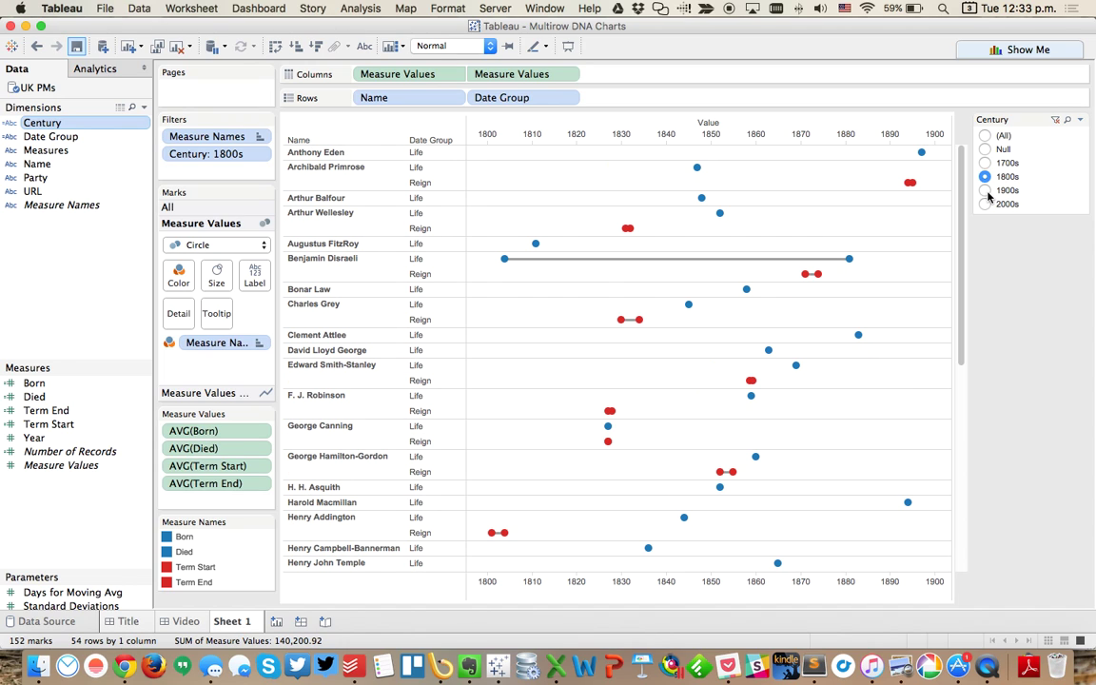
click(986, 190)
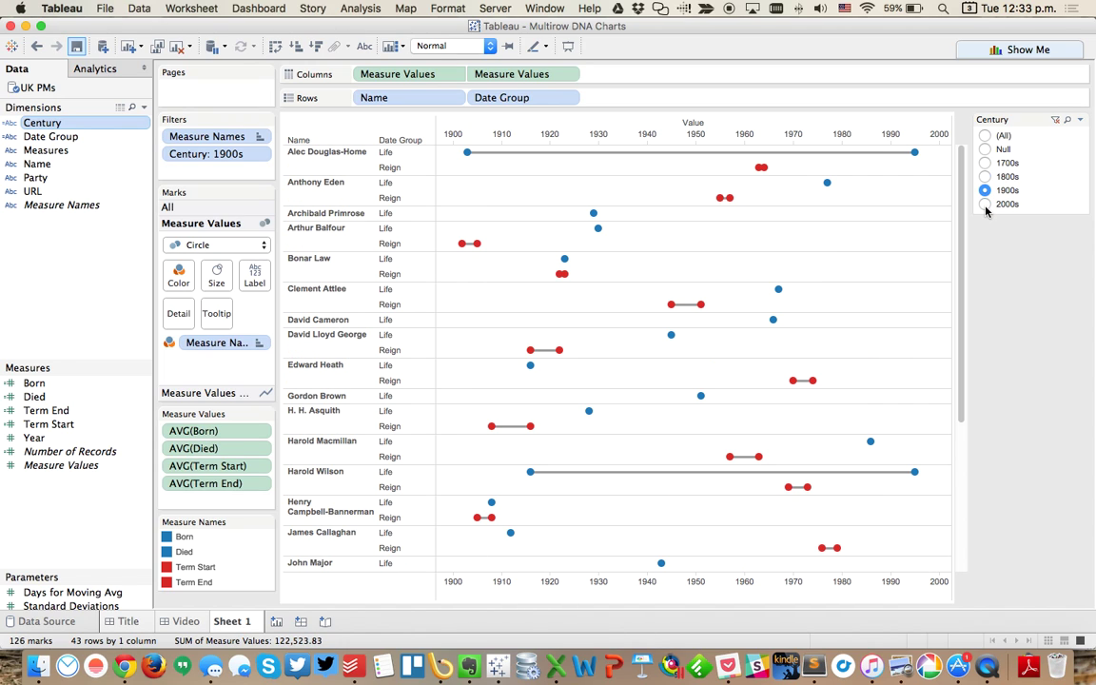
click(986, 205)
click(984, 137)
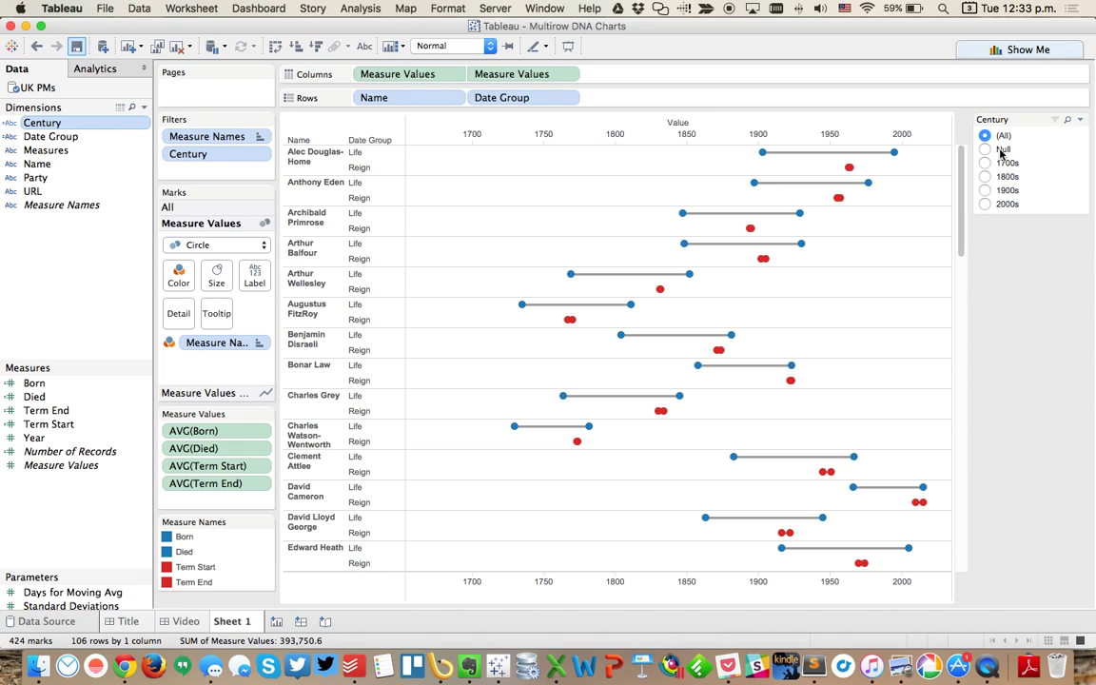
Show the prime ministers with no century, then reopen the Century calculation for editing
click(1001, 150)
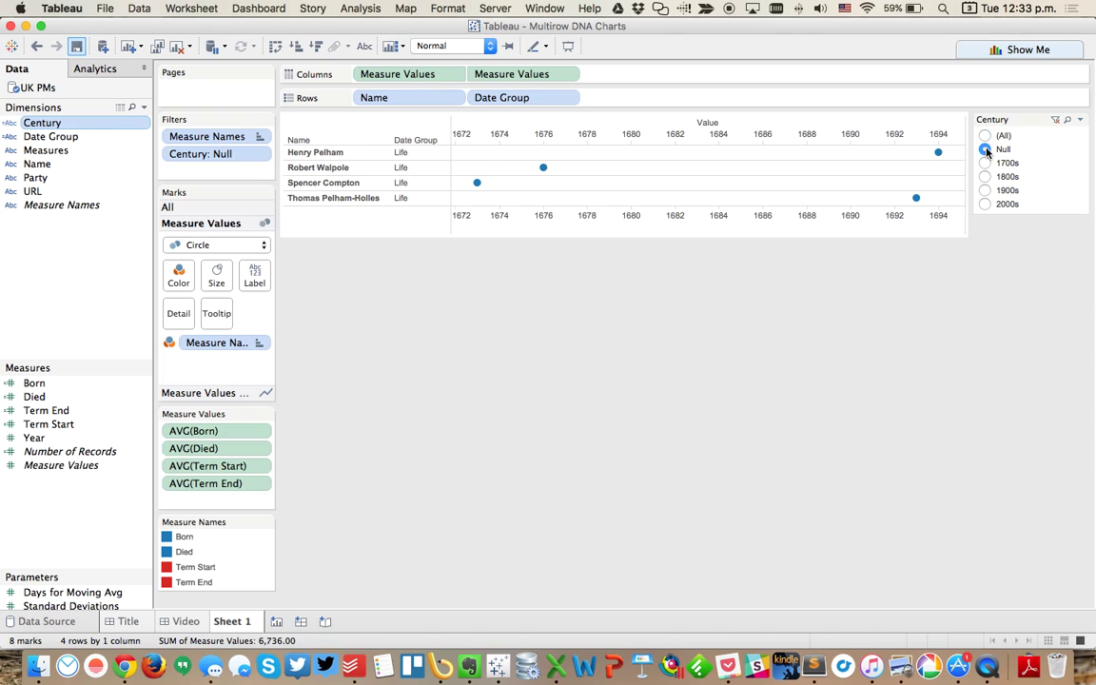
mouse_move(938, 155)
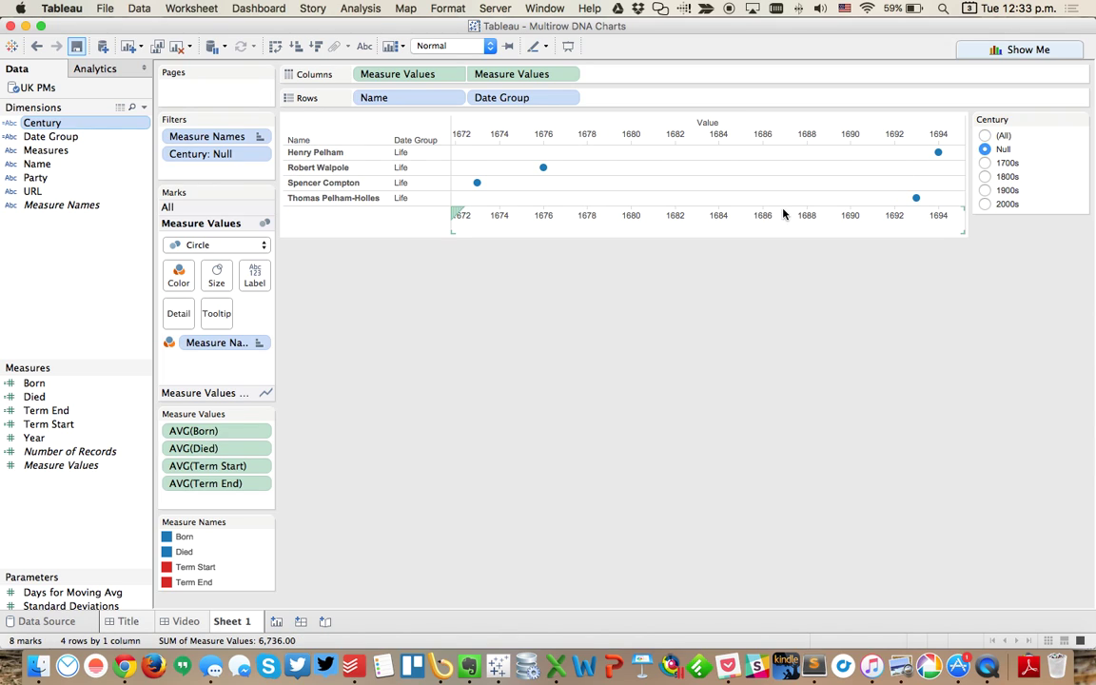
right_click(52, 123)
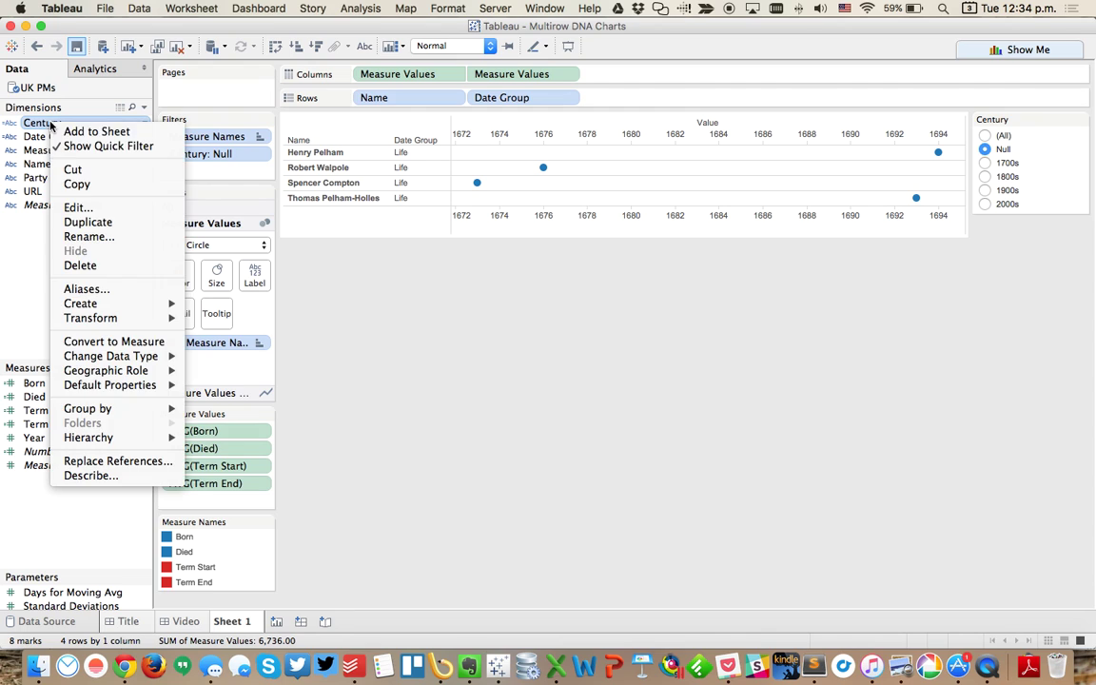
click(78, 207)
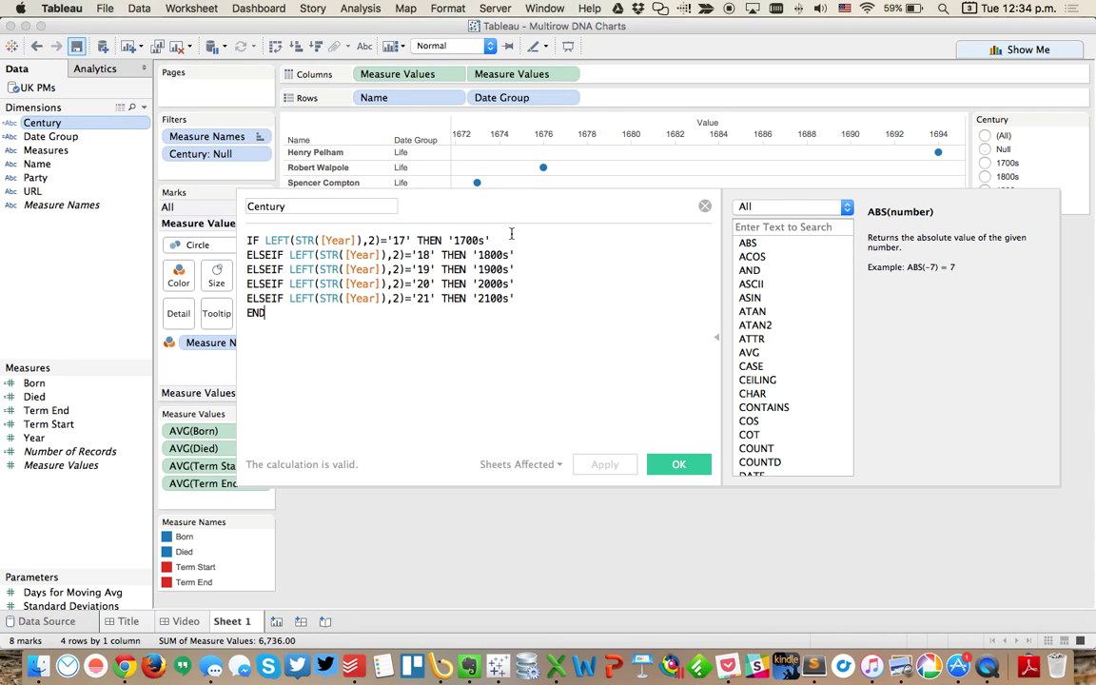
Change the opening IF to ELSEIF and paste a copy of the 1700s condition as a new first line
key(shift+Down)
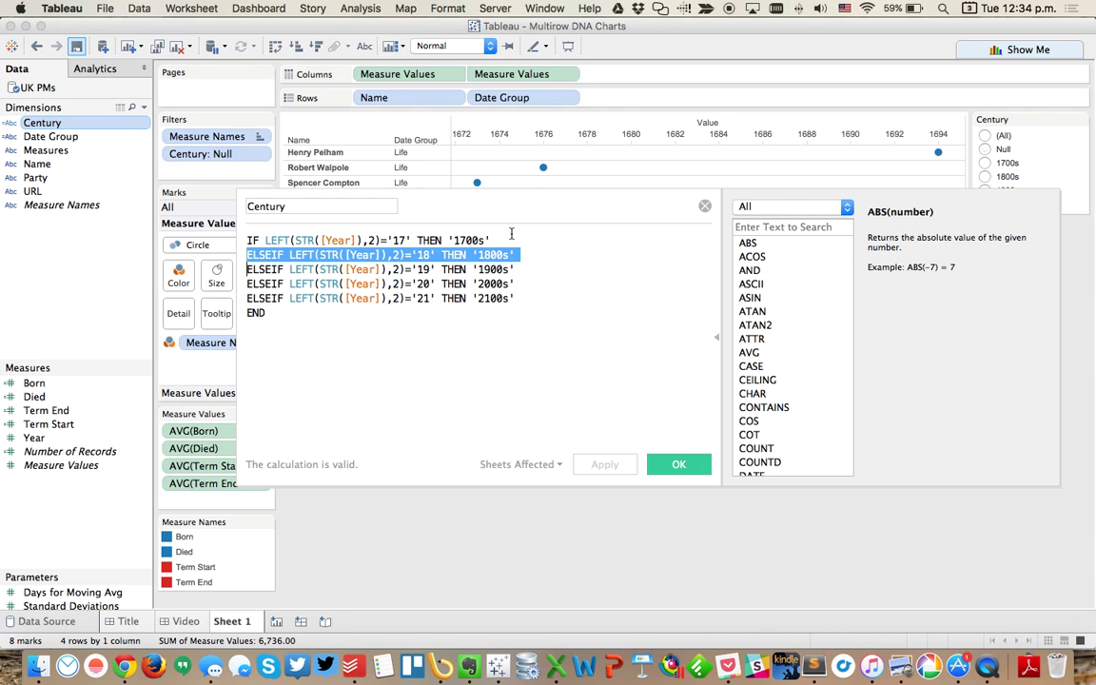
key(shift+Up)
key(Up)
text(ELSE)
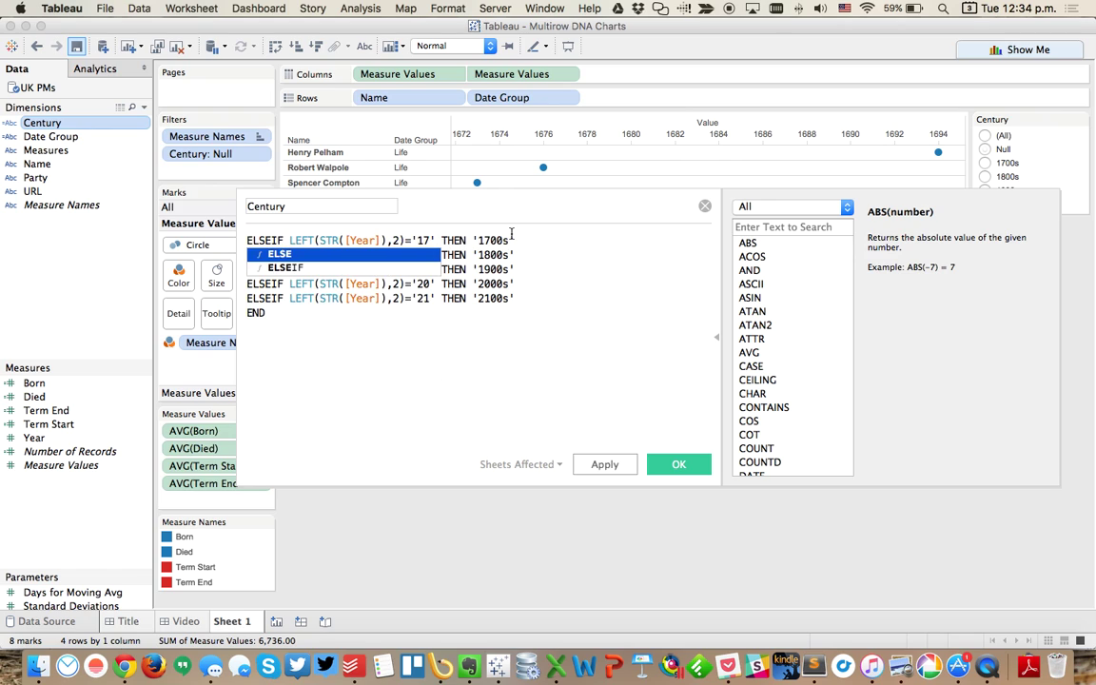
key(super+a)
key(Left)
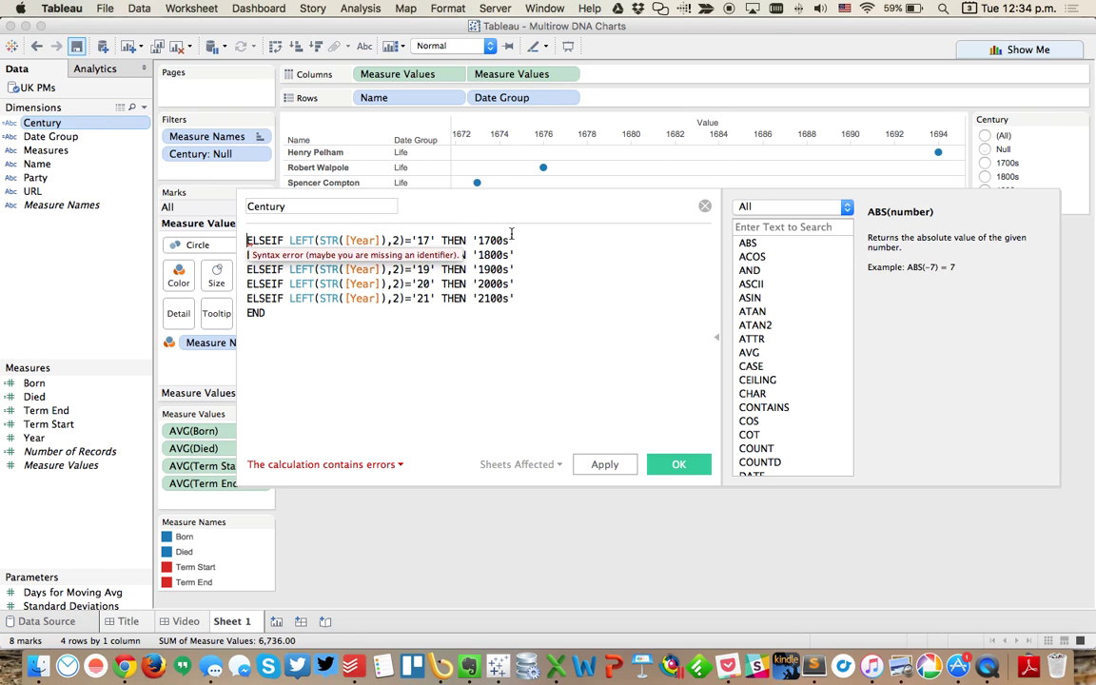
text(IF LEFT(STR([Year]),2)='17' THEN '1700s')
key(Return)
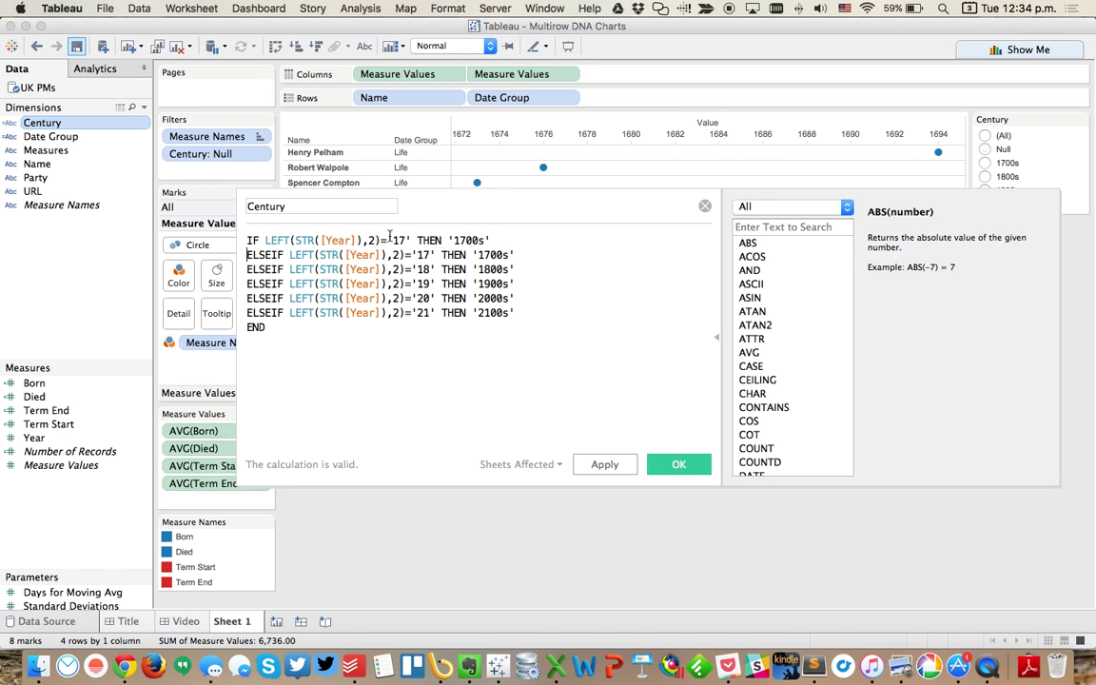
Edit the new first condition to LEFT(STR([Year]),2)='16' THEN '1600s' and confirm the calculation
double_click(398, 240)
text(16)
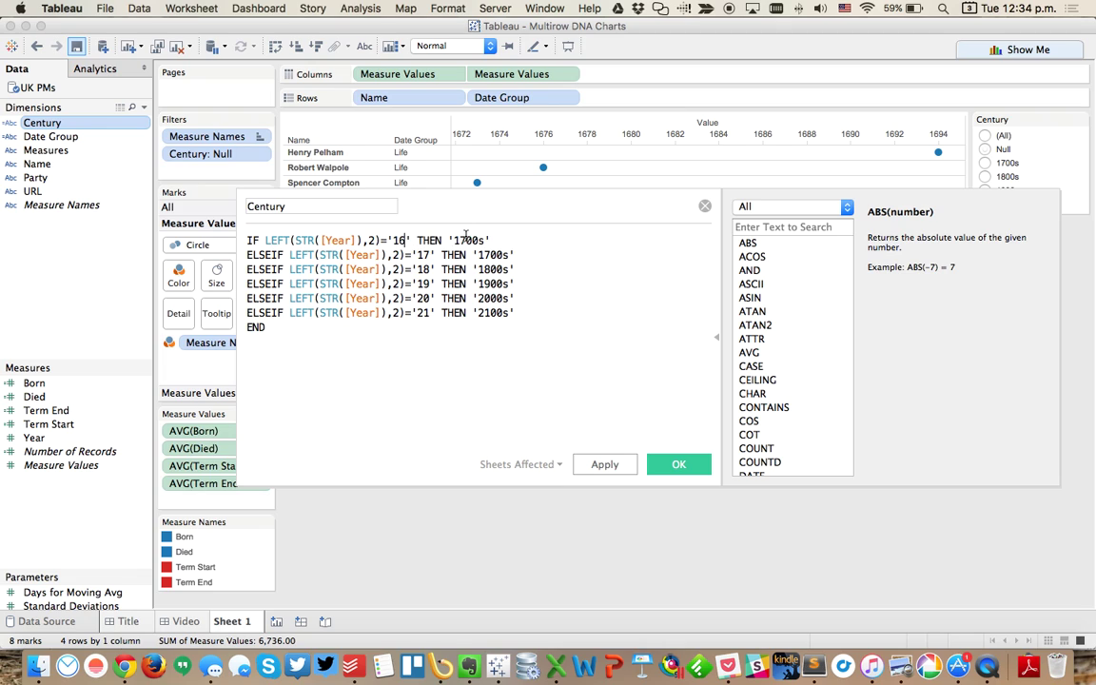
drag(461, 240, 467, 240)
text(6)
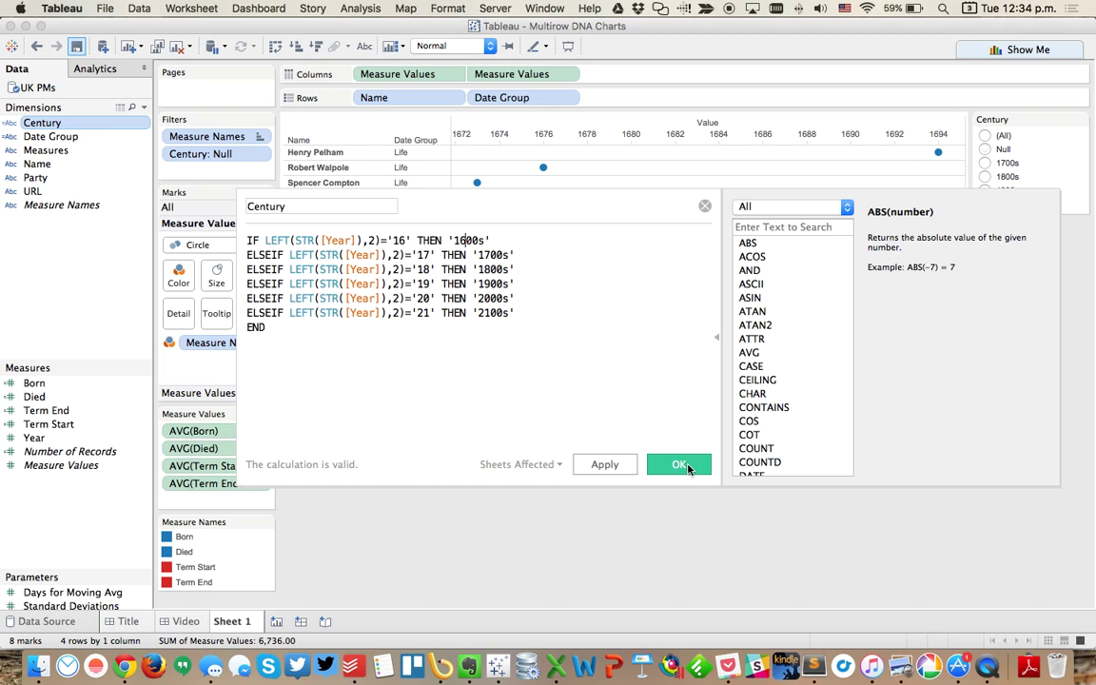
click(680, 464)
Preview the 1600s, 1700s and 1800s in the Century filter, then return it to (All)
click(985, 150)
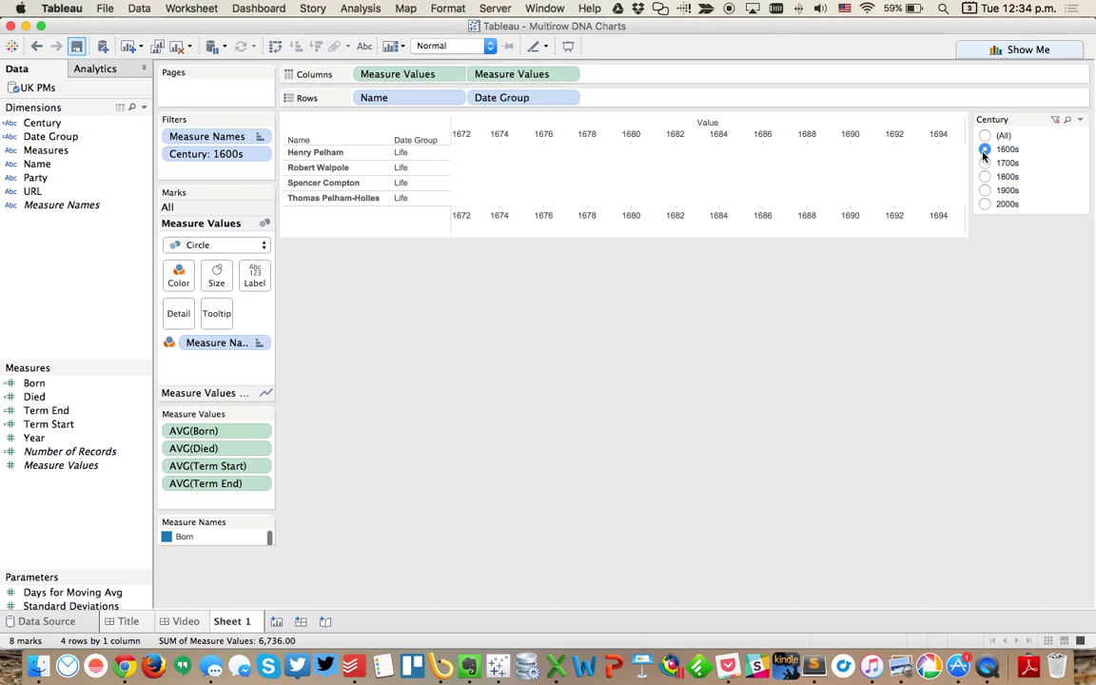
click(984, 162)
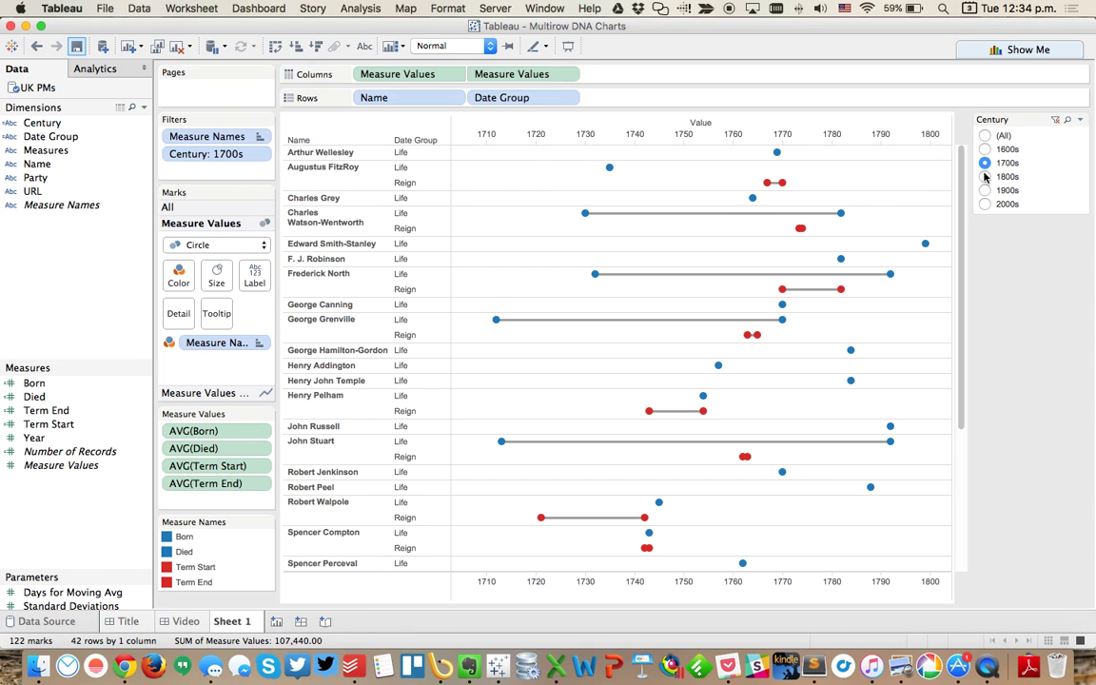
click(985, 176)
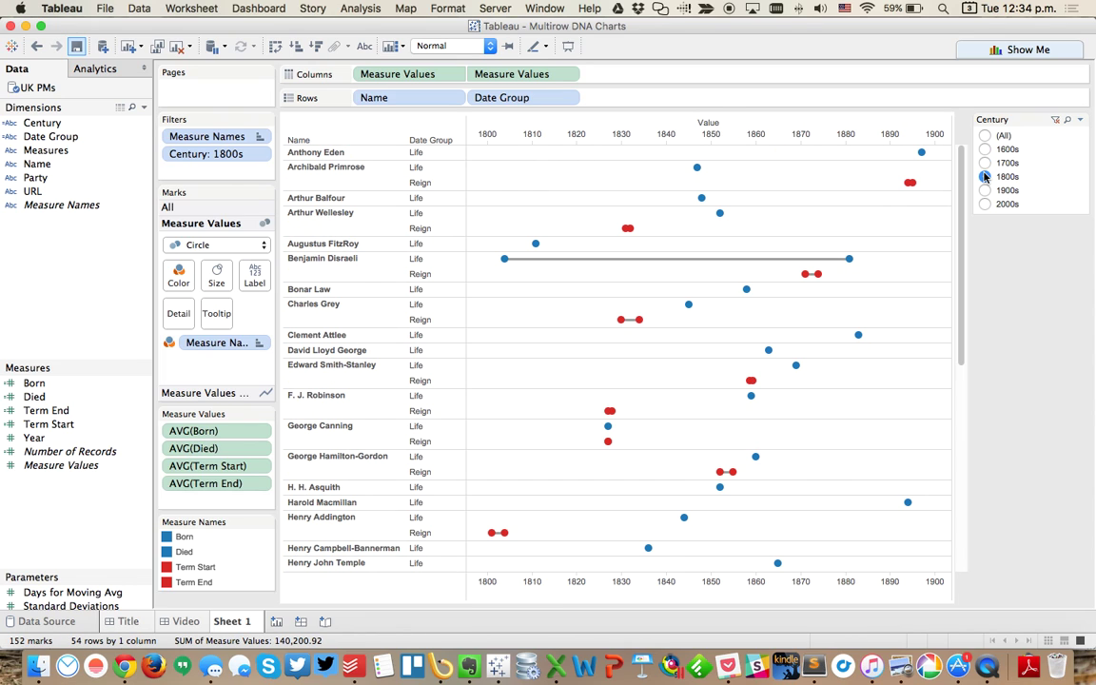
click(985, 135)
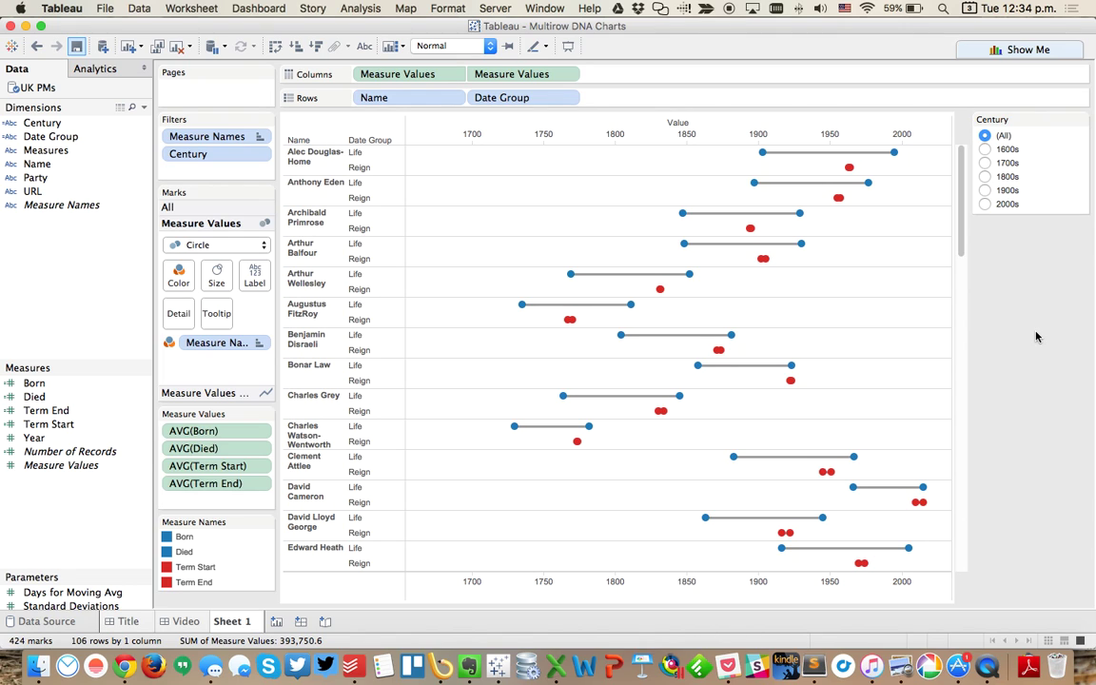
click(985, 163)
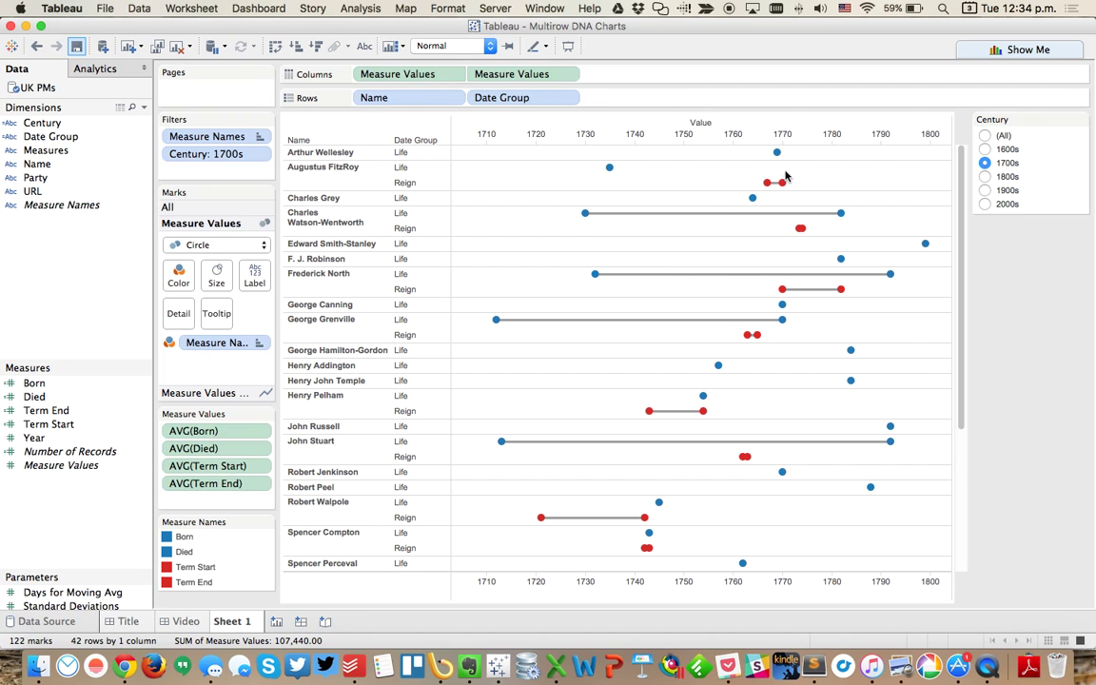
click(985, 136)
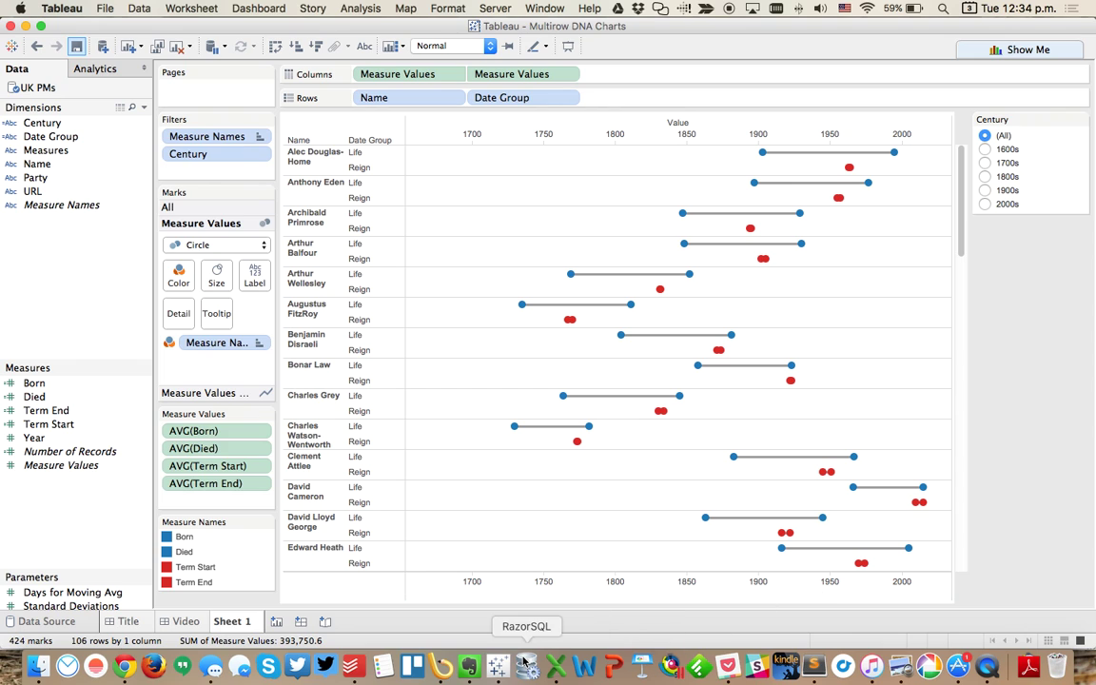
click(557, 666)
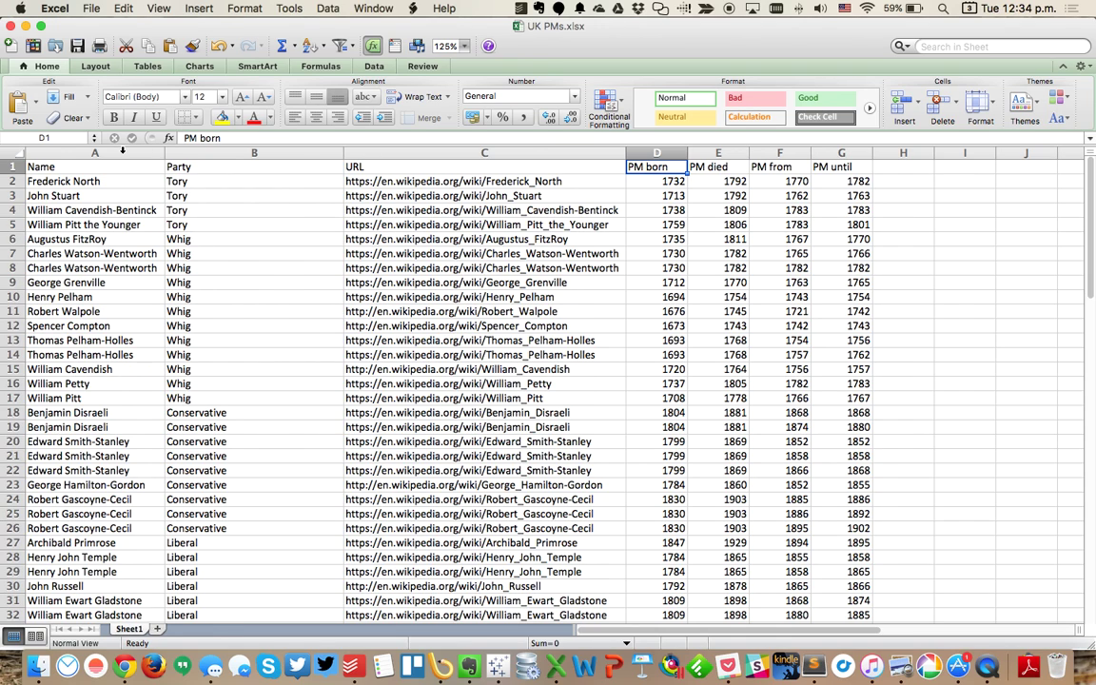
key(super+Tab)
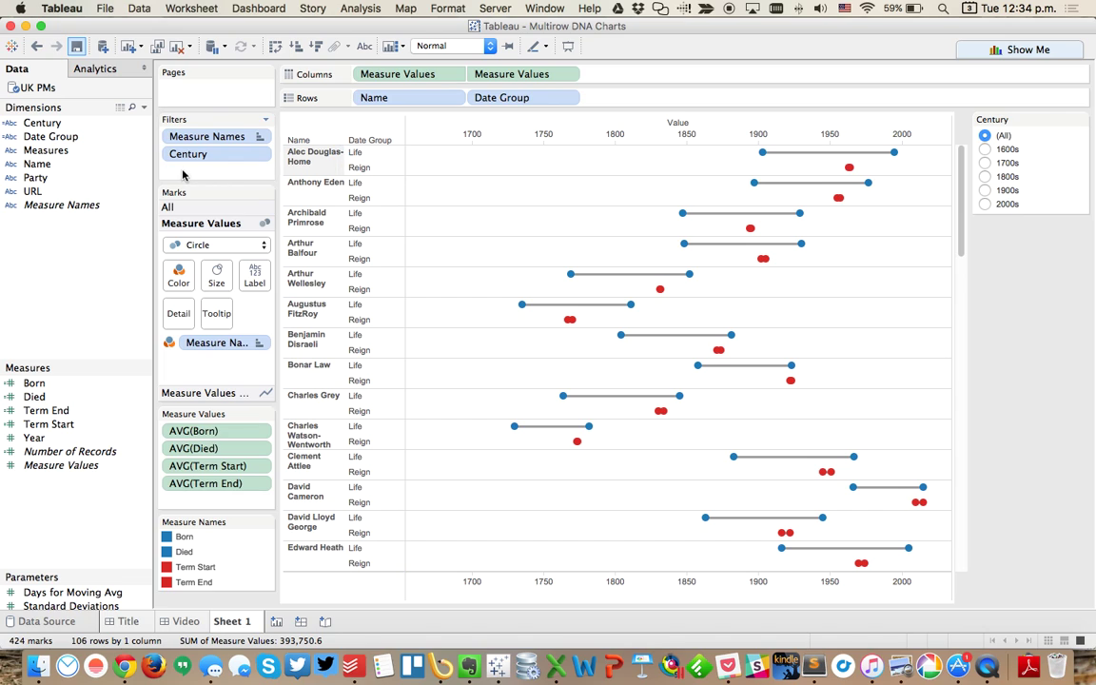
Remove the Century filter and hide the header of the top year axis
drag(185, 154, 47, 288)
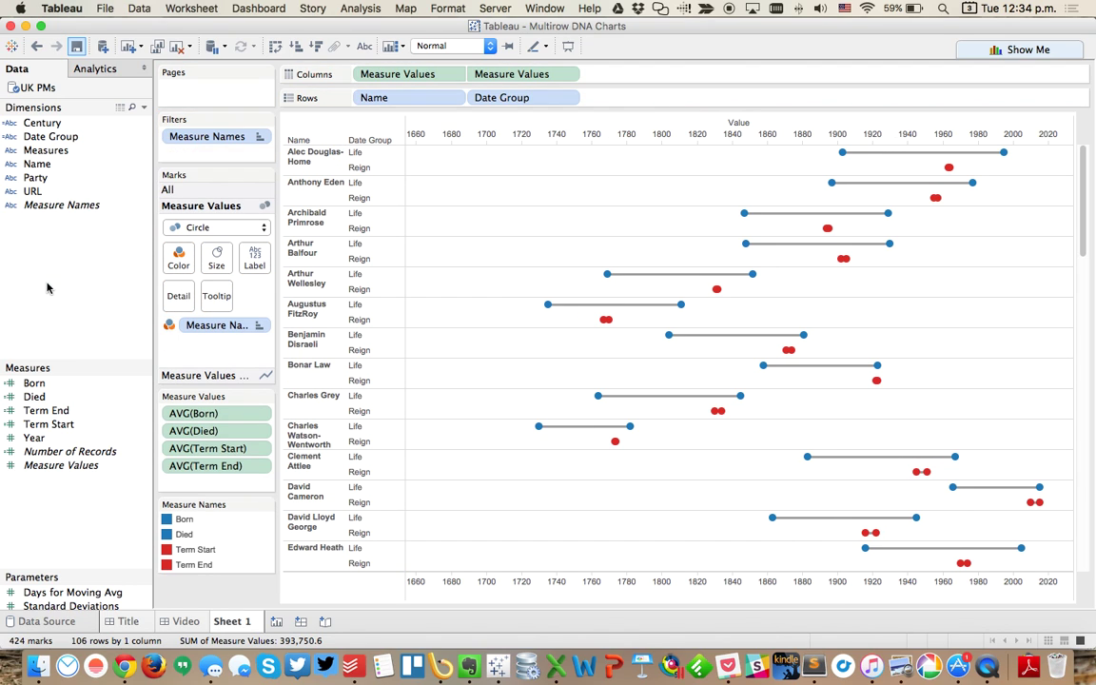
right_click(579, 135)
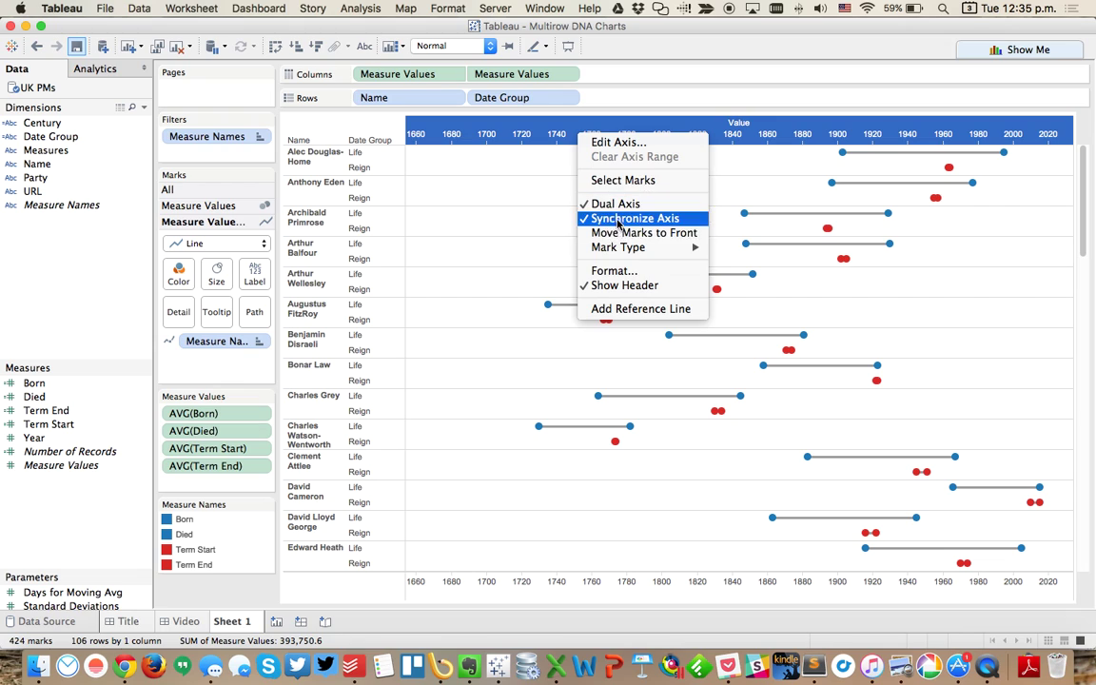
click(624, 286)
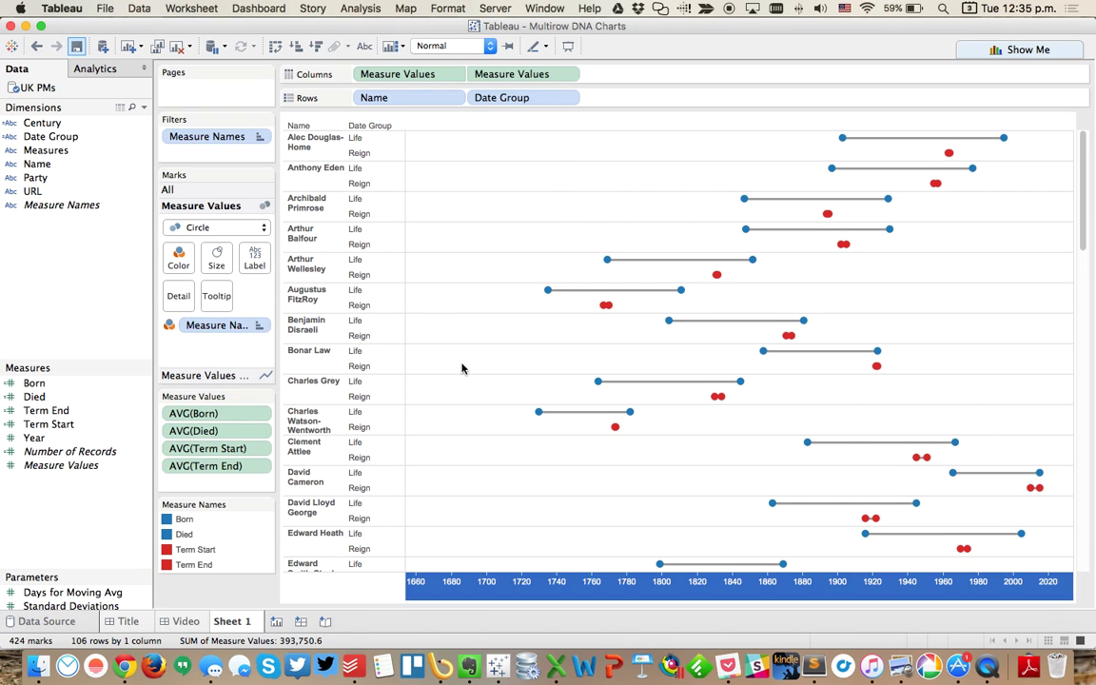
click(414, 331)
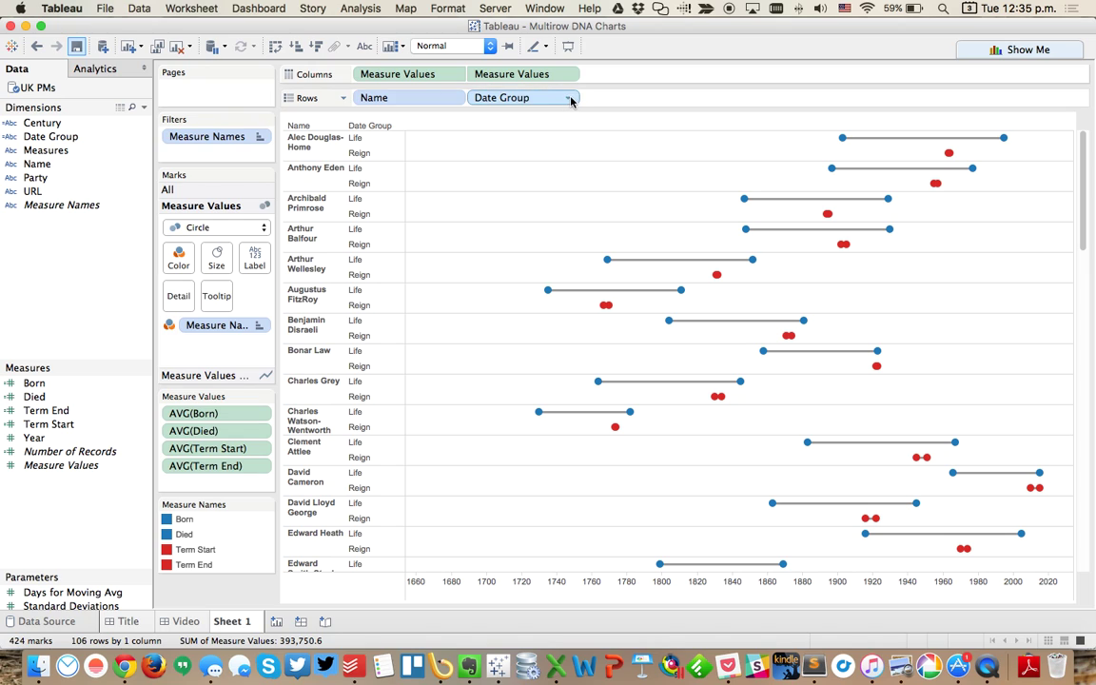
Hide the Life/Reign row labels and widen the name column so names fit one line
right_click(514, 96)
click(540, 191)
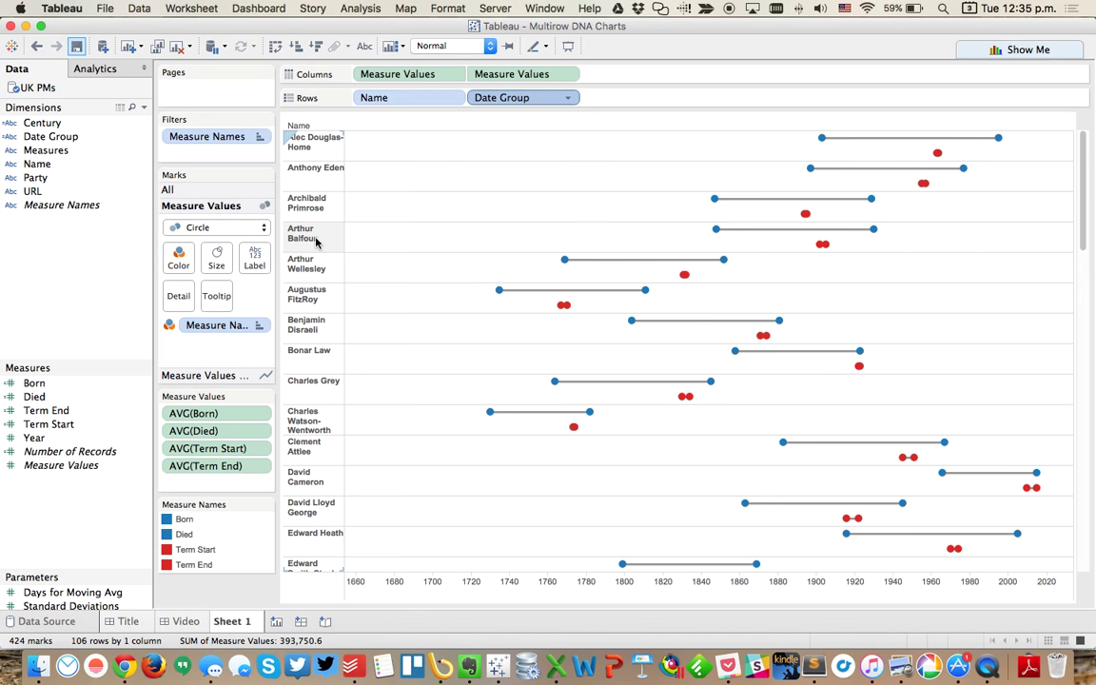
drag(343, 235, 370, 233)
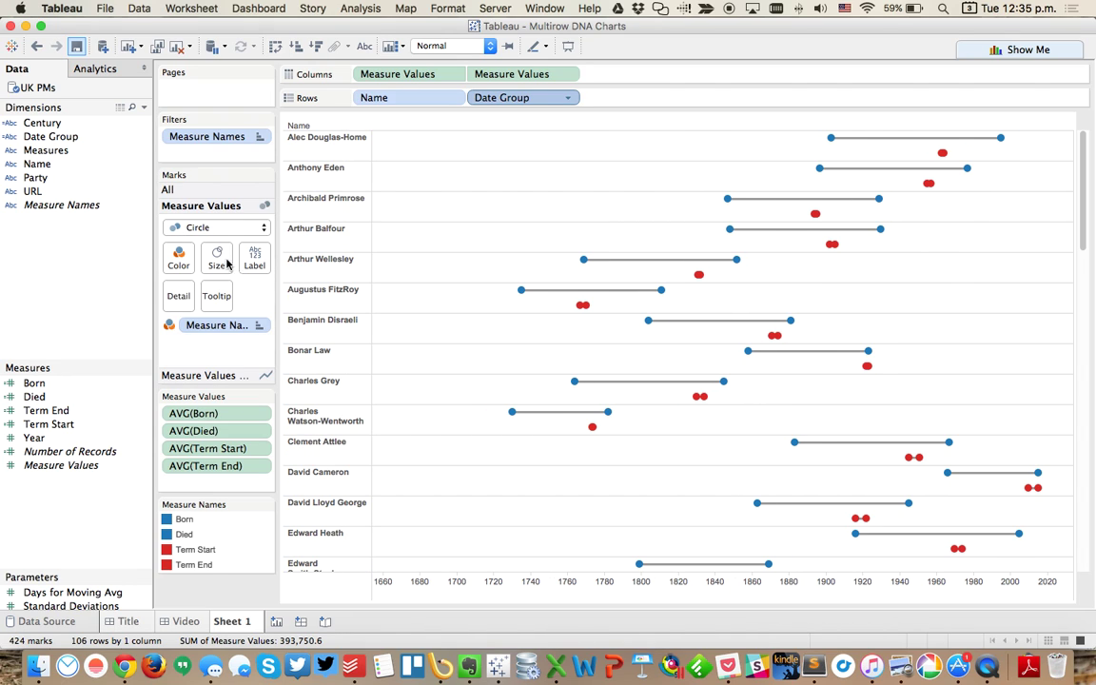
Format the prime minister name labels with vertical Middle and horizontal Right alignment
right_click(318, 201)
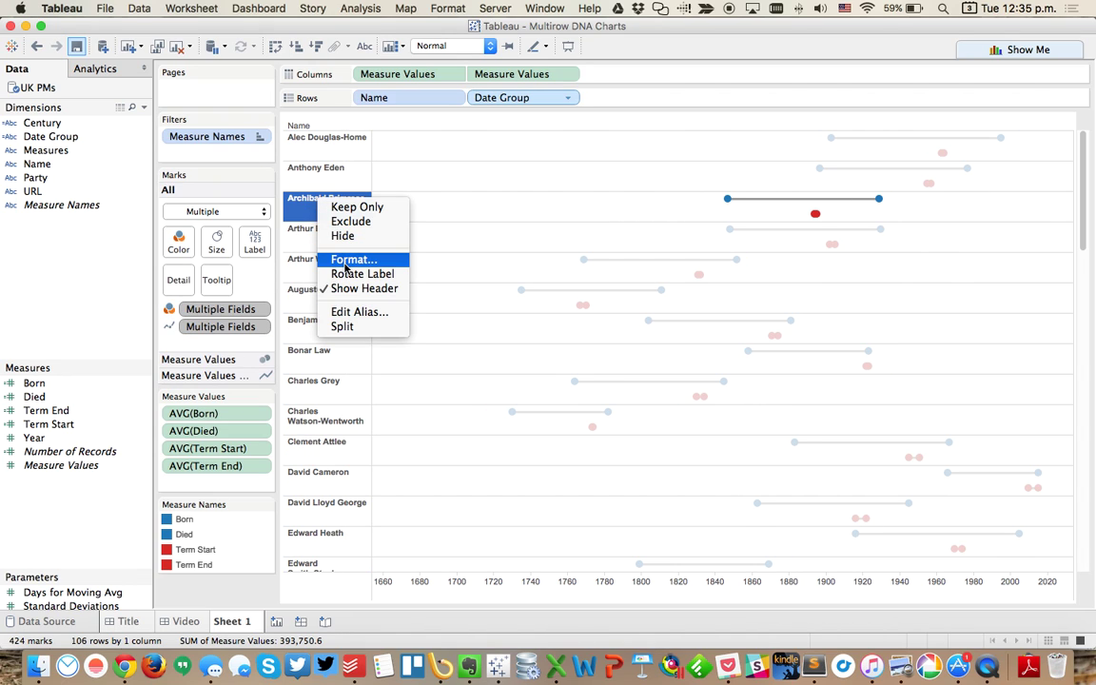
click(342, 259)
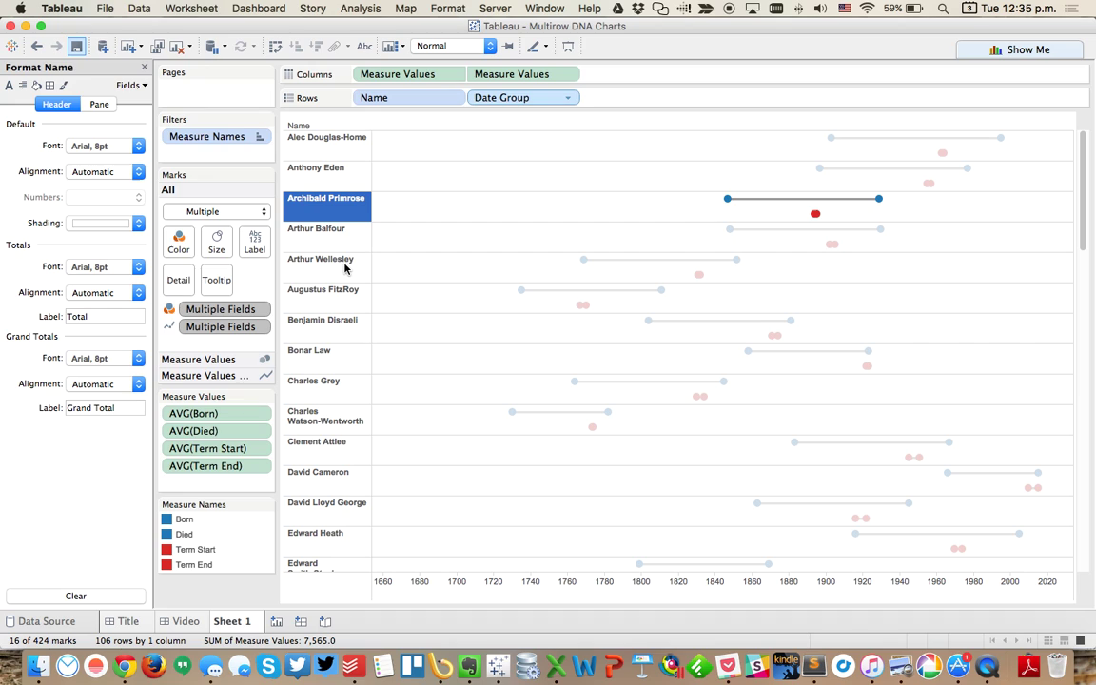
click(90, 171)
click(109, 316)
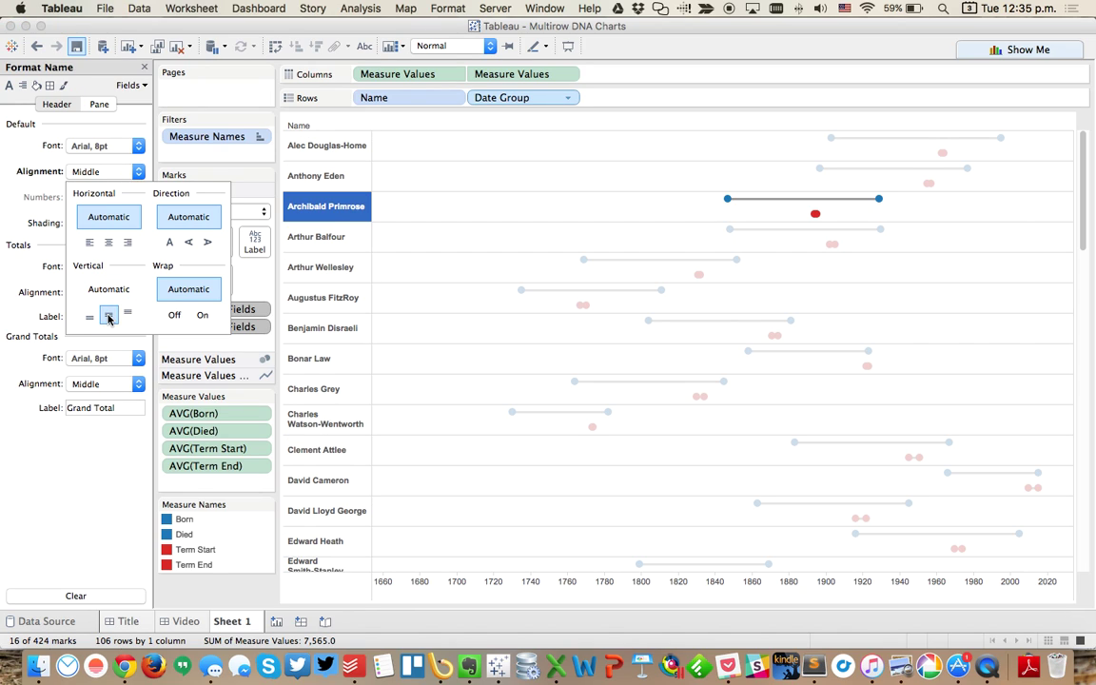
click(127, 242)
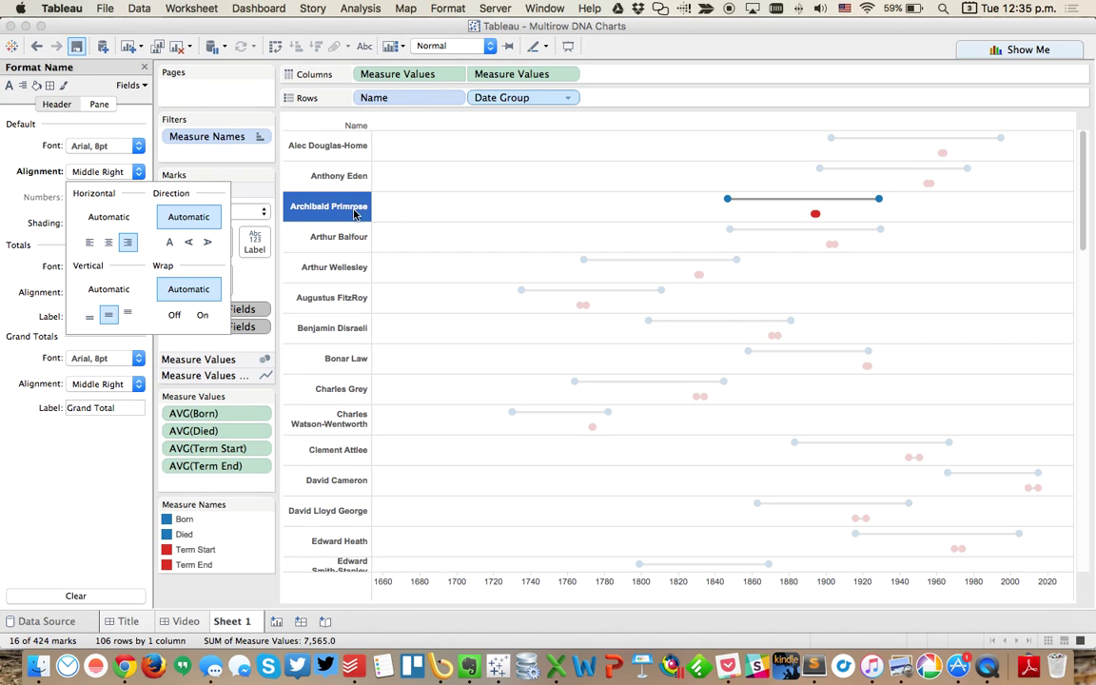
click(426, 210)
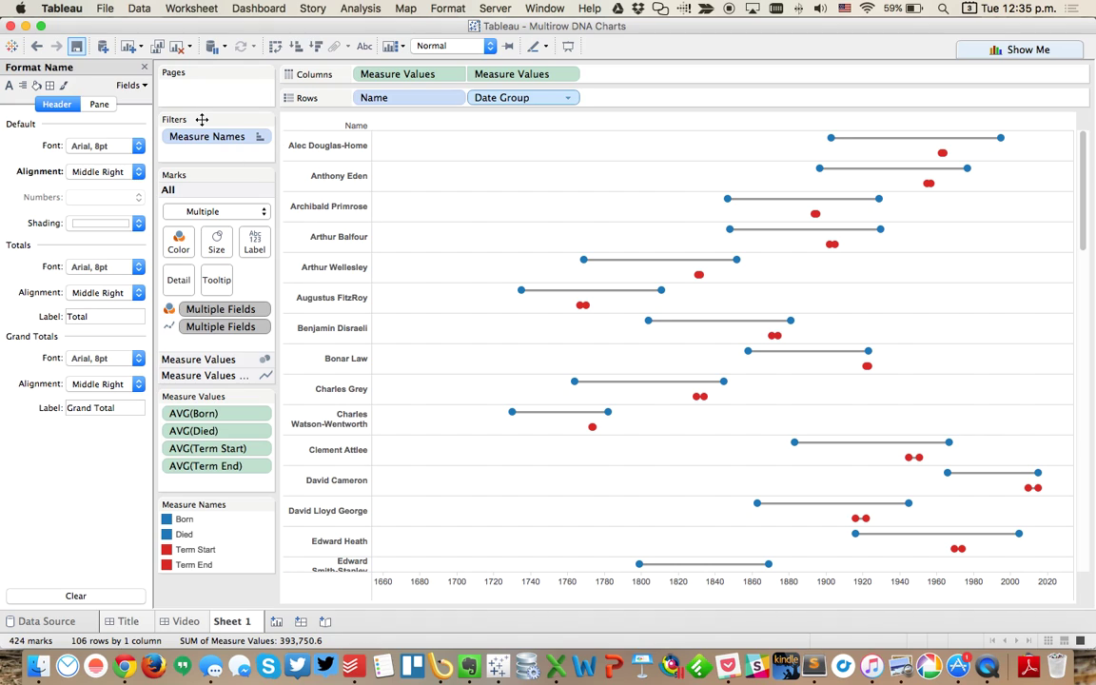
click(144, 66)
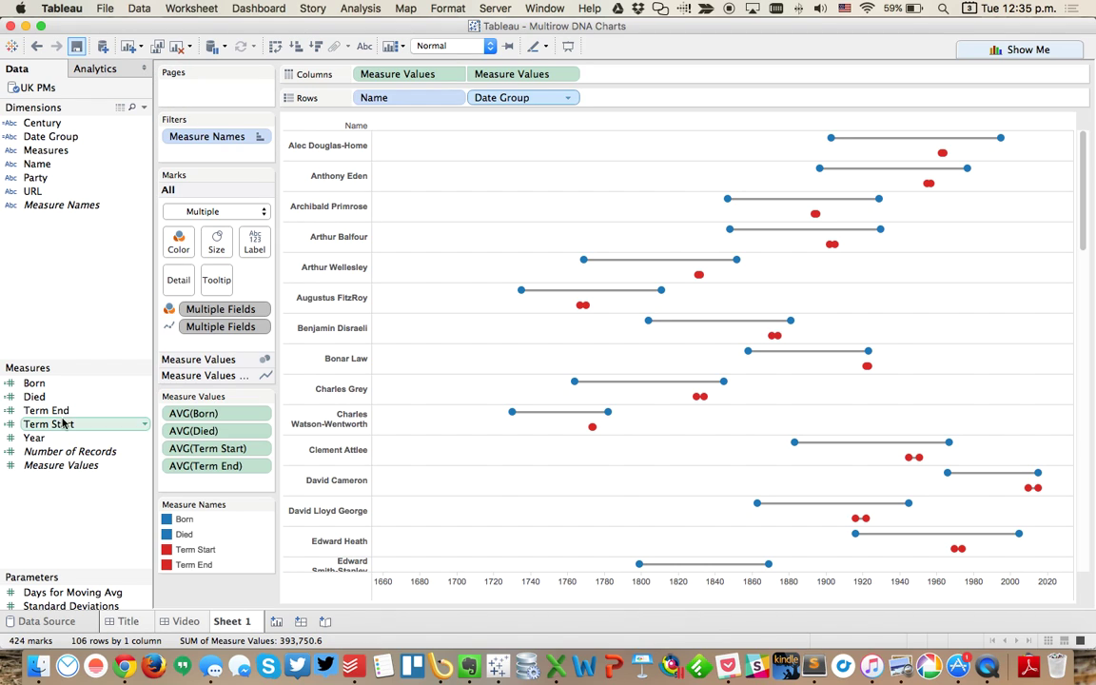
Begin creating a new parameter, then cancel the dialog
right_click(76, 309)
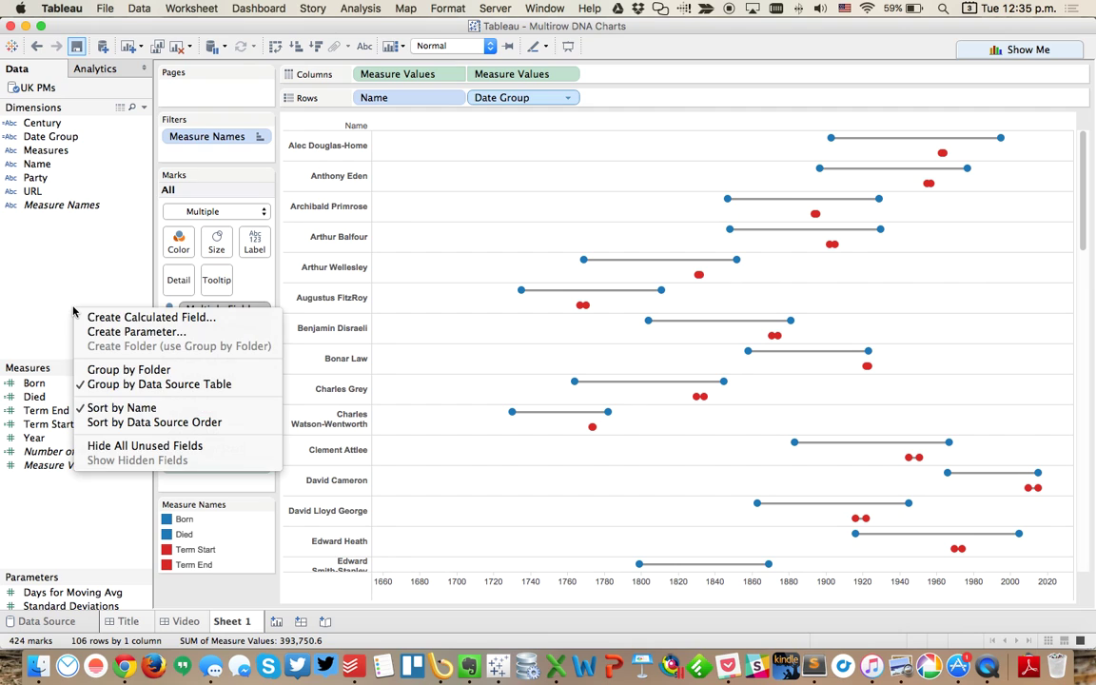
click(109, 333)
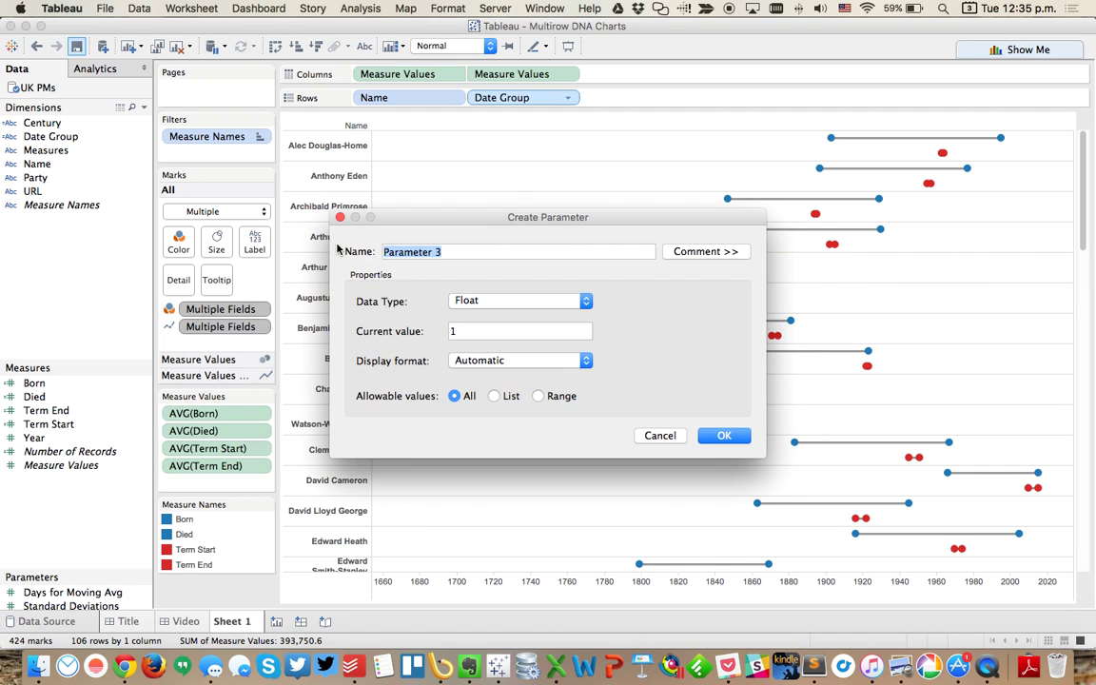
drag(442, 219, 521, 258)
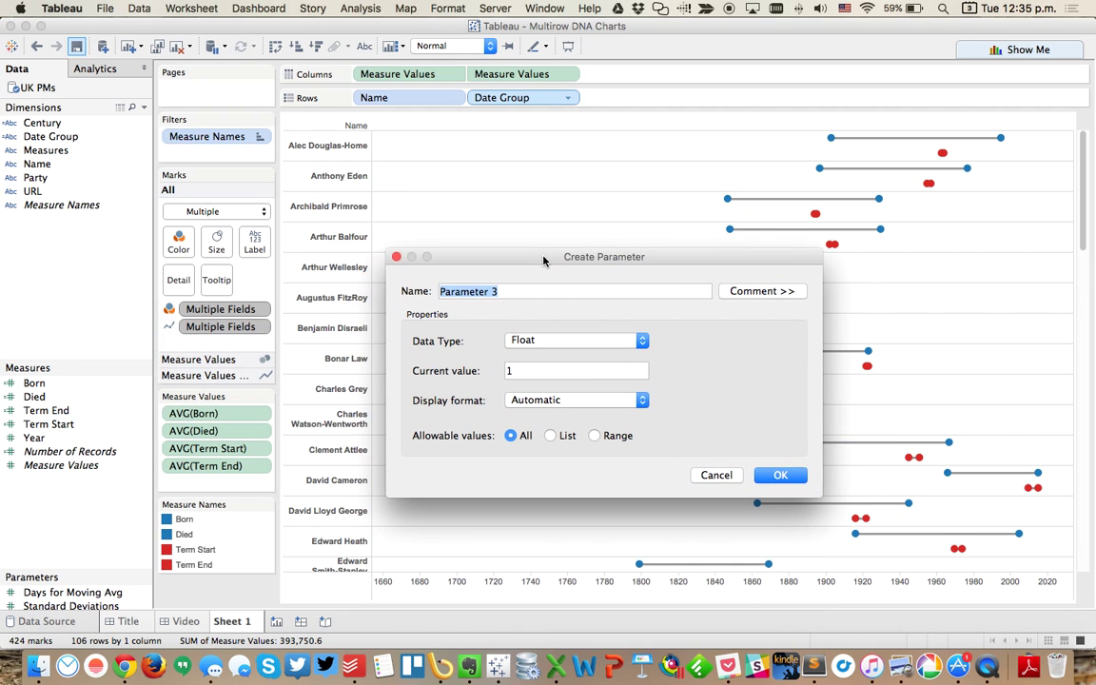
click(713, 473)
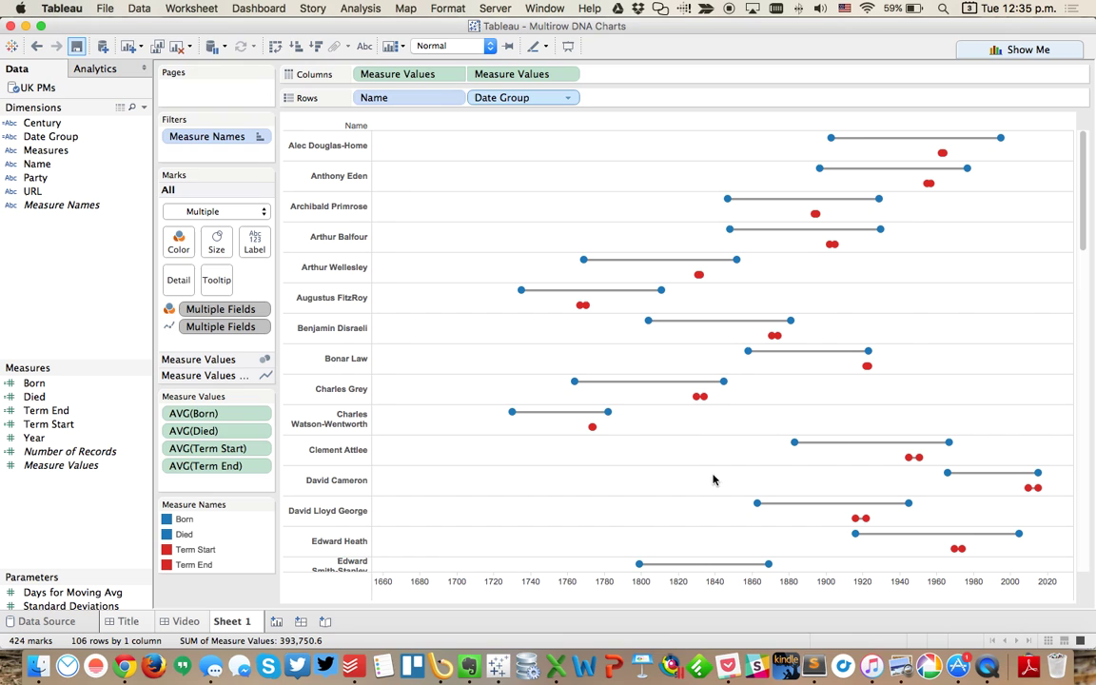
Sort the prime minister names by the Born field
click(453, 98)
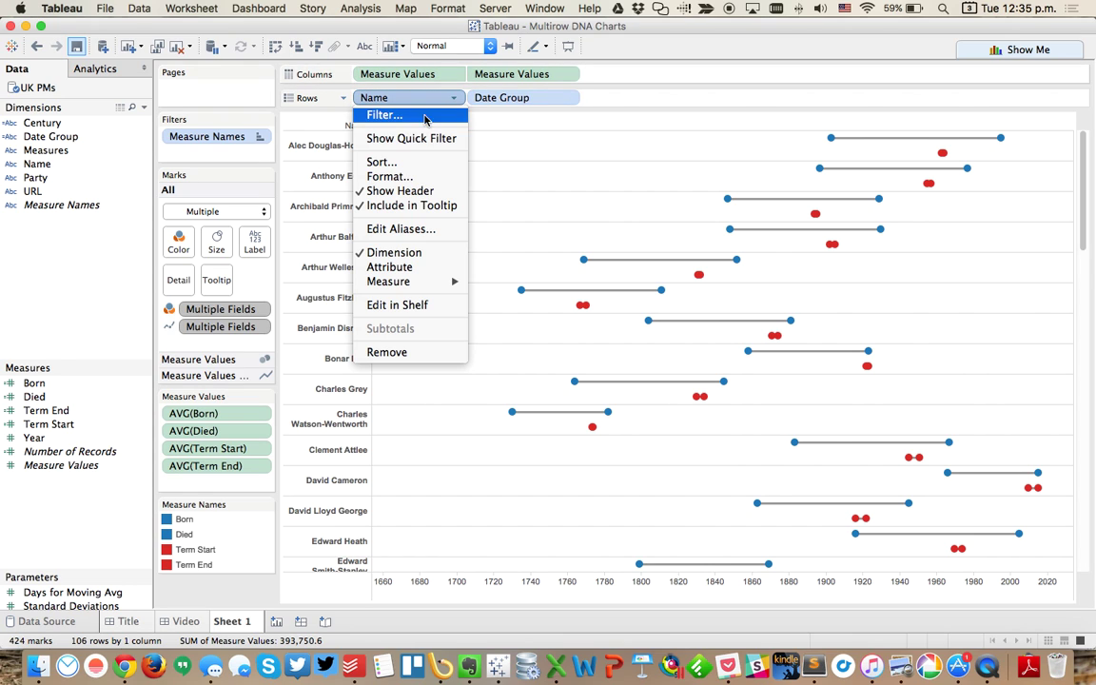
click(411, 162)
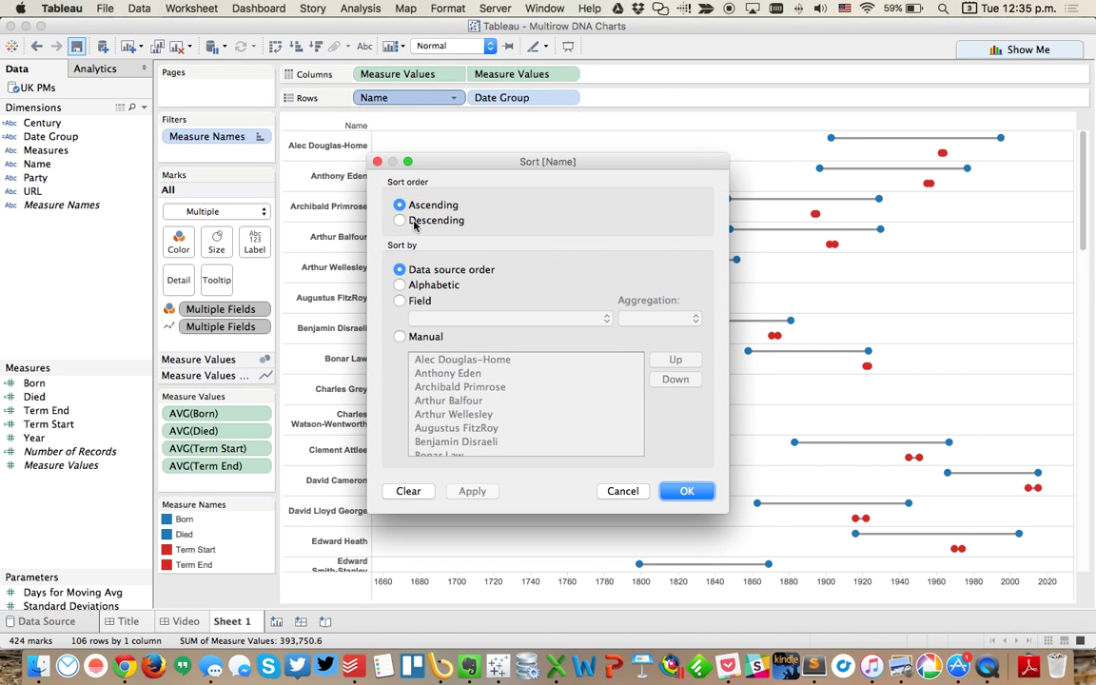
click(400, 300)
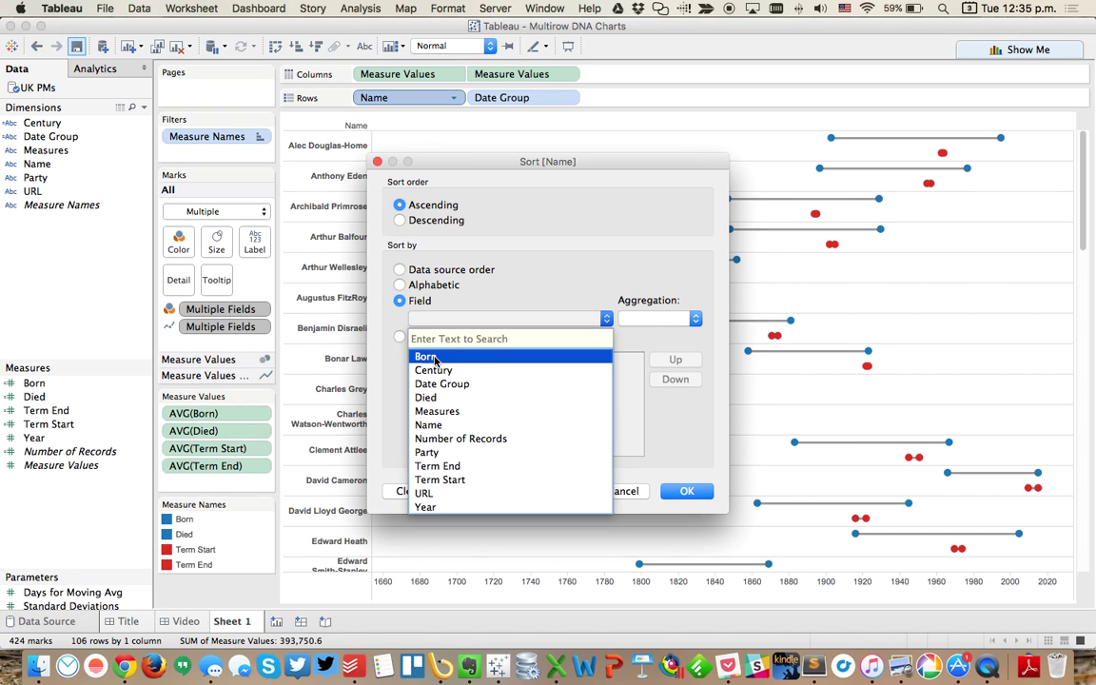
click(430, 357)
click(687, 491)
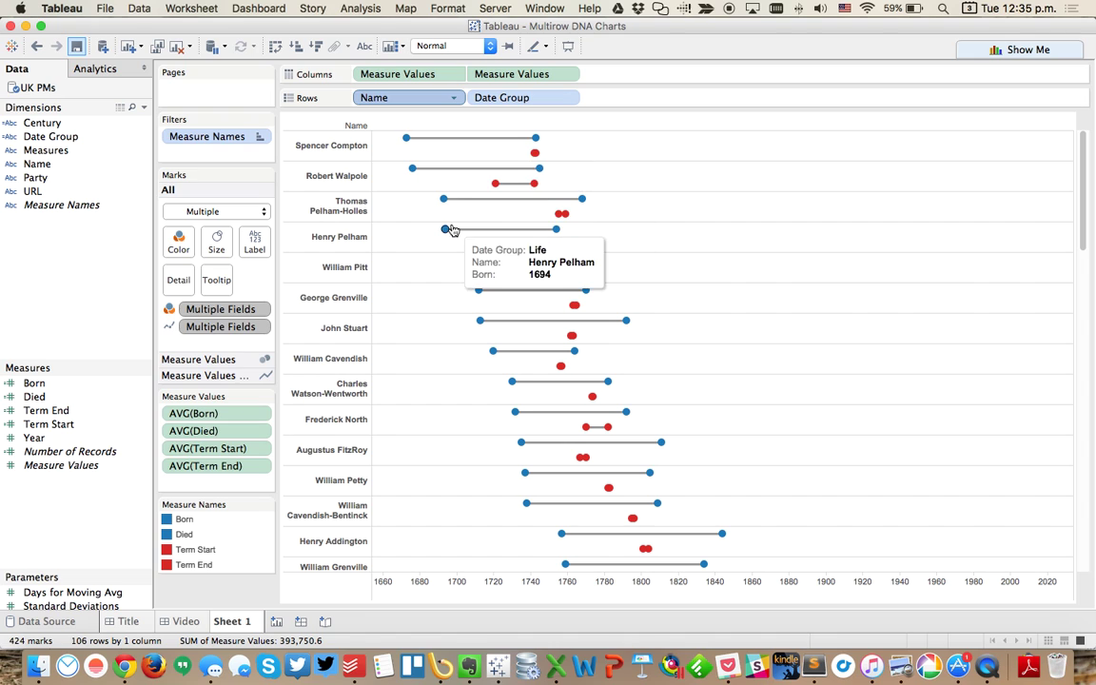
Change the Name sort field from Born to Died, ascending
mouse_move(514, 393)
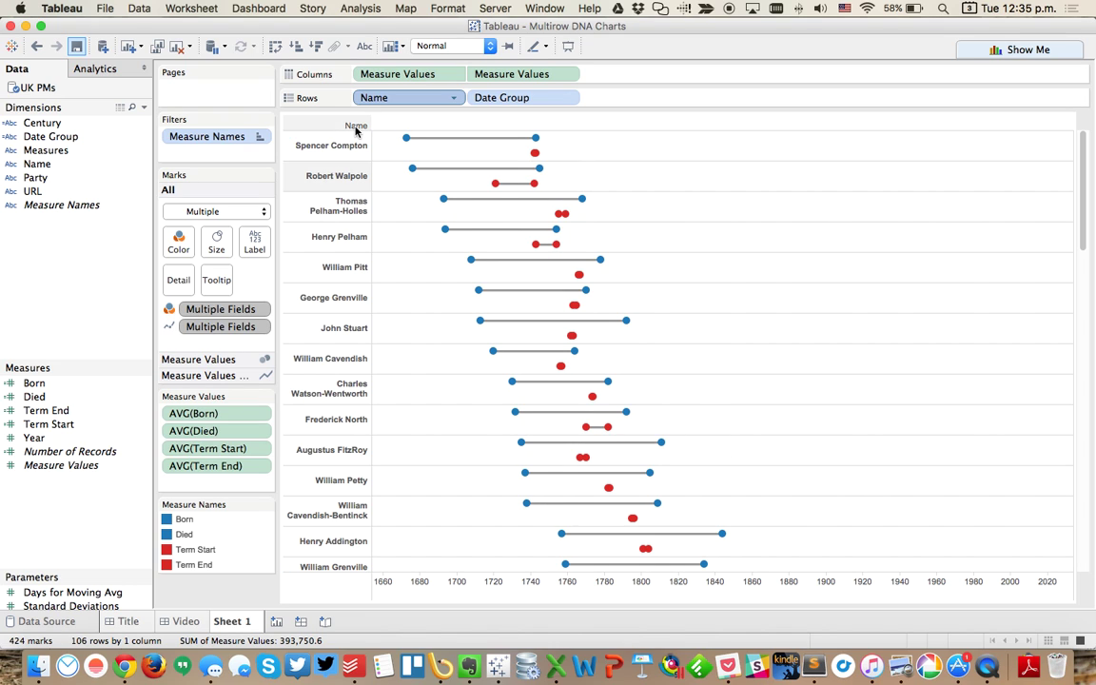
click(451, 97)
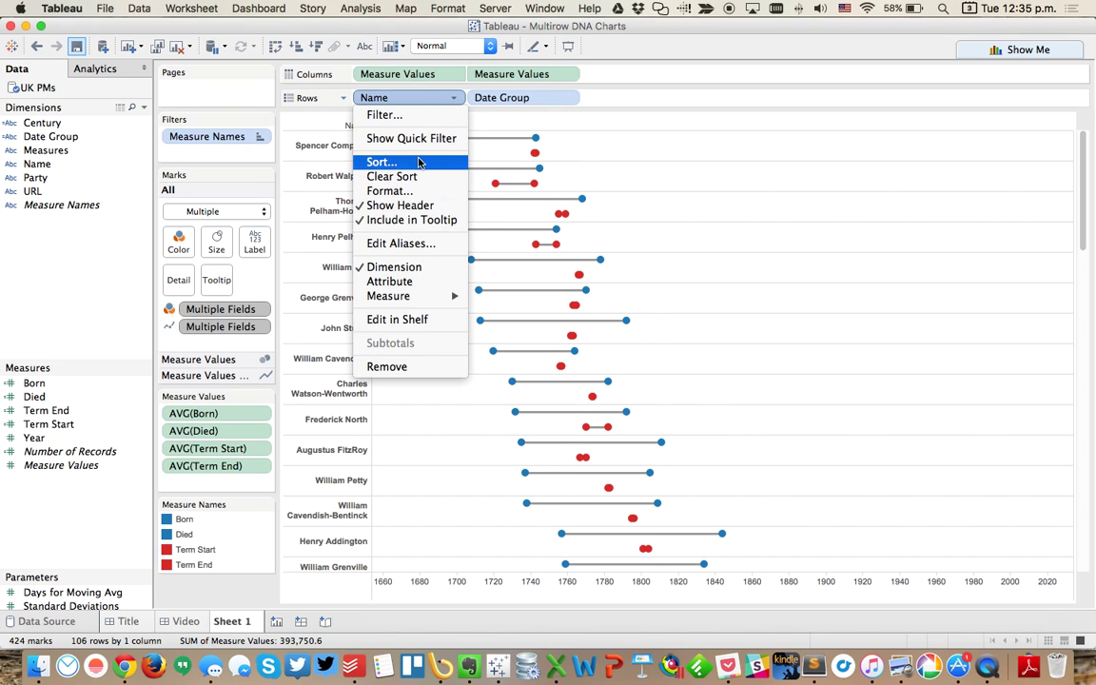
click(419, 161)
click(571, 318)
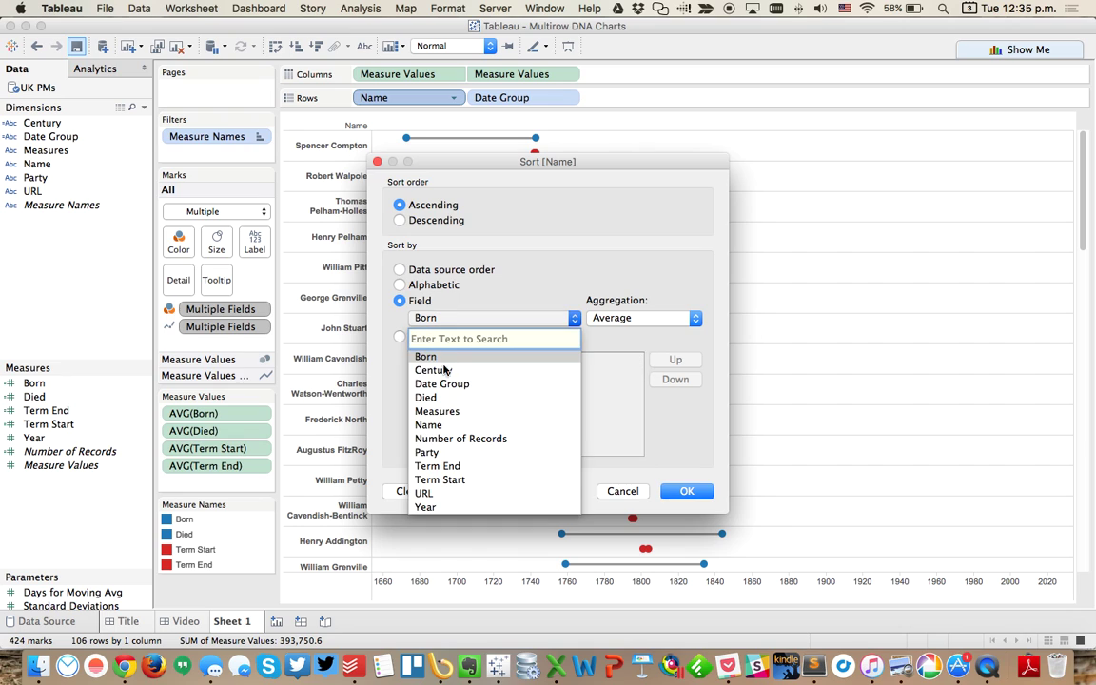
click(440, 400)
click(687, 491)
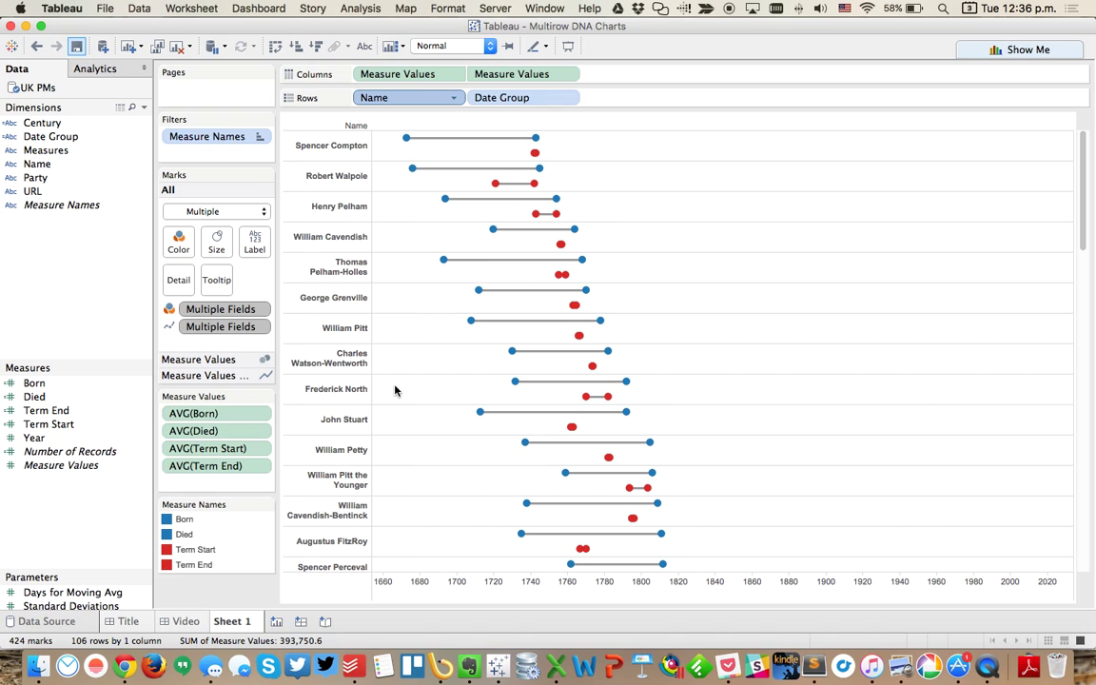
Create a String parameter named 'Choose the Sort Order' with a List of allowable values
right_click(68, 303)
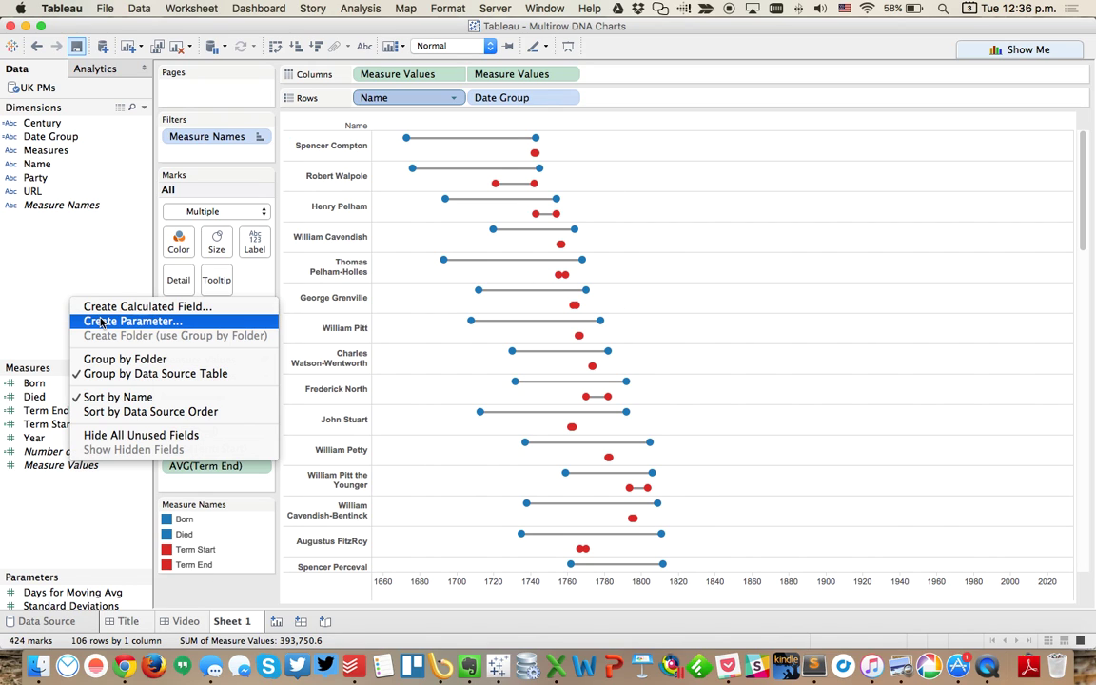
click(101, 323)
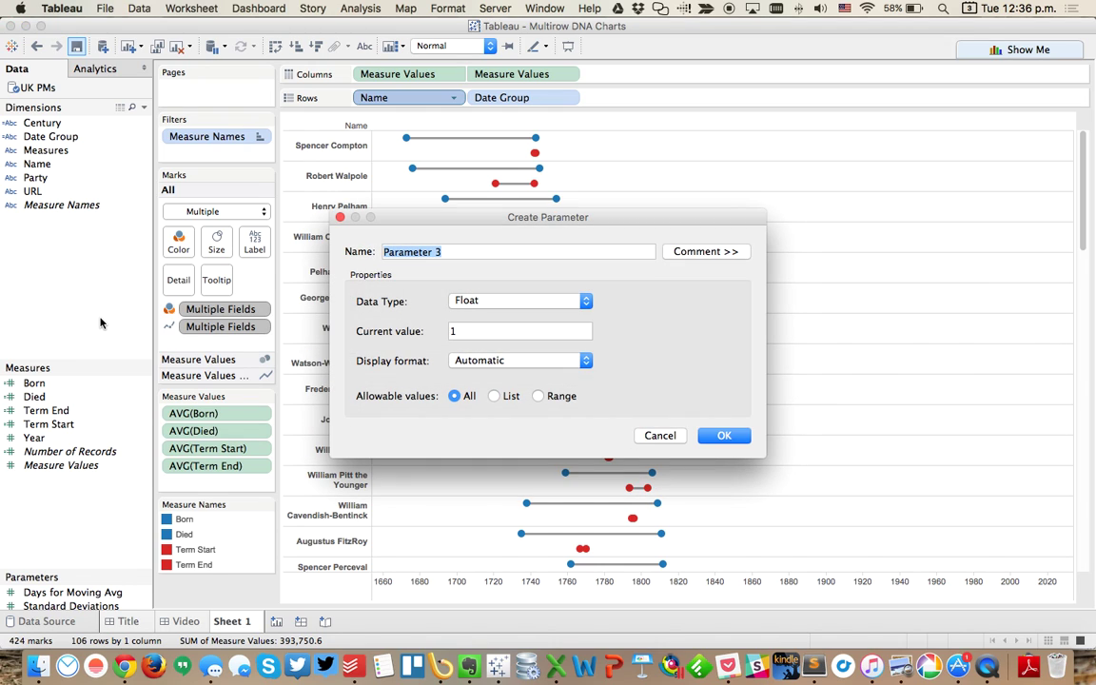
text(Chosoe)
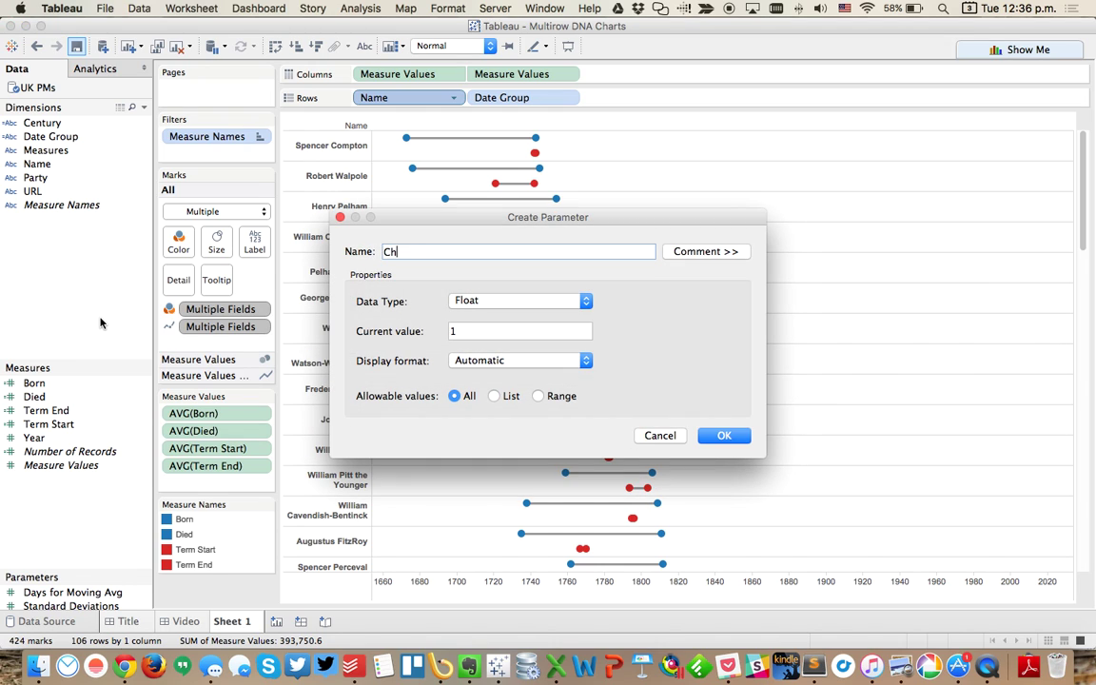
key(BackSpace)
key(BackSpace)
key(BackSpace)
key(BackSpace)
text(ose the Sort Orde)
click(481, 302)
click(481, 330)
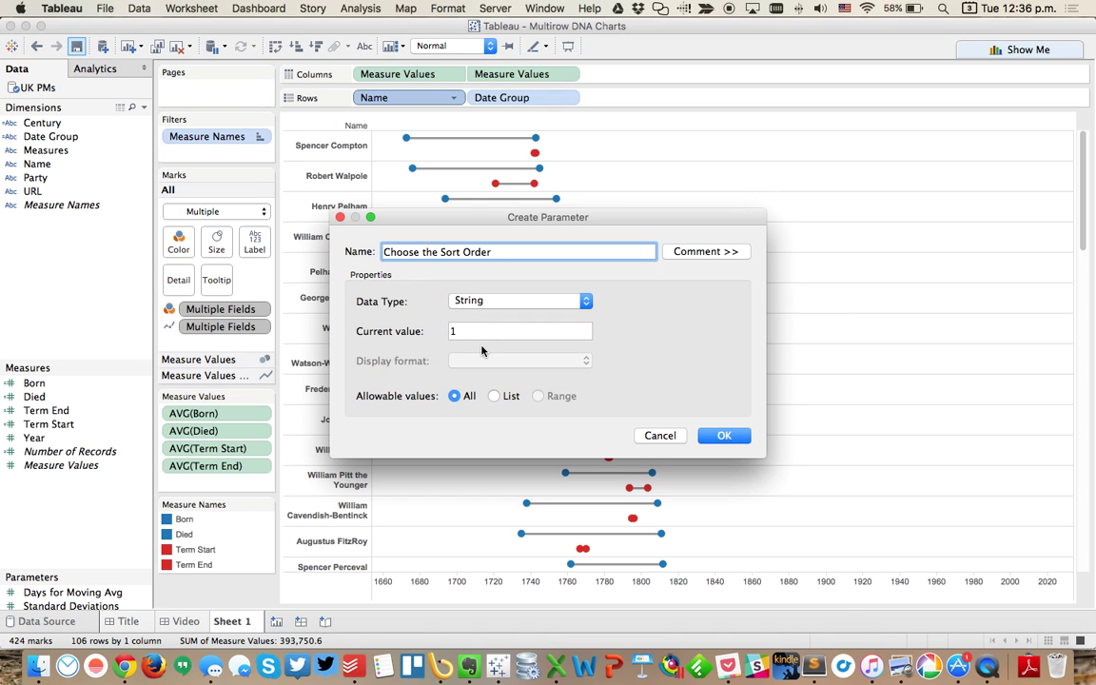
click(493, 396)
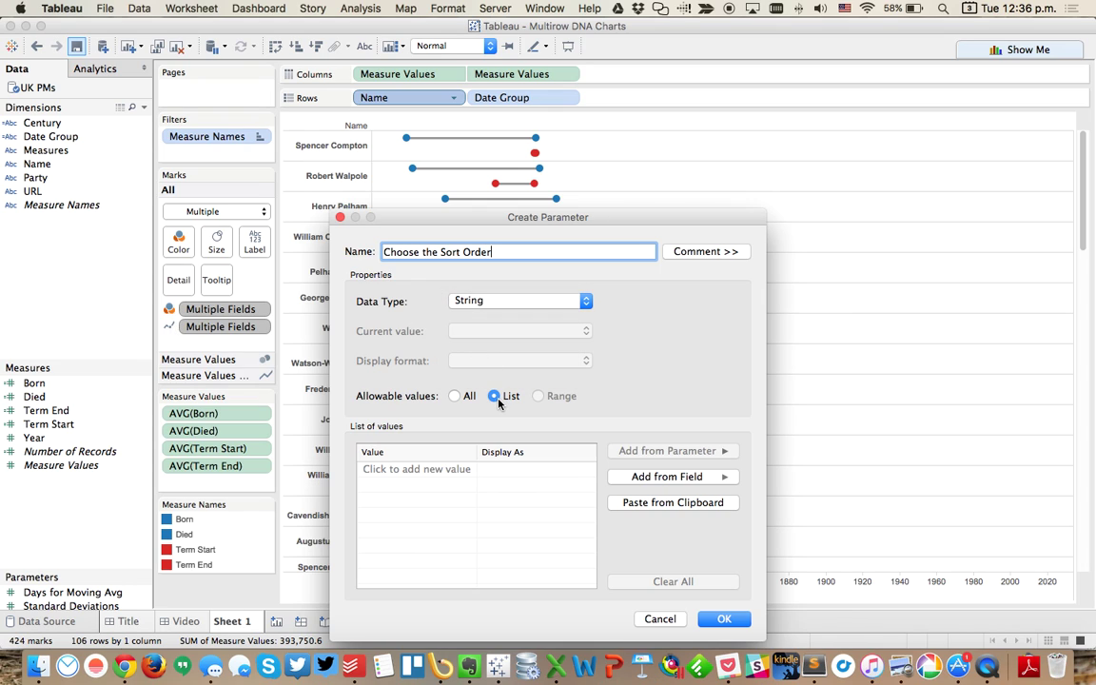
Enter the list values Birth Year, Year of Death, Term Start and Term End
click(406, 471)
text(Bor)
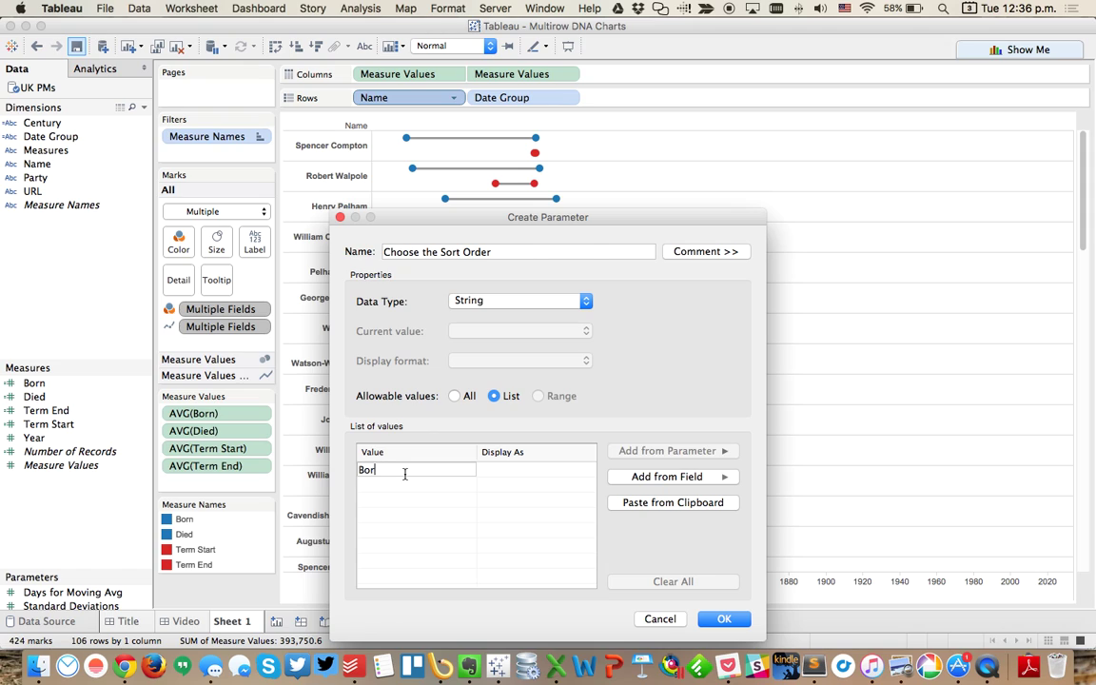
key(BackSpace)
key(BackSpace)
key(BackSpace)
text(irth)
key(Return)
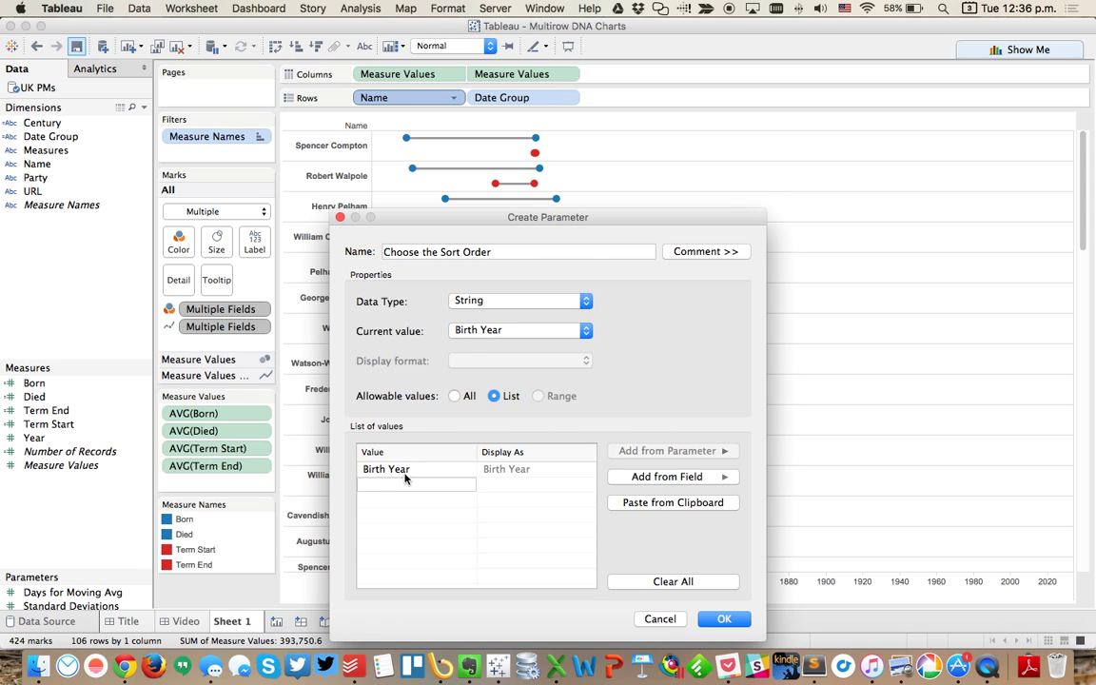
text(Year of Death)
key(Return)
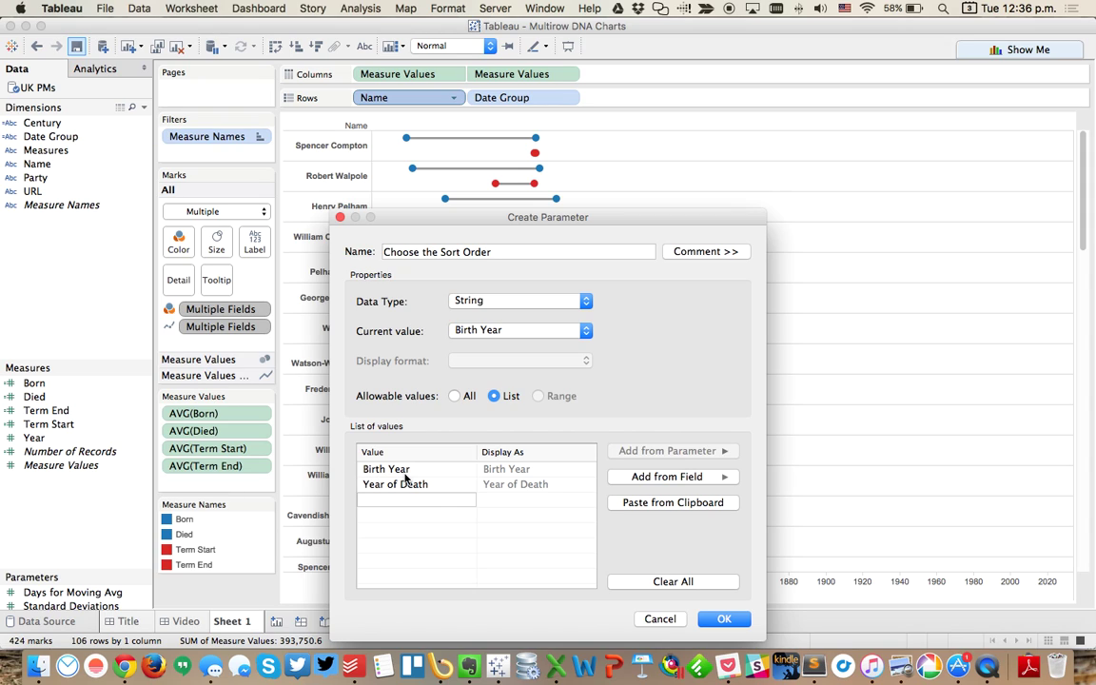
text(Term Start)
key(Return)
text(Term E)
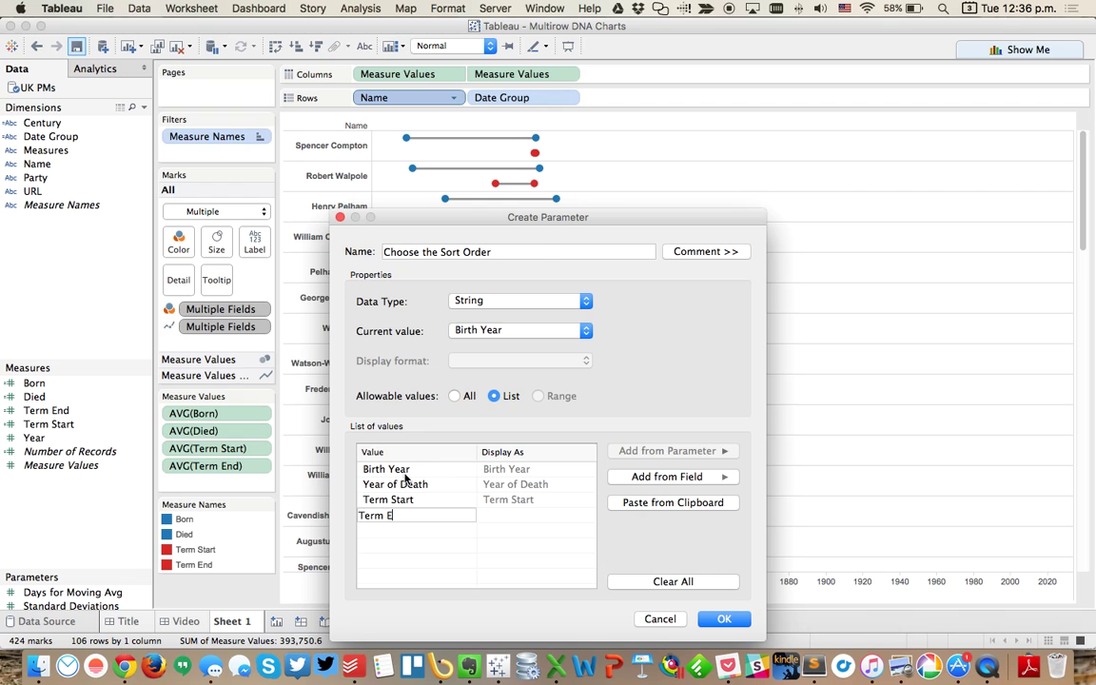
text(nd)
Create the parameter and show its control, trying Year of Death and Term Start
click(720, 620)
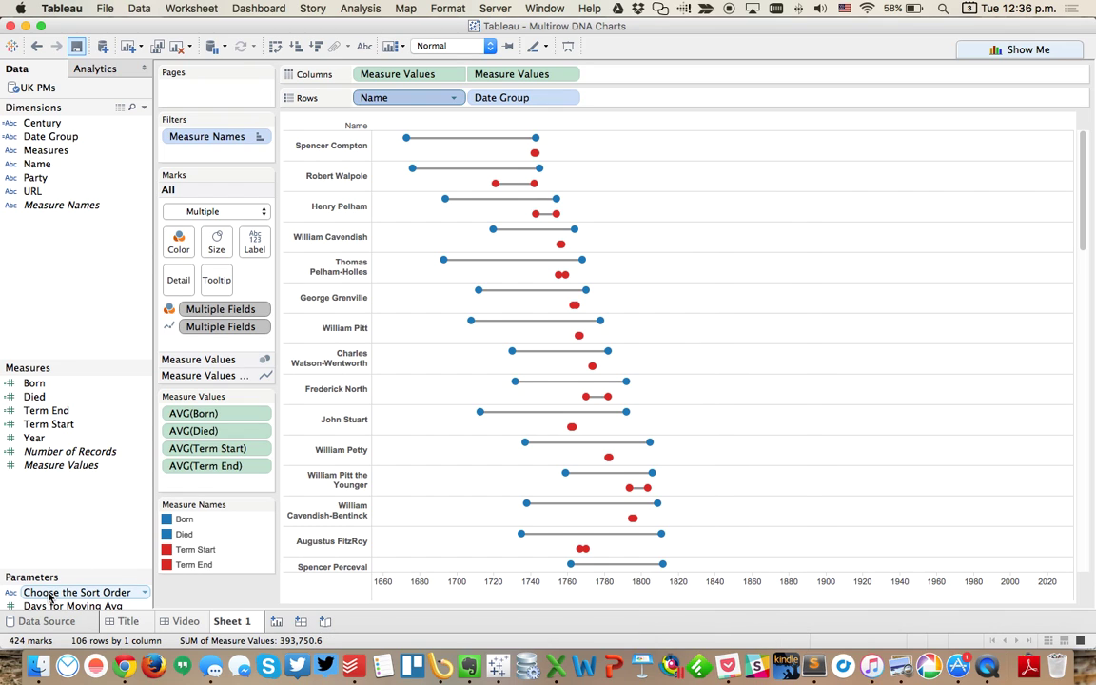
right_click(49, 598)
click(90, 318)
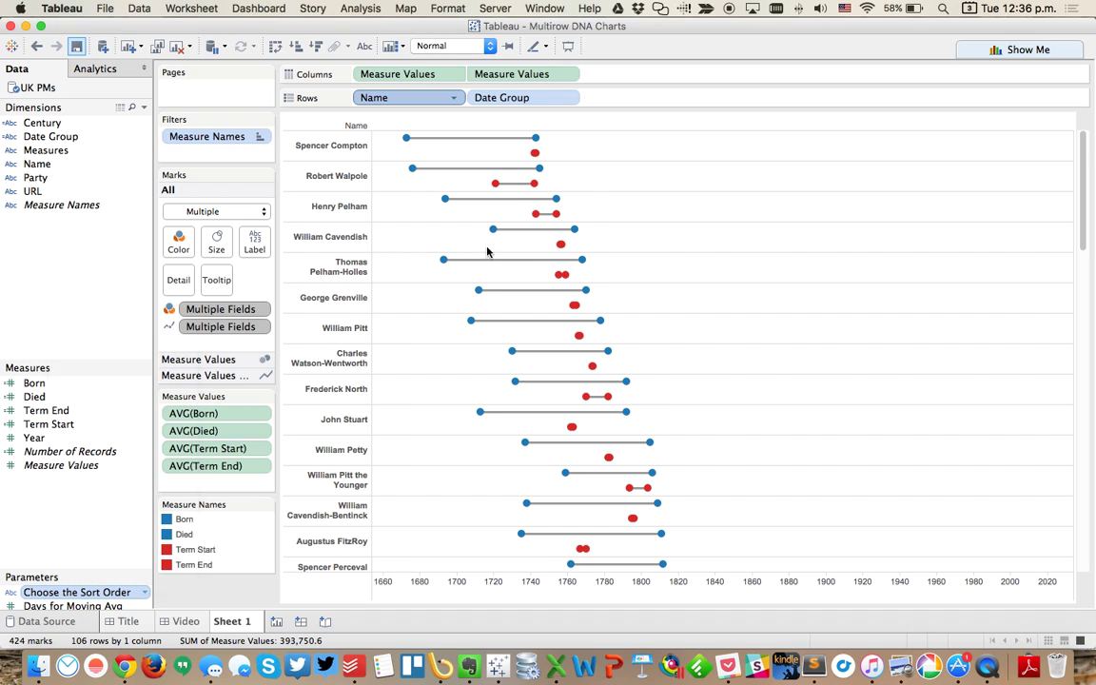
click(994, 136)
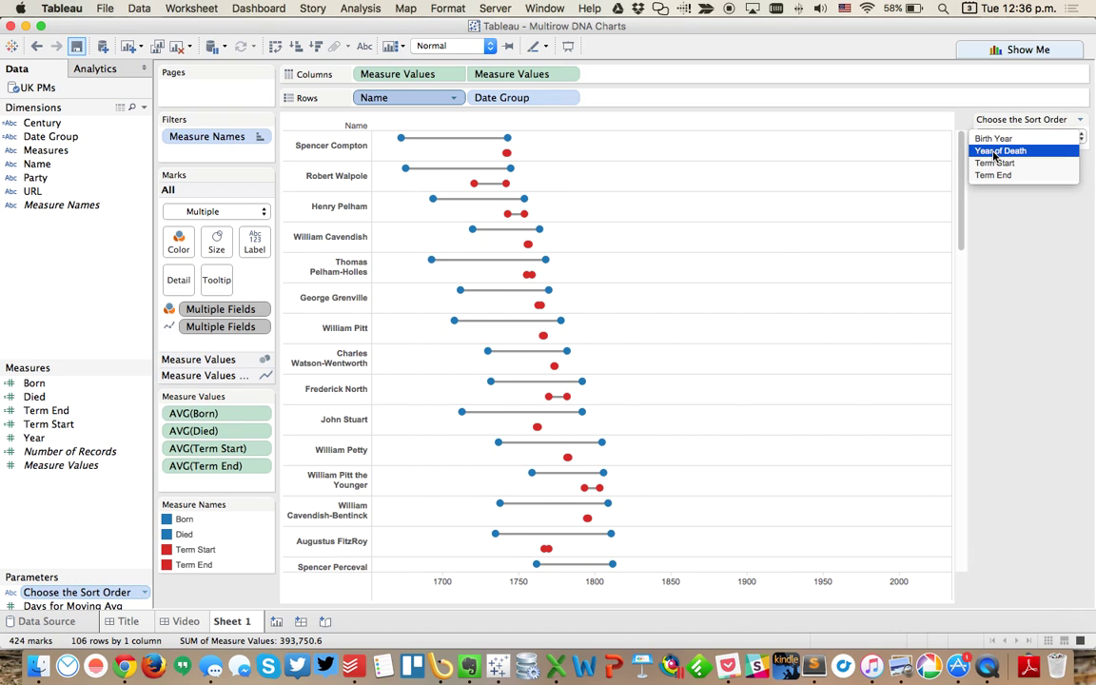
click(1001, 149)
click(1001, 136)
click(999, 150)
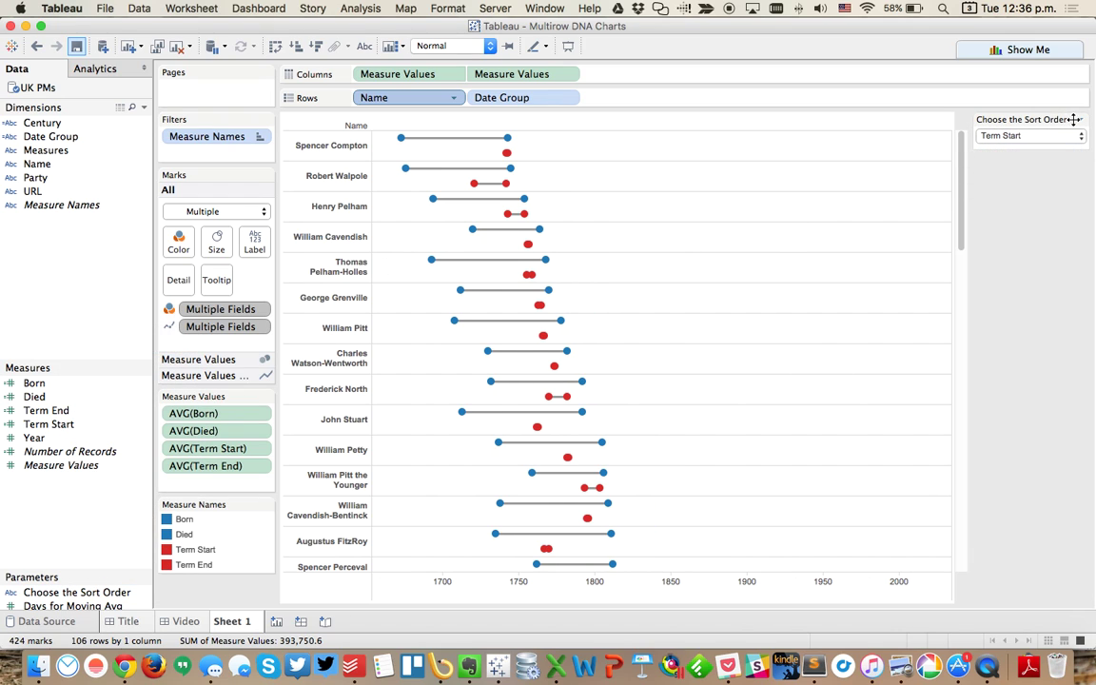
Display the parameter control as a Single Value List and set it to Term Start
click(1078, 126)
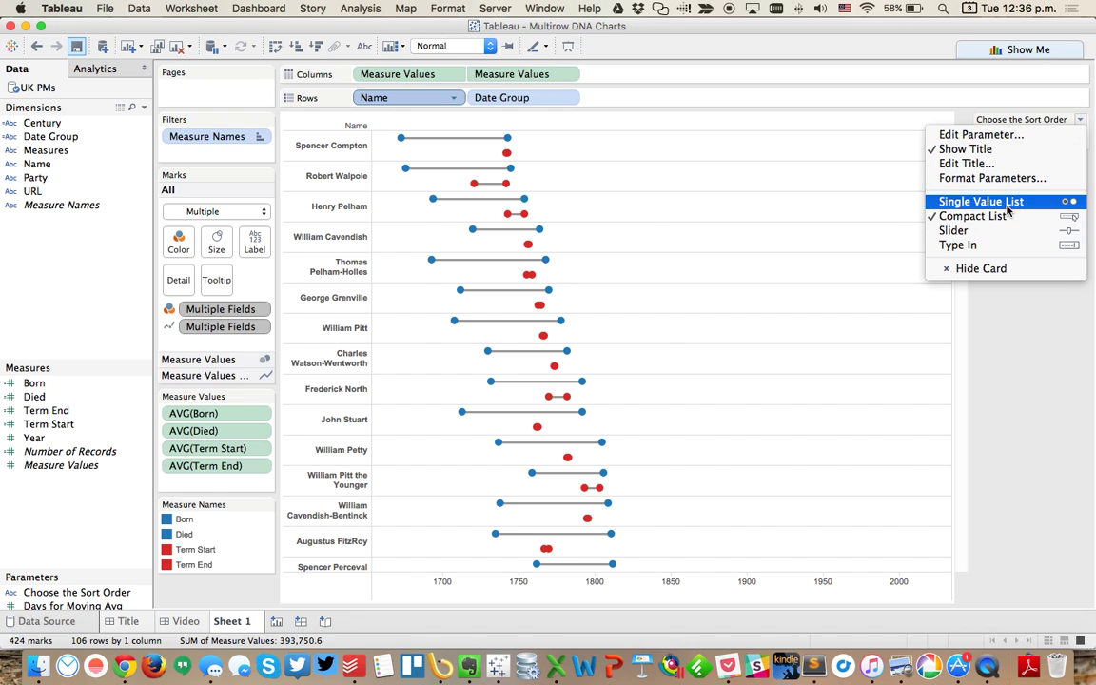
click(970, 197)
click(985, 135)
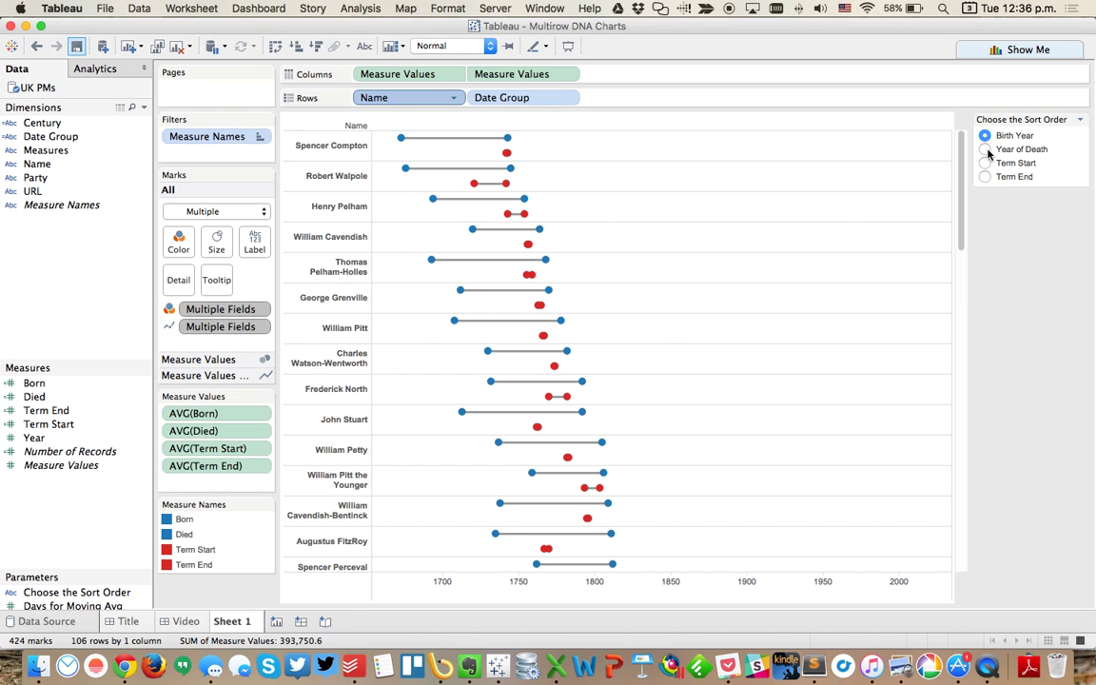
click(986, 150)
click(986, 162)
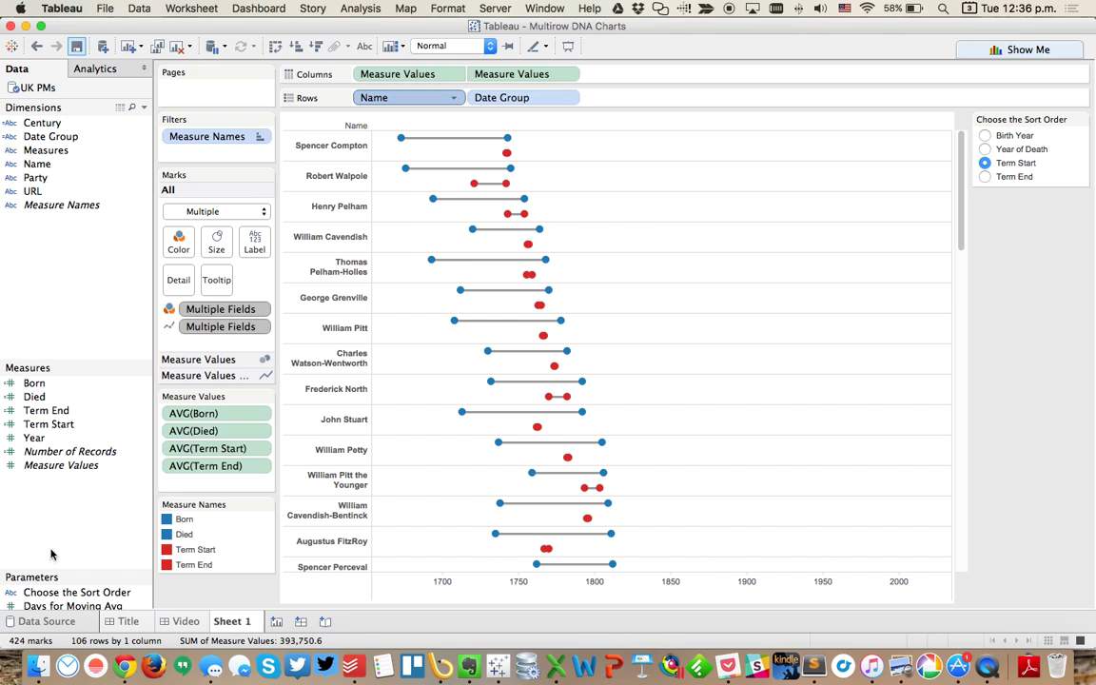
click(62, 592)
right_click(62, 592)
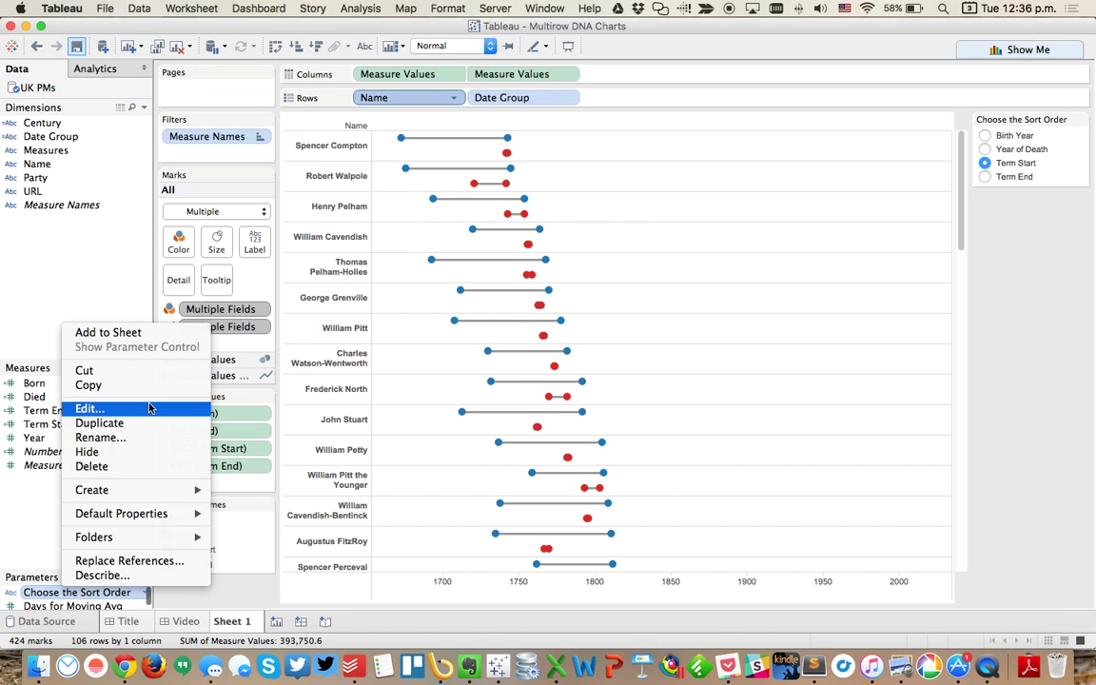
Name a new calculation 'Sort Order' and start its formula as a CASE on the parameter
mouse_move(151, 489)
click(267, 494)
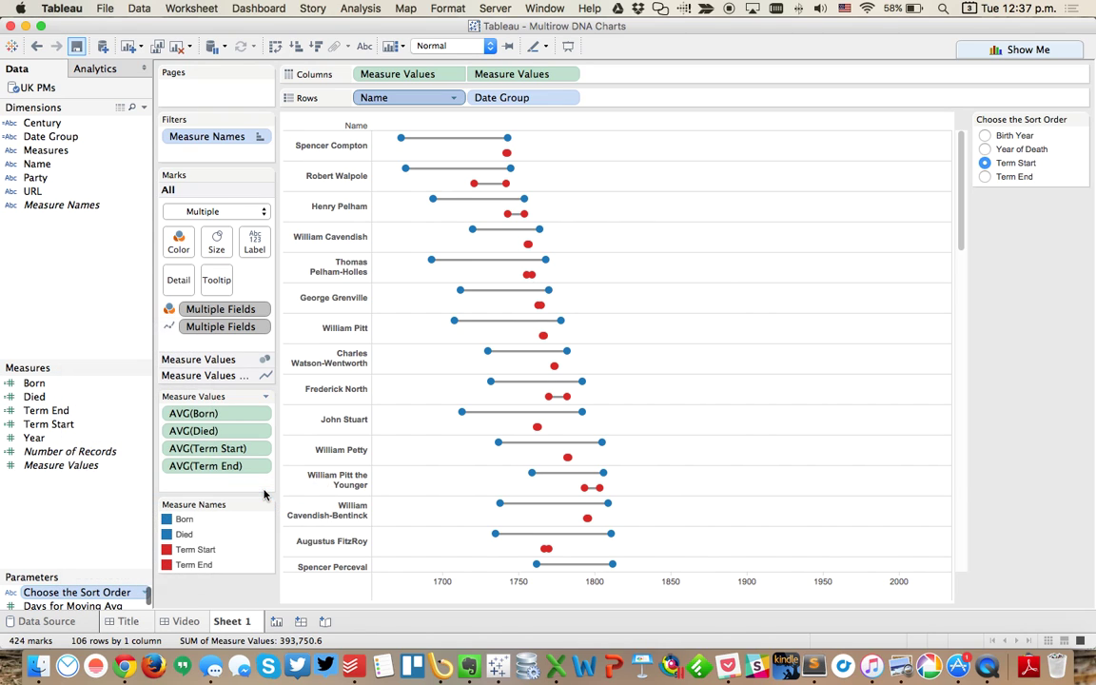
text(Sor)
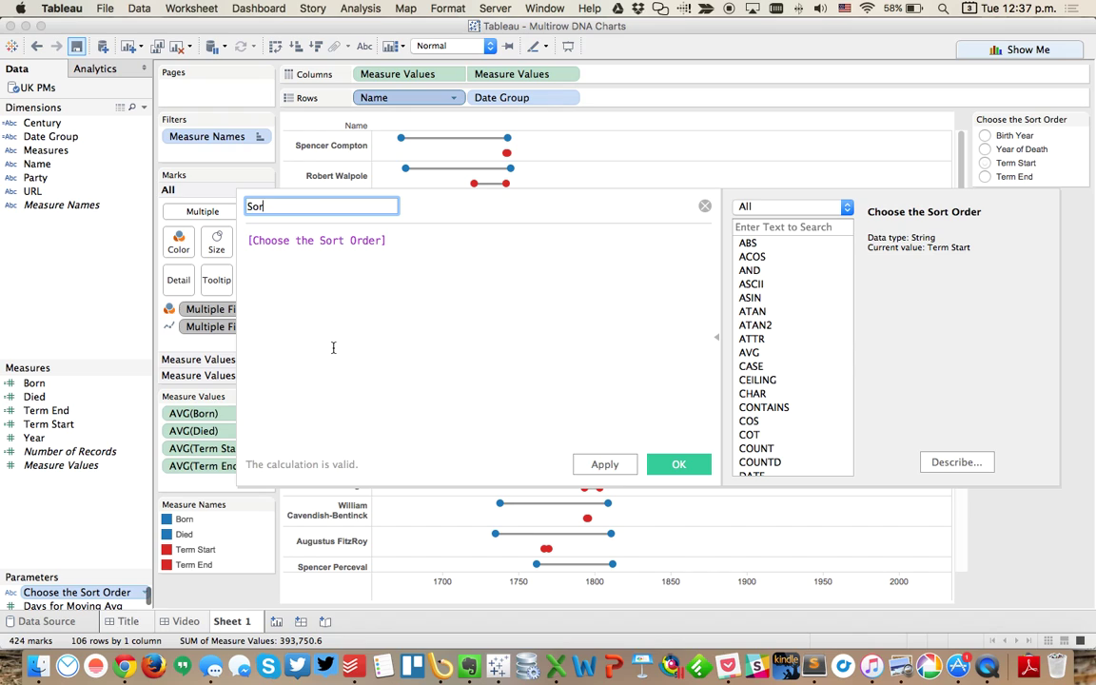
text(t Order)
key(Tab)
key(Left)
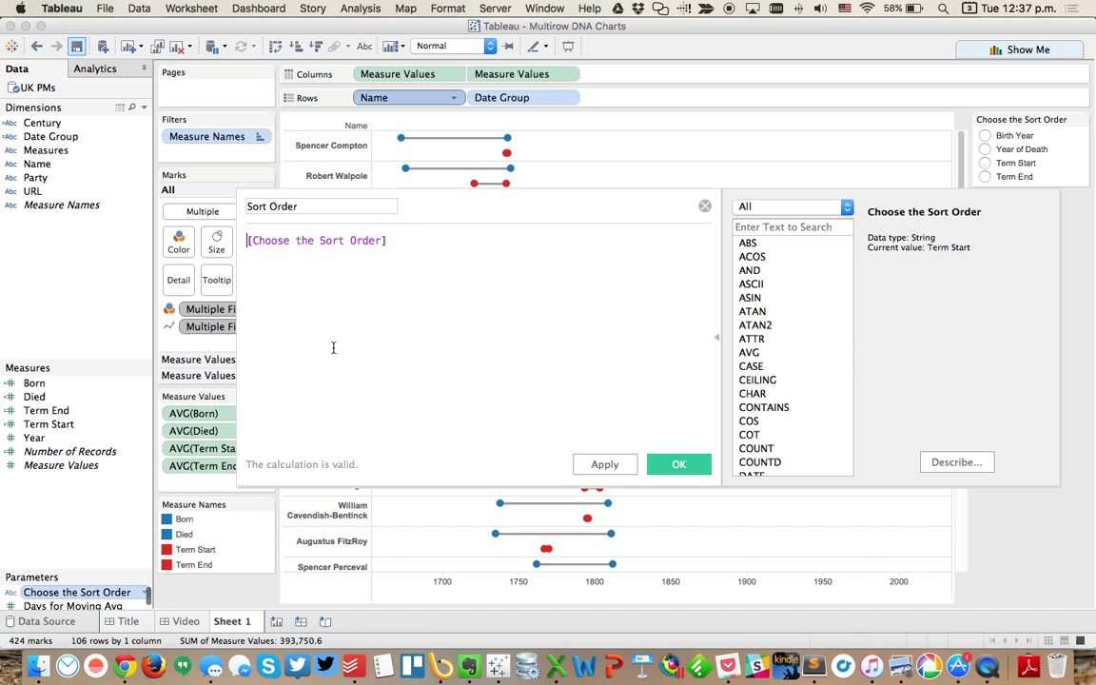
text(IF)
key(End)
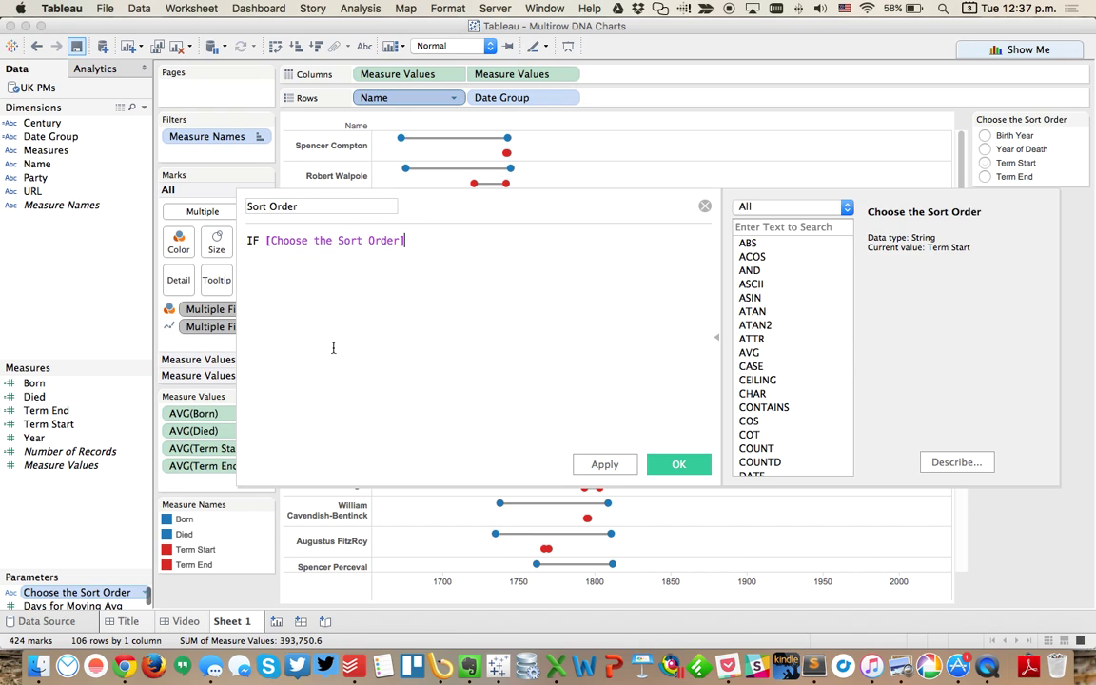
key(Home)
key(Delete)
key(Delete)
text(CASE)
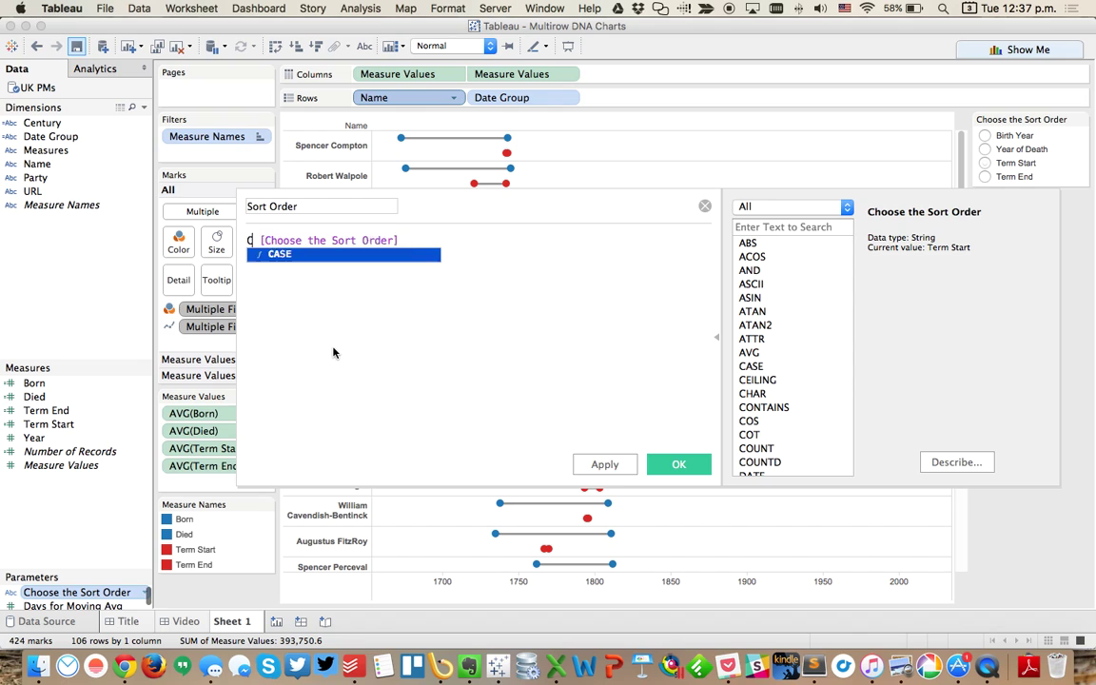
key(End)
key(Return)
Add WHEN 'Birth Year' THEN [Born] and WHEN 'Year of Death' THEN [Died] clauses
text(WHEN)
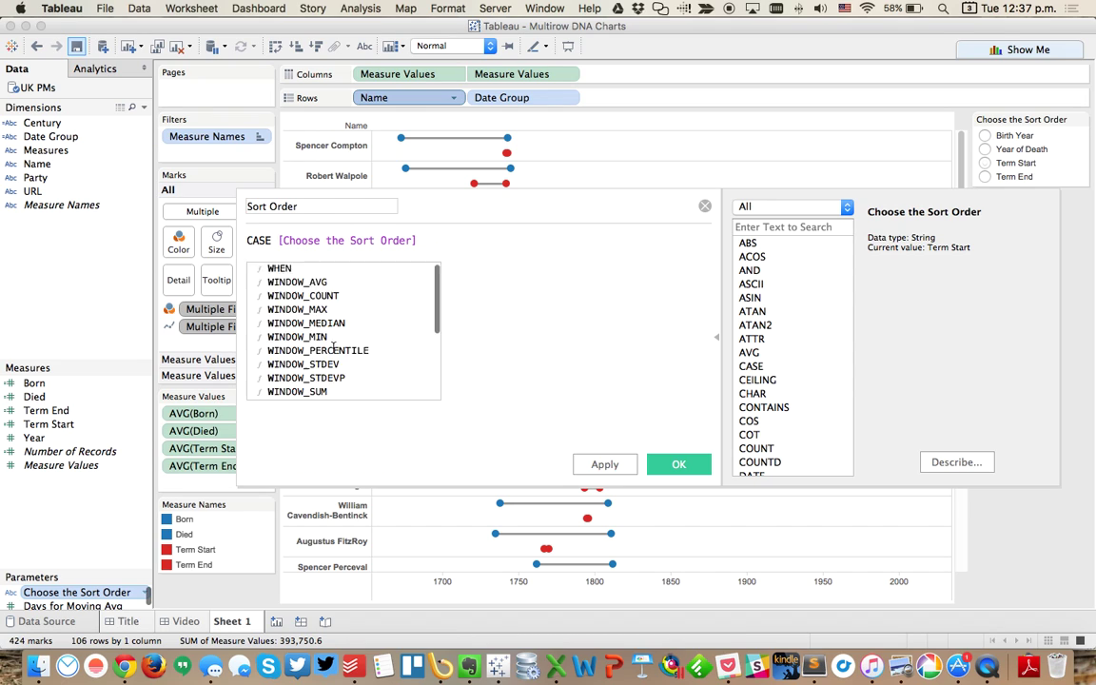
text( ')
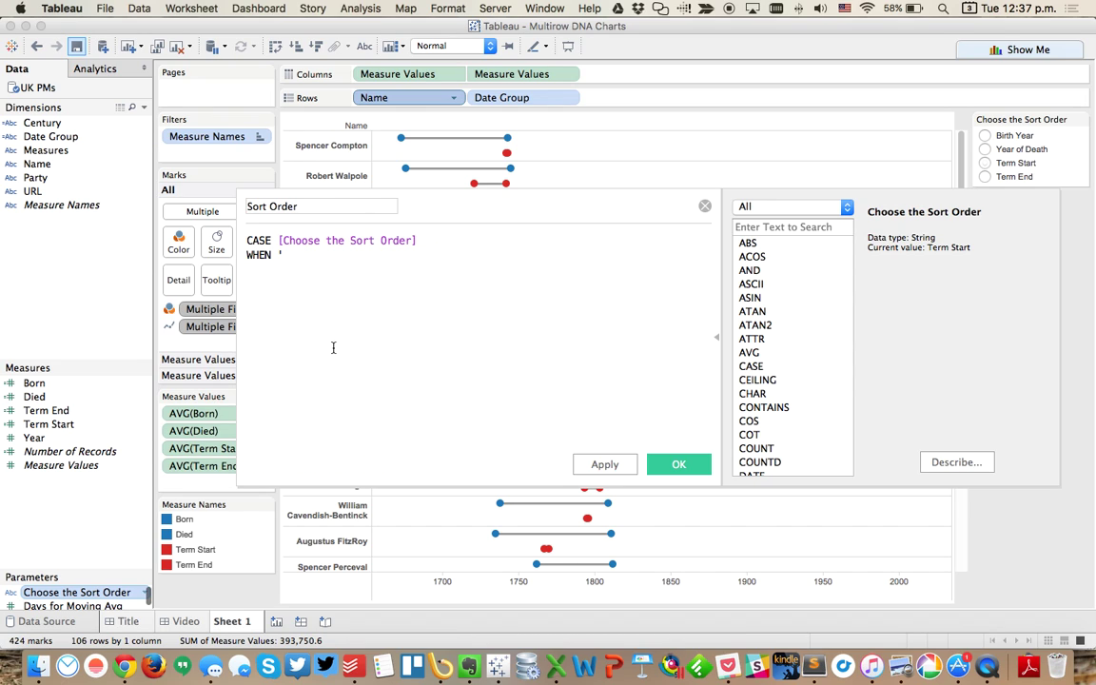
text(Birth Year' THEN [Born)
key(Return)
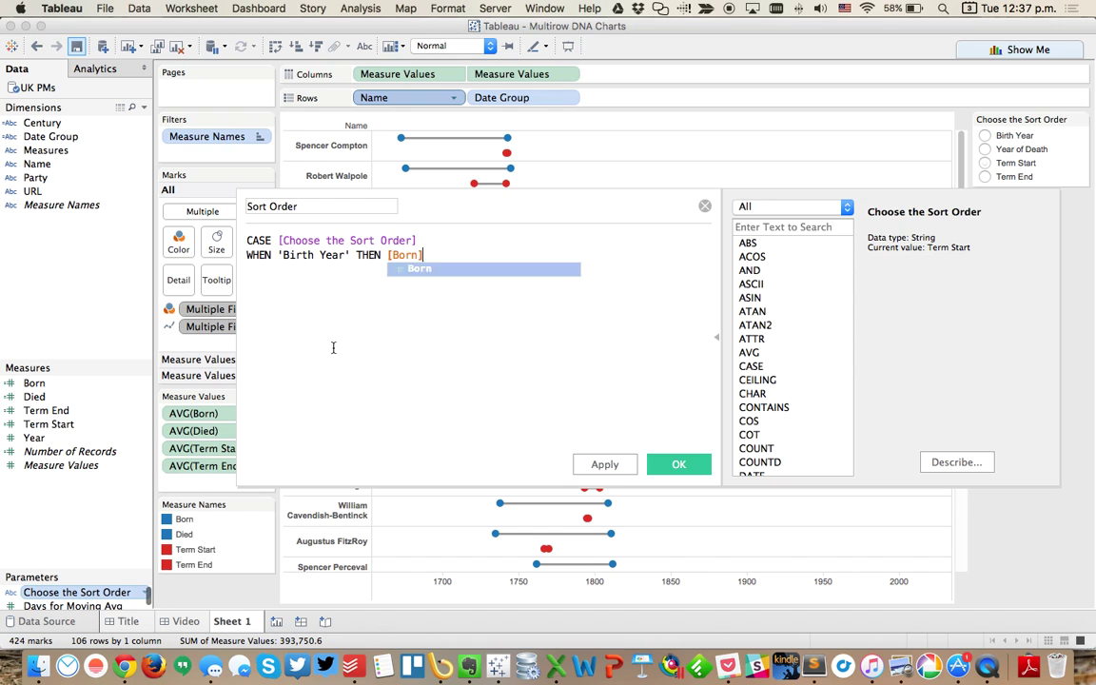
key(Return)
text(WHEN )
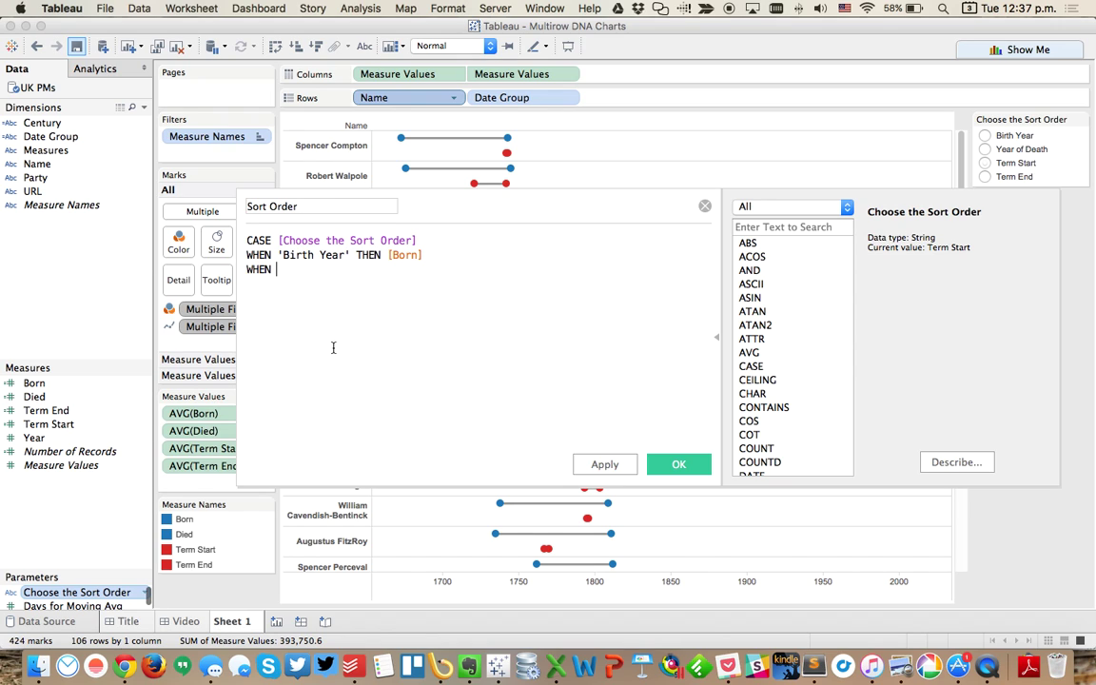
text('Year of Death' THEN de)
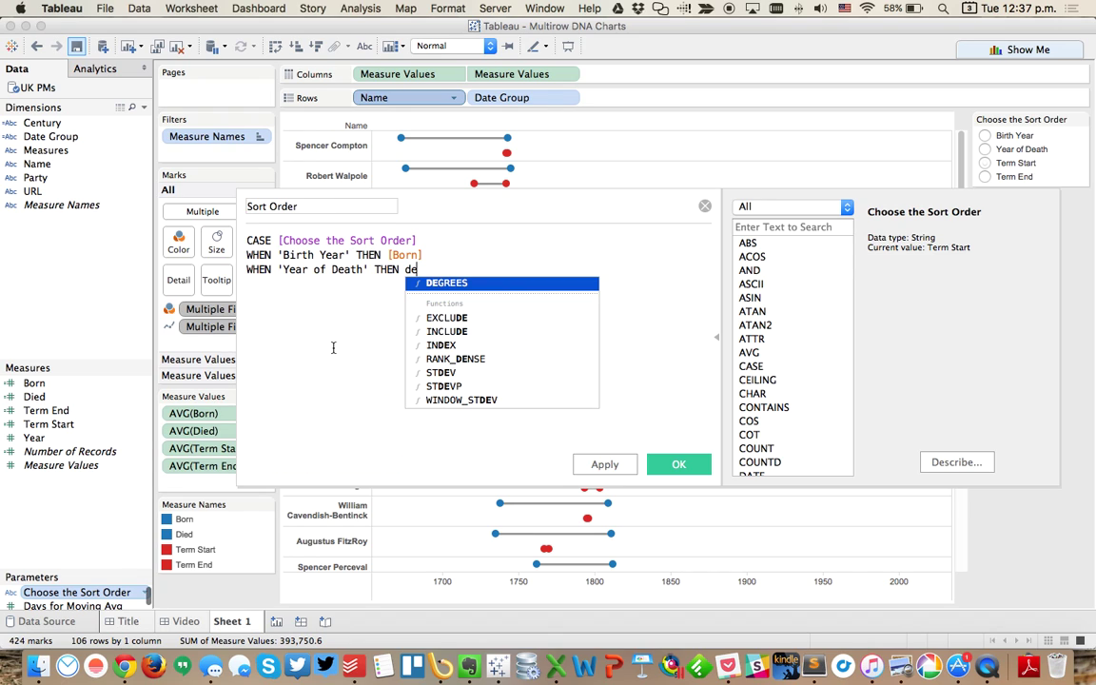
key(BackSpace)
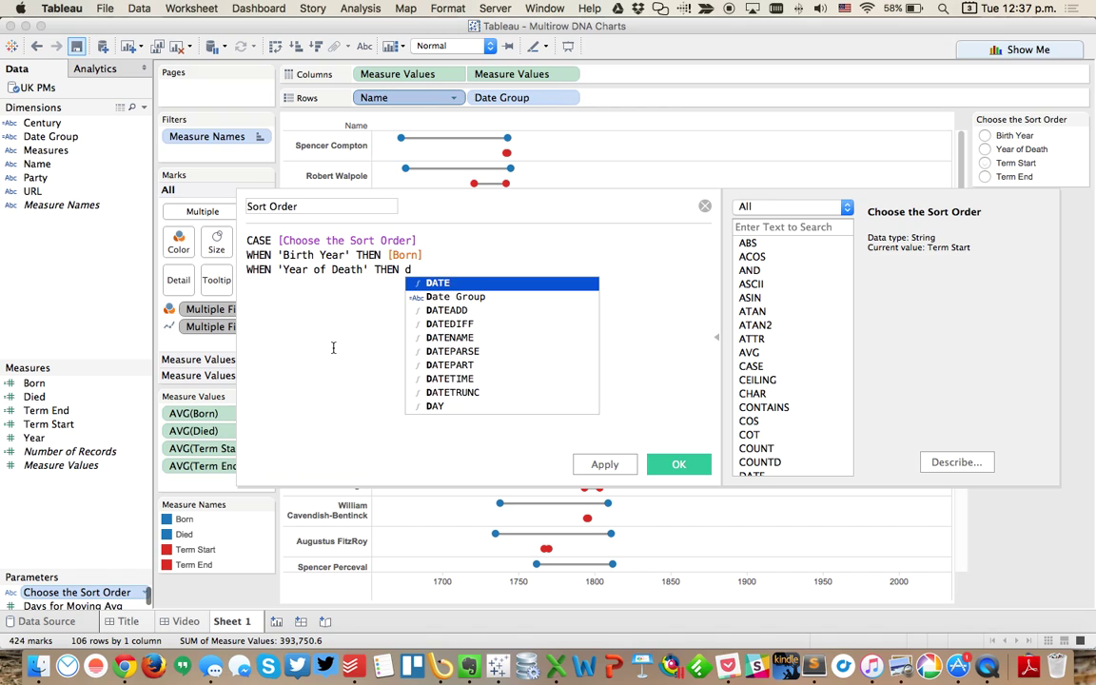
text(ie)
key(Return)
key(Return)
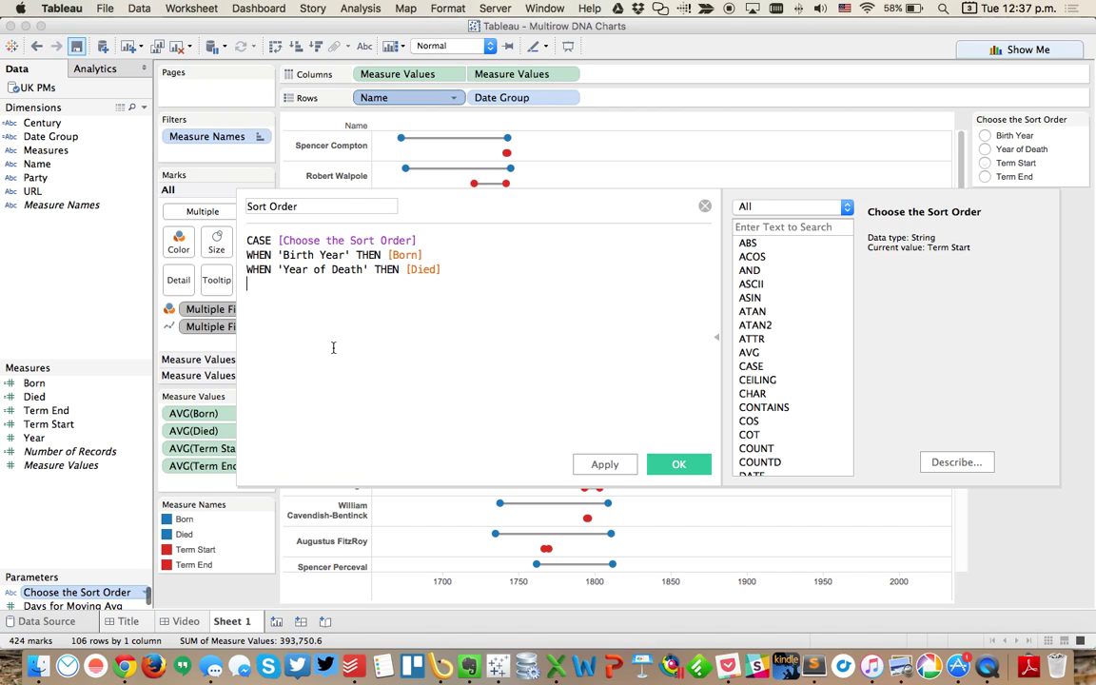
Finish with WHEN 'Term Start' THEN [Term Start], ELSE [Term End], END
text(WHEN 'Term S)
key(BackSpace)
key(BackSpace)
text(m Start' THEN)
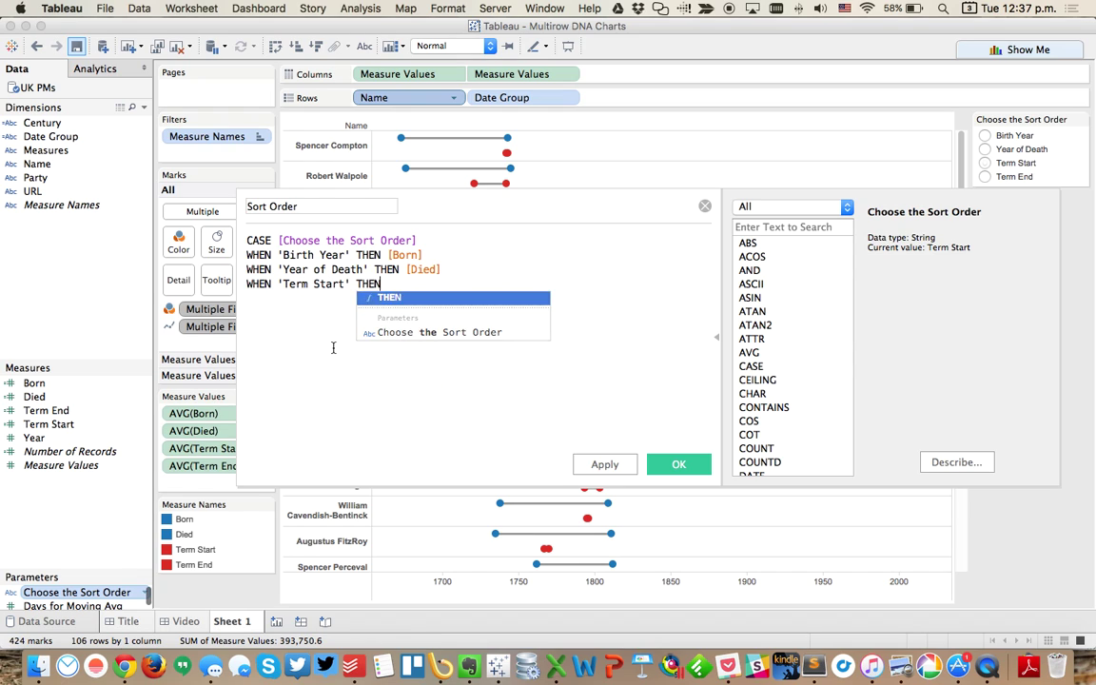
text( ter)
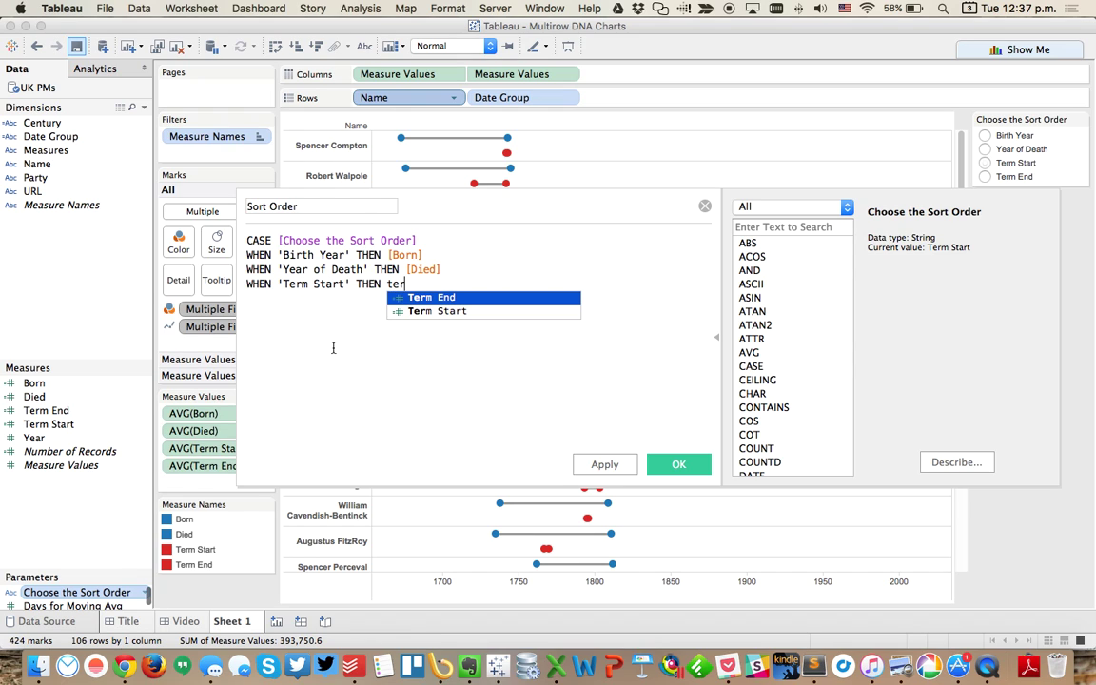
key(Down)
key(Return)
key(Return)
text(ELSE)
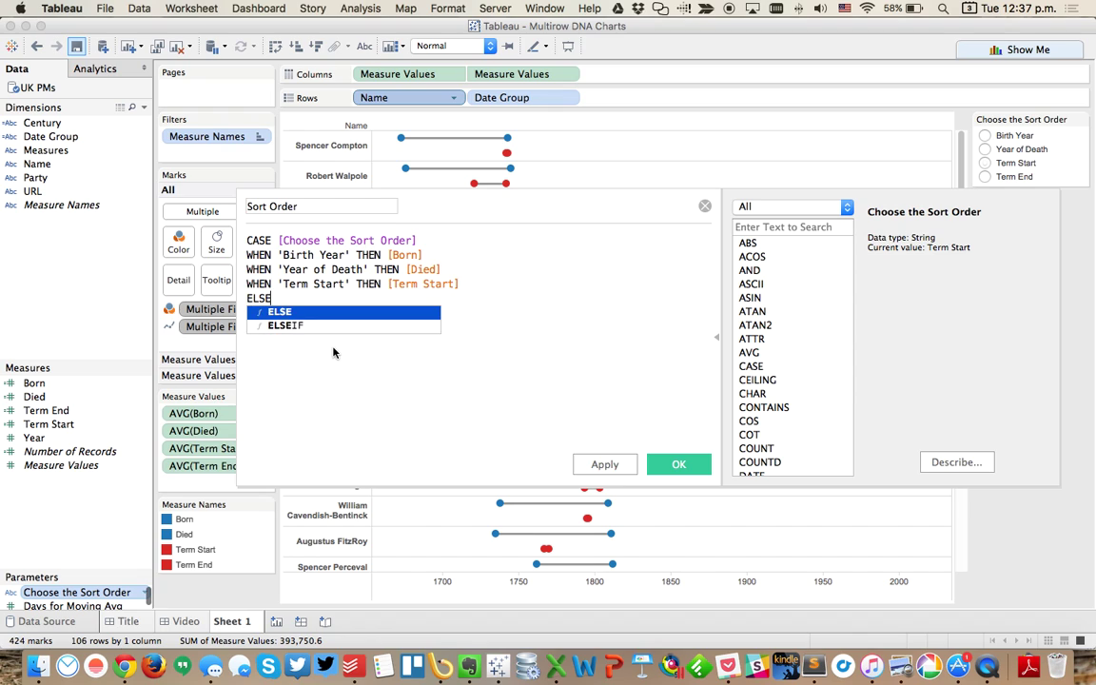
text( ter)
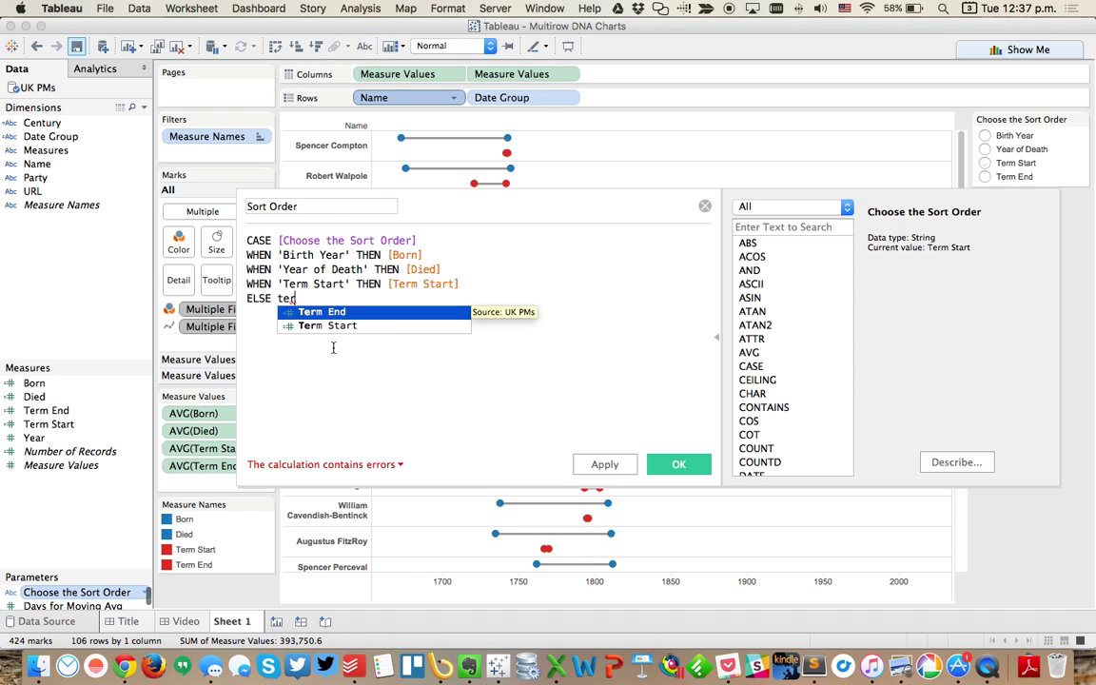
key(Return)
key(Return)
text(END)
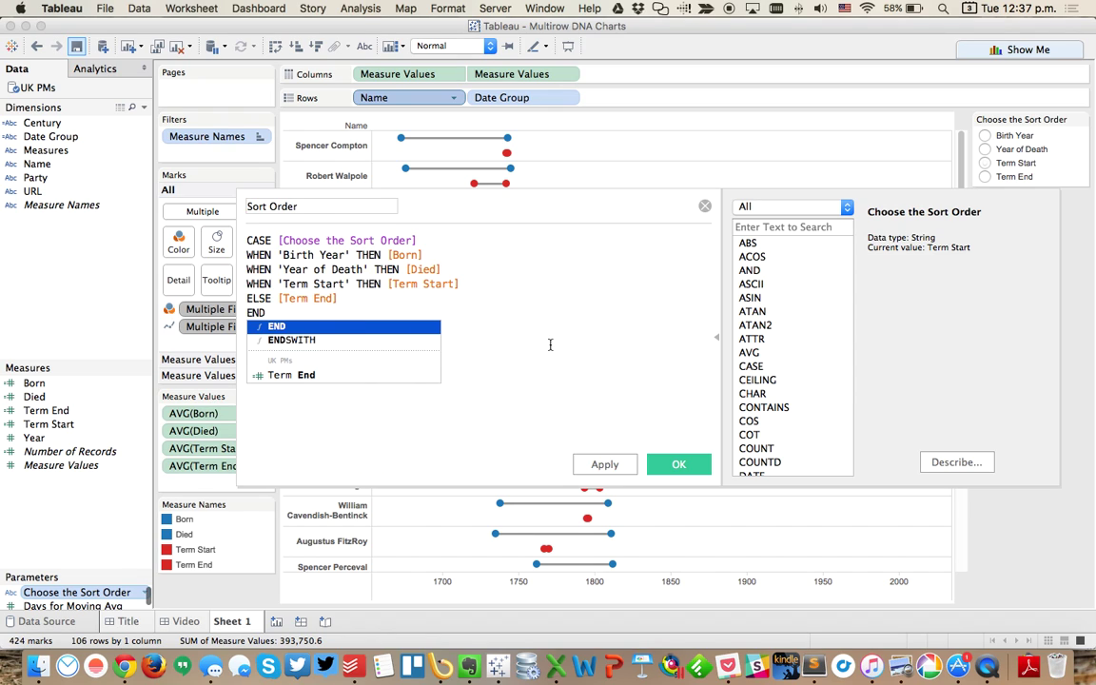
key(Escape)
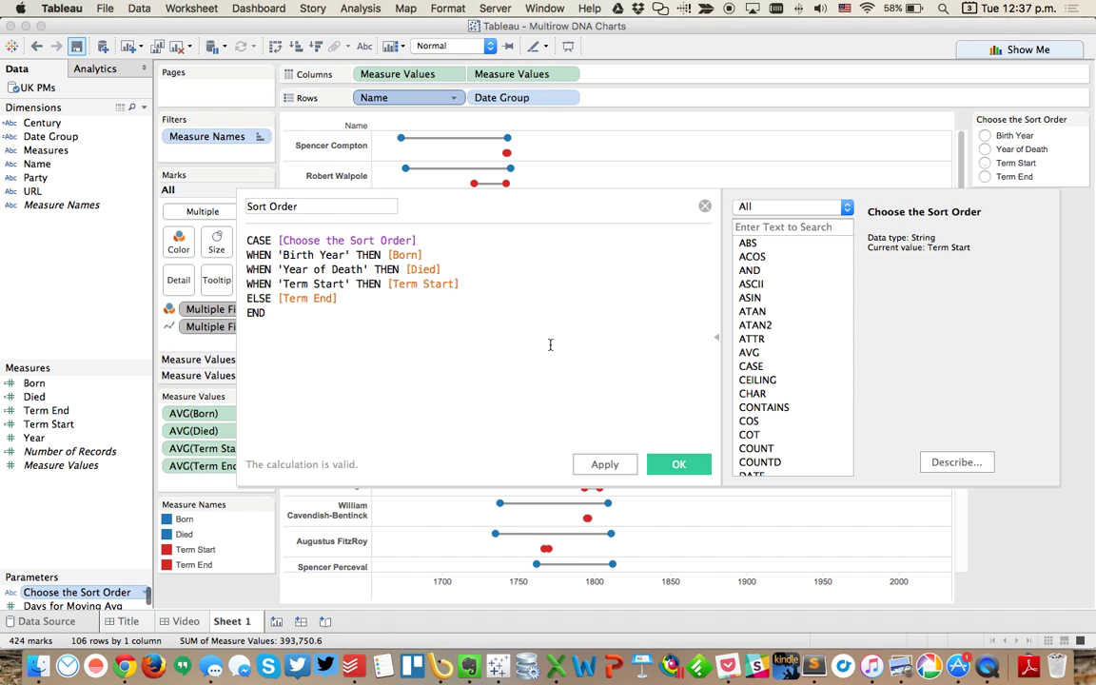
Save the Sort Order calculation and check its default aggregation
click(676, 464)
right_click(52, 410)
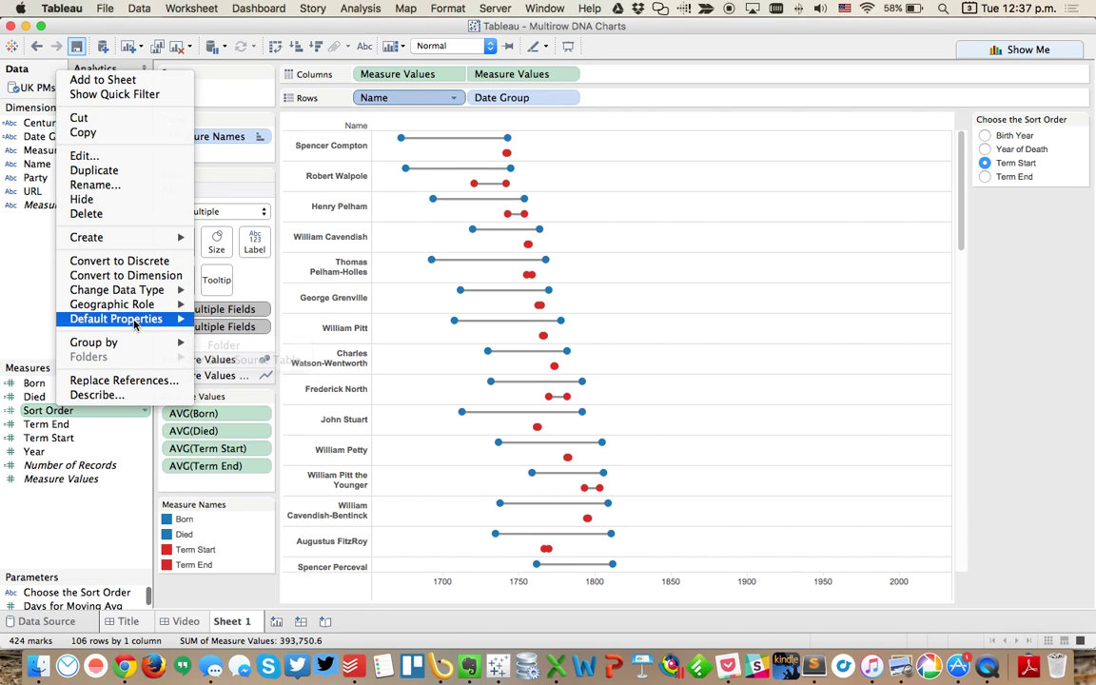
mouse_move(152, 319)
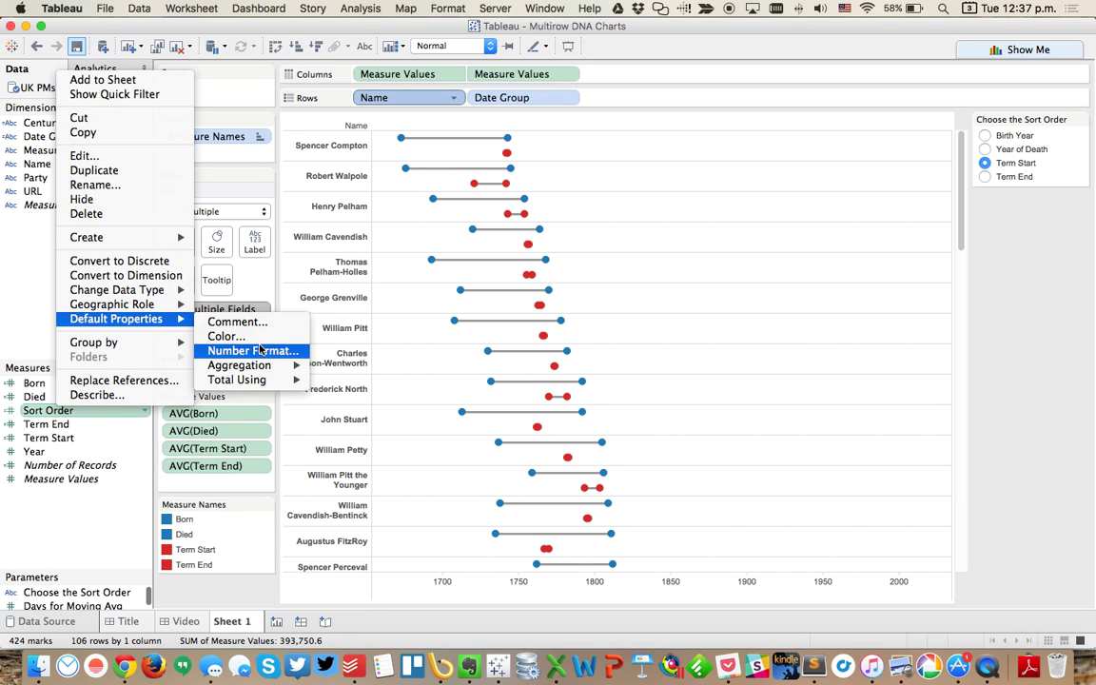
click(385, 367)
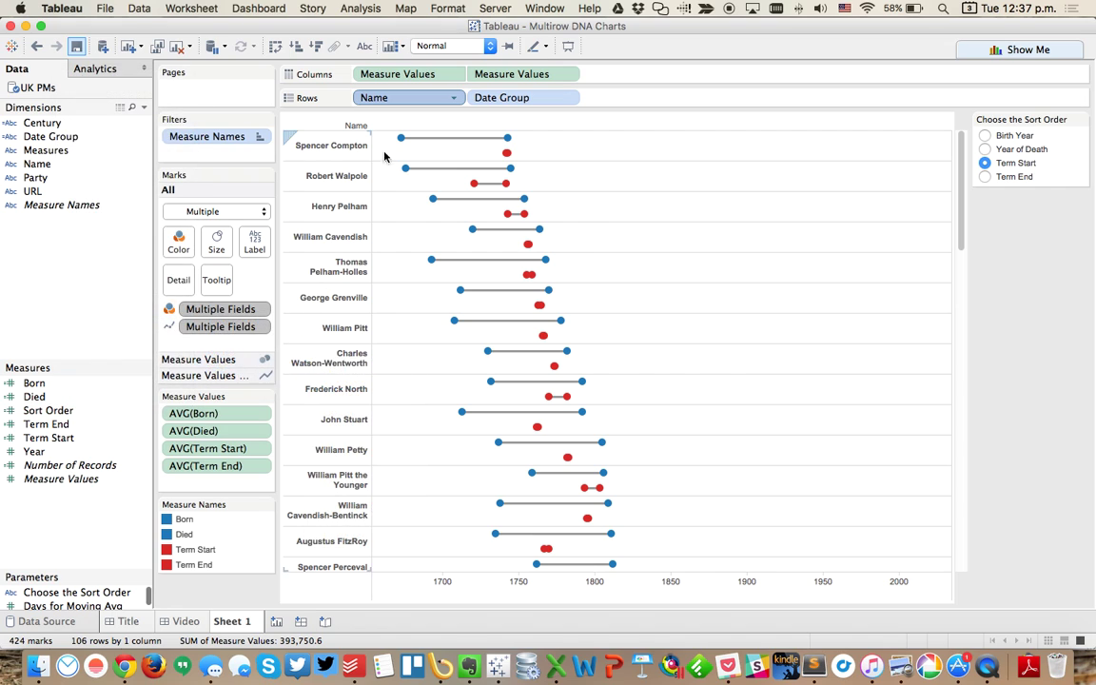
Sort the Name rows by the Sort Order field and choose Term End as the sort order
click(454, 98)
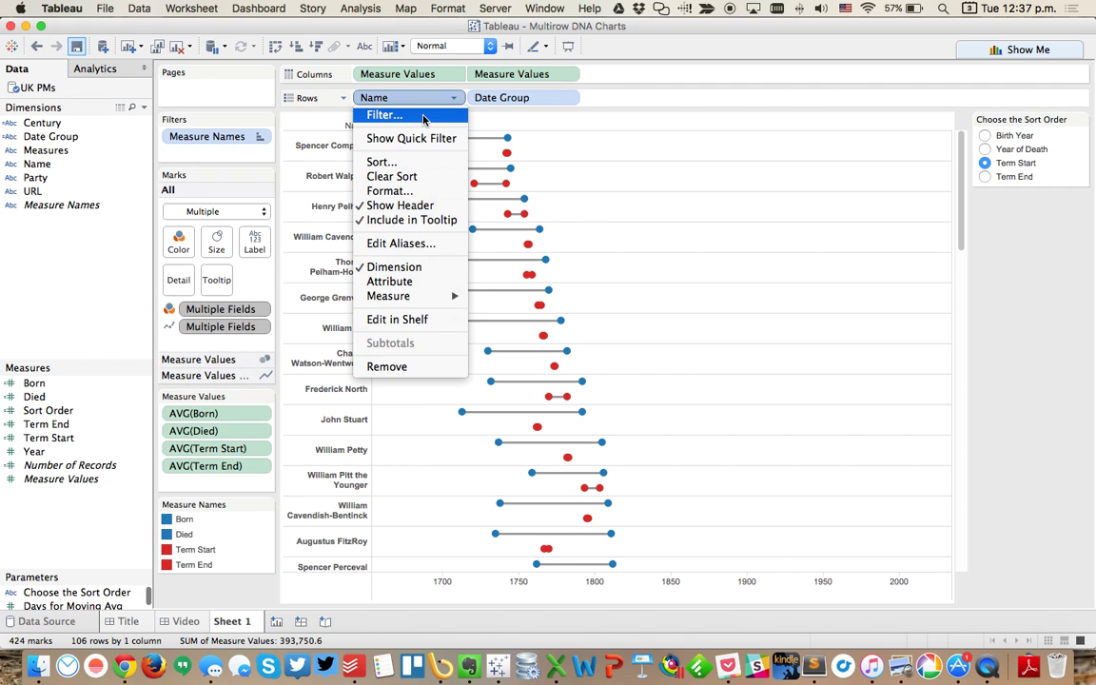
click(382, 162)
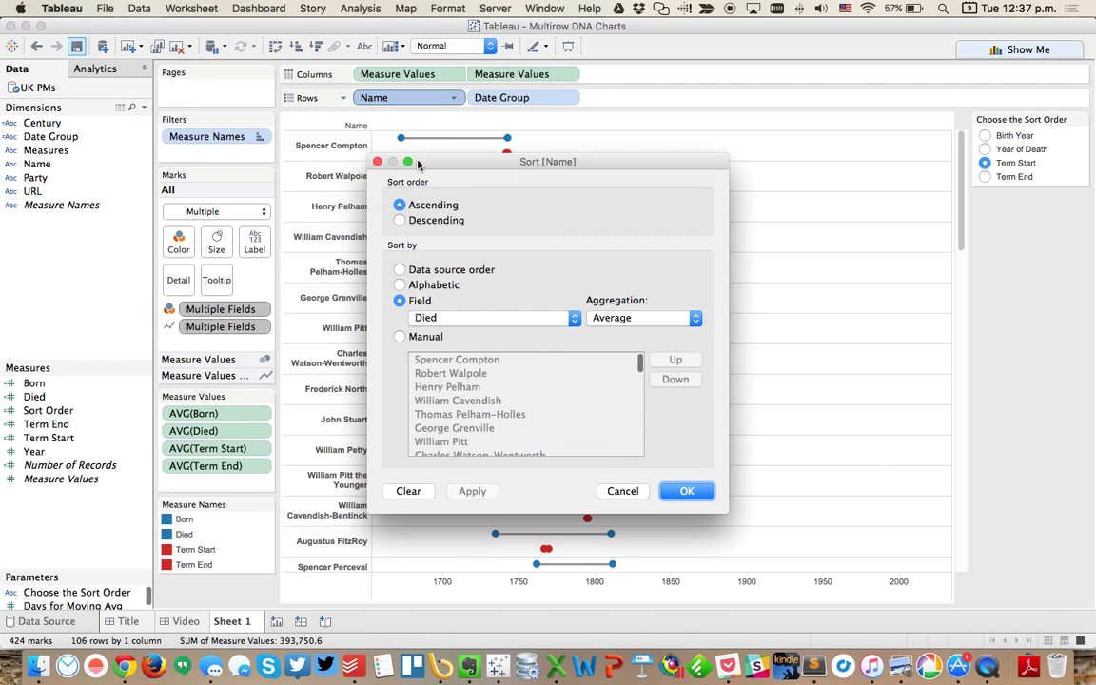
click(432, 320)
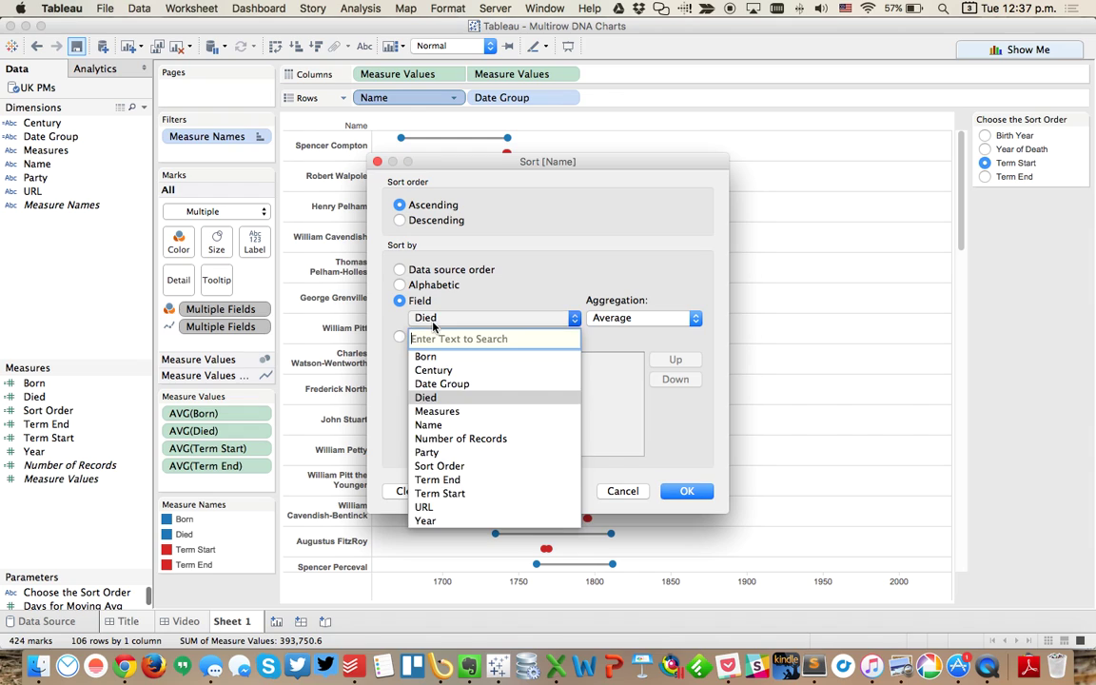
click(448, 466)
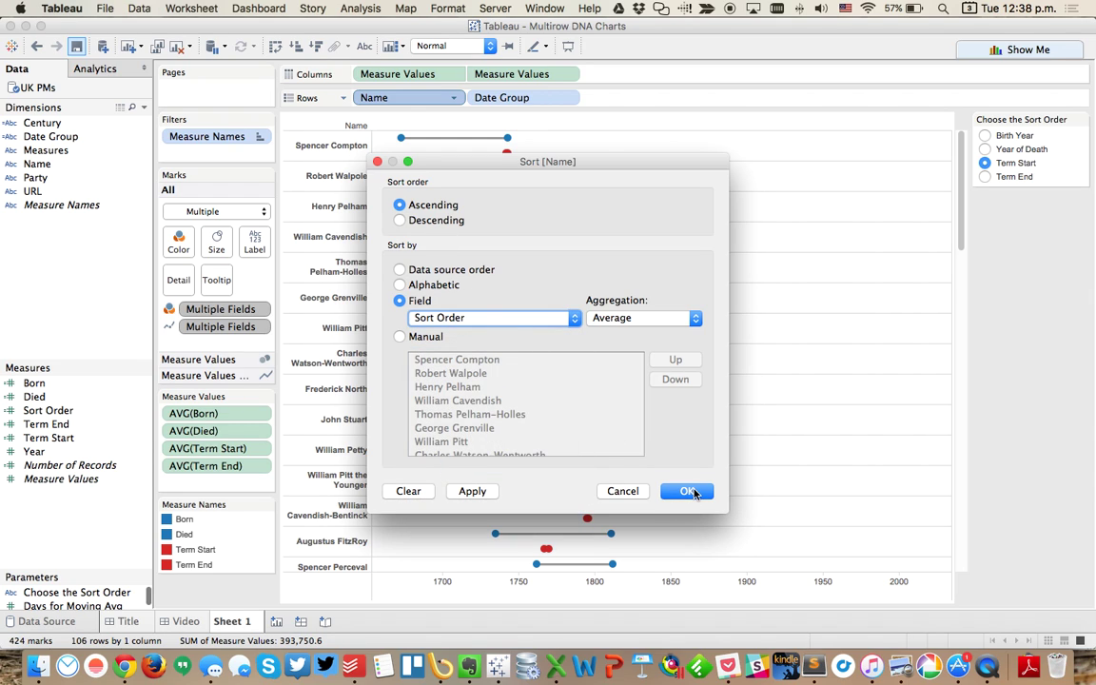
click(686, 491)
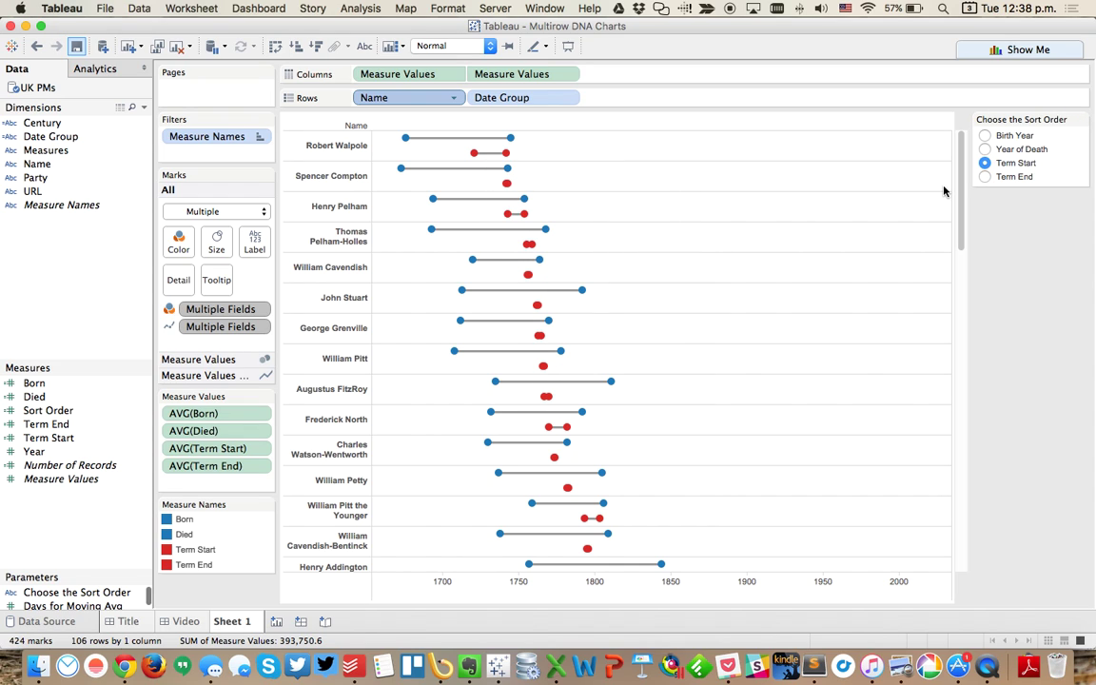
click(985, 177)
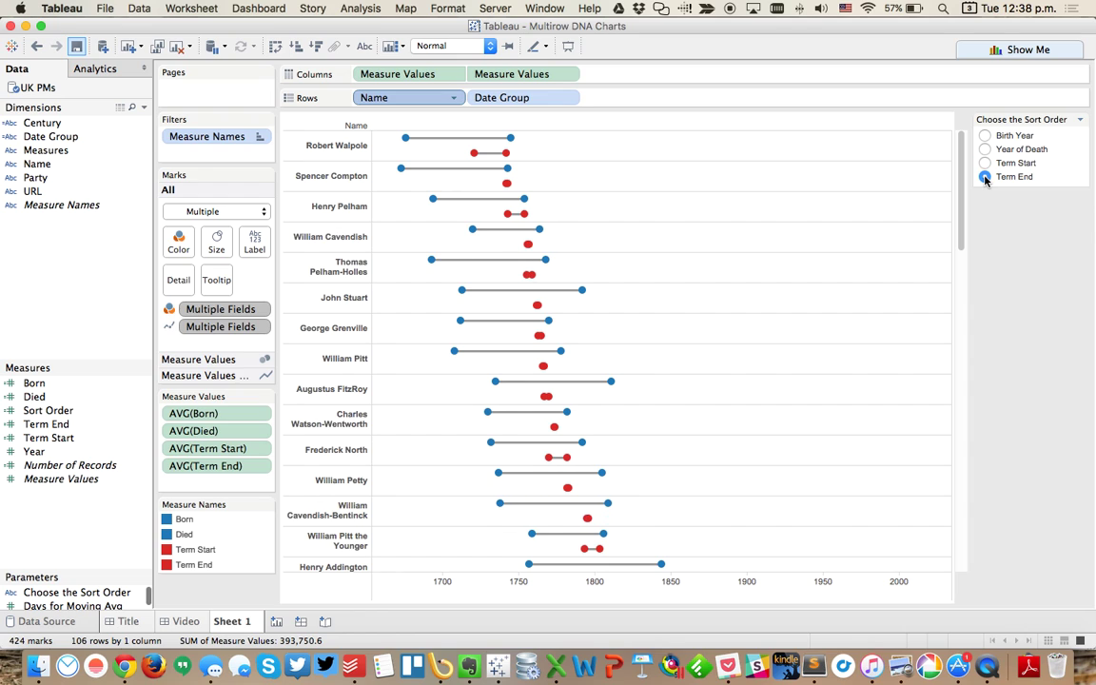
Switch the Measure Names colours to the Tableau 20 palette, with Born light blue and Term Start light red
double_click(240, 557)
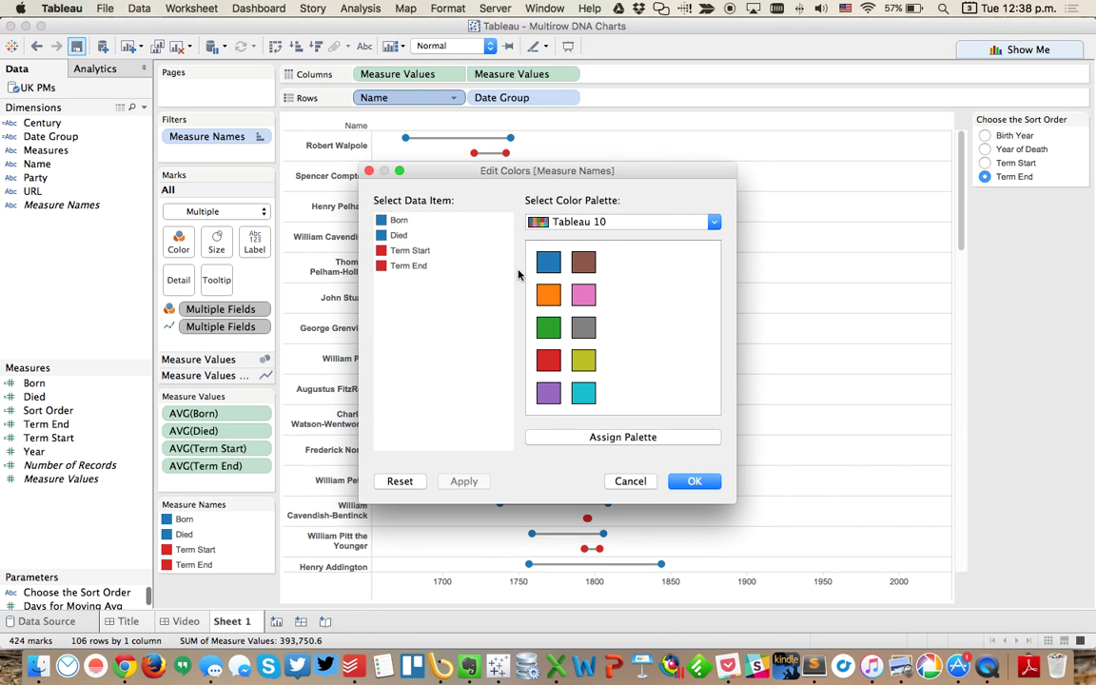
click(587, 224)
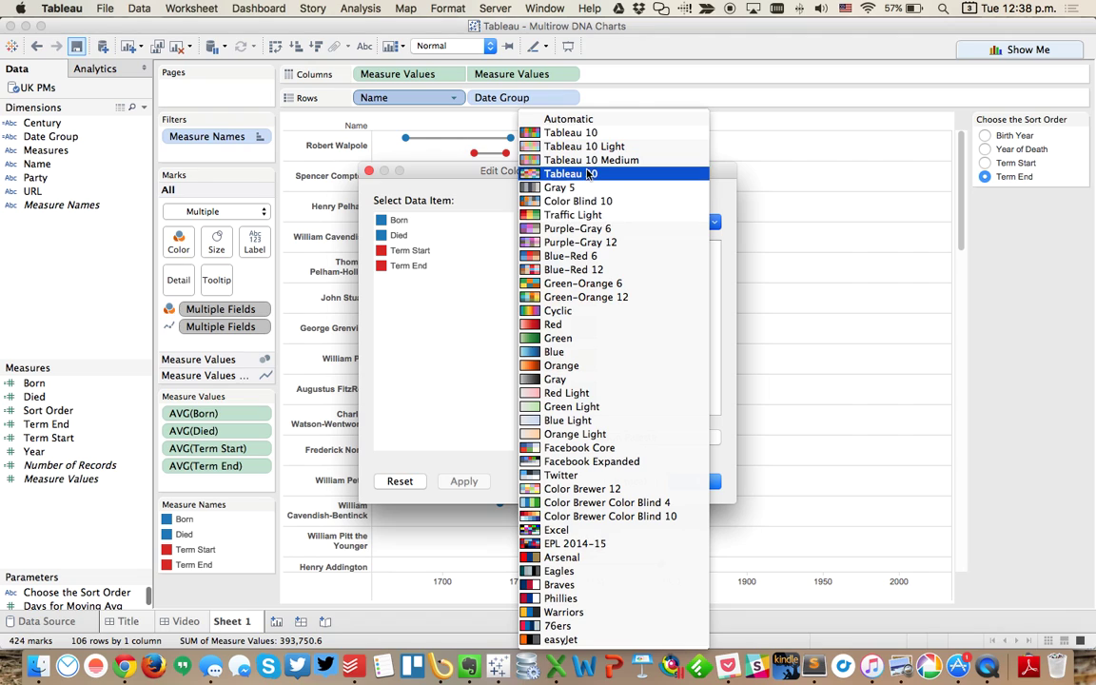
click(587, 174)
click(398, 219)
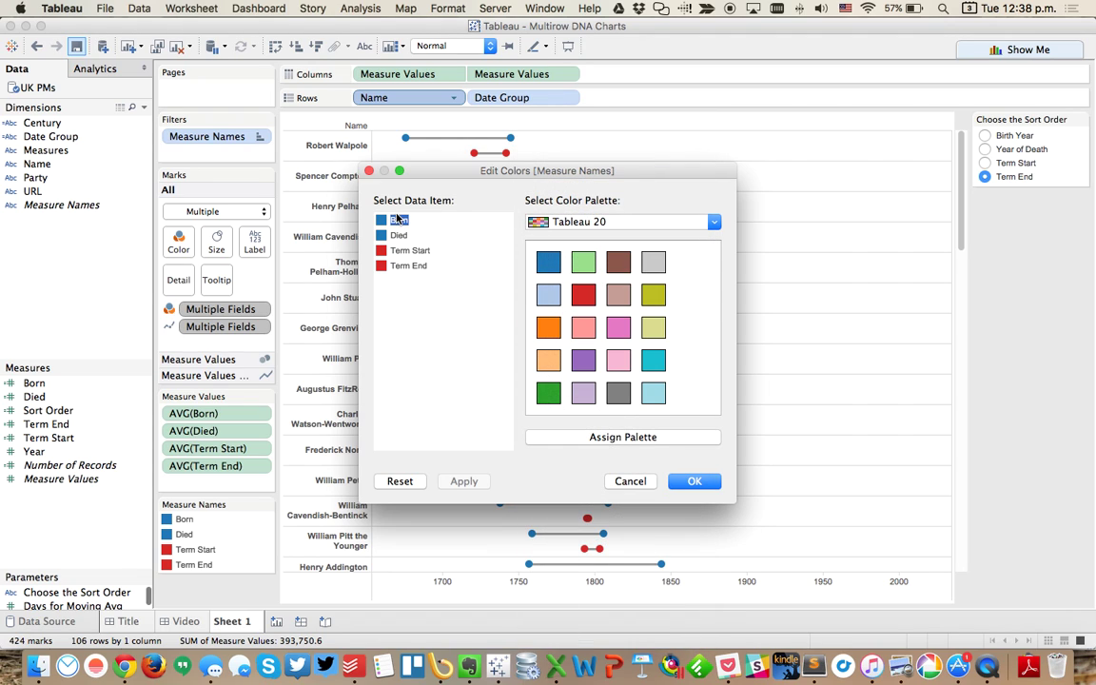
click(548, 295)
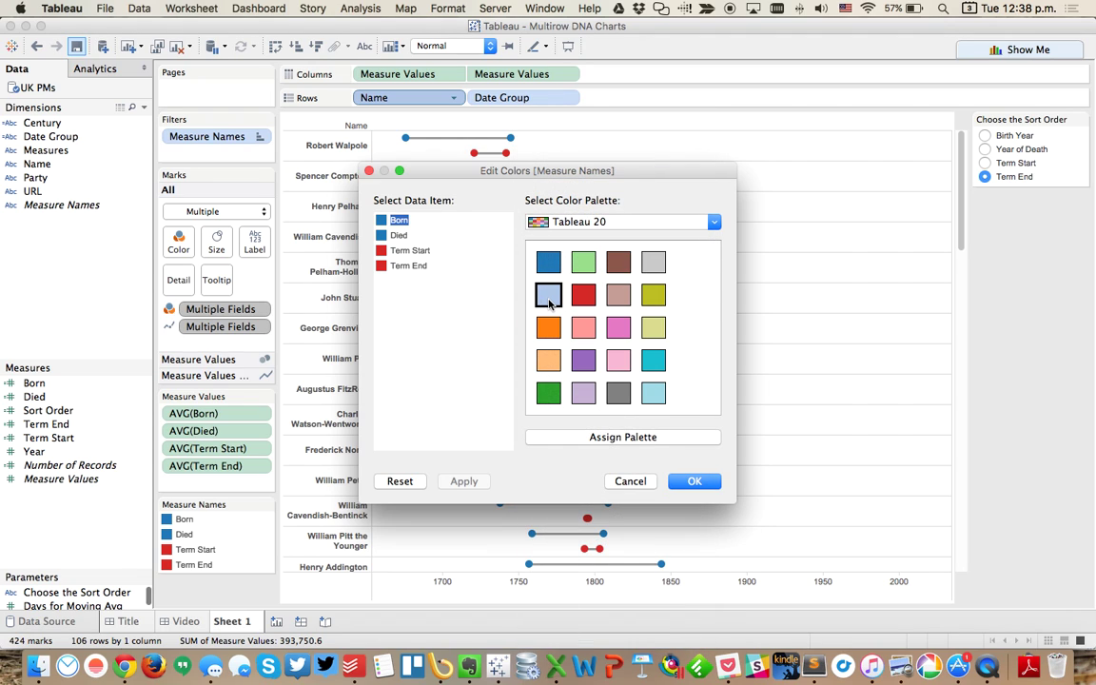
click(411, 251)
click(584, 328)
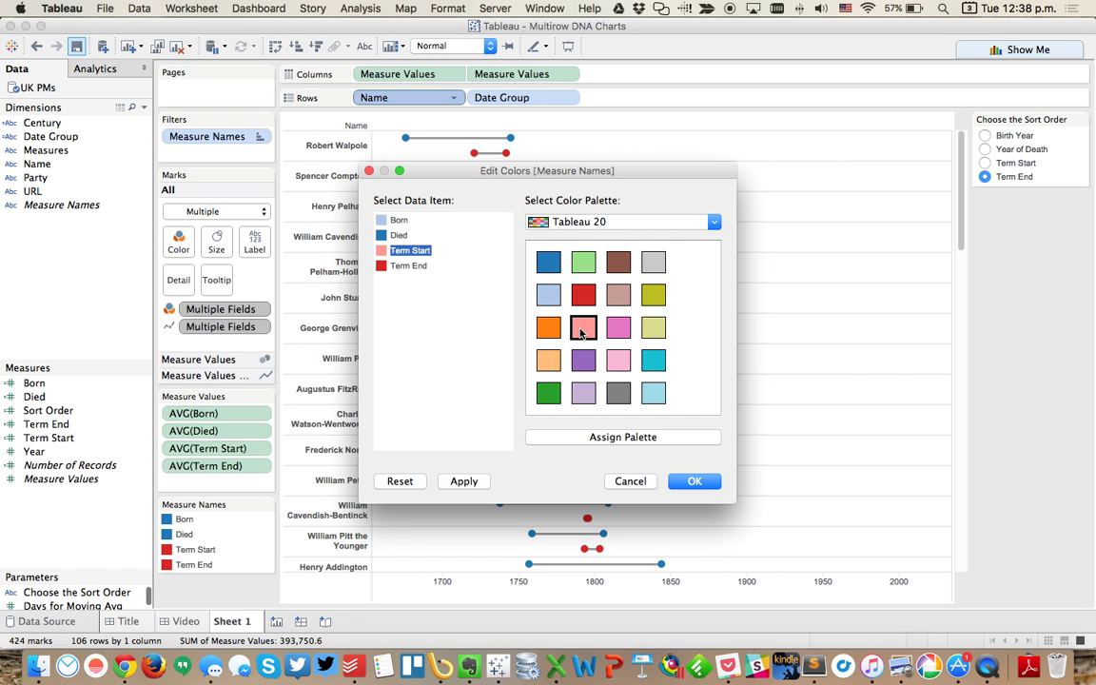
click(695, 481)
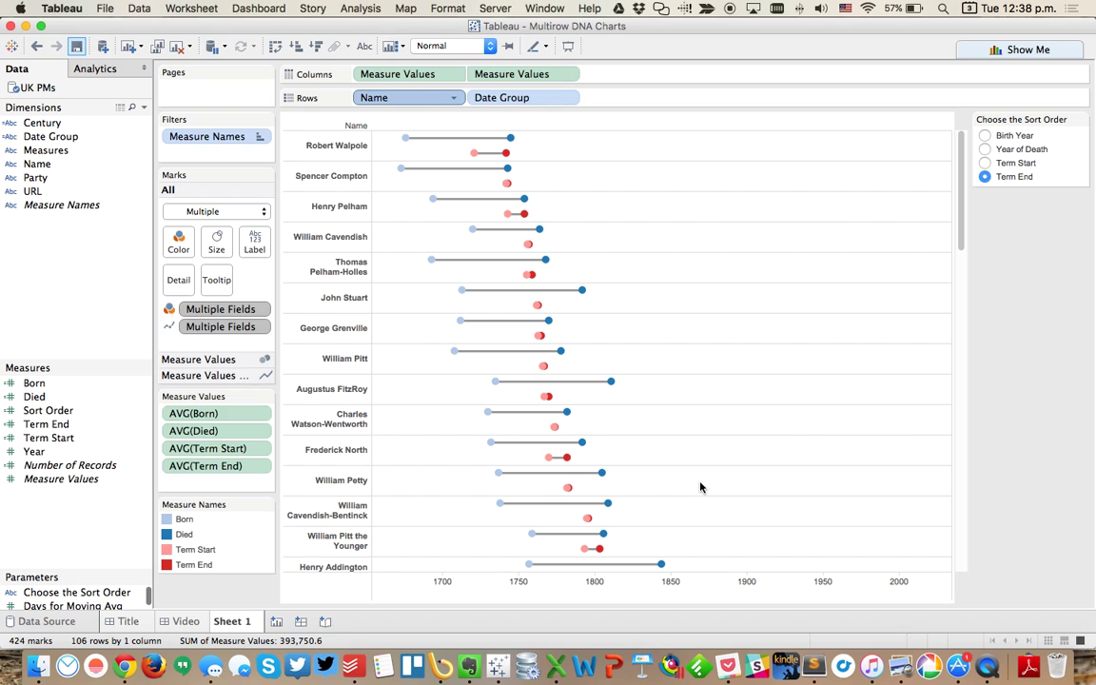
Sort the prime minister rows by Term Start, then by Year of Death, using the sort-order parameter
click(985, 162)
click(985, 149)
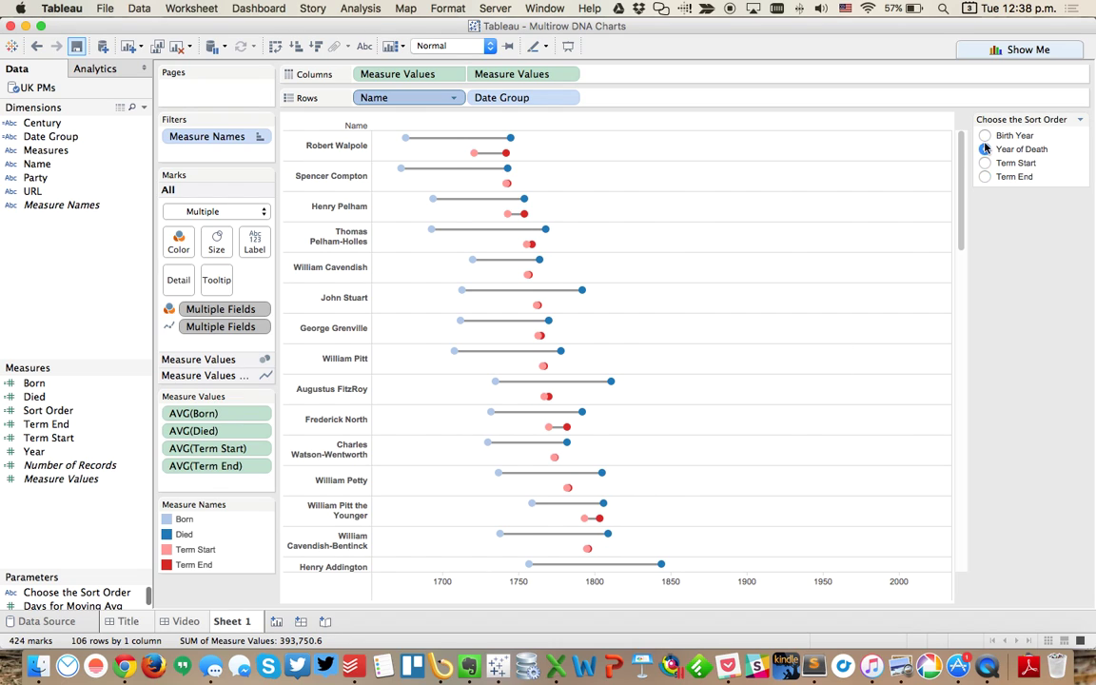